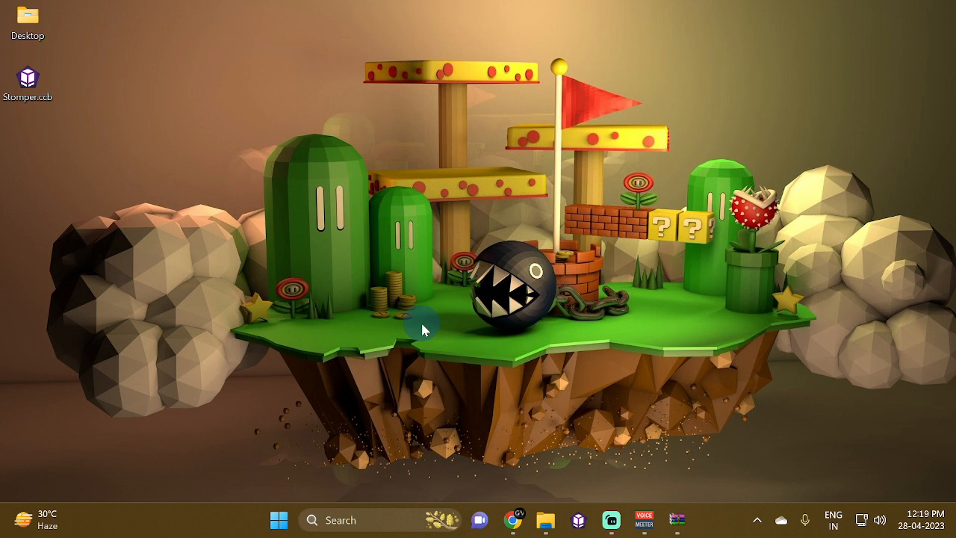
Step: Switch to Chrome and read the Directional Proximity behavior's description among the recently posted assets on the Neophyte site
{"action": "left_click", "coordinate": [516, 520]}
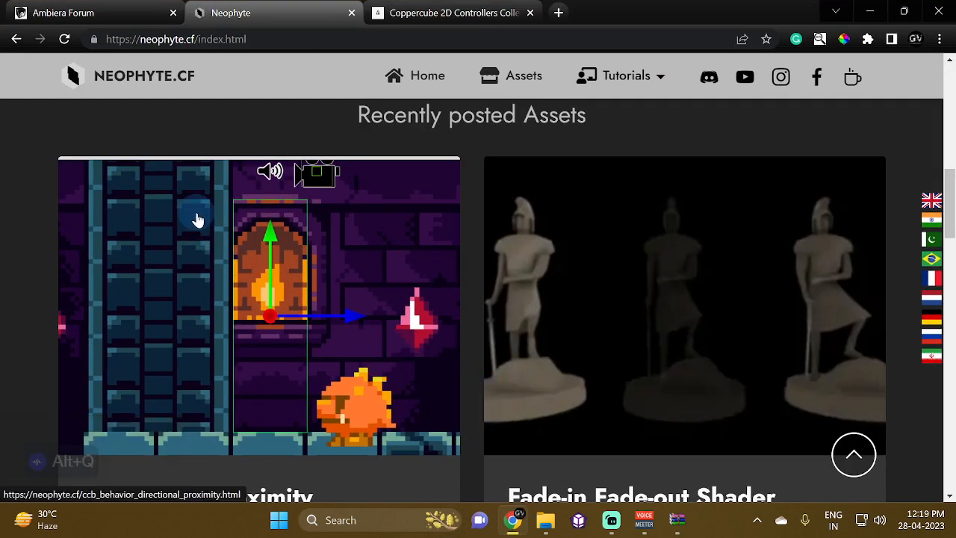
{"action": "scroll", "coordinate": [197, 247], "scroll_direction": "down", "scroll_amount": 2}
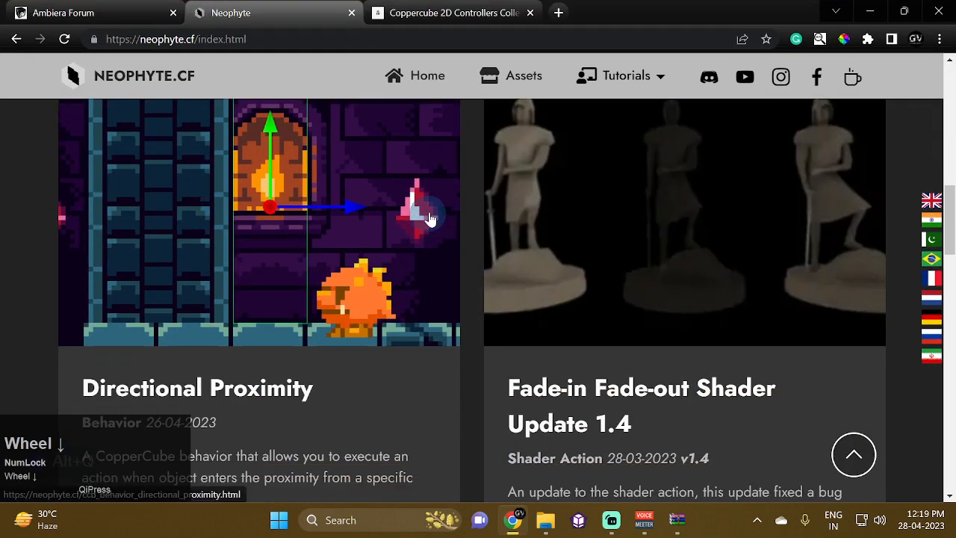
{"action": "scroll", "coordinate": [188, 332], "scroll_direction": "down", "scroll_amount": 3}
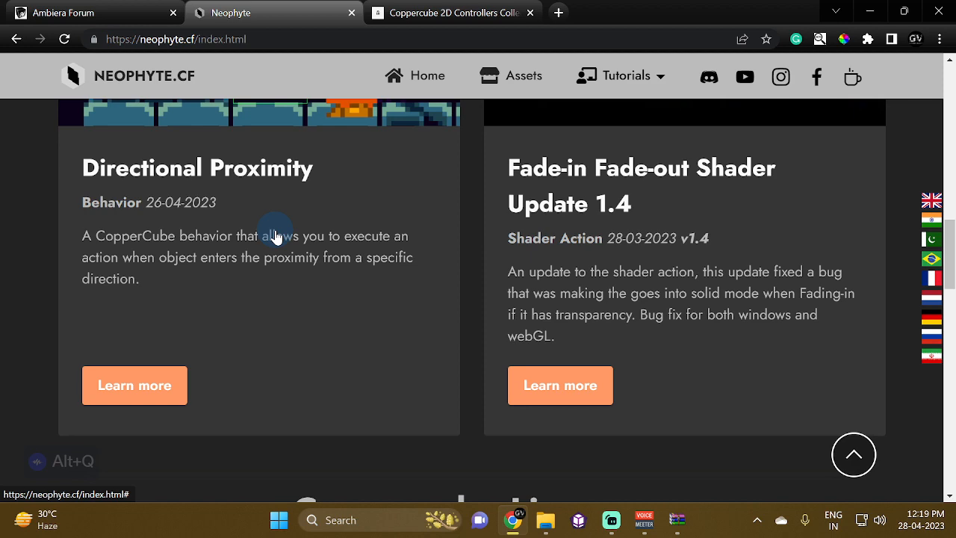
Step: Switch to WinRAR and examine behavior_JIC_direction_proximity_v1_0.js and Directional_Proximity.ccp in the ccb_behavior_directional_proximity.zip archive
{"action": "left_click", "coordinate": [677, 520]}
{"action": "left_click", "coordinate": [111, 152]}
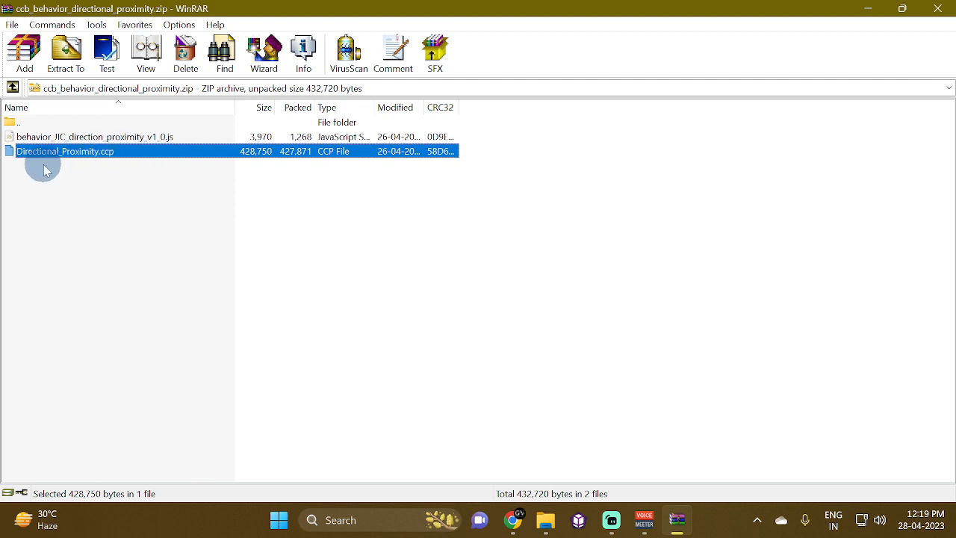
{"action": "left_click", "coordinate": [90, 136]}
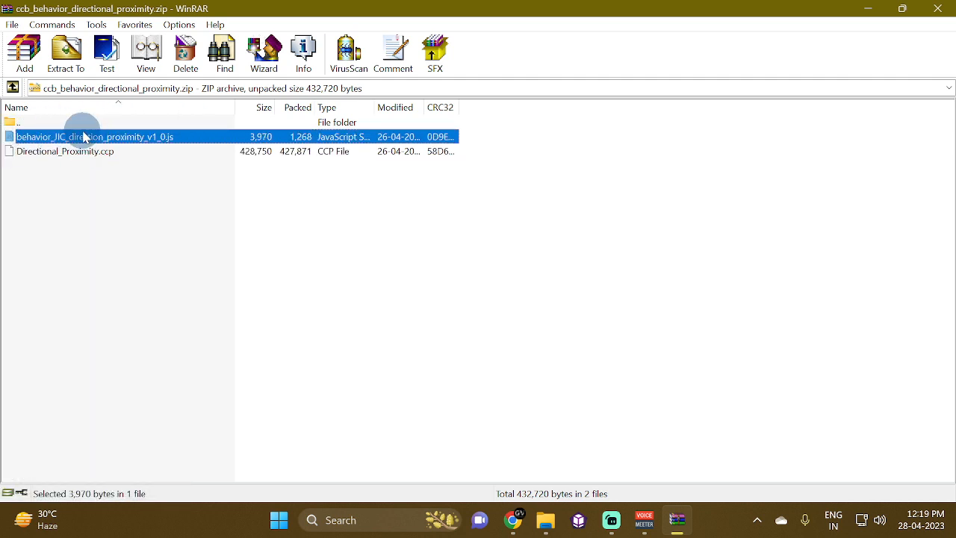
{"action": "left_click", "coordinate": [6, 152]}
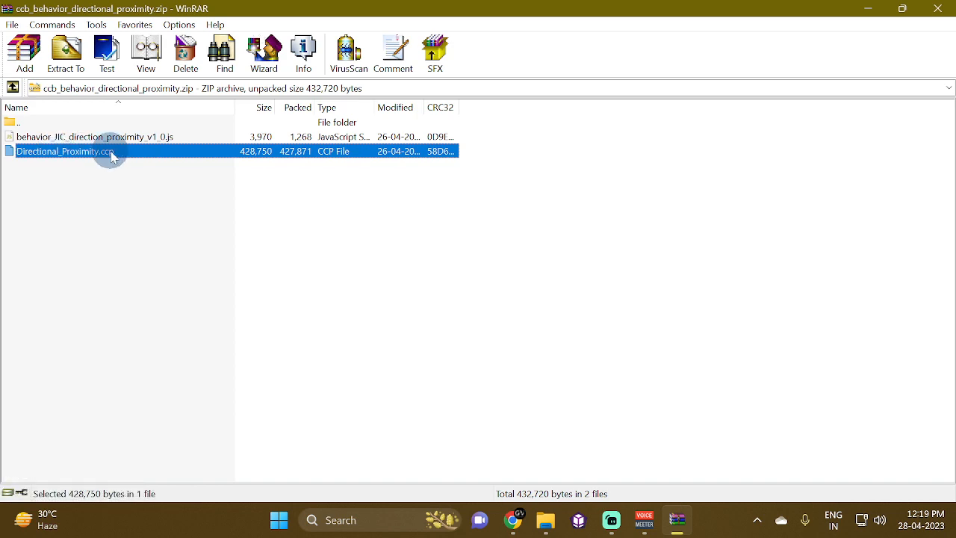
Step: View the CopperCube 6.6 prefabs folder in File Explorer, and minimize the open windows to return to the desktop
{"action": "left_click", "coordinate": [551, 512]}
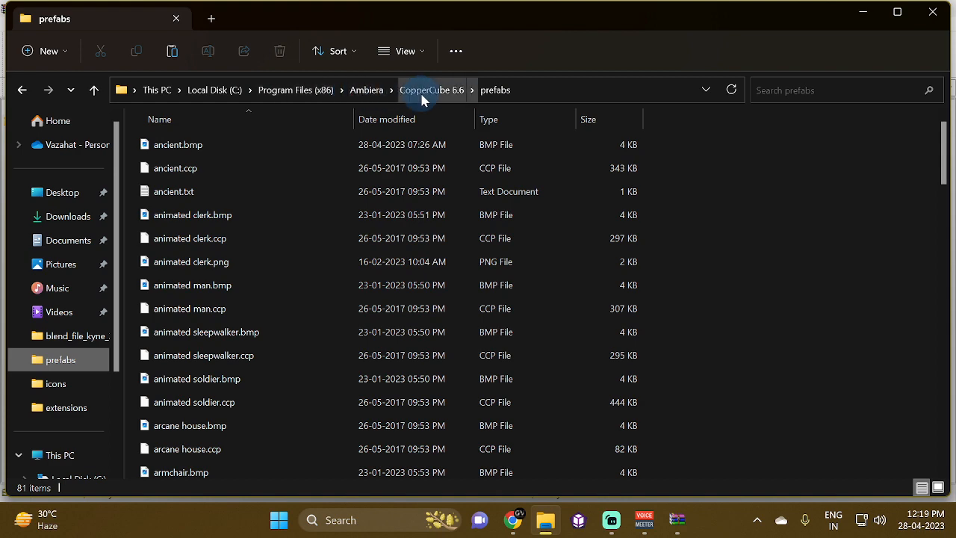
{"action": "left_click", "coordinate": [865, 12]}
{"action": "left_click", "coordinate": [869, 13]}
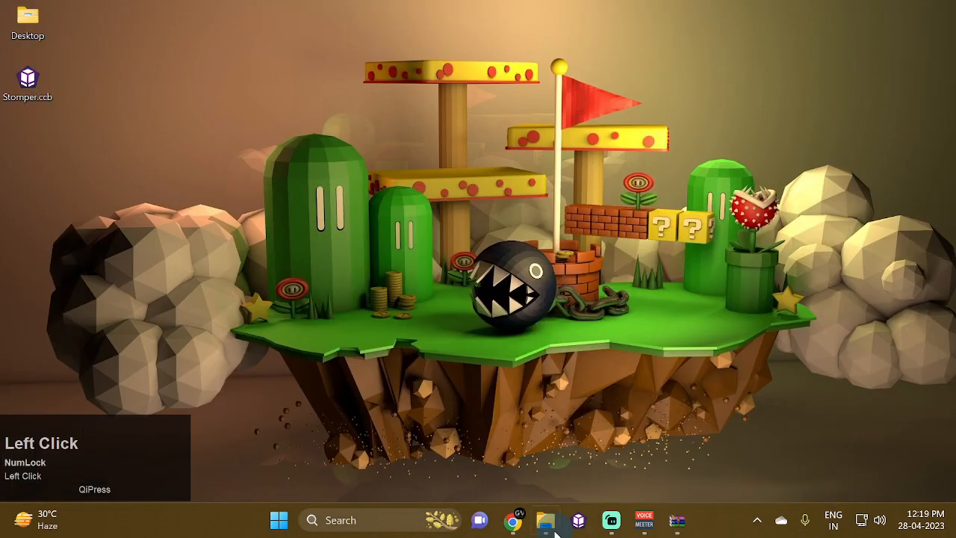
Step: Start CopperCube with a new 3D app and check the additional prefab directories in its options
{"action": "left_click", "coordinate": [586, 525]}
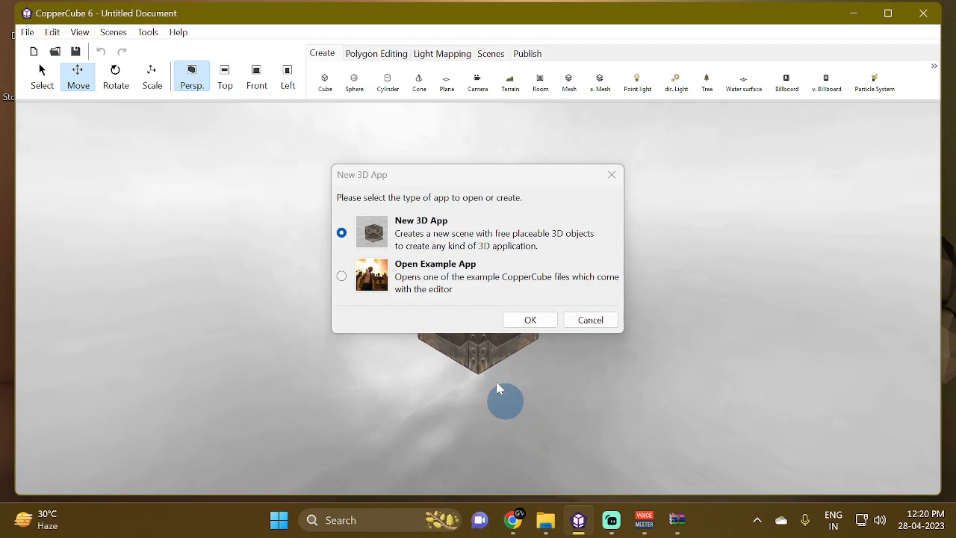
{"action": "left_click", "coordinate": [538, 320]}
{"action": "left_click", "coordinate": [148, 32]}
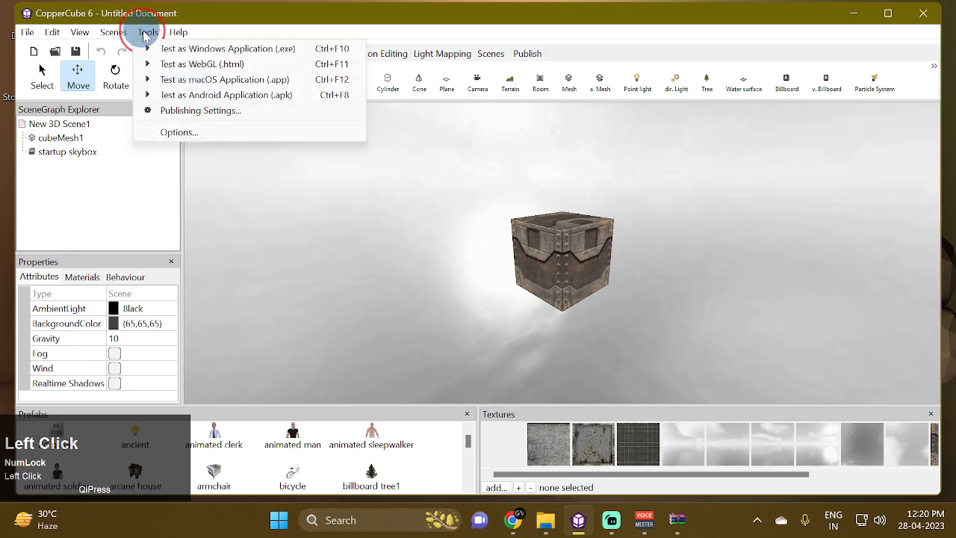
{"action": "left_click", "coordinate": [187, 132]}
{"action": "left_click", "coordinate": [464, 160]}
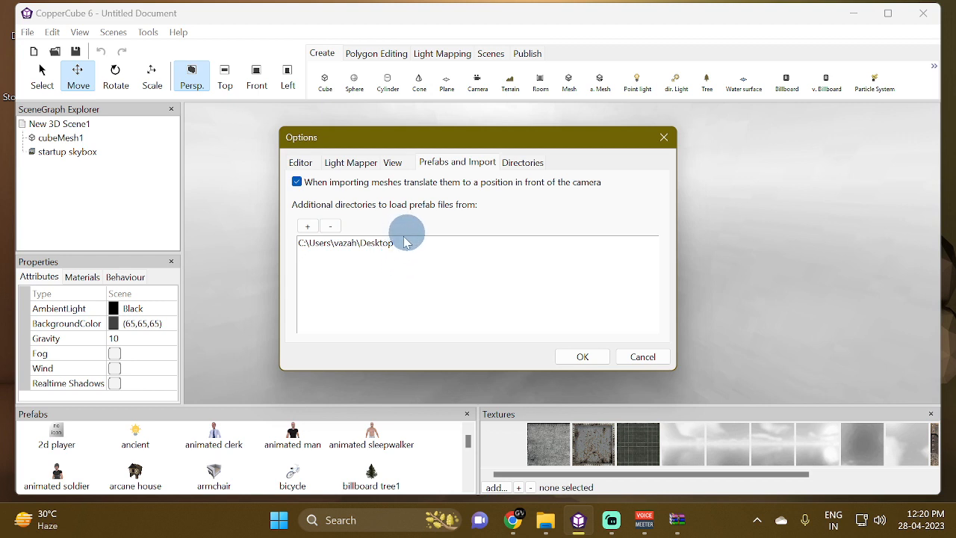
{"action": "left_click", "coordinate": [582, 355]}
Step: Close the running CopperCube editor and launch CopperCube 6.6 with a new 3D app in a maximized window
{"action": "left_click", "coordinate": [927, 10]}
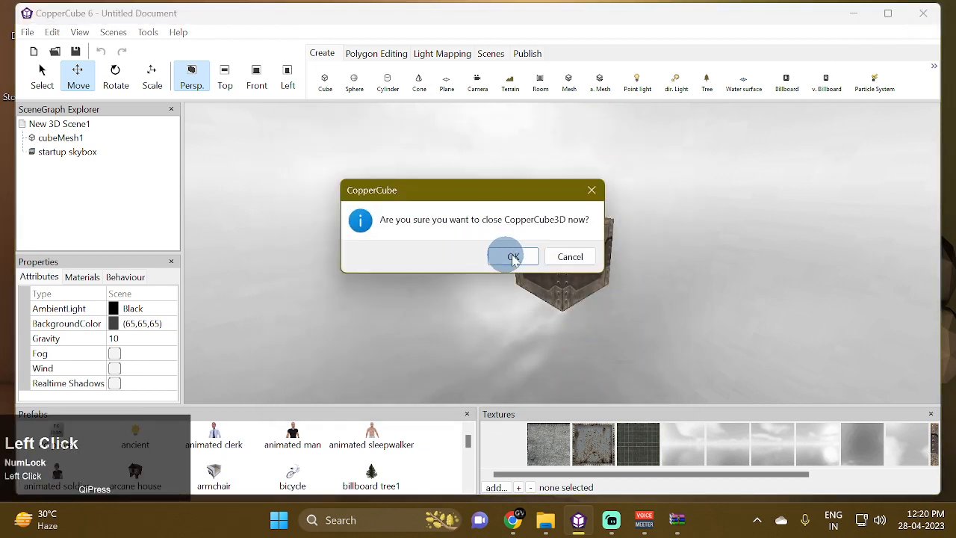
{"action": "left_click", "coordinate": [508, 254]}
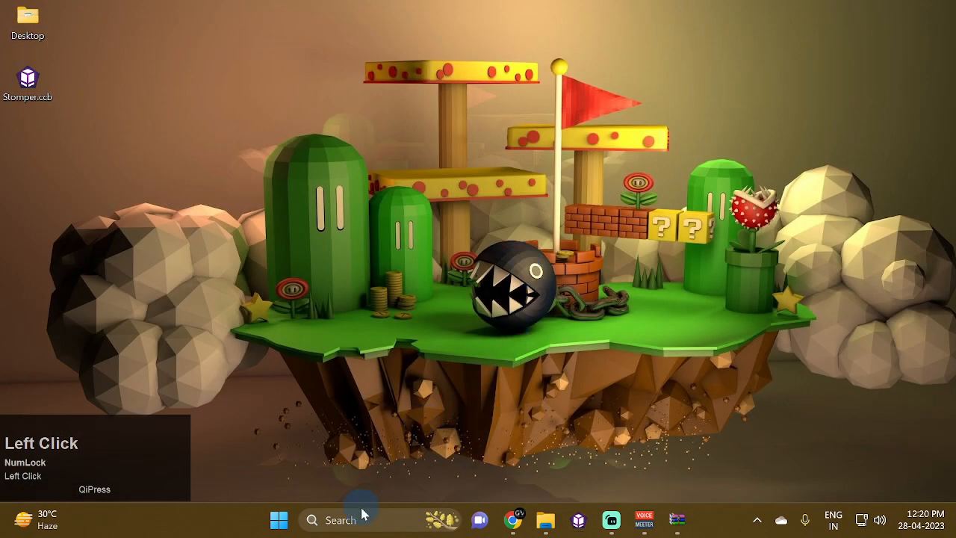
{"action": "left_click", "coordinate": [364, 517]}
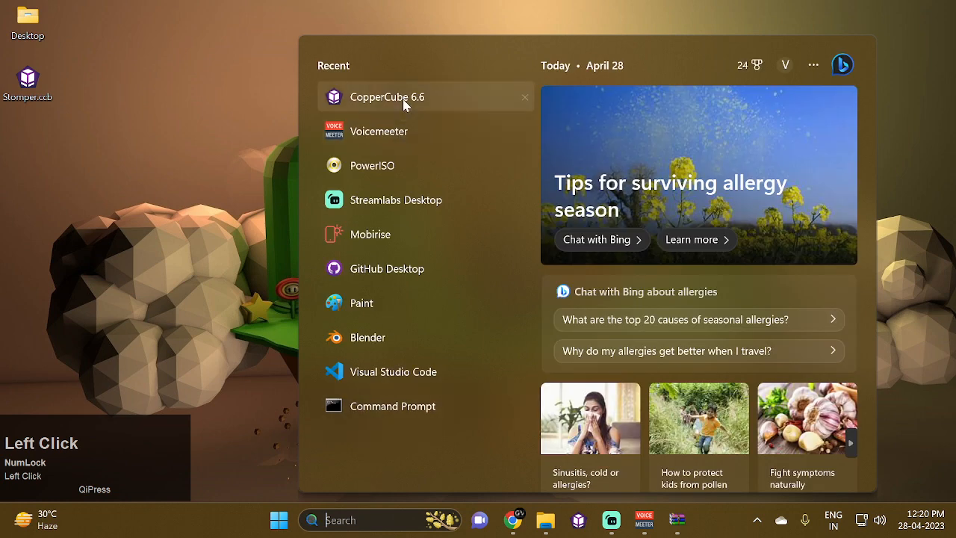
{"action": "left_click", "coordinate": [403, 103]}
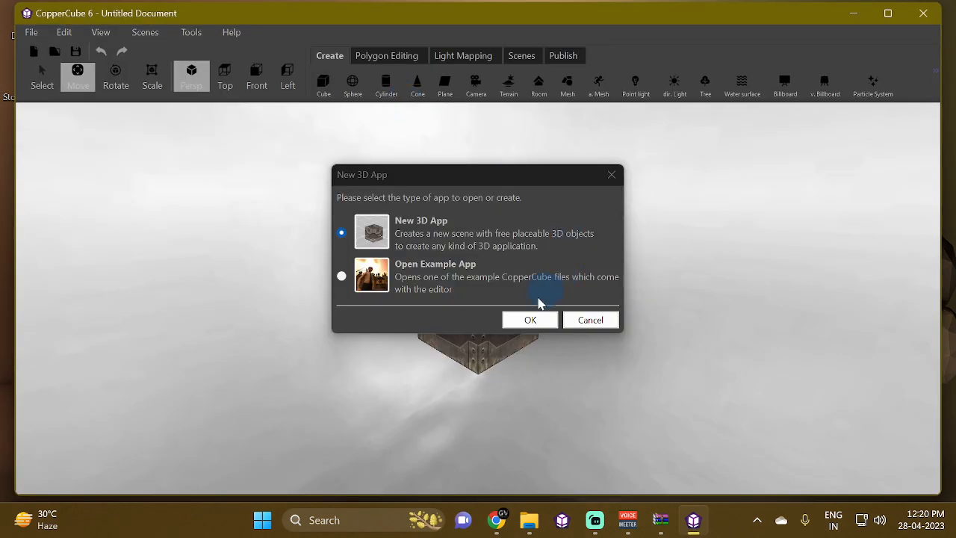
{"action": "left_click", "coordinate": [529, 320]}
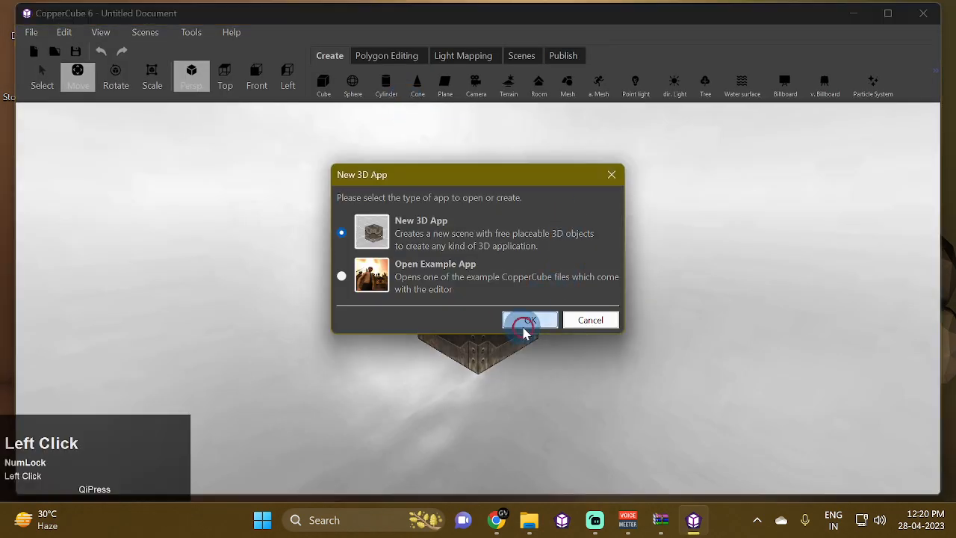
{"action": "left_click", "coordinate": [890, 13]}
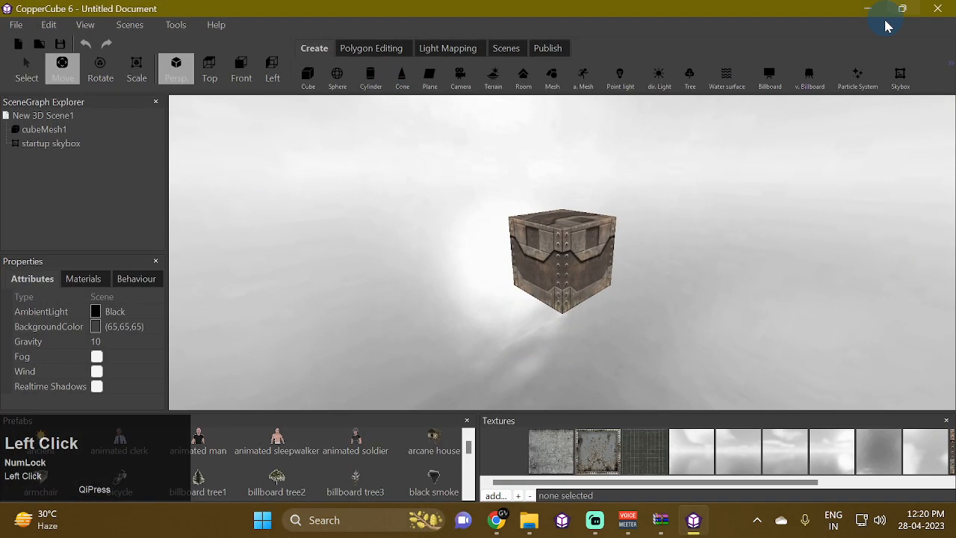
Step: Browse through the list of available prefabs in the new scene
{"action": "scroll", "coordinate": [366, 457], "scroll_direction": "down", "scroll_amount": 1}
{"action": "scroll", "coordinate": [366, 457], "scroll_direction": "down", "scroll_amount": 5}
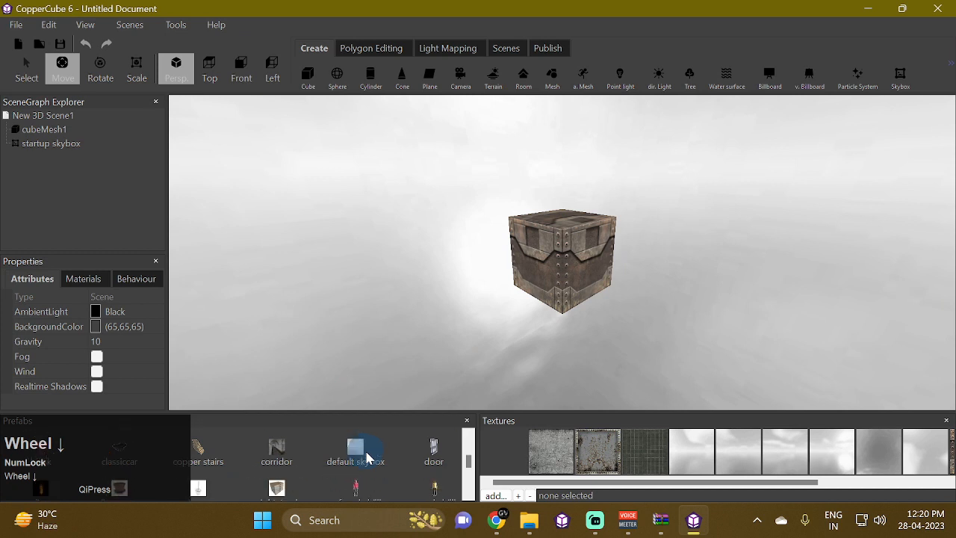
{"action": "scroll", "coordinate": [357, 455], "scroll_direction": "up", "scroll_amount": 6}
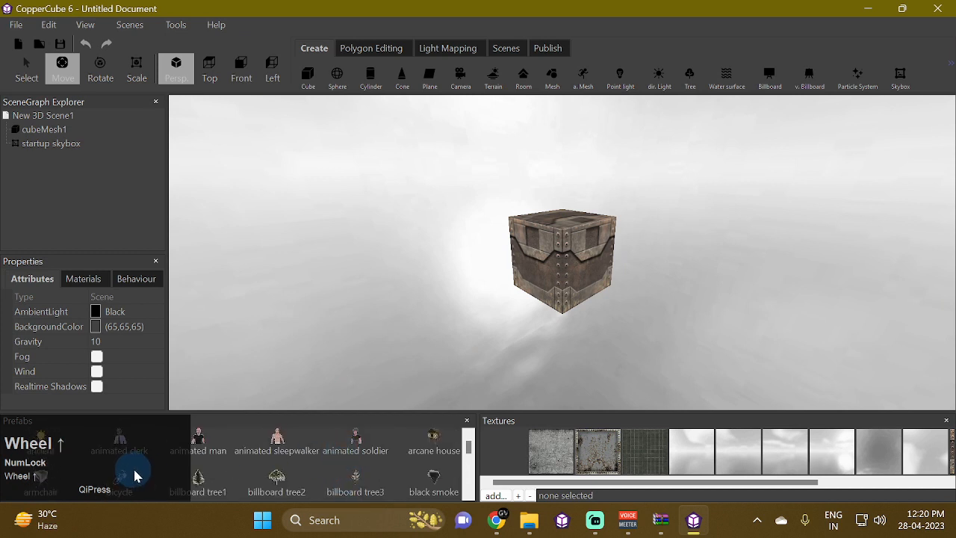
{"action": "left_click_drag", "start_coordinate": [136, 475], "coordinate": [322, 340]}
{"action": "scroll", "coordinate": [200, 482], "scroll_direction": "down", "scroll_amount": 5}
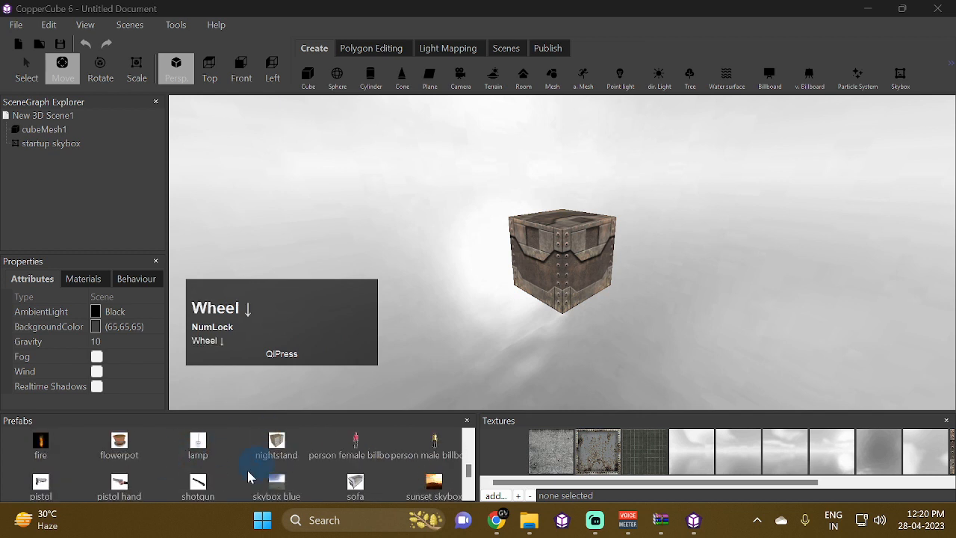
{"action": "scroll", "coordinate": [150, 485], "scroll_direction": "up", "scroll_amount": 10}
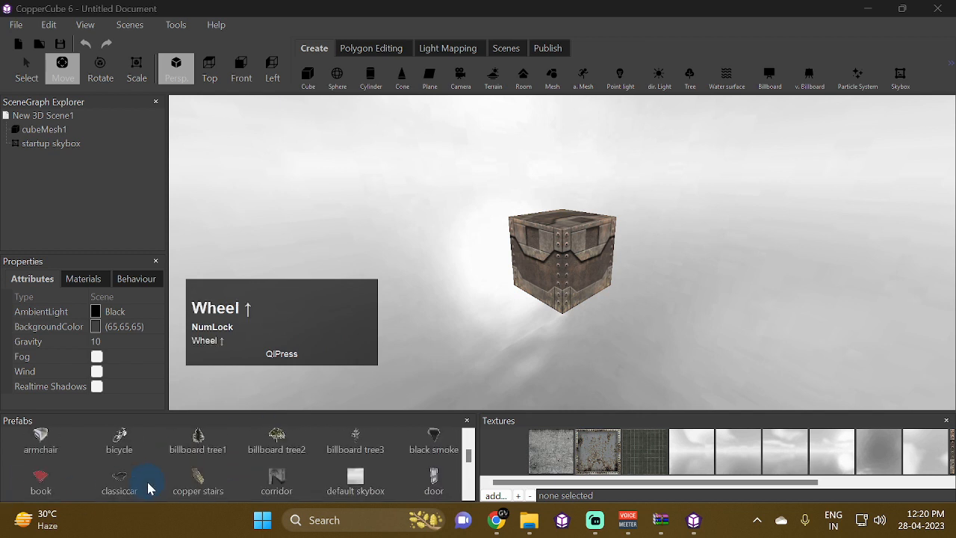
Step: Review the Prefabs and Import options for the additional directories that prefab files are loaded from, and accept the options
{"action": "left_click", "coordinate": [178, 25]}
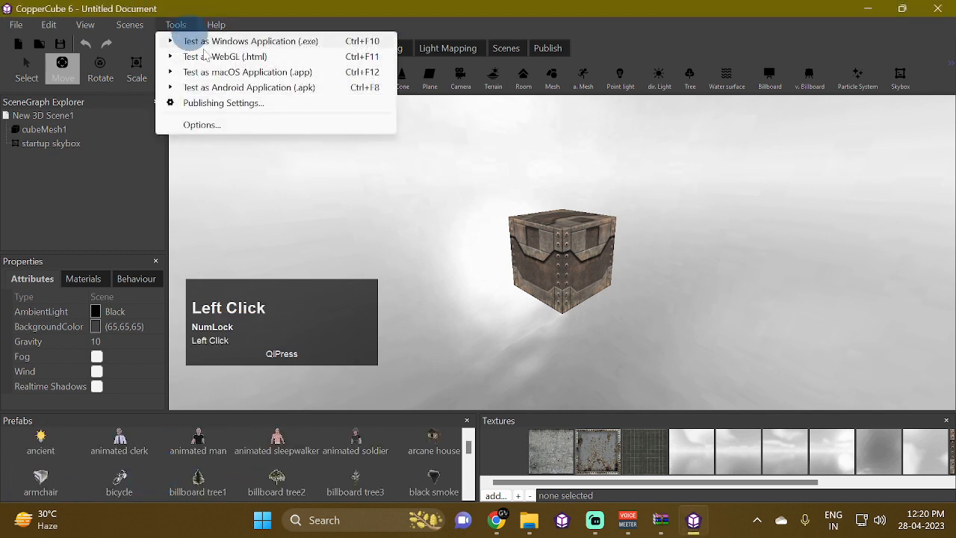
{"action": "left_click", "coordinate": [251, 124]}
{"action": "left_click", "coordinate": [477, 168]}
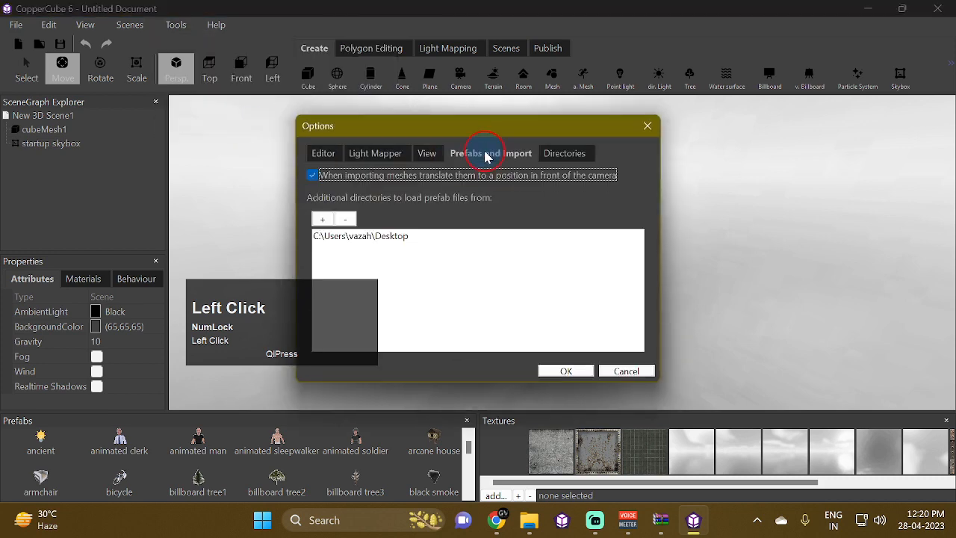
{"action": "left_click_drag", "start_coordinate": [276, 285], "coordinate": [183, 287]}
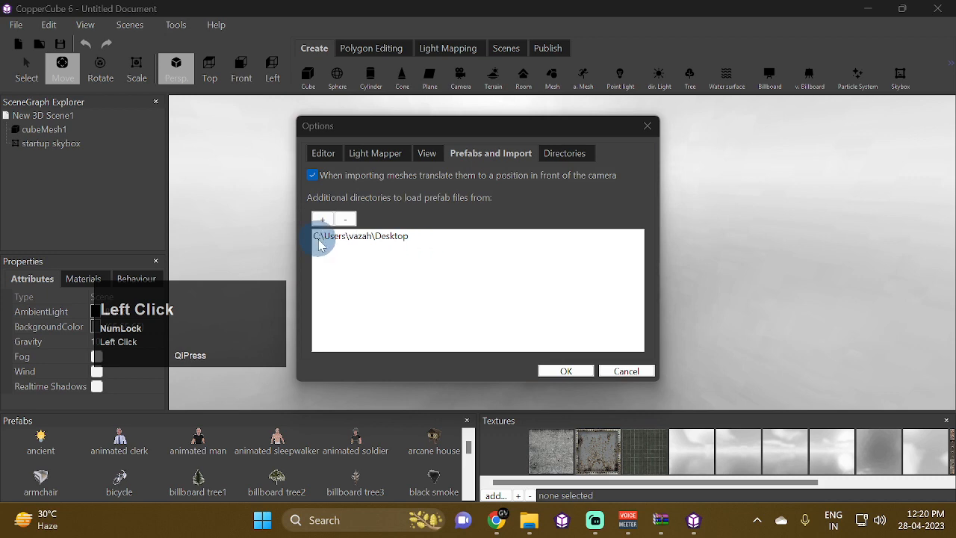
{"action": "left_click", "coordinate": [340, 246]}
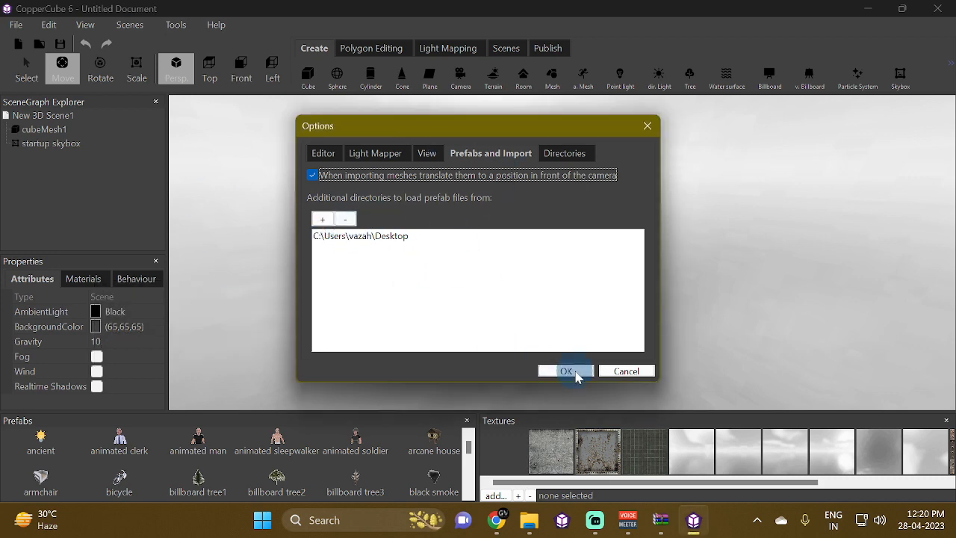
{"action": "left_click", "coordinate": [571, 370]}
{"action": "left_click", "coordinate": [568, 372]}
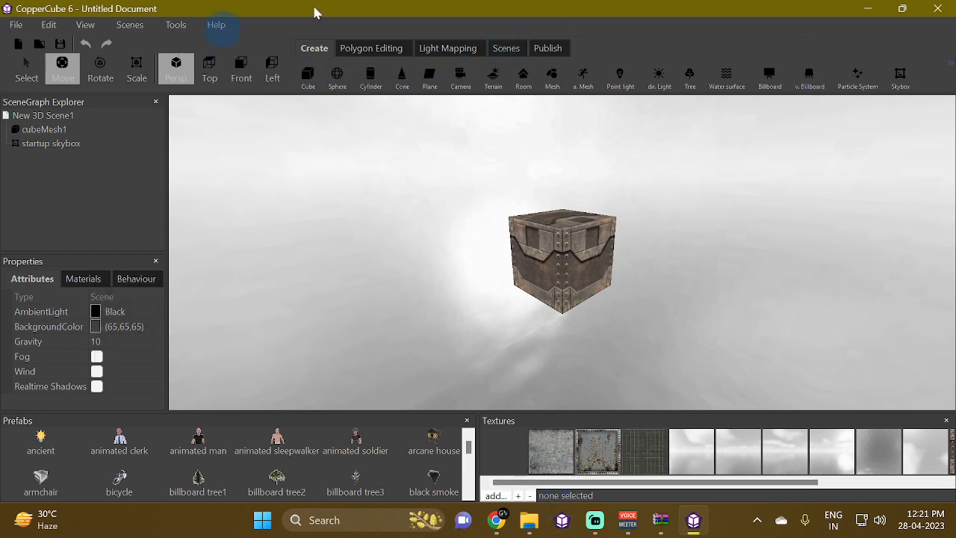
Step: Set the editor's color theme to Light in the options and apply it
{"action": "left_click", "coordinate": [116, 71]}
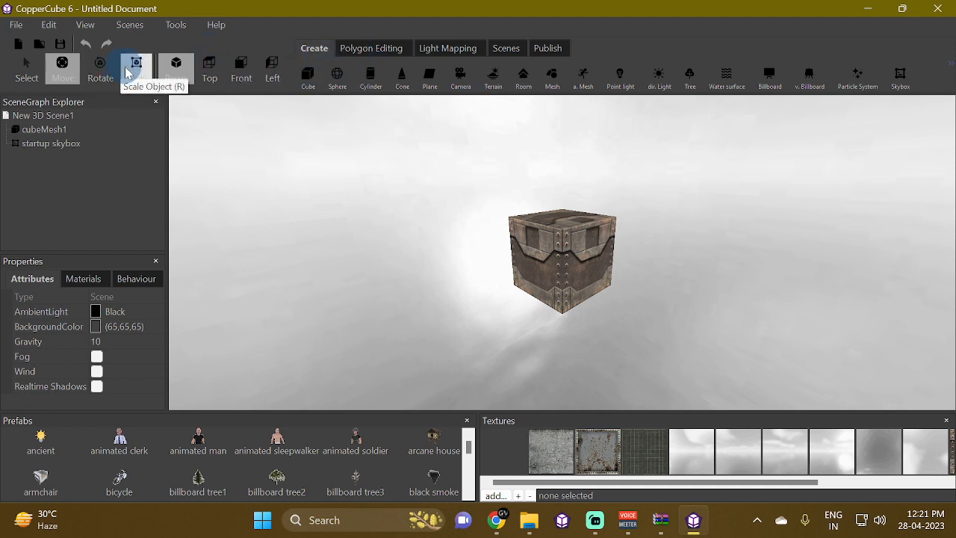
{"action": "left_click", "coordinate": [175, 25]}
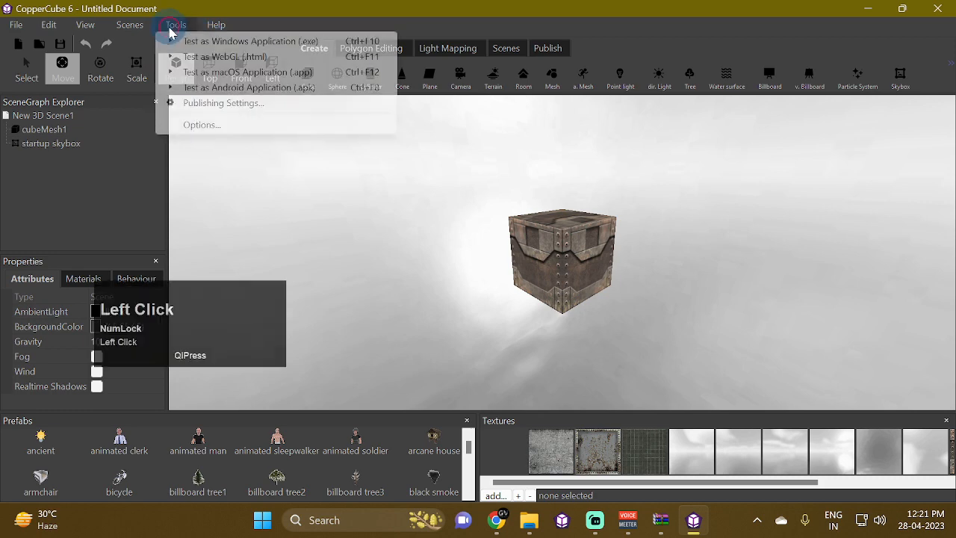
{"action": "left_click", "coordinate": [201, 124]}
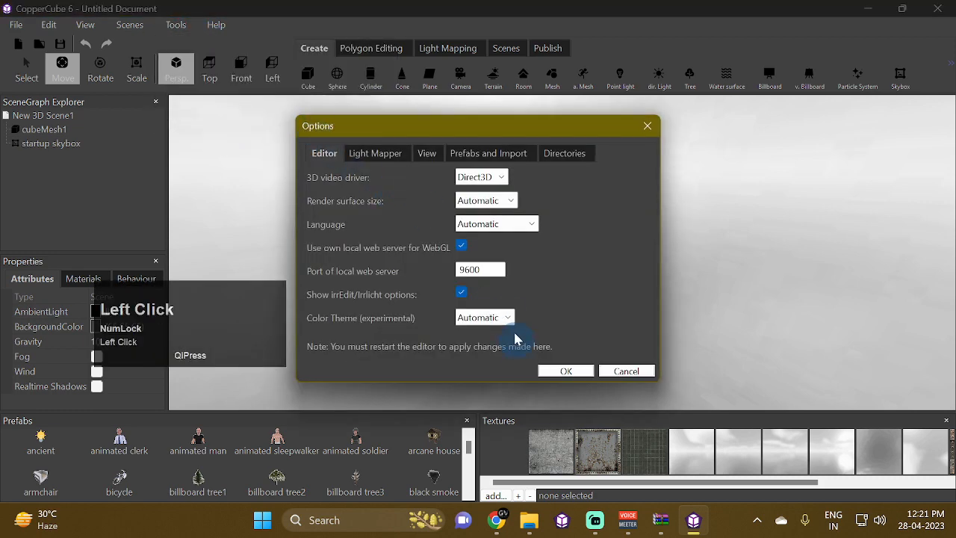
{"action": "left_click", "coordinate": [506, 316]}
{"action": "left_click", "coordinate": [496, 343]}
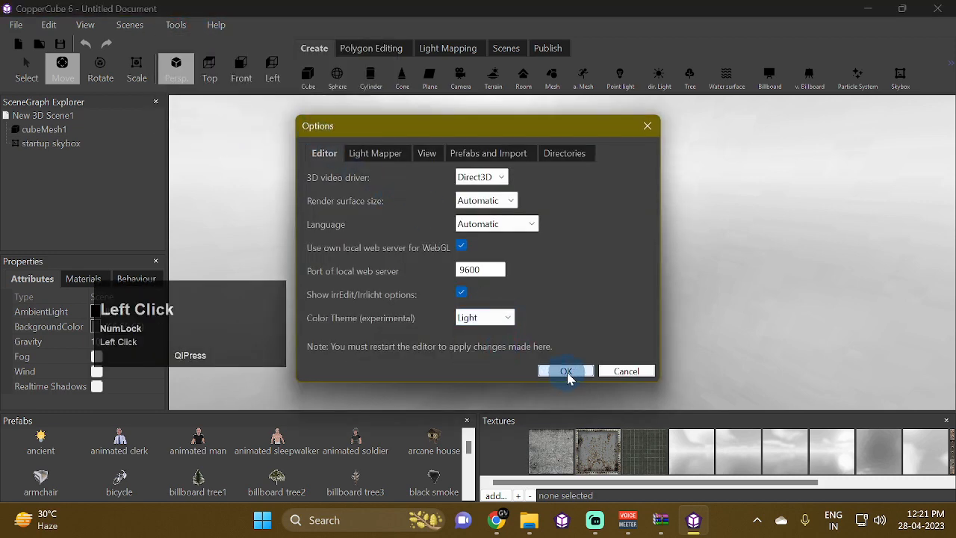
{"action": "left_click", "coordinate": [566, 371]}
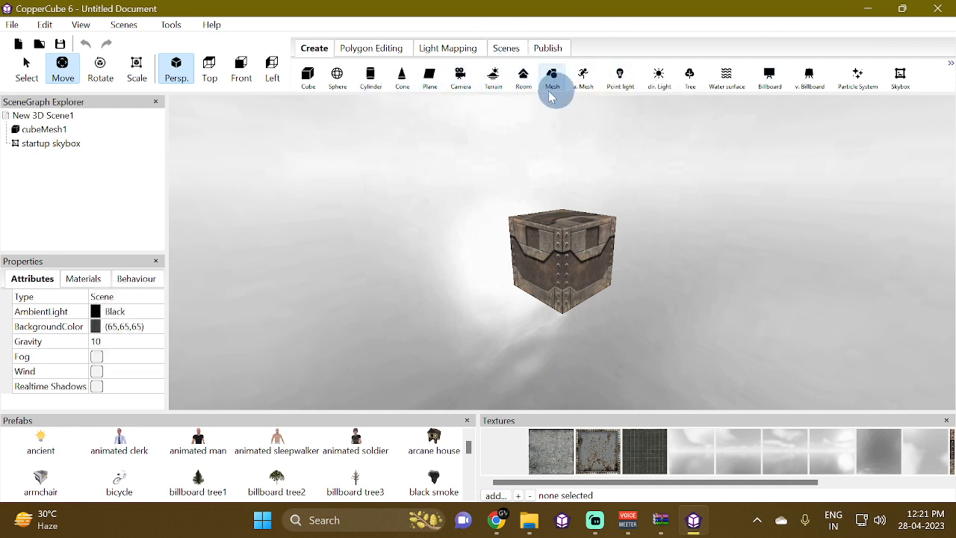
Step: Switch the editor's color theme from Light back to the dark appearance in the options and apply it
{"action": "left_click", "coordinate": [171, 25]}
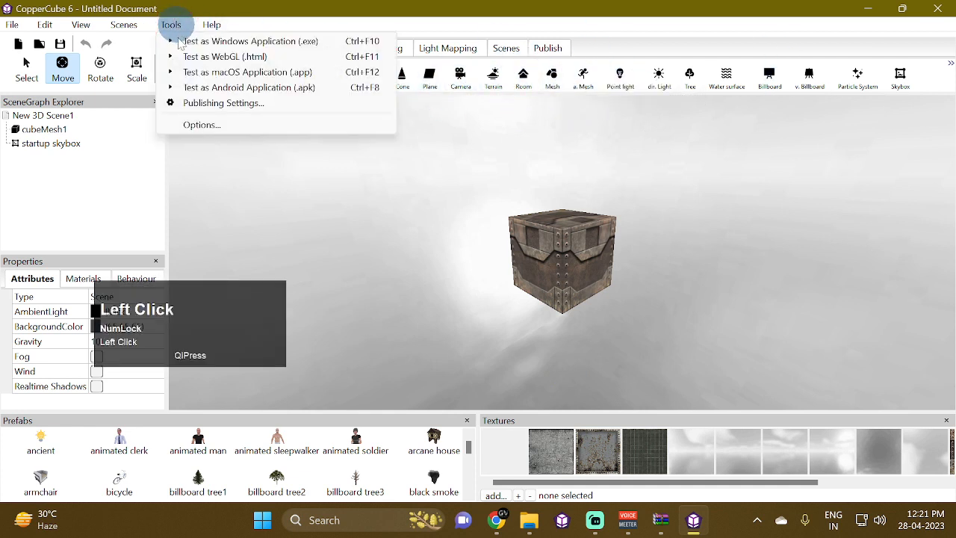
{"action": "left_click", "coordinate": [196, 124]}
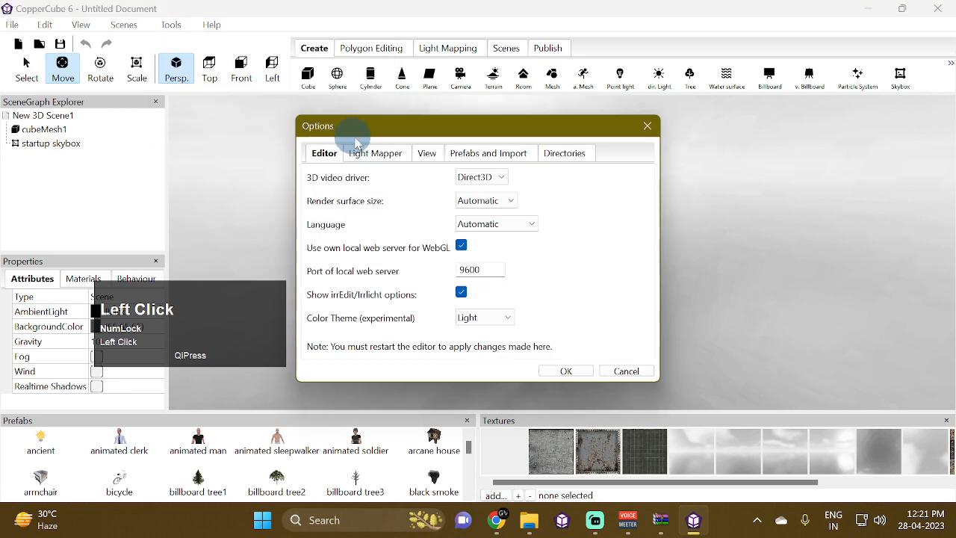
{"action": "left_click", "coordinate": [429, 153]}
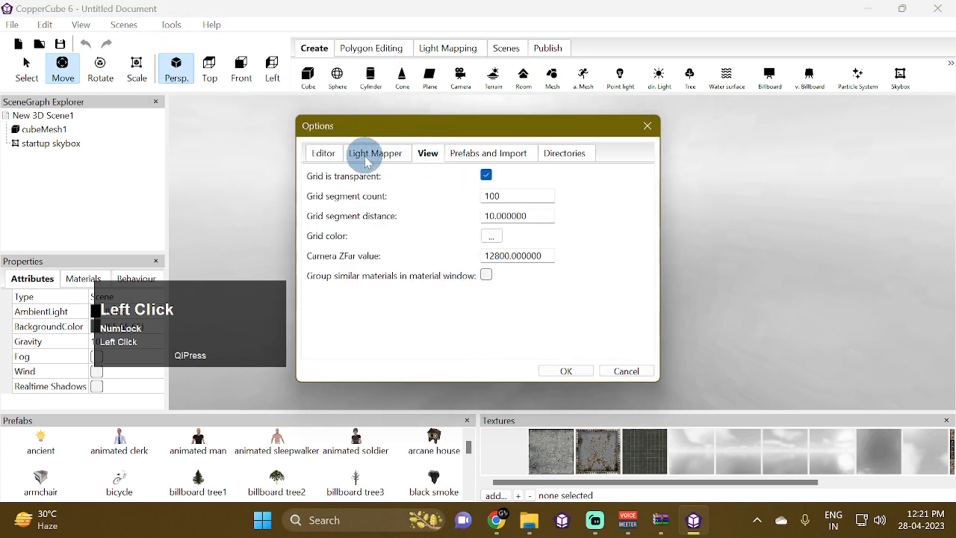
{"action": "left_click", "coordinate": [324, 154]}
{"action": "left_click", "coordinate": [486, 317]}
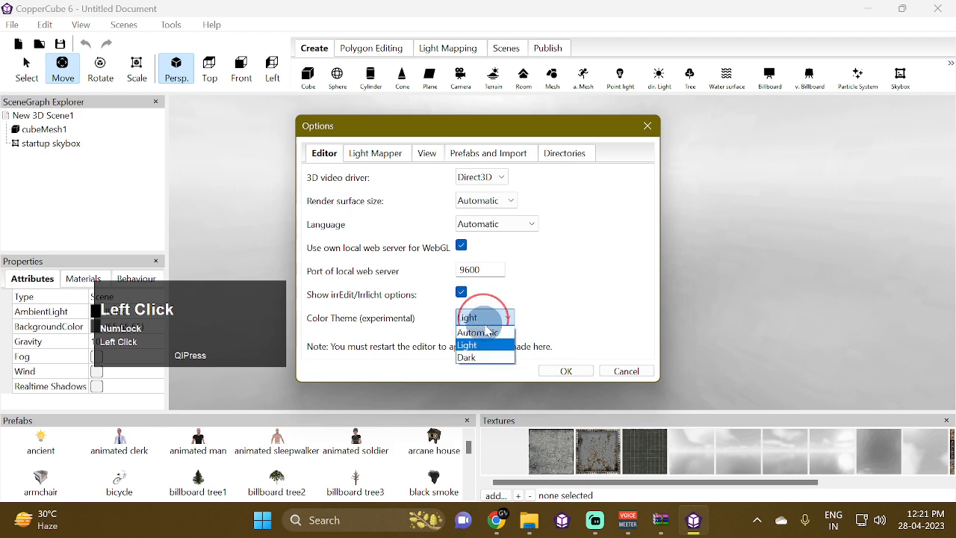
{"action": "left_click", "coordinate": [490, 338]}
{"action": "left_click", "coordinate": [566, 371]}
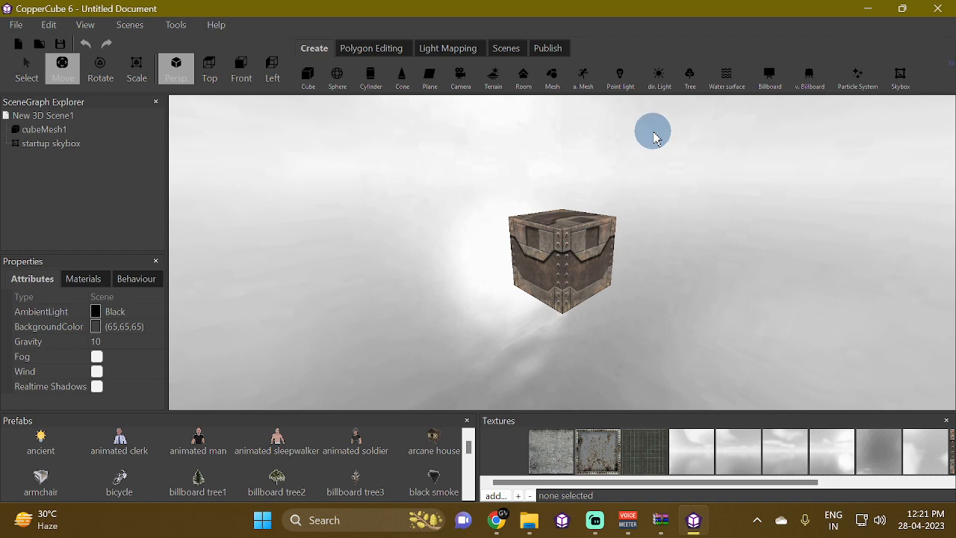
Step: Switch to WinRAR and copy Directional_Proximity.ccp from the ccb_behavior_directional_proximity.zip archive onto the desktop
{"action": "left_click", "coordinate": [661, 520]}
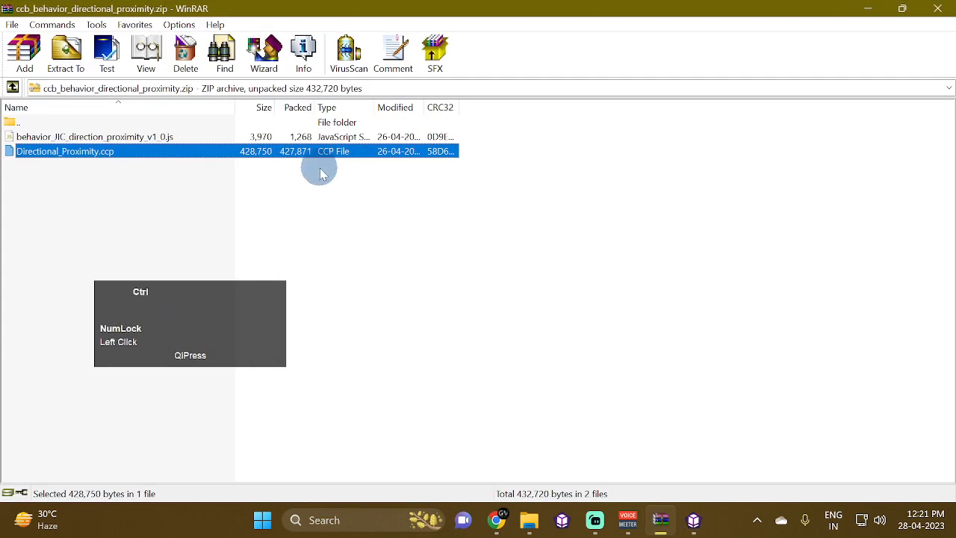
{"action": "left_click", "coordinate": [955, 535]}
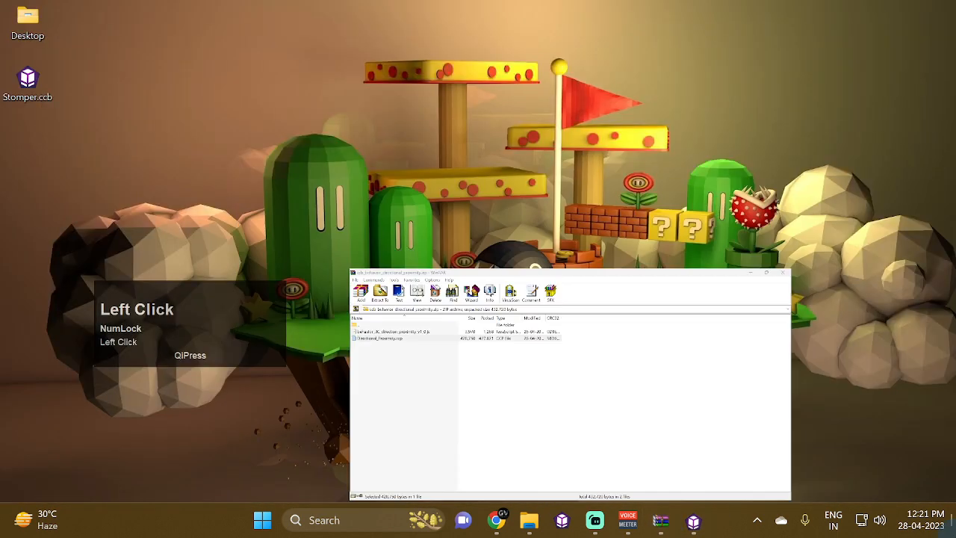
{"action": "key", "text": "ctrl+v"}
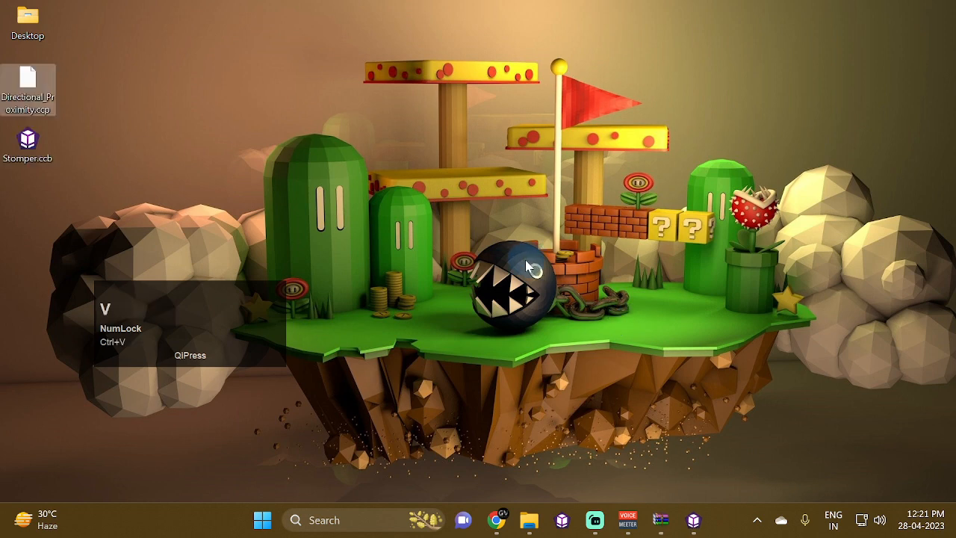
Step: Close the untitled CopperCube document without saving and select the Stomper.ccb file on the desktop
{"action": "left_click", "coordinate": [695, 517]}
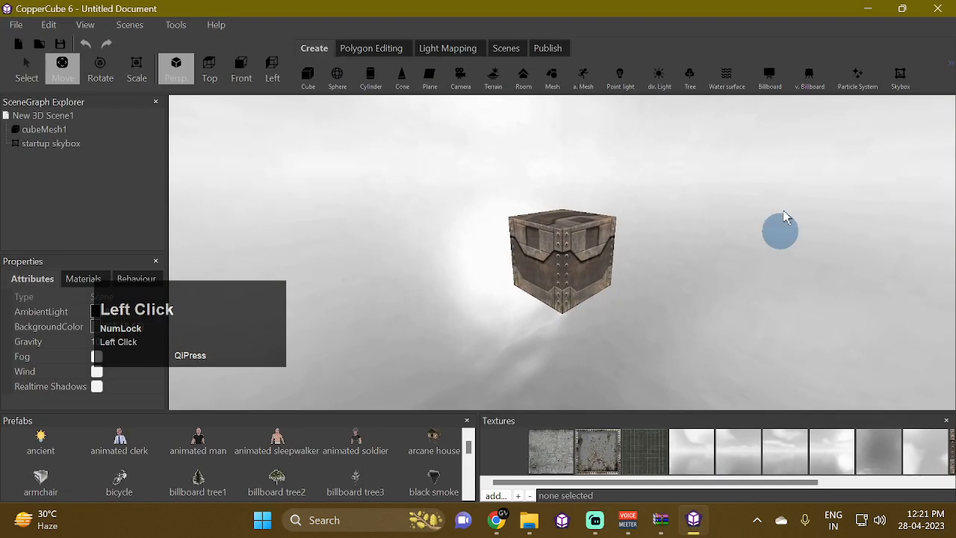
{"action": "left_click", "coordinate": [938, 9]}
{"action": "left_click", "coordinate": [536, 254]}
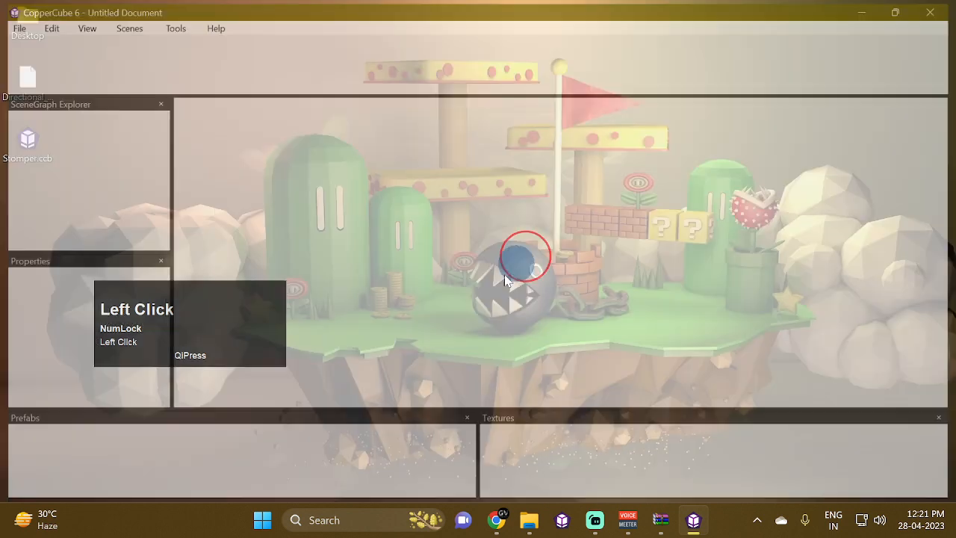
{"action": "left_click", "coordinate": [30, 144]}
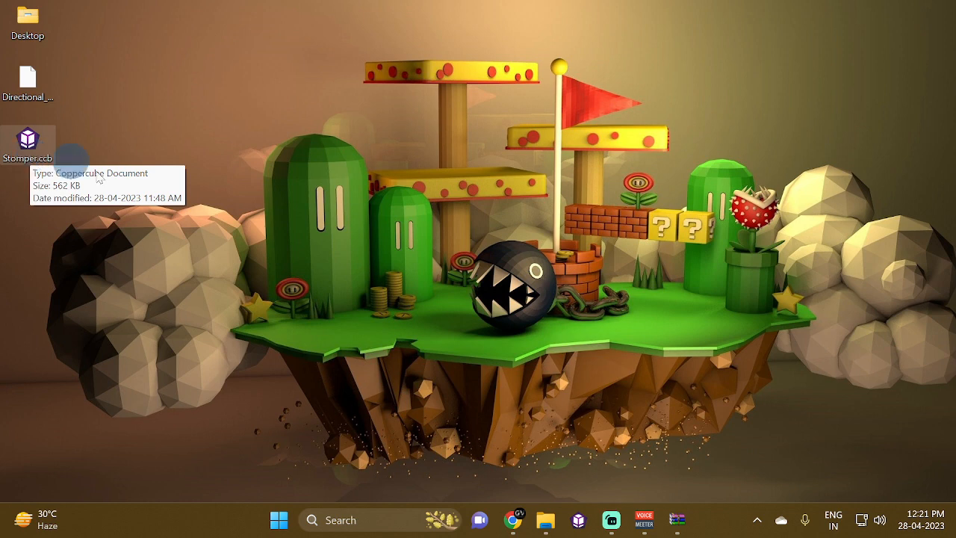
Step: Switch to Chrome, review the controller features and notes on the Coppercube 2D Controllers Collection page, and minimize the browser
{"action": "left_click", "coordinate": [513, 520]}
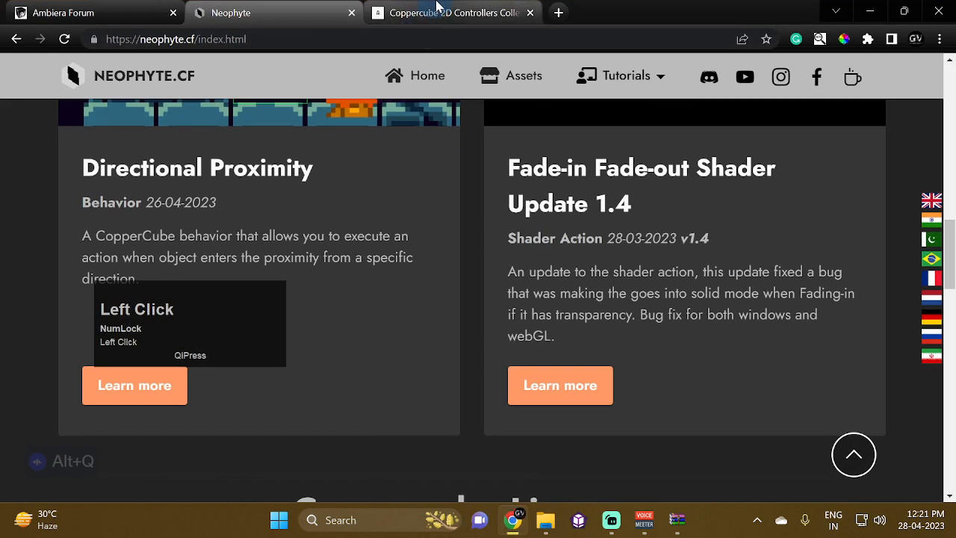
{"action": "left_click", "coordinate": [436, 13]}
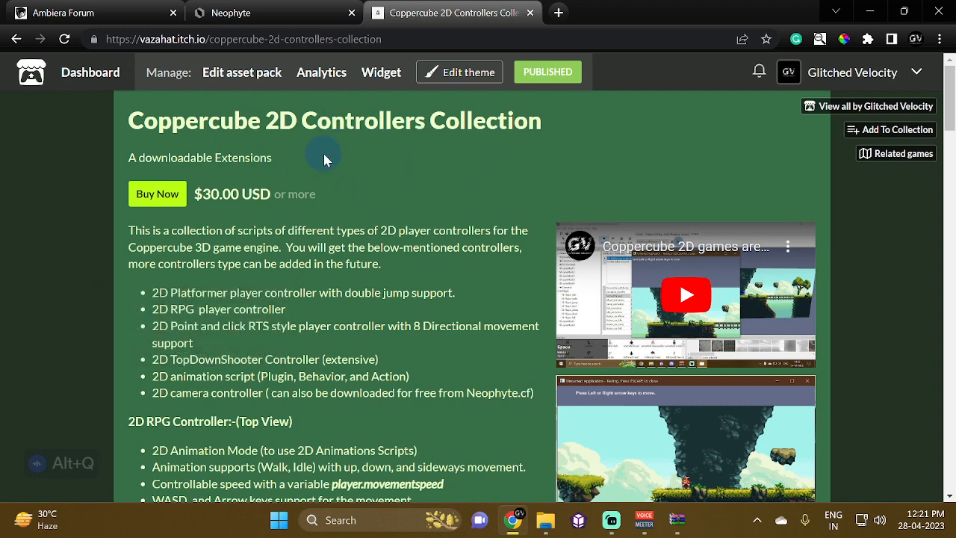
{"action": "left_click", "coordinate": [203, 290]}
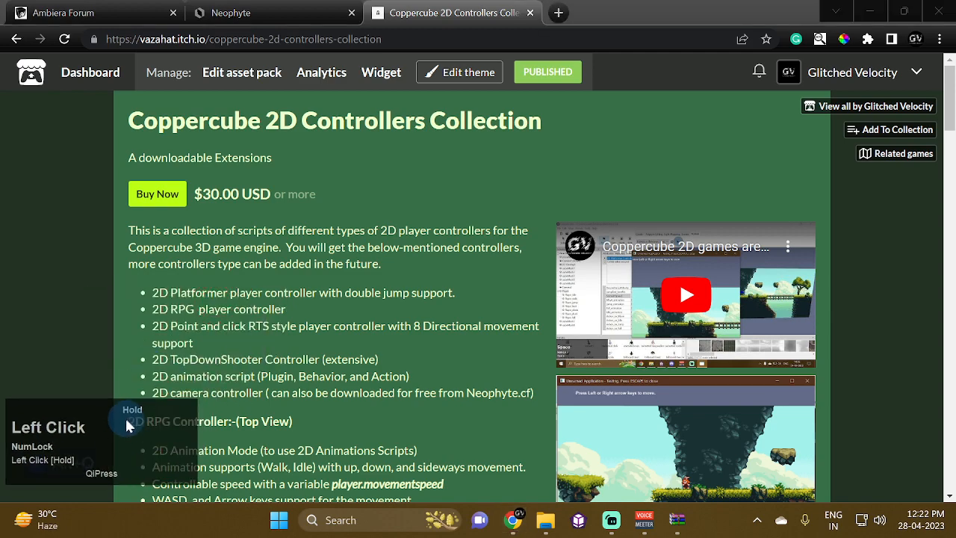
{"action": "scroll", "coordinate": [284, 269], "scroll_direction": "down", "scroll_amount": 3}
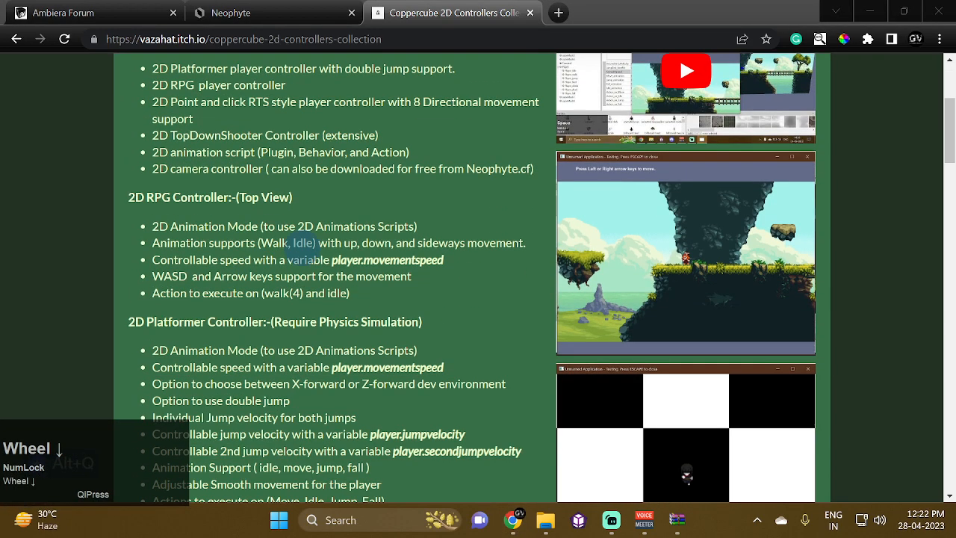
{"action": "scroll", "coordinate": [322, 239], "scroll_direction": "up", "scroll_amount": 2}
{"action": "scroll", "coordinate": [228, 239], "scroll_direction": "down", "scroll_amount": 1}
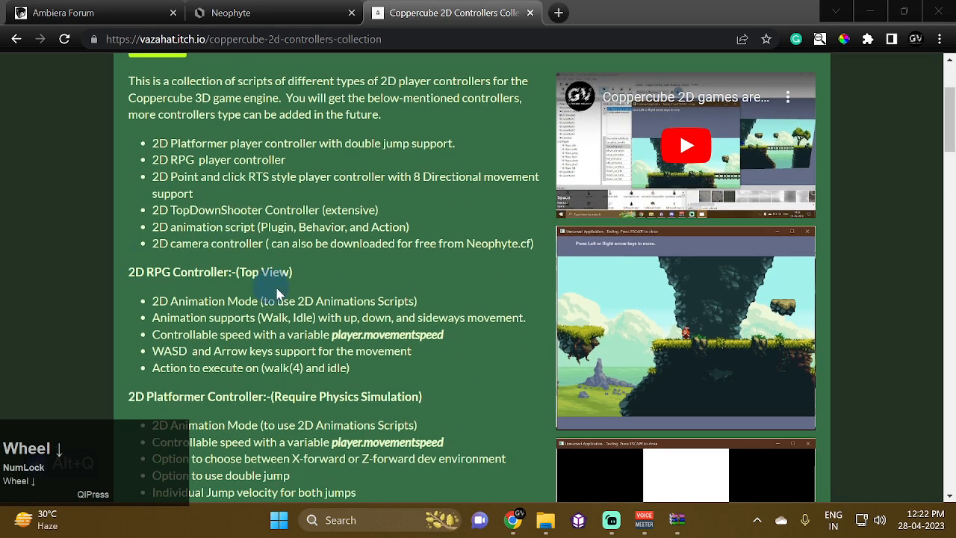
{"action": "scroll", "coordinate": [278, 284], "scroll_direction": "down", "scroll_amount": 2}
{"action": "scroll", "coordinate": [314, 254], "scroll_direction": "down", "scroll_amount": 3}
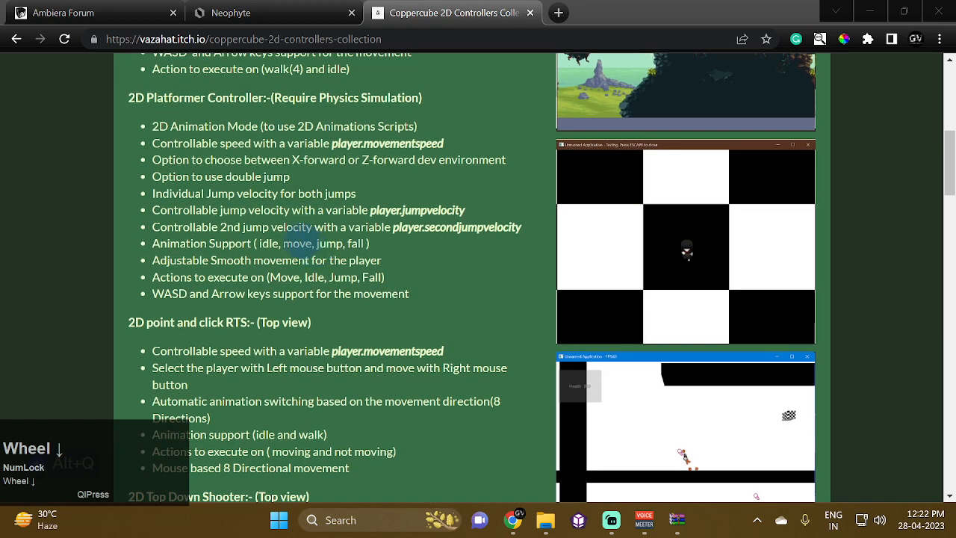
{"action": "scroll", "coordinate": [315, 265], "scroll_direction": "down", "scroll_amount": 1}
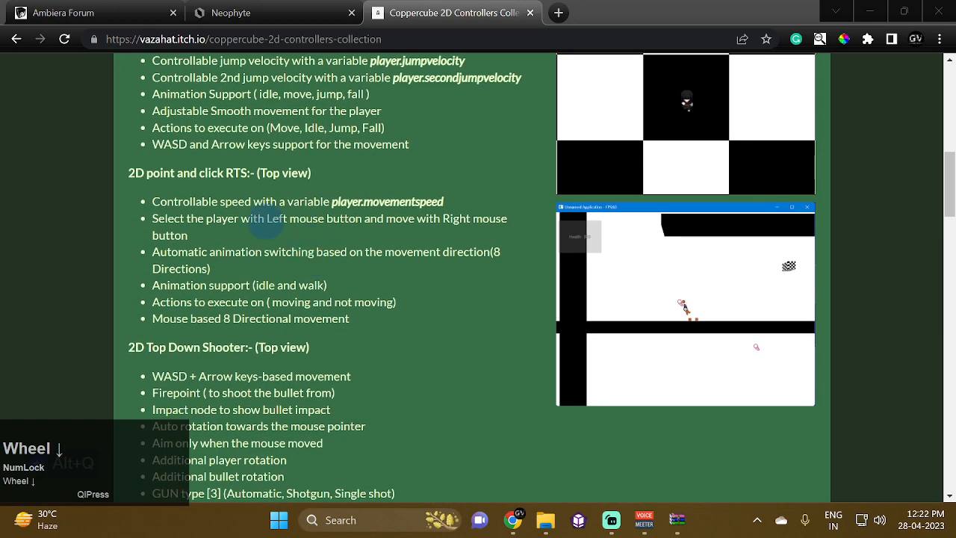
{"action": "scroll", "coordinate": [228, 306], "scroll_direction": "down", "scroll_amount": 3}
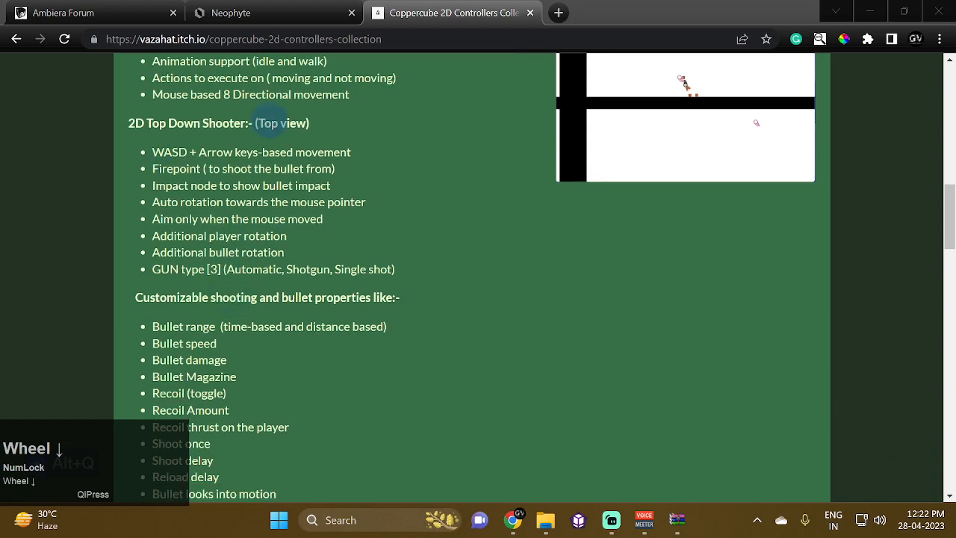
{"action": "scroll", "coordinate": [134, 249], "scroll_direction": "down", "scroll_amount": 15}
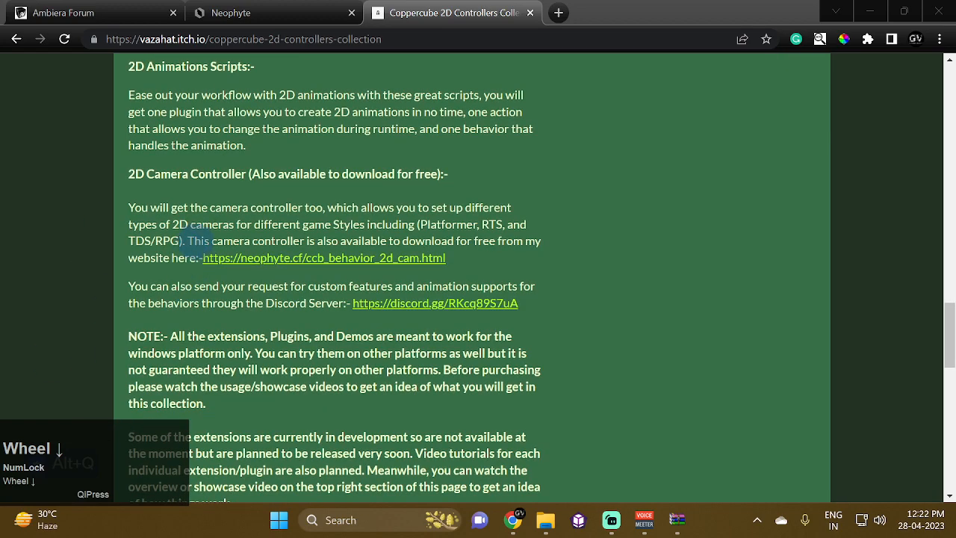
{"action": "scroll", "coordinate": [193, 246], "scroll_direction": "down", "scroll_amount": 2}
{"action": "scroll", "coordinate": [201, 224], "scroll_direction": "up", "scroll_amount": 6}
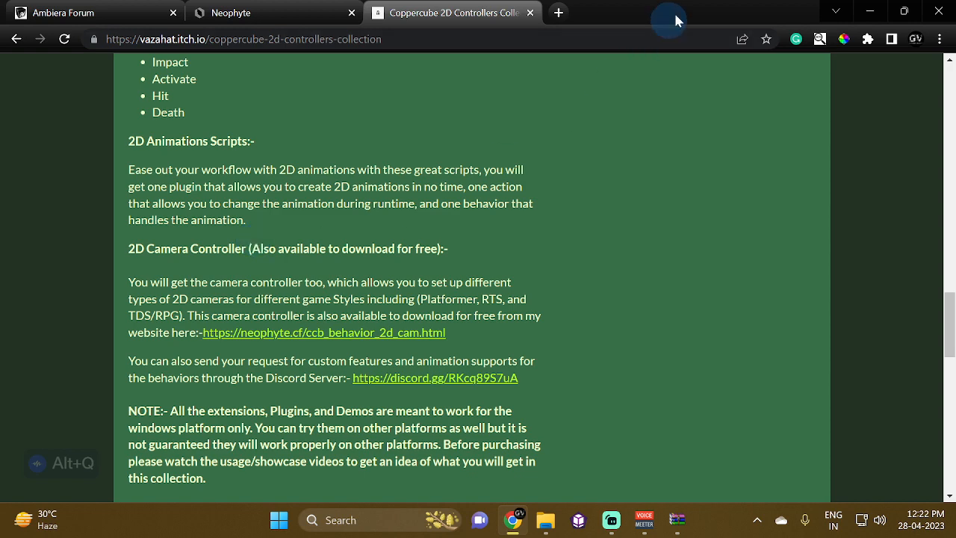
{"action": "left_click", "coordinate": [617, 9]}
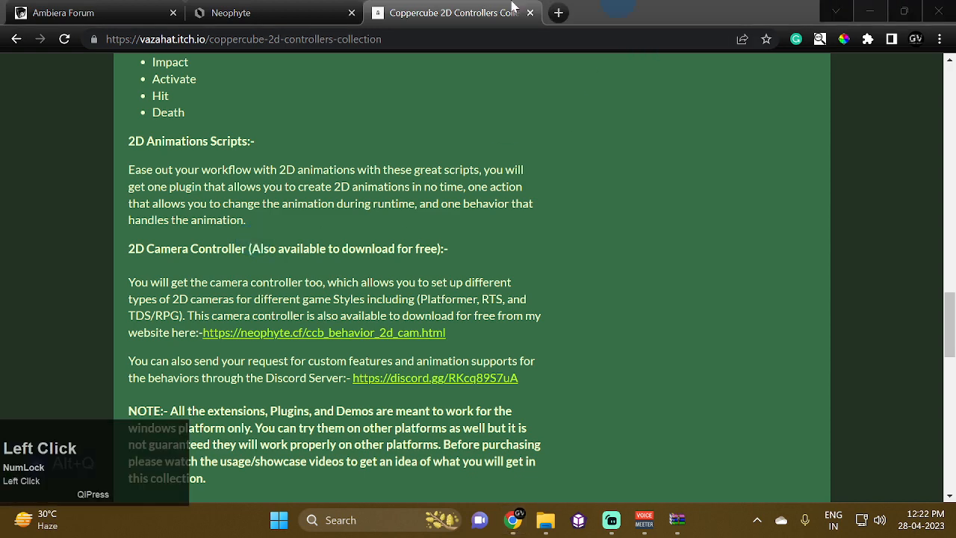
{"action": "left_click", "coordinate": [869, 11]}
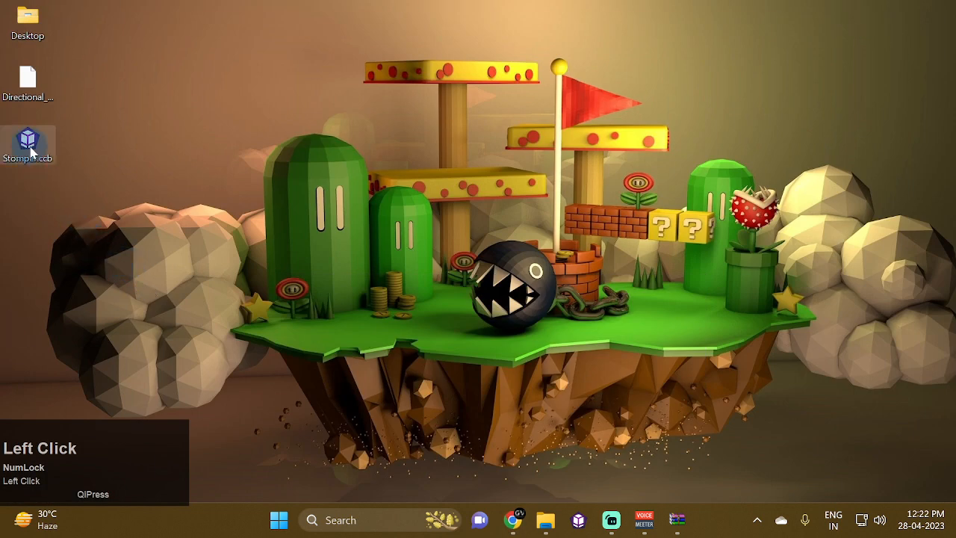
Step: Open Stomper.ccb from the desktop in CopperCube, maximize the window and switch the scene to the left view
{"action": "double_click", "coordinate": [29, 146]}
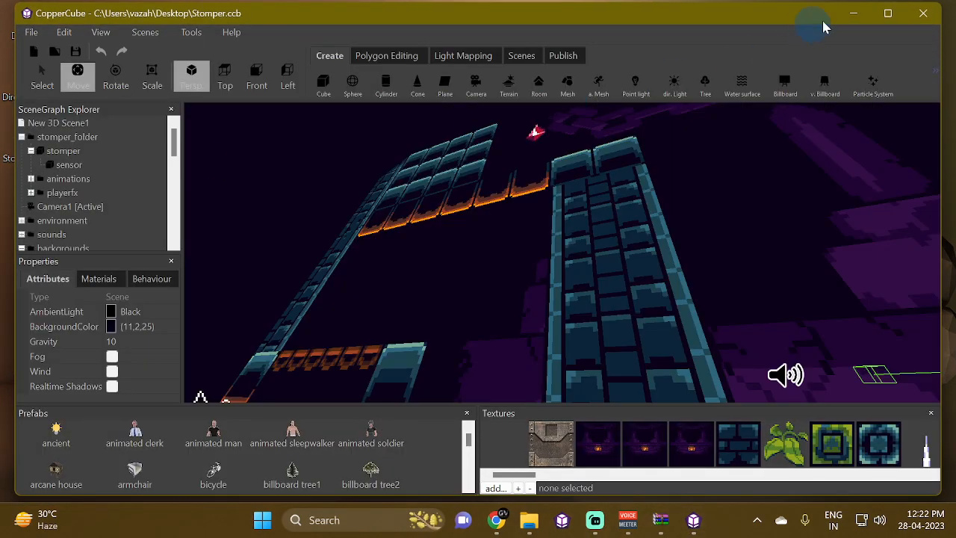
{"action": "left_click", "coordinate": [890, 16]}
{"action": "left_click_drag", "start_coordinate": [472, 154], "coordinate": [480, 164]}
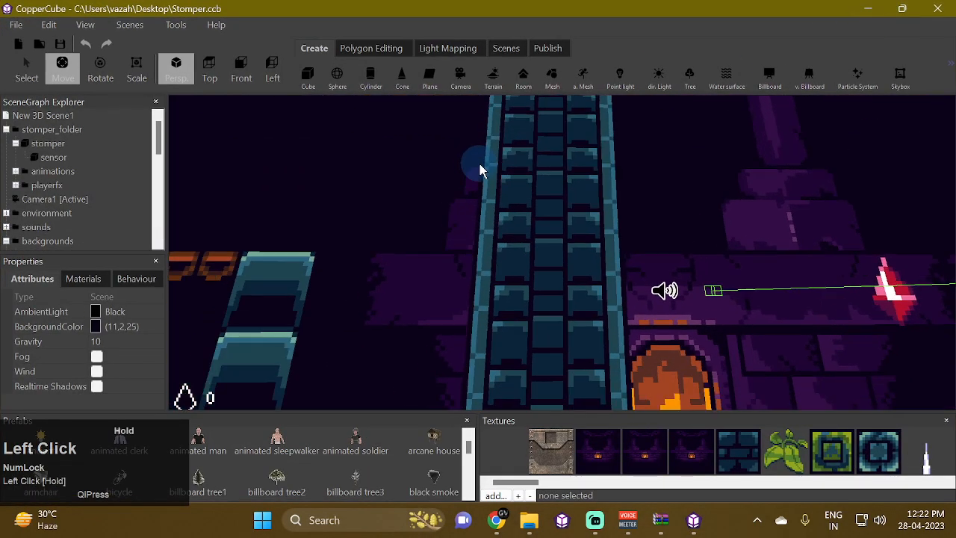
{"action": "right_click_drag", "start_coordinate": [482, 163], "coordinate": [482, 273]}
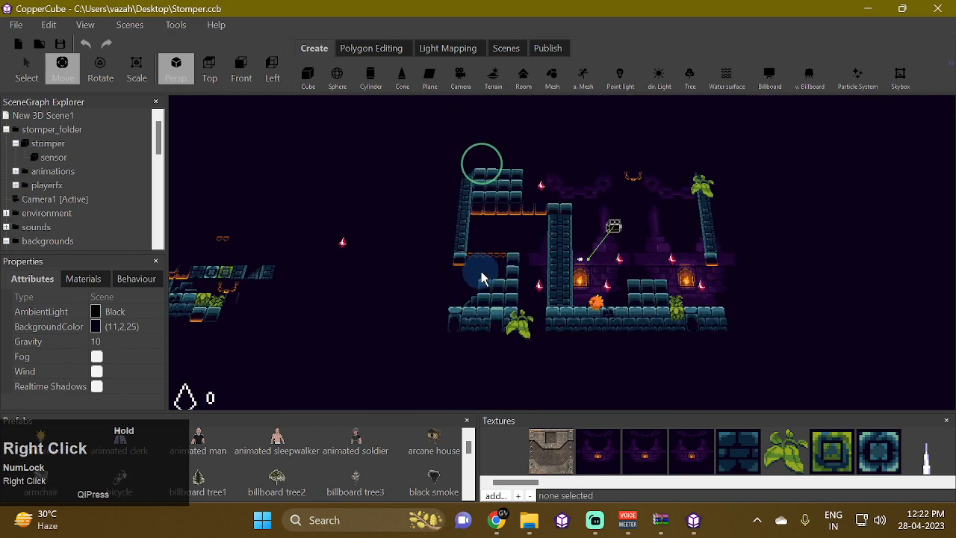
{"action": "left_click", "coordinate": [272, 67]}
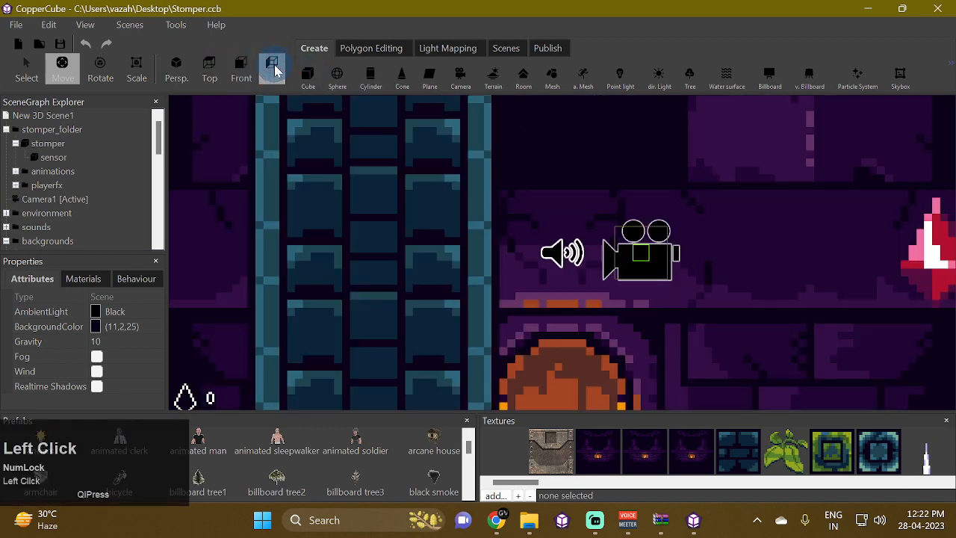
Step: Find the directional_proximity prefab and place it in the Stomper scene near the camera
{"action": "scroll", "coordinate": [369, 456], "scroll_direction": "down", "scroll_amount": 3}
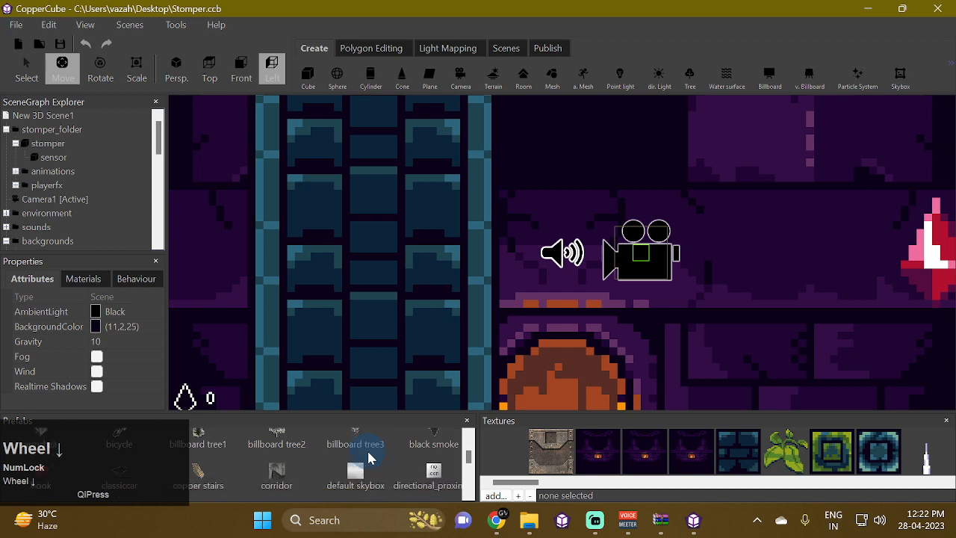
{"action": "left_click", "coordinate": [433, 463]}
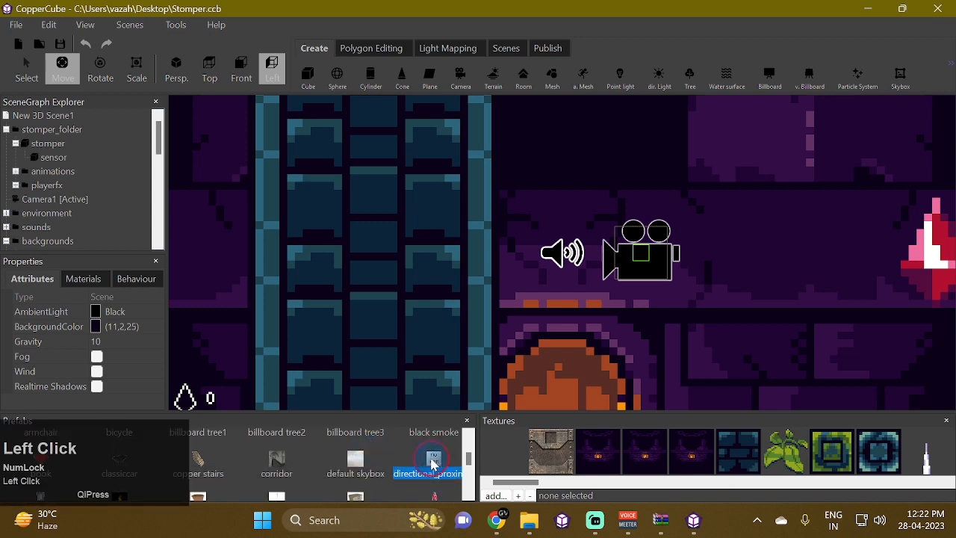
{"action": "left_click_drag", "start_coordinate": [432, 463], "coordinate": [552, 239]}
{"action": "scroll", "coordinate": [608, 201], "scroll_direction": "up", "scroll_amount": 1}
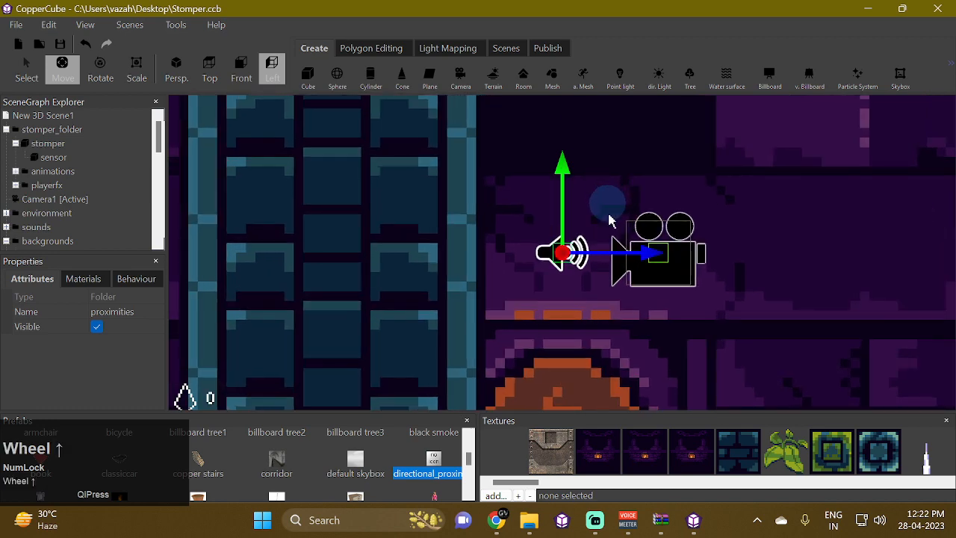
{"action": "right_click_drag", "start_coordinate": [609, 220], "coordinate": [544, 270]}
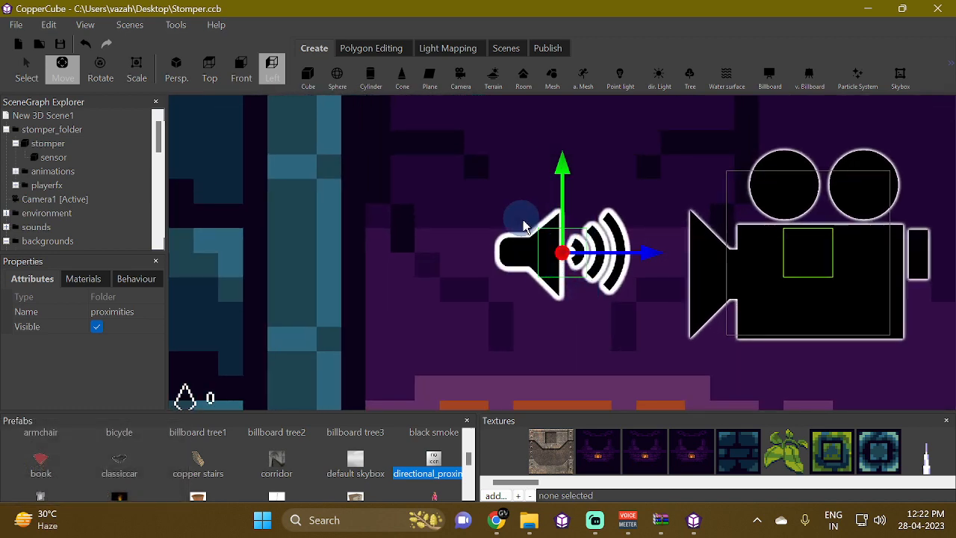
{"action": "right_click_drag", "start_coordinate": [602, 306], "coordinate": [520, 259]}
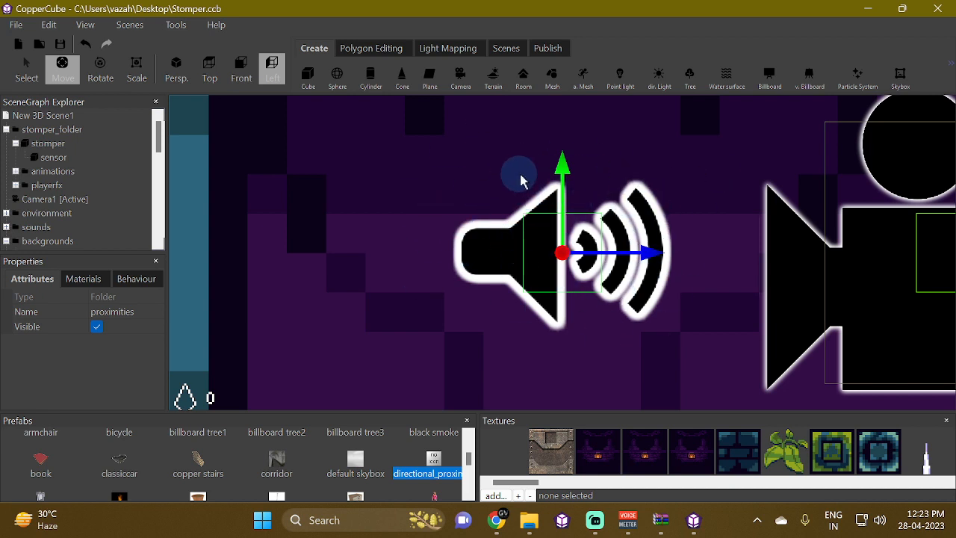
{"action": "scroll", "coordinate": [518, 185], "scroll_direction": "down", "scroll_amount": 3}
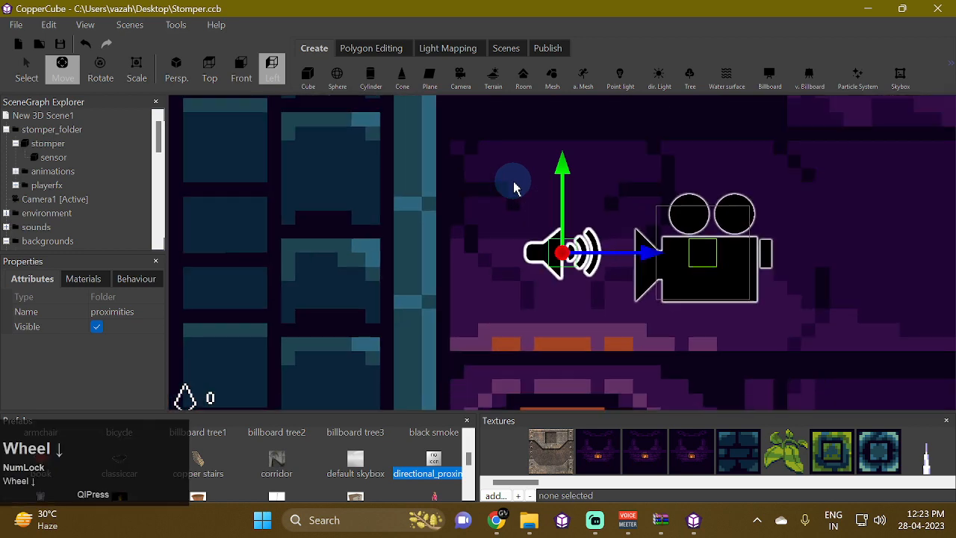
{"action": "scroll", "coordinate": [457, 246], "scroll_direction": "down", "scroll_amount": 5}
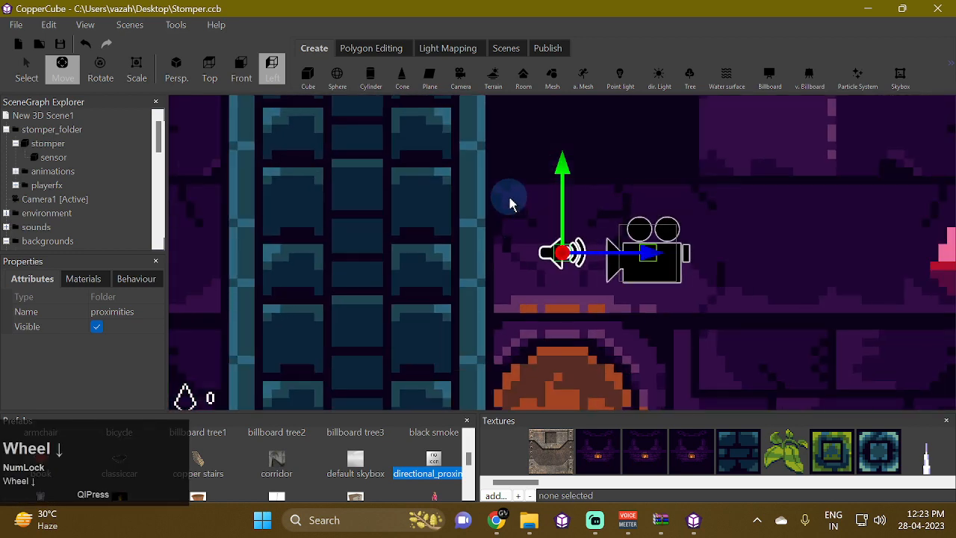
{"action": "scroll", "coordinate": [575, 249], "scroll_direction": "down", "scroll_amount": 1}
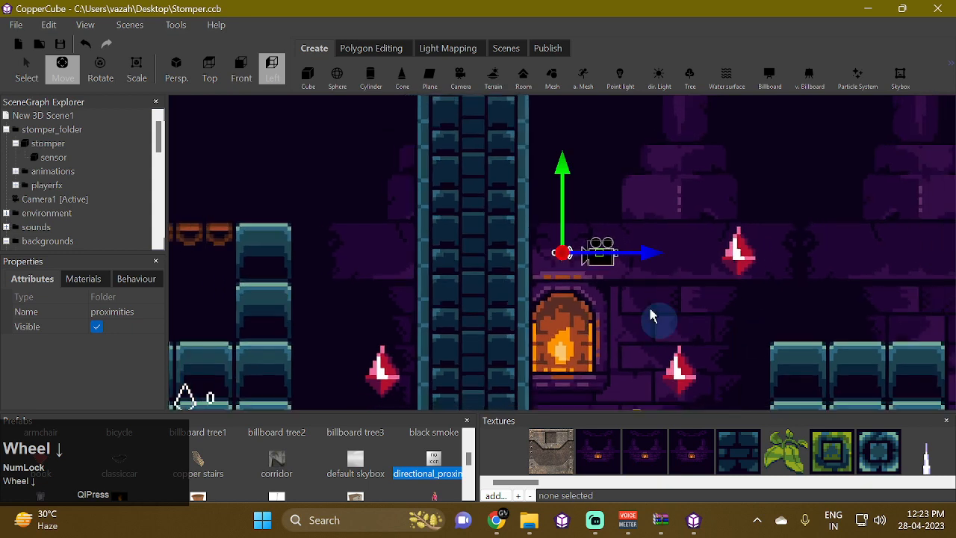
Step: Find Directional_proximity1 in the proximities folder of the scene graph and show the parameters of its Directional proximity 1.0 behaviour
{"action": "left_click", "coordinate": [622, 321]}
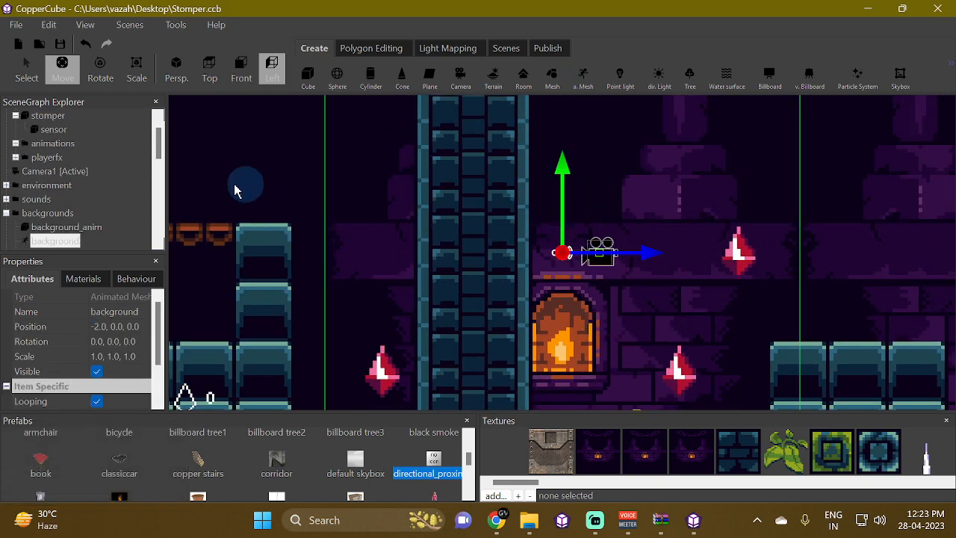
{"action": "scroll", "coordinate": [668, 260], "scroll_direction": "down", "scroll_amount": 3}
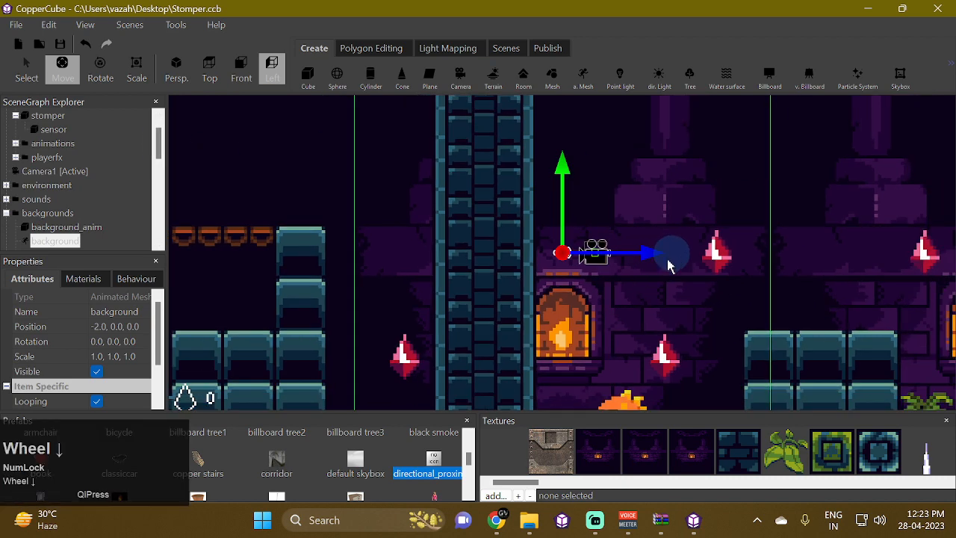
{"action": "scroll", "coordinate": [608, 222], "scroll_direction": "down", "scroll_amount": 2}
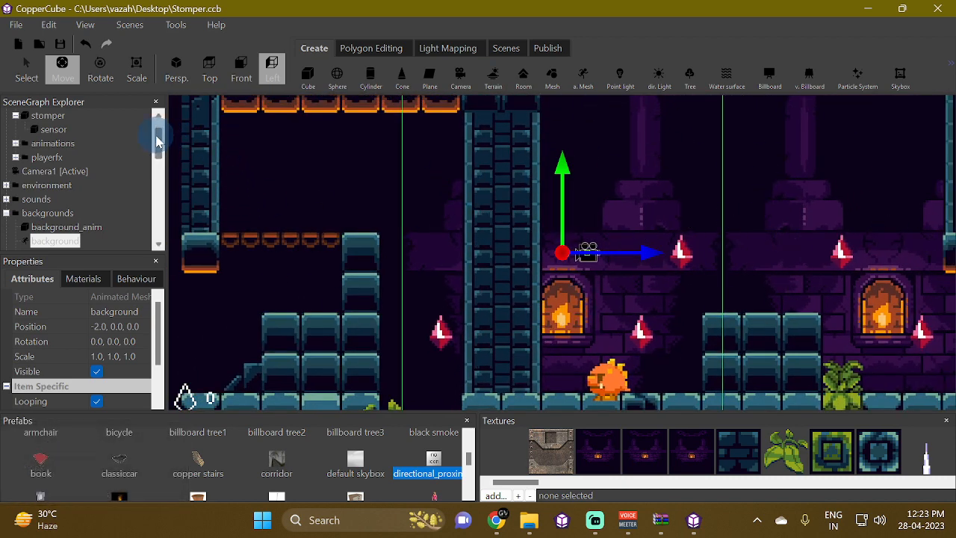
{"action": "left_click_drag", "start_coordinate": [158, 142], "coordinate": [108, 183]}
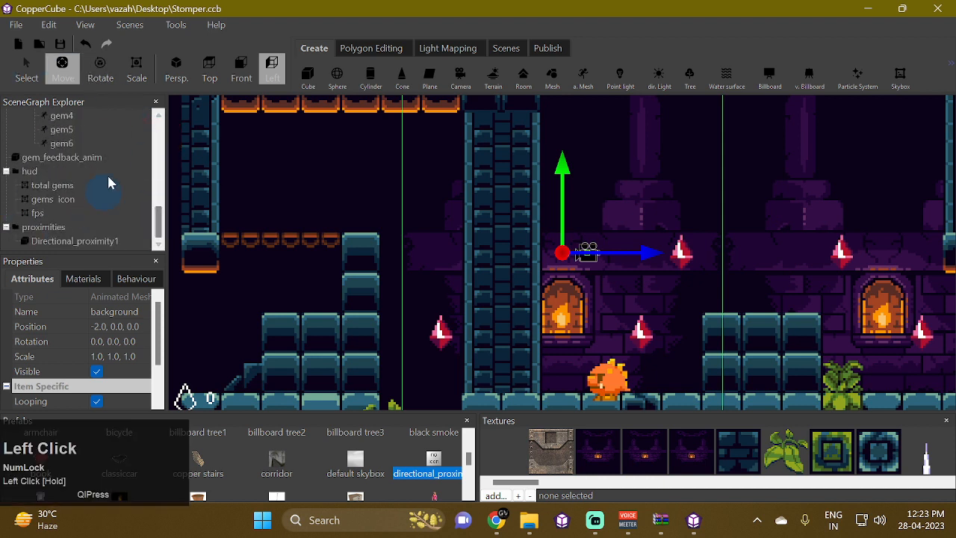
{"action": "left_click", "coordinate": [45, 241]}
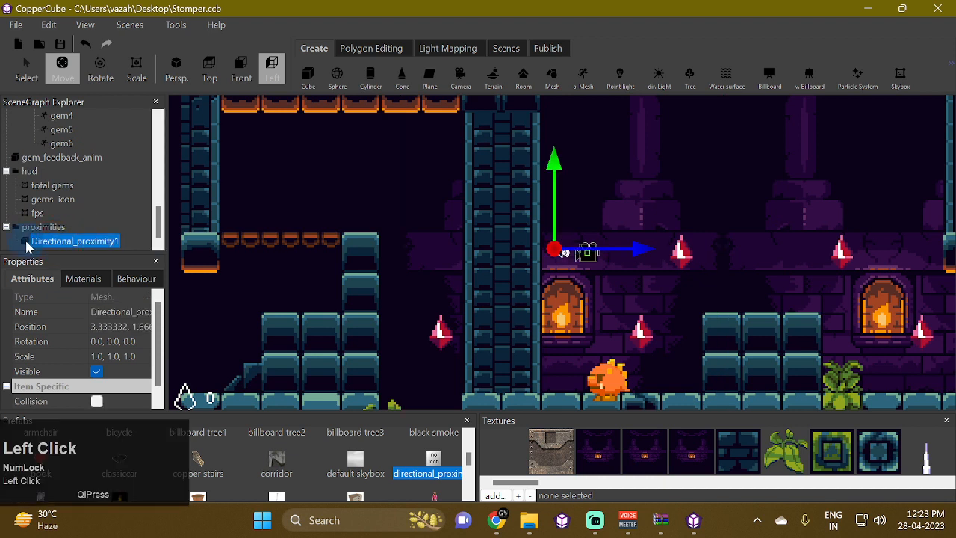
{"action": "double_click", "coordinate": [70, 247]}
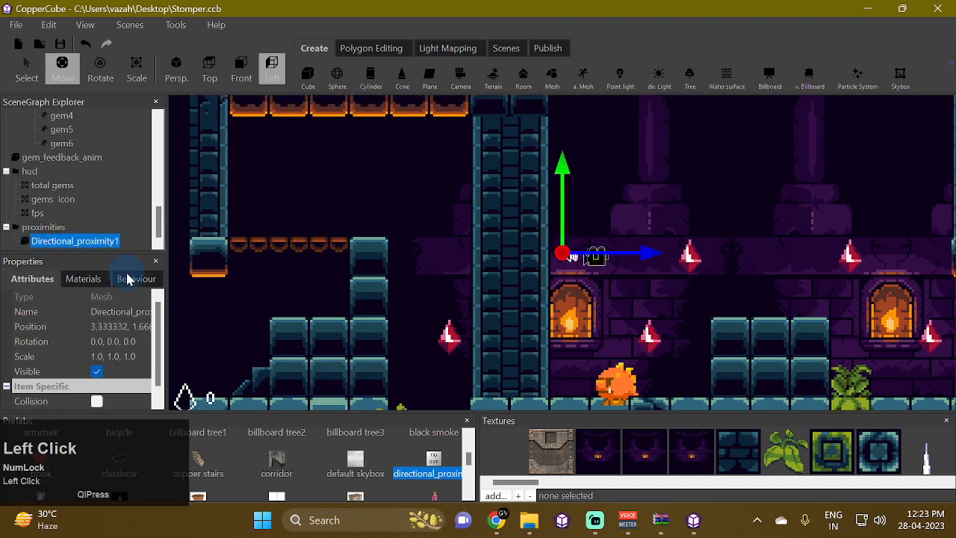
{"action": "left_click", "coordinate": [127, 279]}
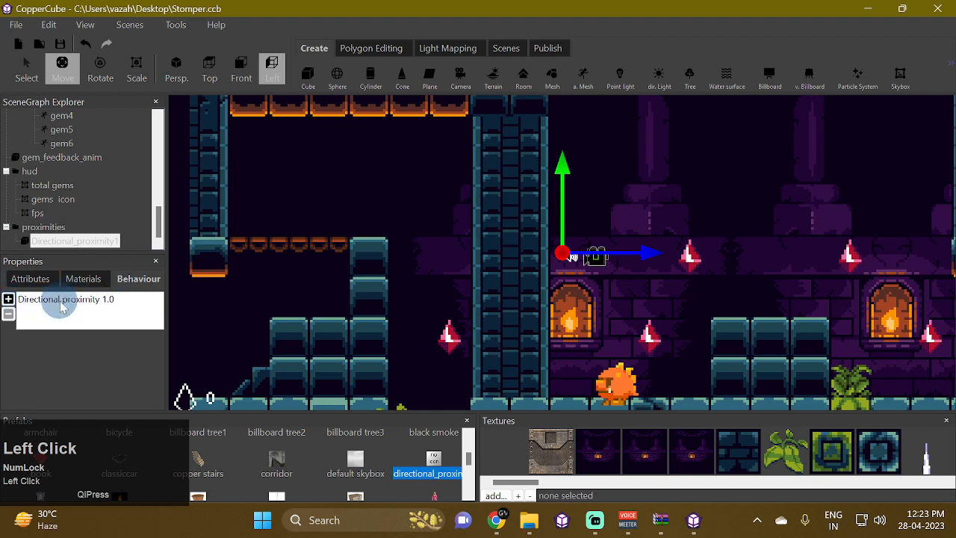
{"action": "left_click", "coordinate": [52, 300]}
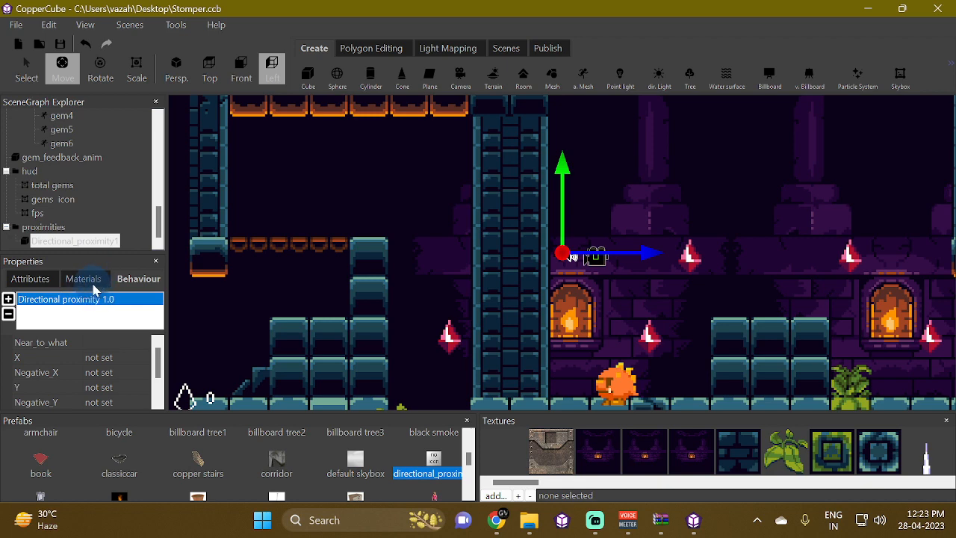
Step: Switch to WinRAR, point out behavior_JIC_direction_proximity_v1_0.js in the archive, and minimize the archive window
{"action": "left_click", "coordinate": [664, 520]}
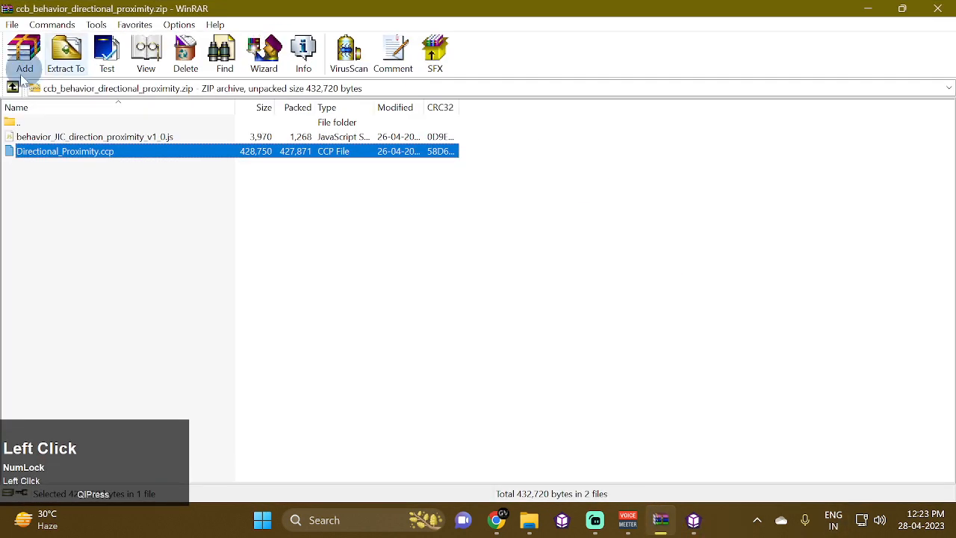
{"action": "left_click", "coordinate": [43, 138]}
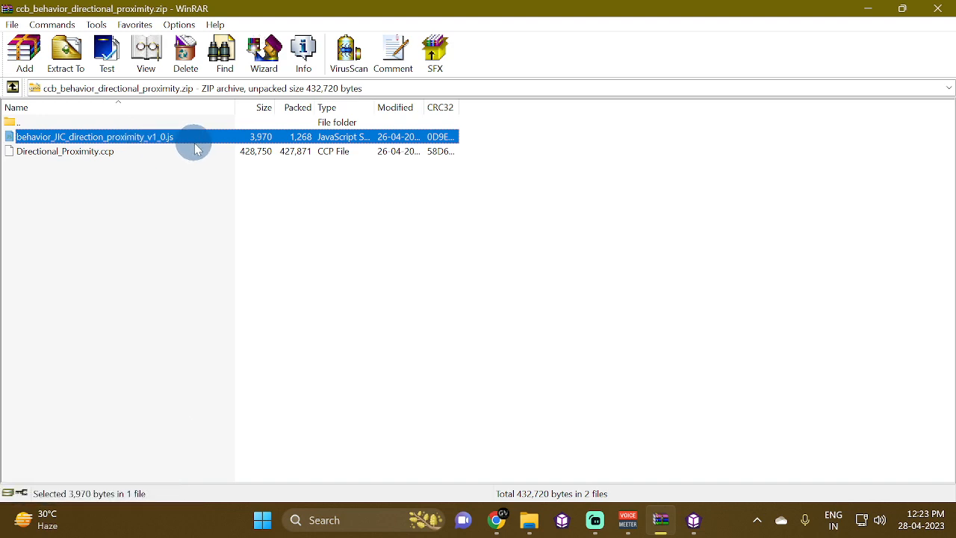
{"action": "left_click", "coordinate": [881, 9]}
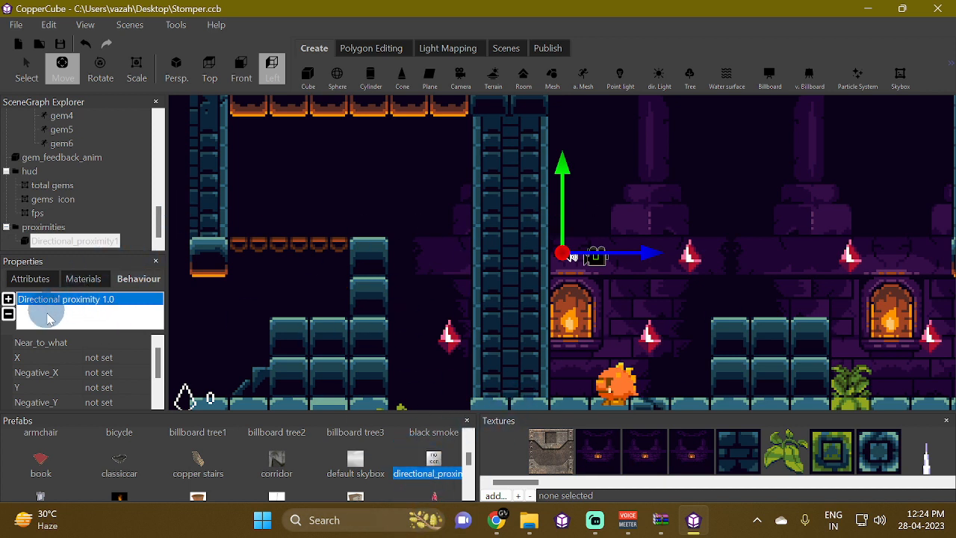
Step: Set the scale of Directional_proximity1 to 16.0, 16.0, 16.0
{"action": "left_click", "coordinate": [46, 280]}
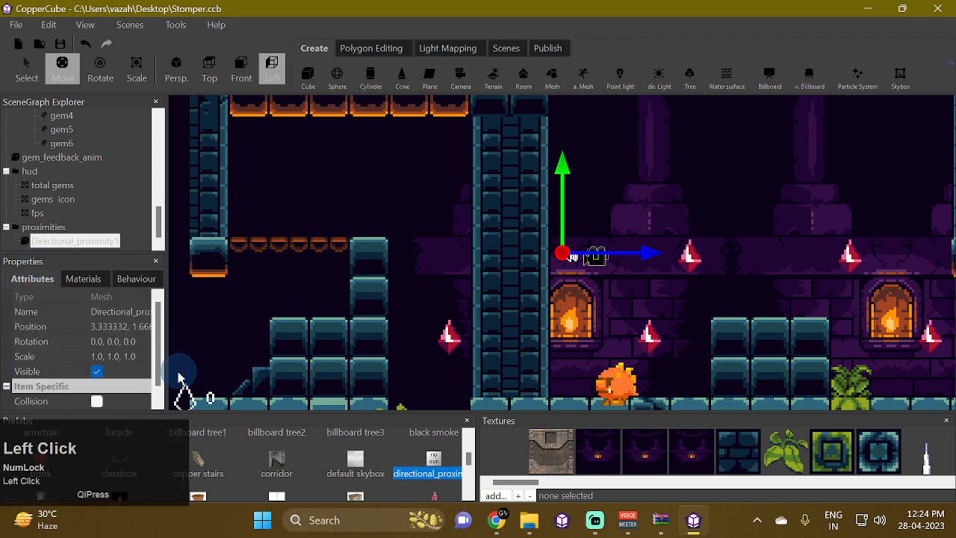
{"action": "left_click", "coordinate": [142, 356]}
{"action": "key", "text": "Left"}
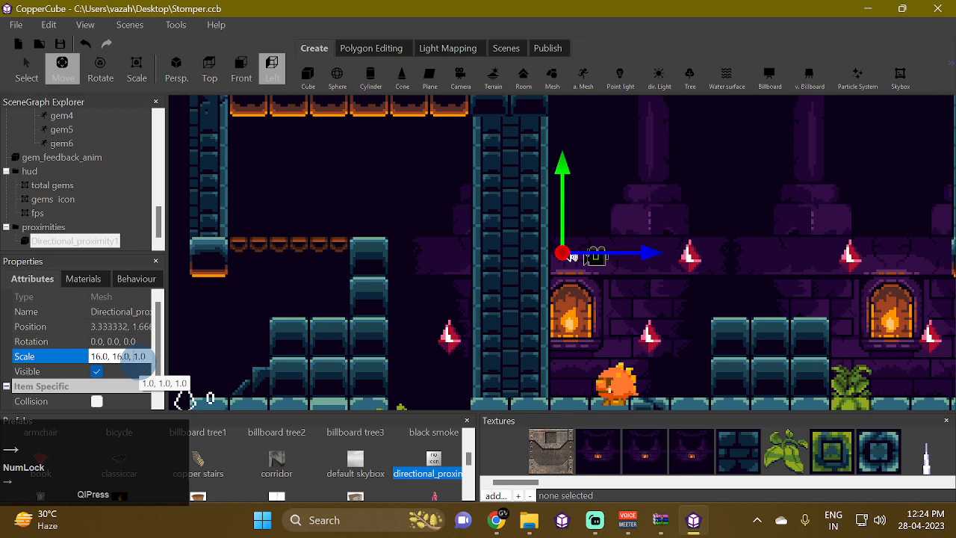
{"action": "key", "text": "Return"}
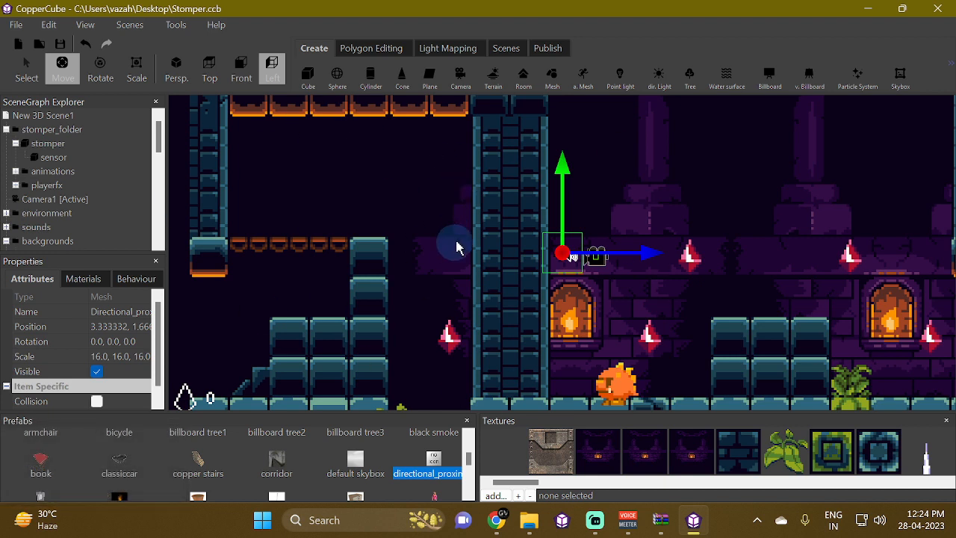
Step: Stretch the proximity box vertically to a Y scale of about 74.8 and move it down between the orange character and the raised blocks
{"action": "left_click", "coordinate": [137, 66]}
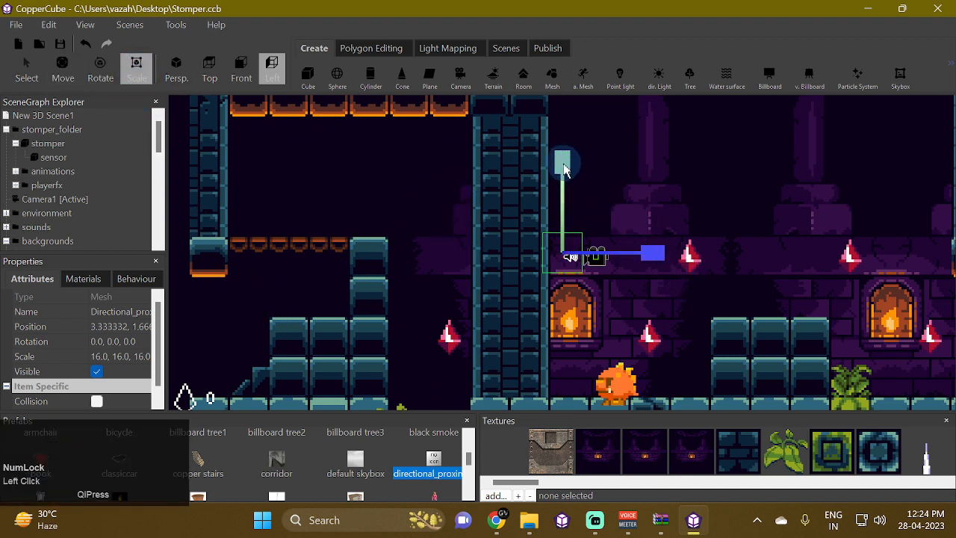
{"action": "left_click_drag", "start_coordinate": [564, 170], "coordinate": [544, 93]}
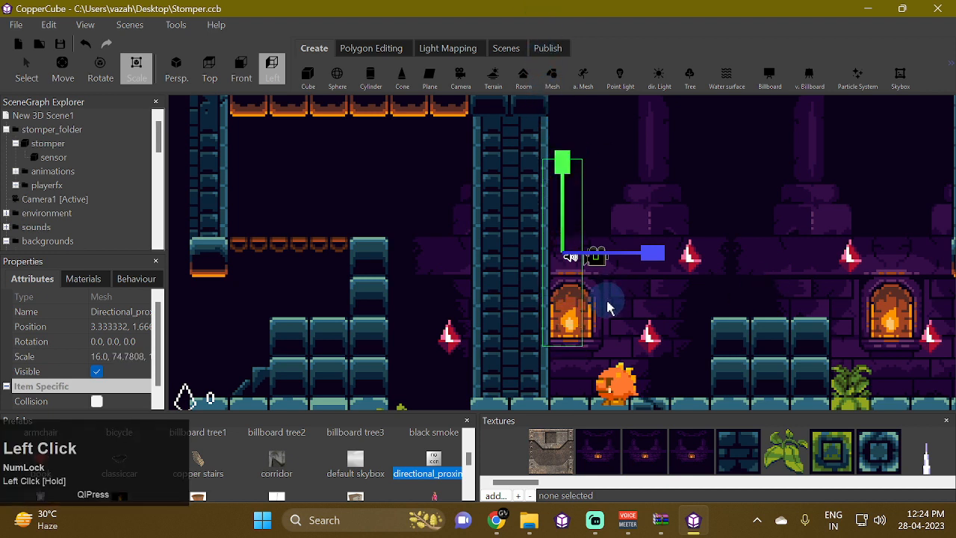
{"action": "left_click", "coordinate": [64, 66]}
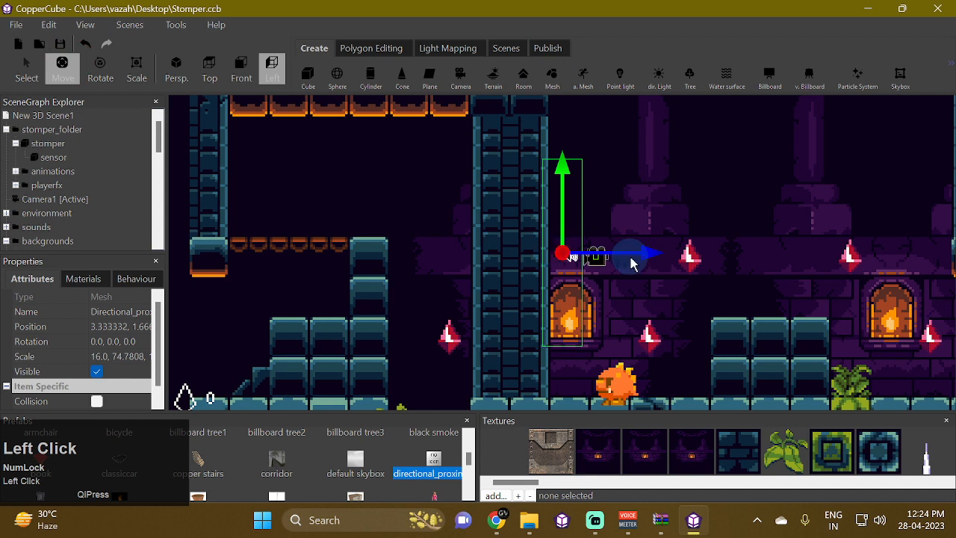
{"action": "left_click_drag", "start_coordinate": [632, 260], "coordinate": [675, 181]}
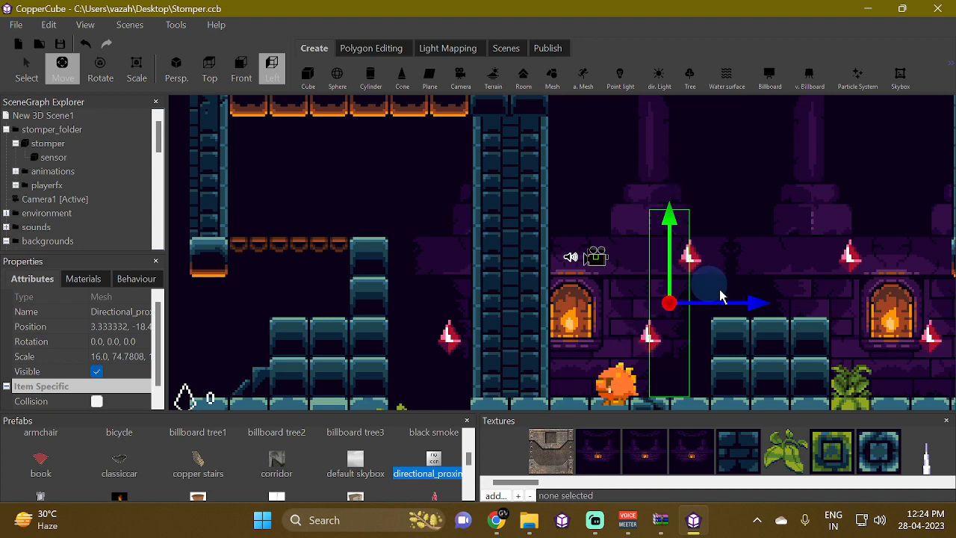
Step: Identify the orange player character by selecting the stomper node in stomper_folder
{"action": "left_click", "coordinate": [603, 378]}
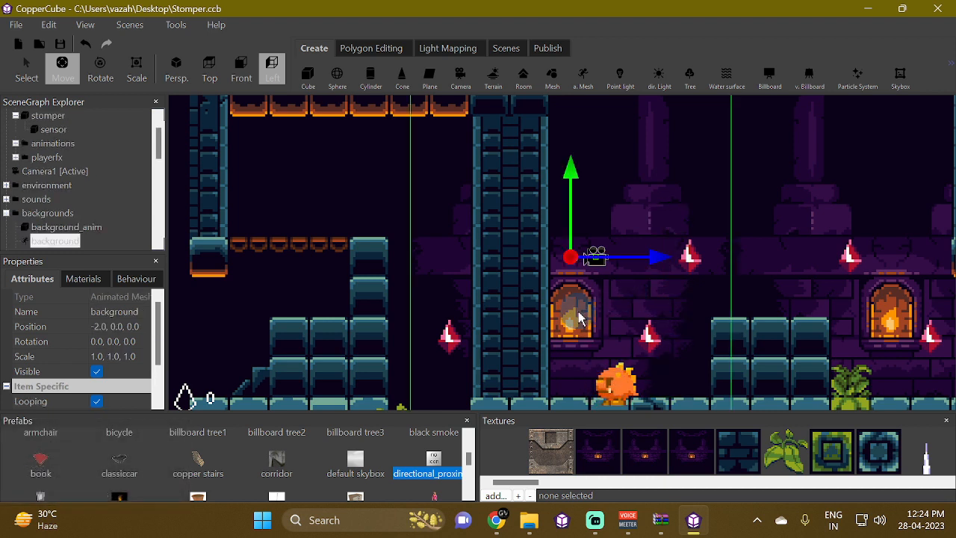
{"action": "left_click", "coordinate": [612, 381]}
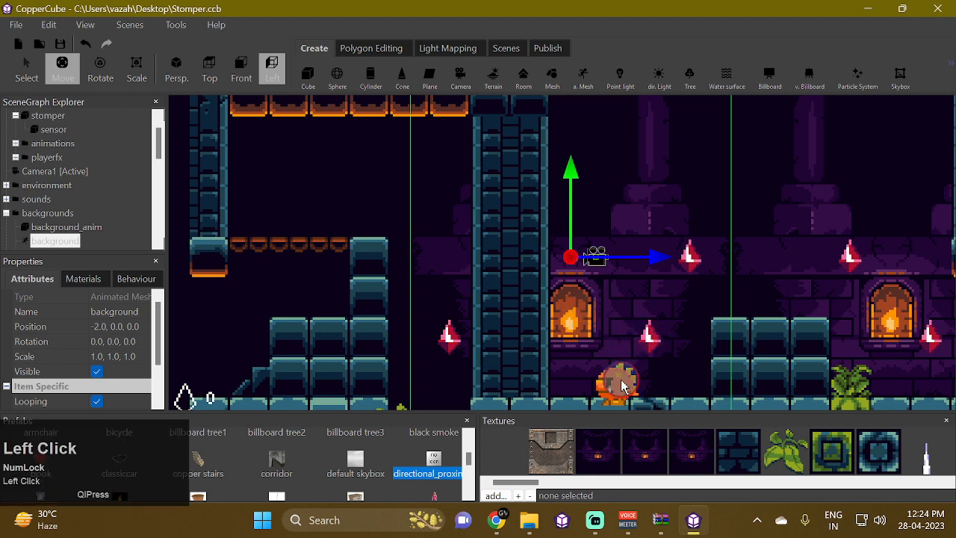
{"action": "scroll", "coordinate": [80, 165], "scroll_direction": "up", "scroll_amount": 1}
{"action": "left_click", "coordinate": [47, 145]}
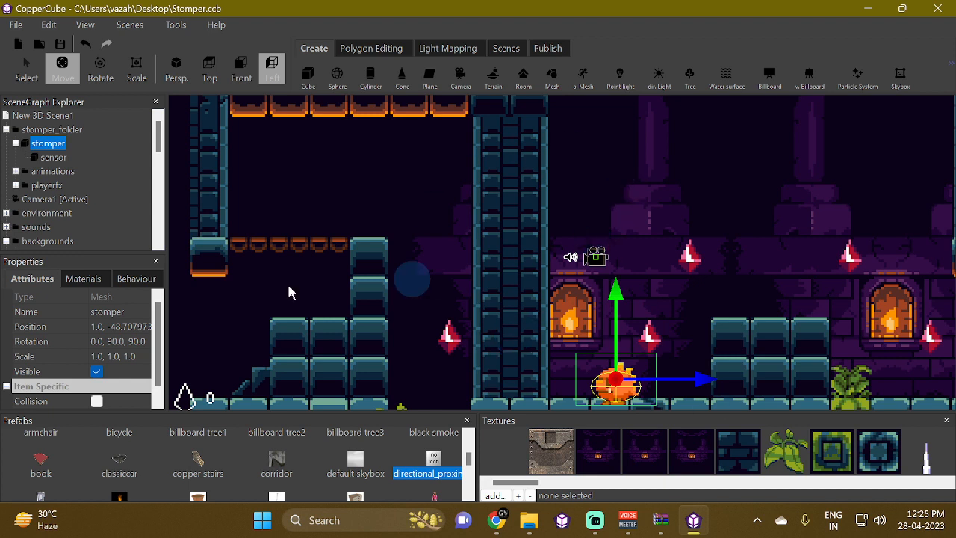
Step: Set the Near_to_what target of Directional_proximity1's behaviour to the stomper node
{"action": "left_click_drag", "start_coordinate": [160, 146], "coordinate": [158, 237]}
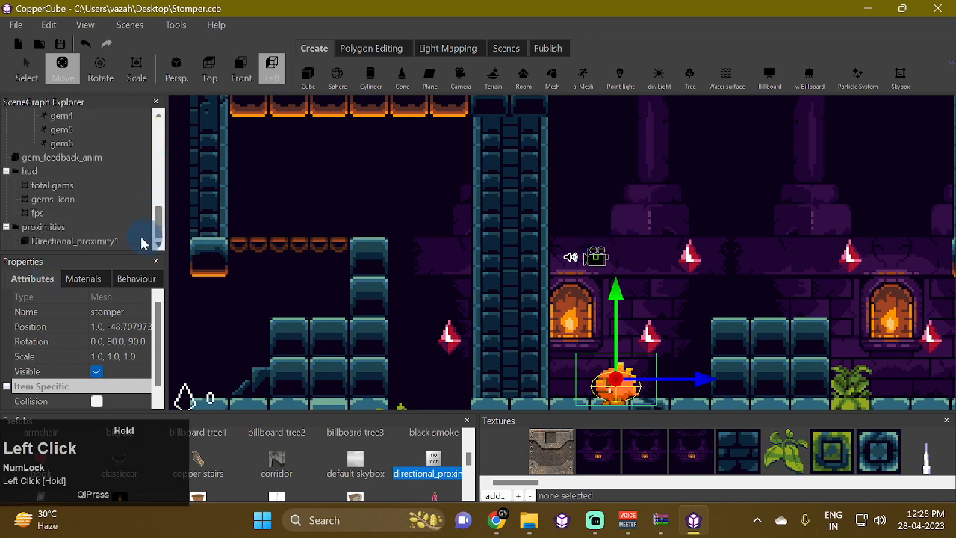
{"action": "left_click", "coordinate": [64, 242]}
{"action": "left_click", "coordinate": [131, 278]}
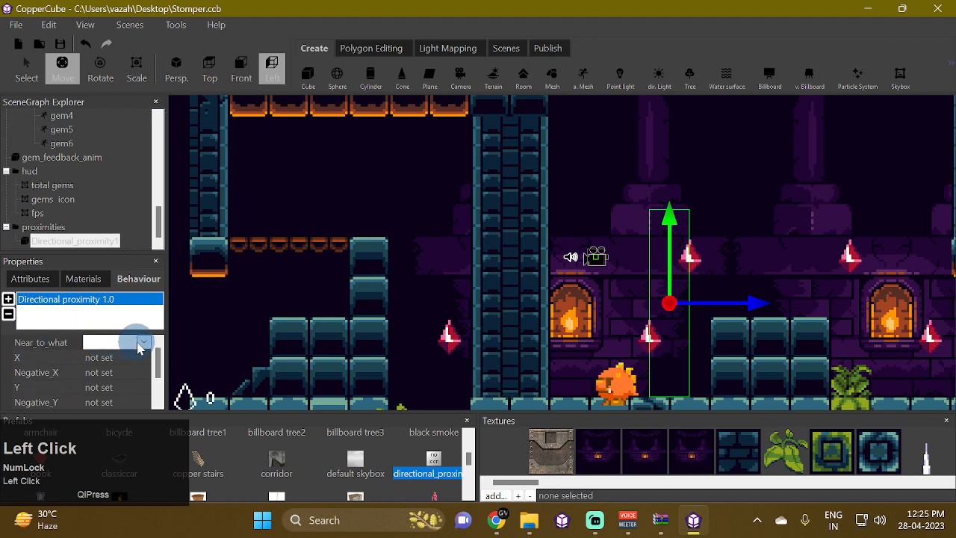
{"action": "left_click", "coordinate": [140, 342]}
{"action": "left_click", "coordinate": [124, 372]}
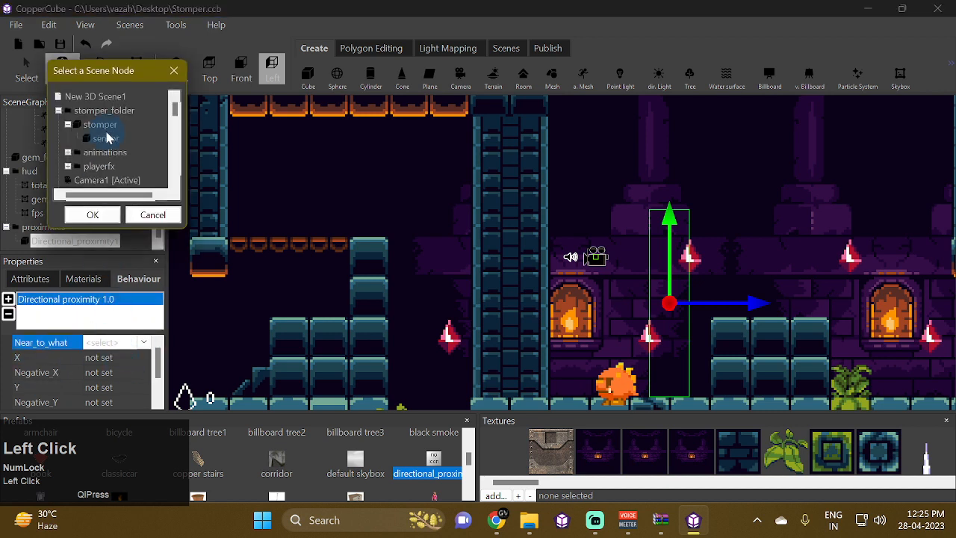
{"action": "left_click", "coordinate": [99, 124]}
{"action": "left_click", "coordinate": [93, 214]}
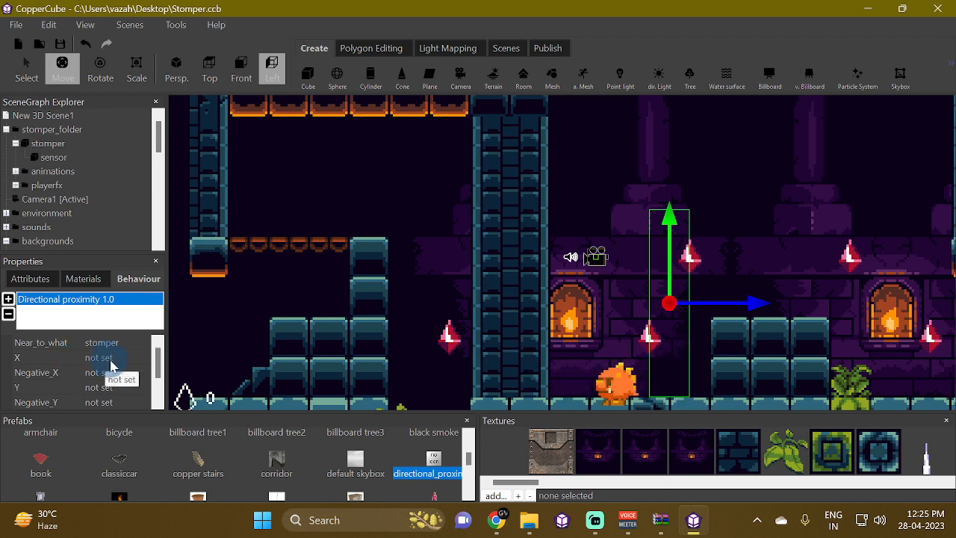
Step: Dock the Properties panel beside the SceneGraph Explorer so that all behaviour parameters fit, keeping the proximity box in view
{"action": "scroll", "coordinate": [94, 363], "scroll_direction": "up", "scroll_amount": 2}
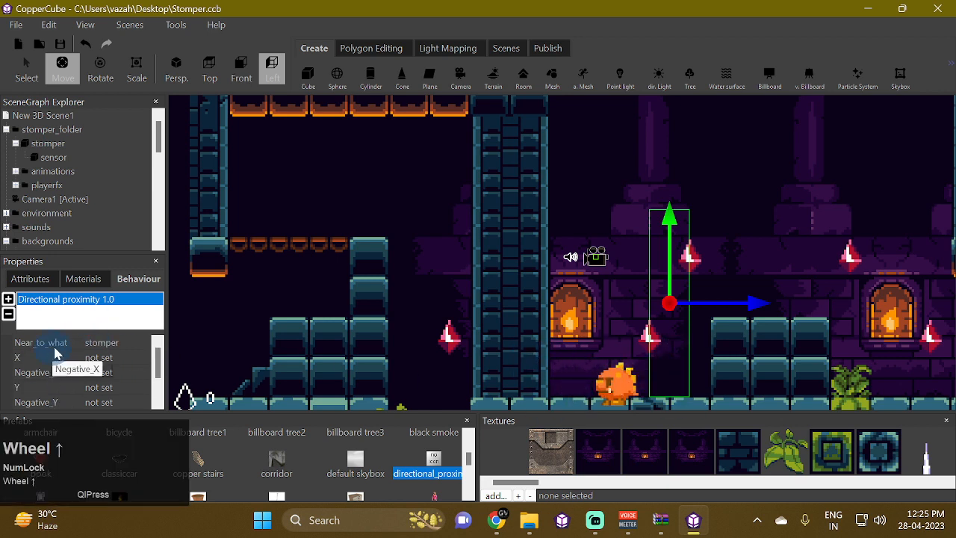
{"action": "left_click_drag", "start_coordinate": [29, 261], "coordinate": [186, 140]}
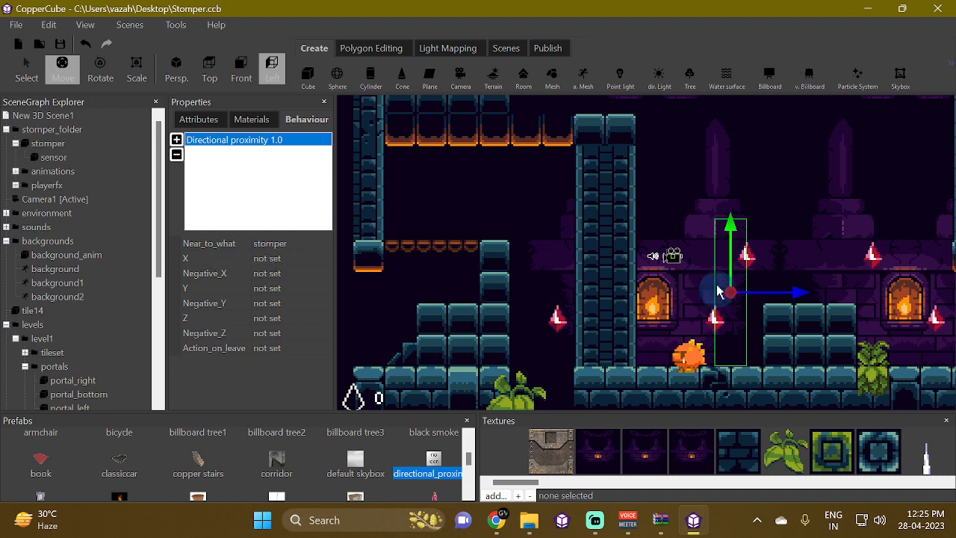
{"action": "left_click_drag", "start_coordinate": [443, 280], "coordinate": [477, 270]}
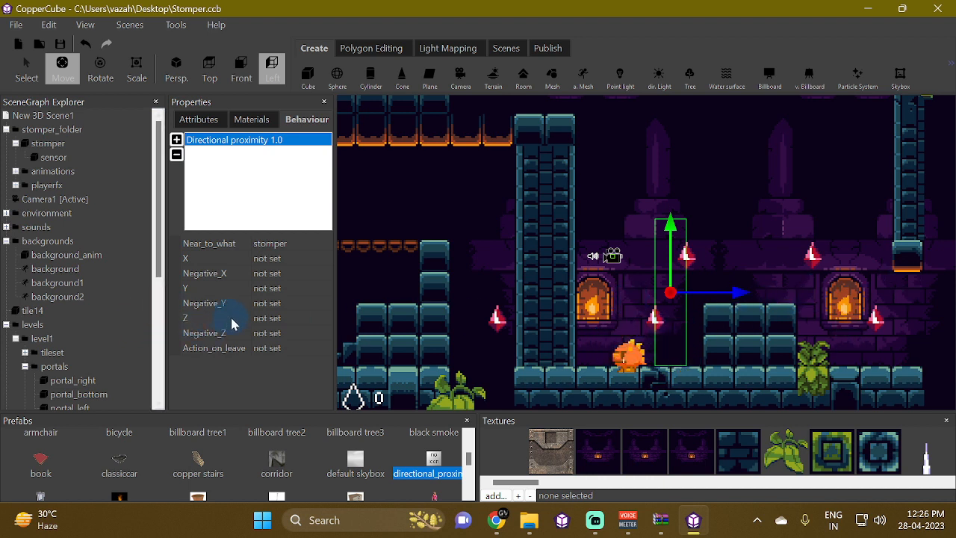
Step: Add a Change a texture action to the Z direction of the Directional proximity behaviour
{"action": "left_click", "coordinate": [257, 318]}
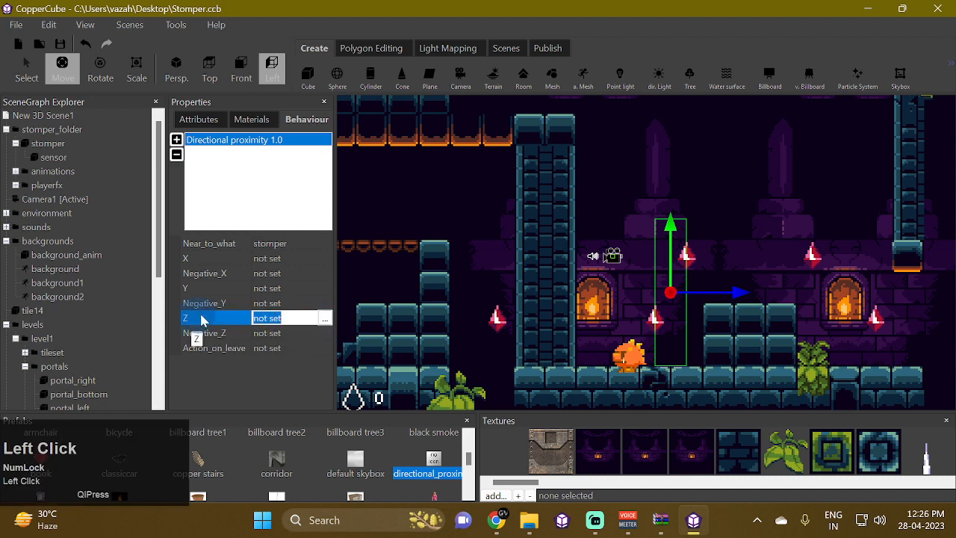
{"action": "left_click", "coordinate": [324, 318]}
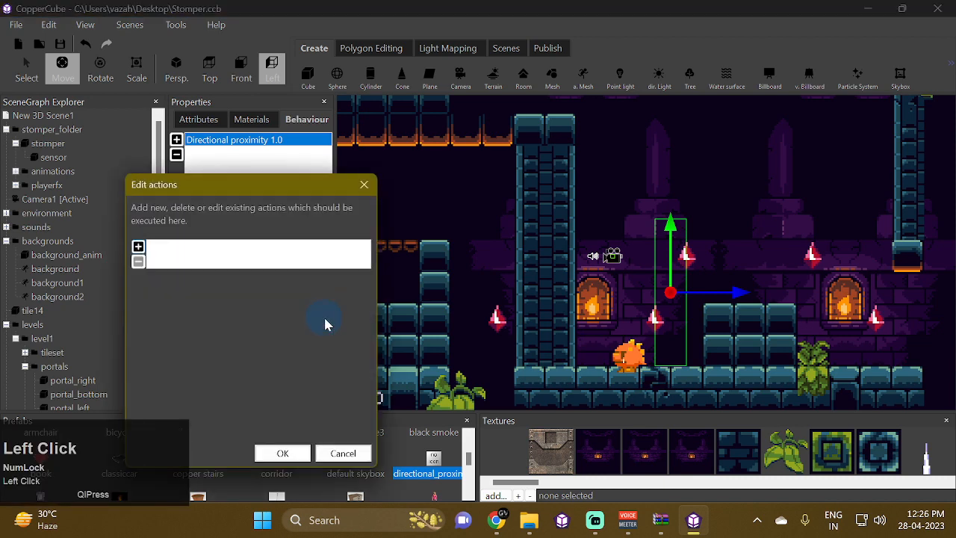
{"action": "left_click", "coordinate": [141, 250]}
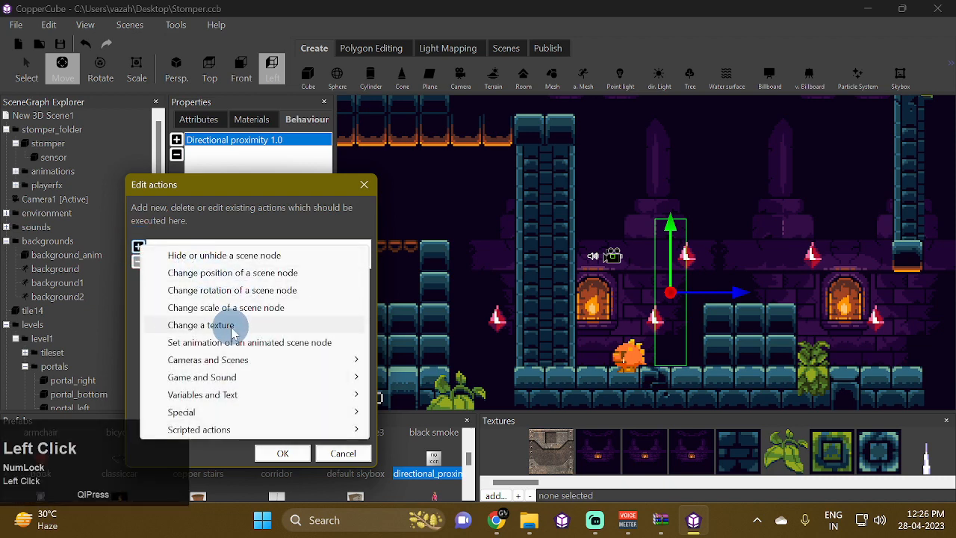
{"action": "left_click", "coordinate": [224, 326]}
{"action": "left_click", "coordinate": [282, 455]}
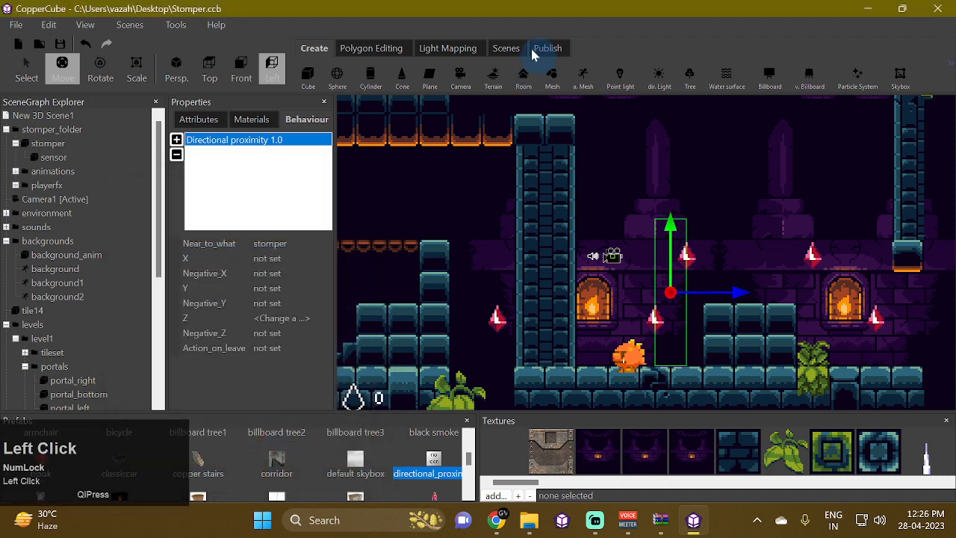
Step: Create a cube with a size of 16 in the scene
{"action": "left_click", "coordinate": [316, 84]}
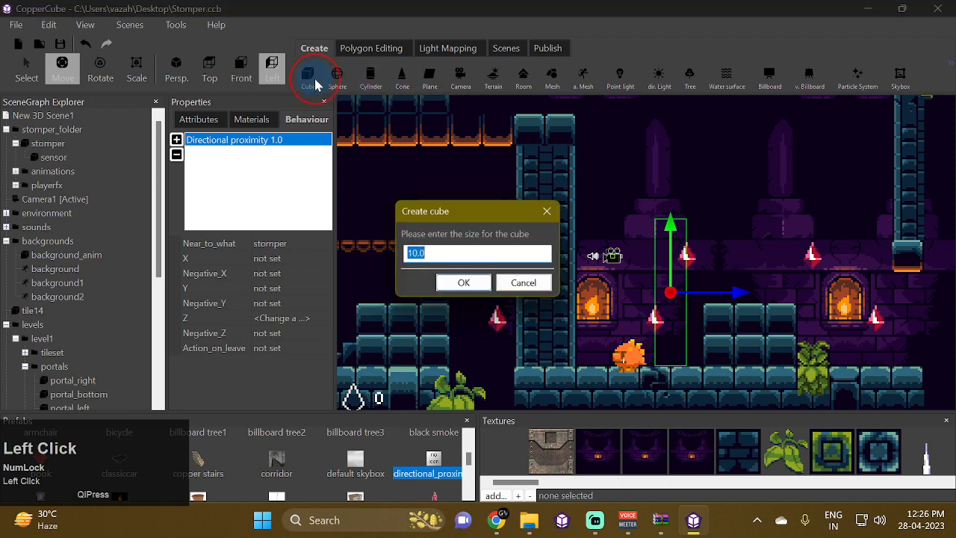
{"action": "type", "text": "1"}
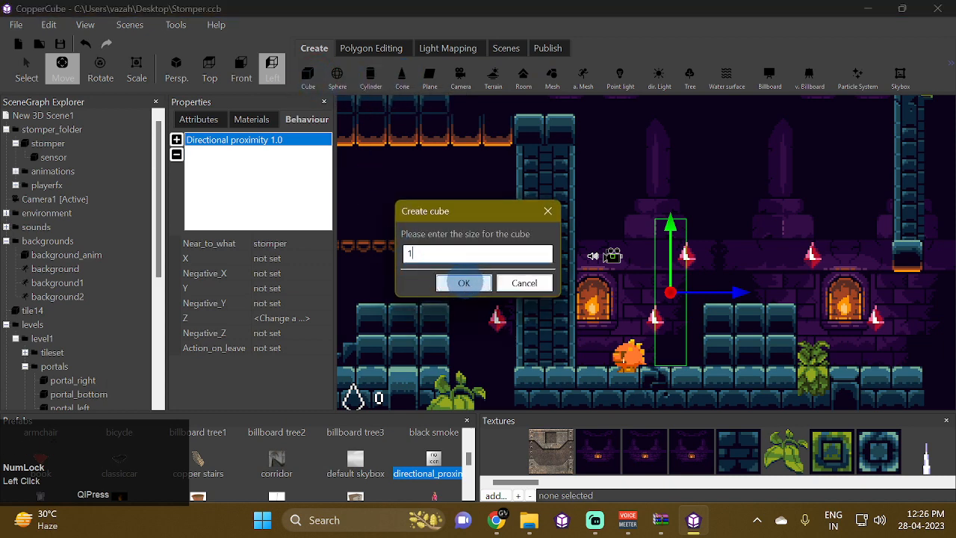
{"action": "type", "text": "6"}
{"action": "left_click", "coordinate": [461, 289]}
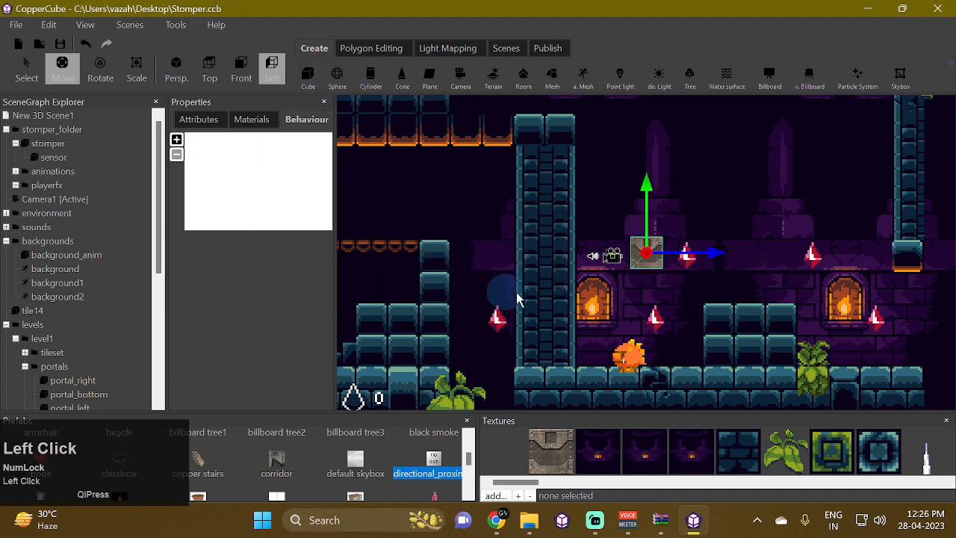
Step: Apply the spike-block.png texture to the new cube and move it up into the open area beside the tall pillar
{"action": "left_click", "coordinate": [877, 457]}
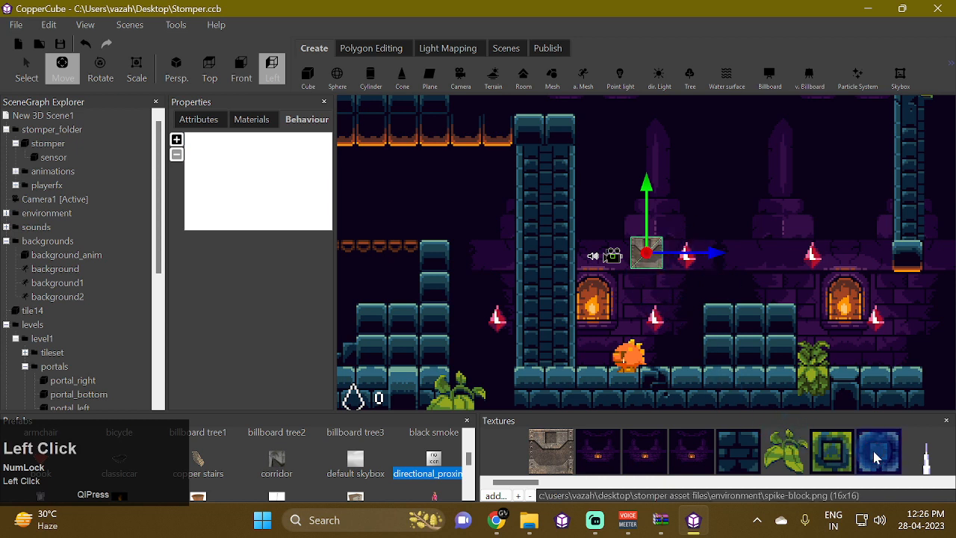
{"action": "left_click_drag", "start_coordinate": [882, 455], "coordinate": [644, 175]}
{"action": "left_click_drag", "start_coordinate": [713, 173], "coordinate": [707, 171]}
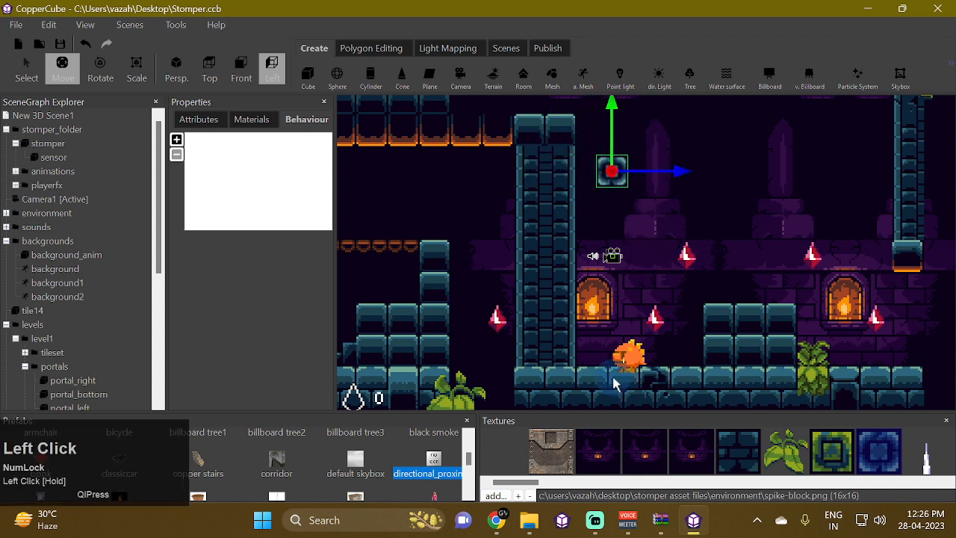
Step: Set cubeMesh1 as the scene node for the Change a texture action in Directional_proximity1's Z direction
{"action": "scroll", "coordinate": [33, 342], "scroll_direction": "down", "scroll_amount": 5}
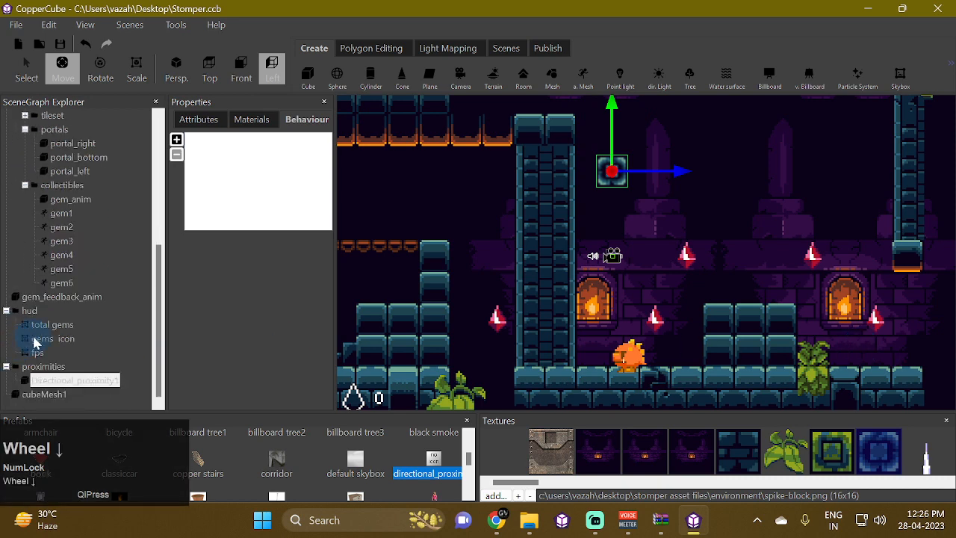
{"action": "left_click", "coordinate": [48, 380]}
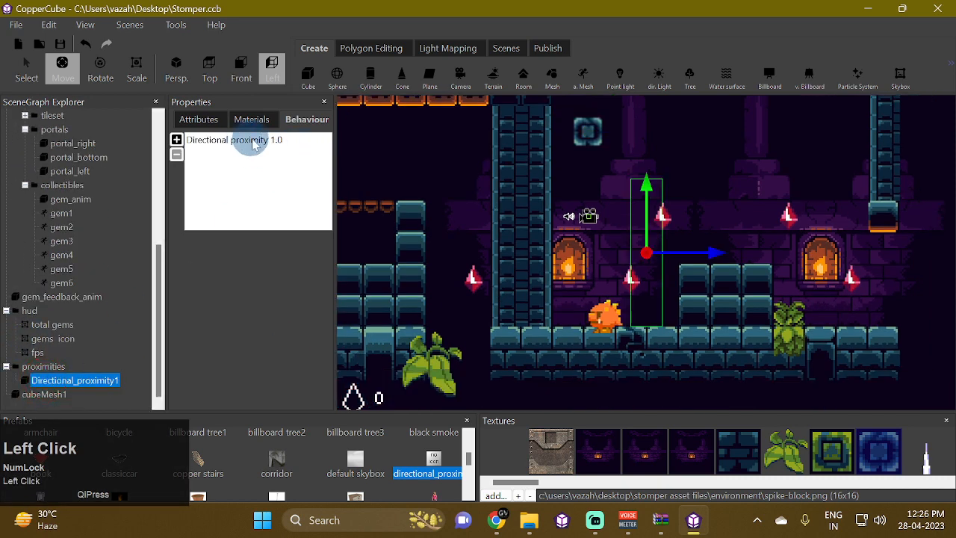
{"action": "left_click", "coordinate": [242, 140]}
{"action": "left_click", "coordinate": [320, 318]}
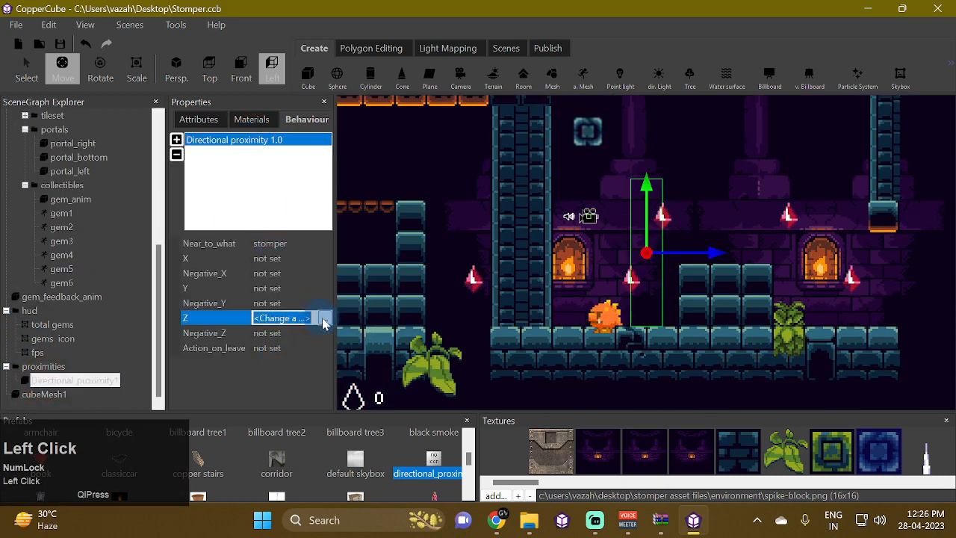
{"action": "left_click", "coordinate": [325, 319]}
{"action": "left_click", "coordinate": [138, 248]}
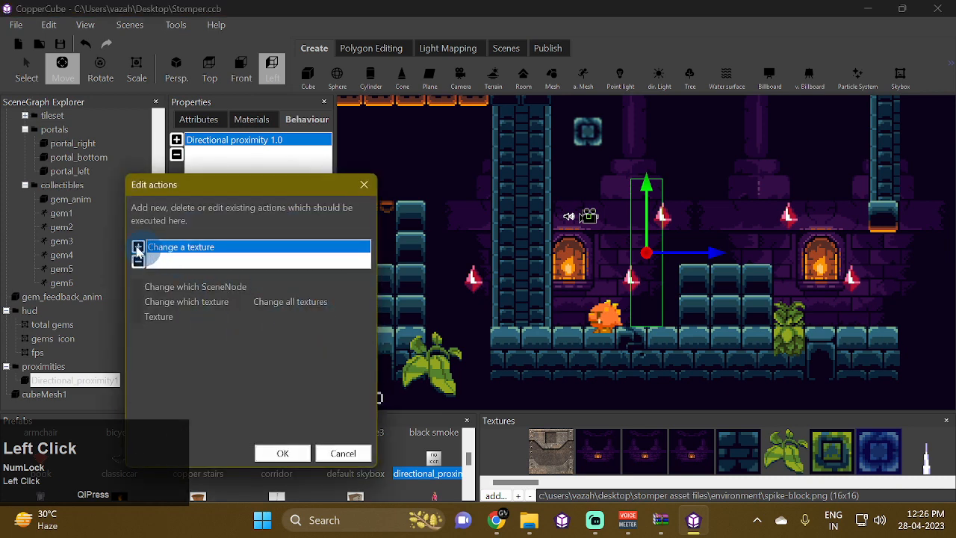
{"action": "left_click", "coordinate": [277, 286]}
{"action": "left_click", "coordinate": [279, 287]}
{"action": "left_click", "coordinate": [292, 316]}
{"action": "scroll", "coordinate": [236, 334], "scroll_direction": "down", "scroll_amount": 8}
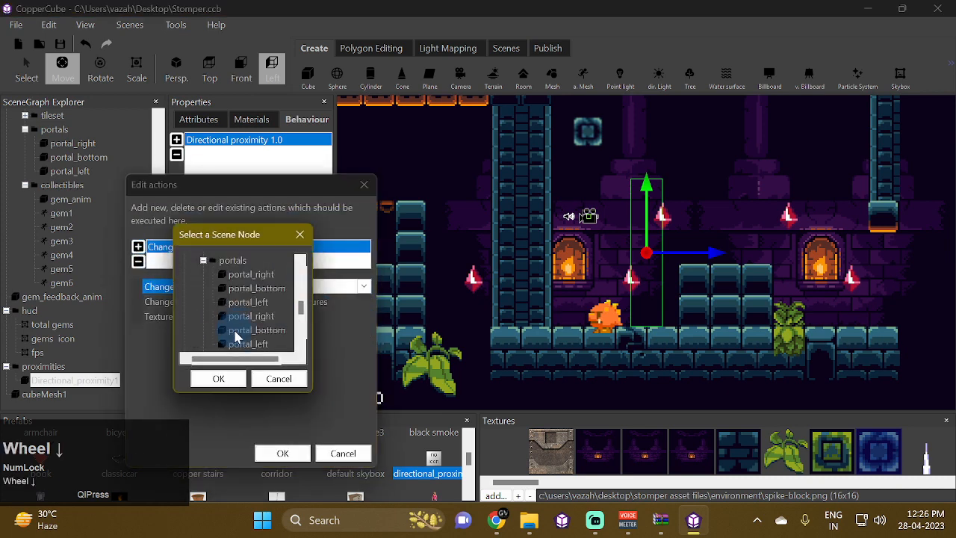
{"action": "scroll", "coordinate": [237, 334], "scroll_direction": "down", "scroll_amount": 5}
{"action": "left_click", "coordinate": [221, 342]}
{"action": "left_click", "coordinate": [228, 380]}
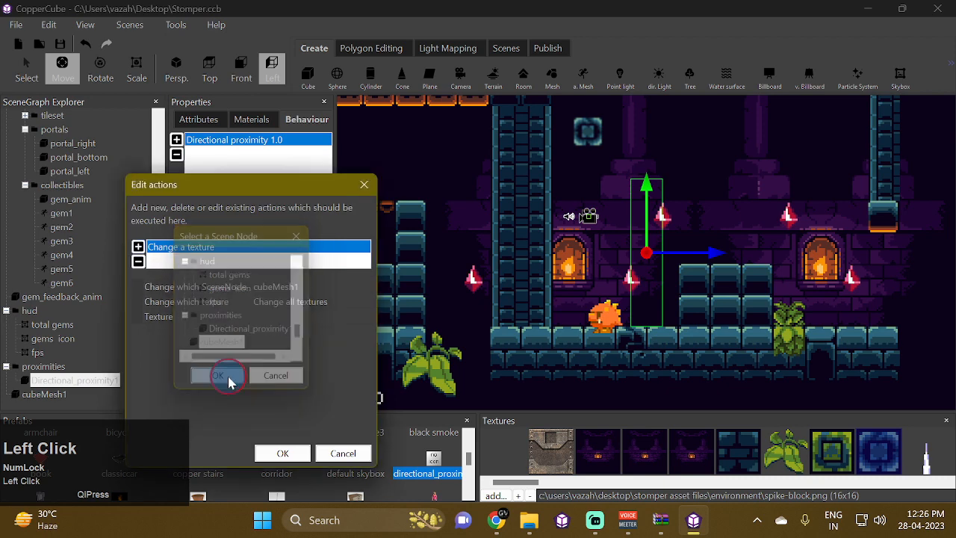
Step: Choose the green and blue block texture for the Z direction's Change a texture action and confirm the action
{"action": "left_click", "coordinate": [365, 316]}
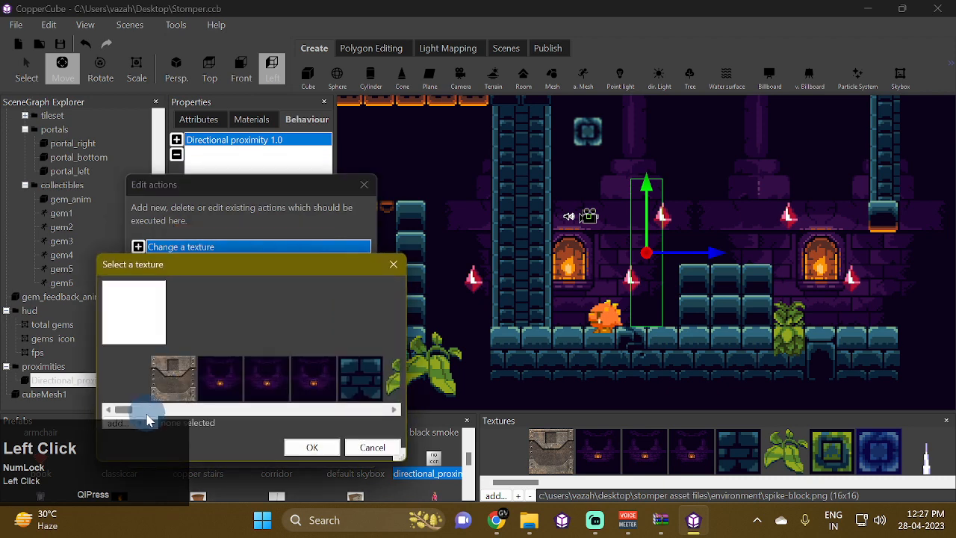
{"action": "left_click_drag", "start_coordinate": [126, 412], "coordinate": [141, 410]}
{"action": "left_click", "coordinate": [192, 379]}
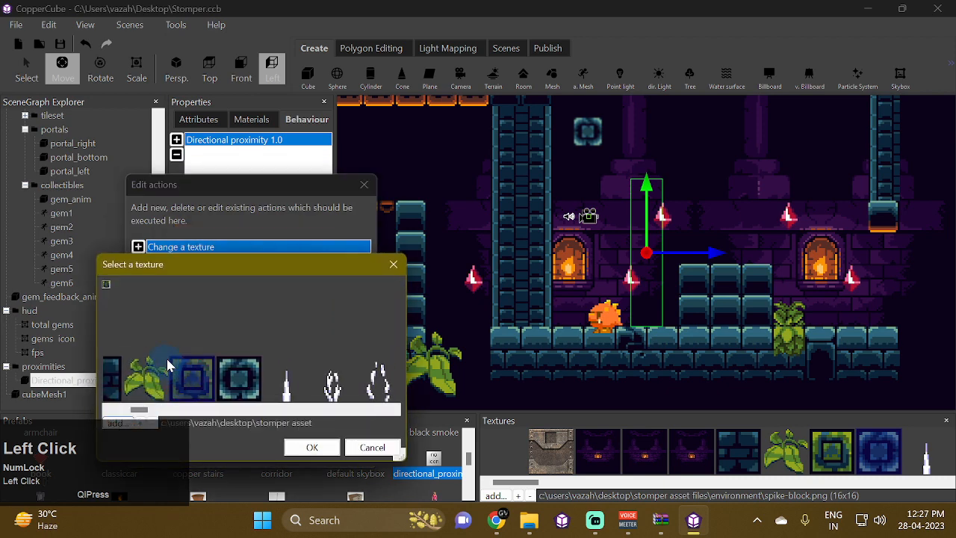
{"action": "left_click", "coordinate": [292, 455]}
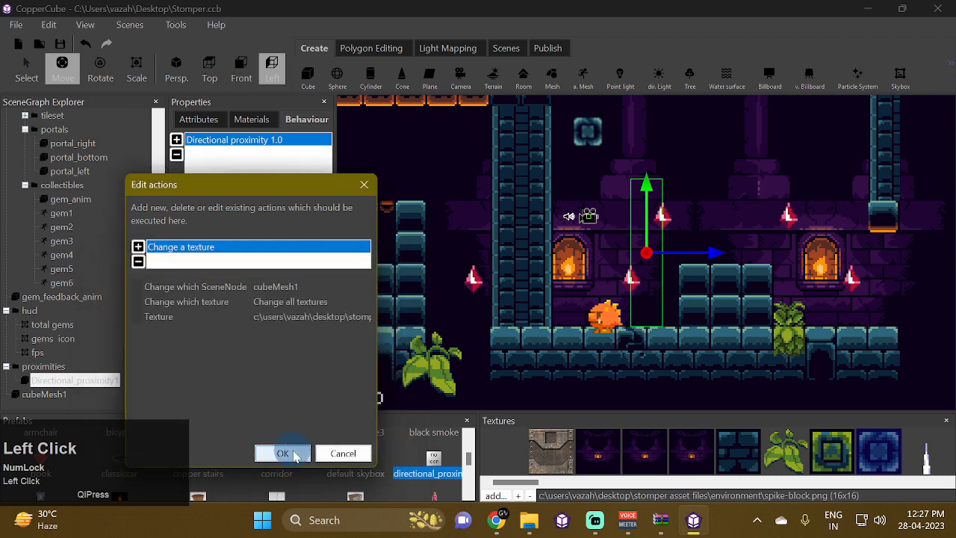
{"action": "left_click", "coordinate": [286, 453]}
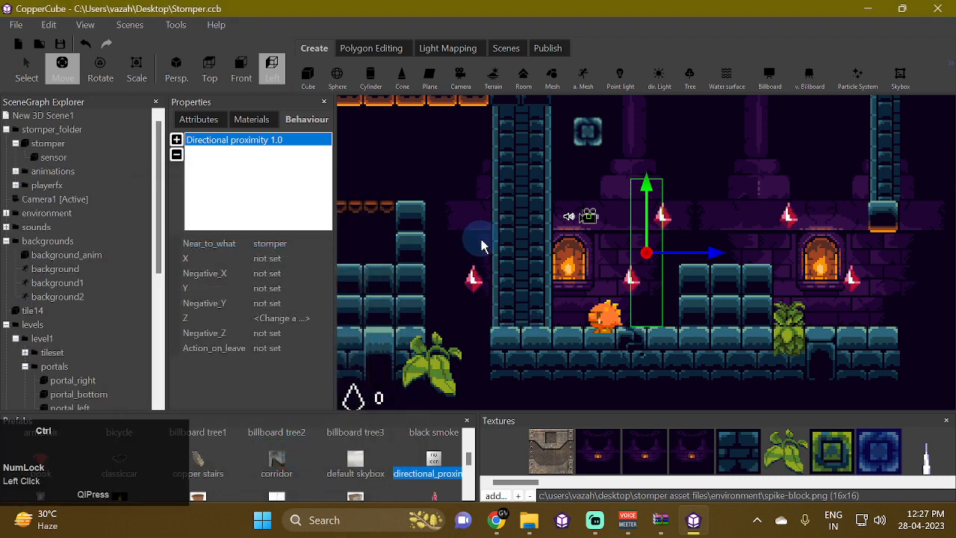
Step: Test the game by walking the stomper left and then right through the proximity area while watching the cube's texture, and close the test
{"action": "key", "text": "ctrl+F10"}
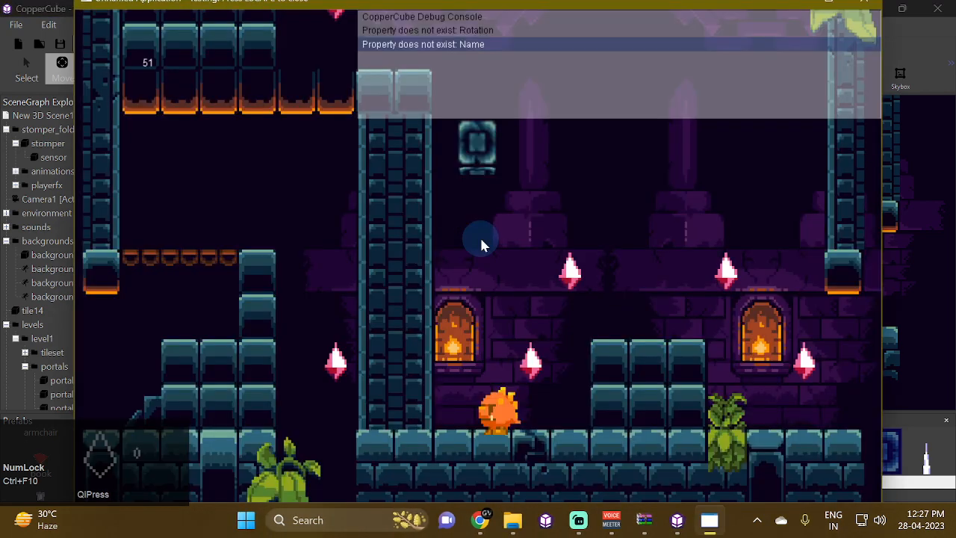
{"action": "key", "text": "Left"}
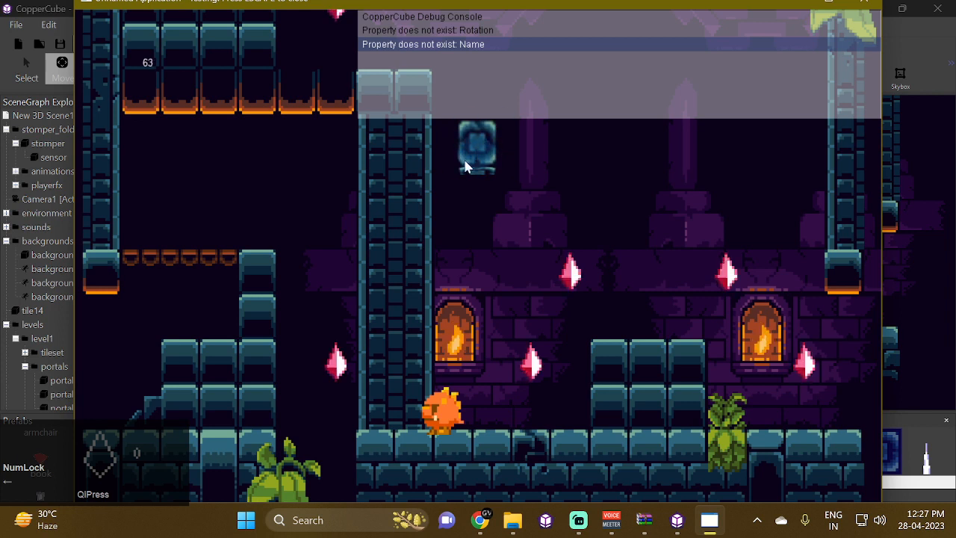
{"action": "left_click", "coordinate": [535, 134]}
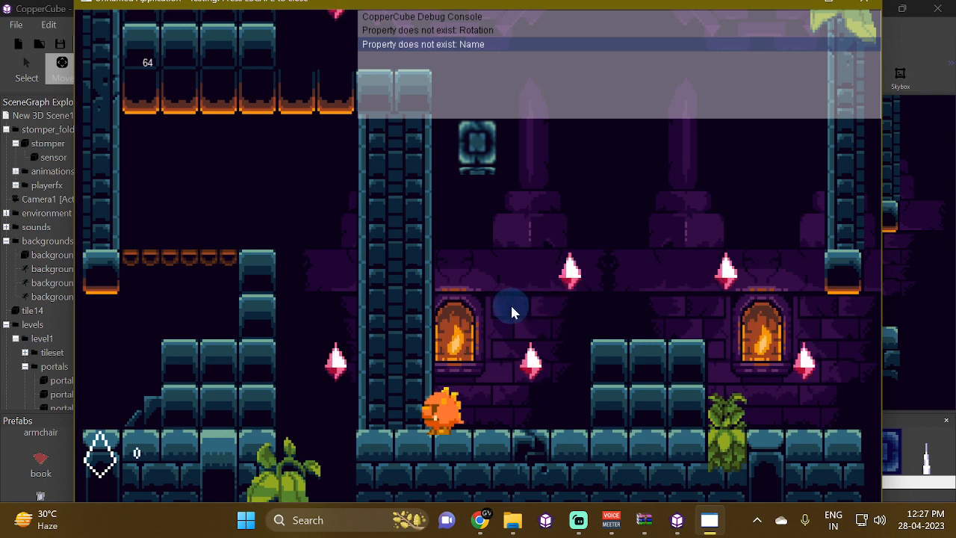
{"action": "key", "text": "Left"}
{"action": "key", "text": "Right"}
{"action": "key", "text": "Right"}
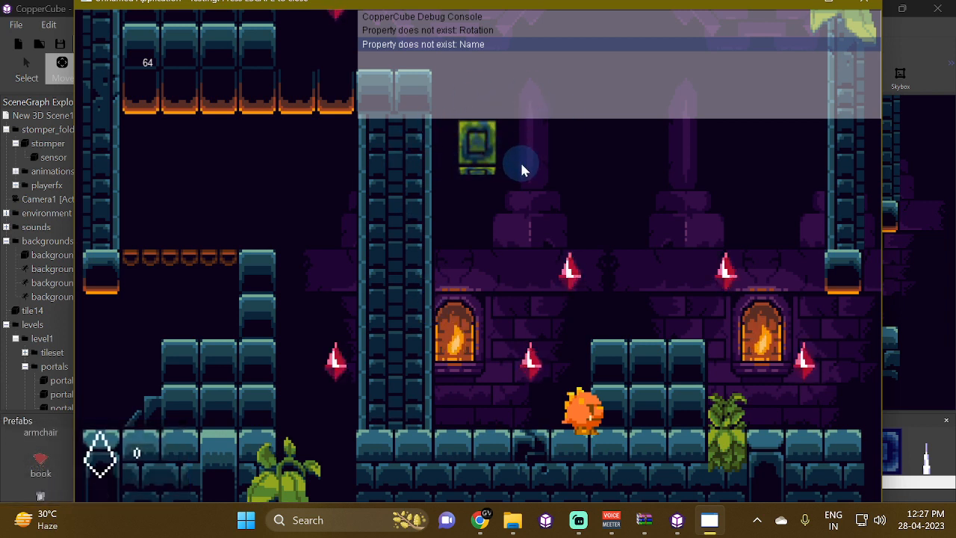
{"action": "key", "text": "Left"}
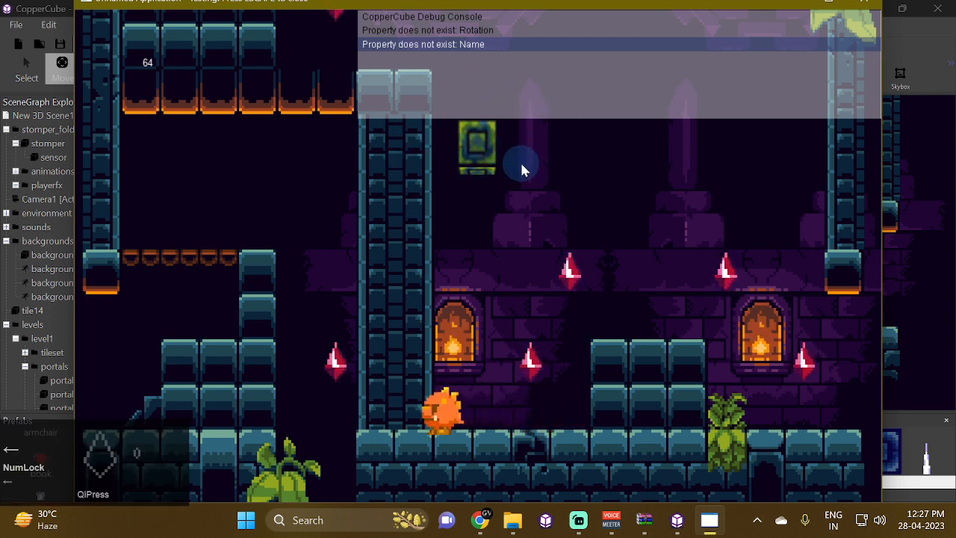
{"action": "left_click", "coordinate": [858, 9]}
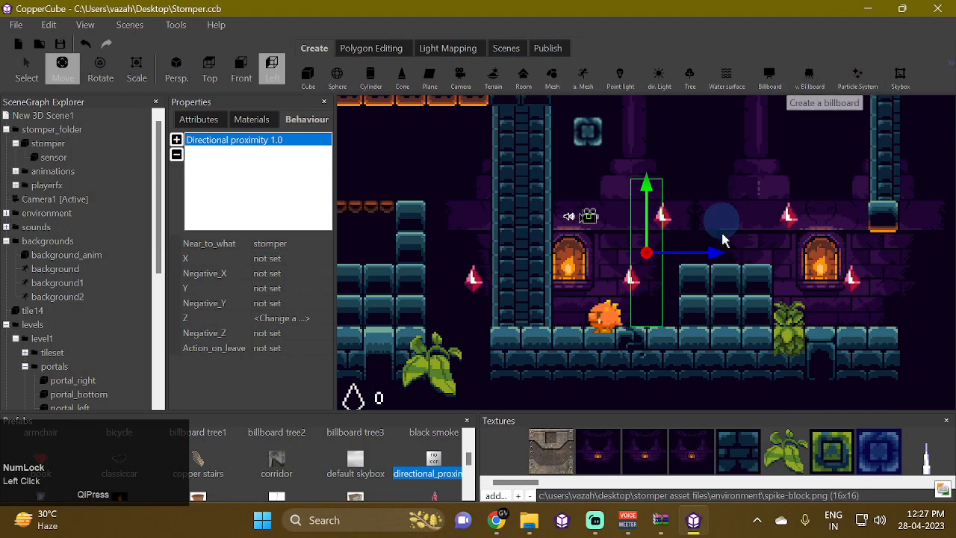
Step: Move the stomper to just before the raised blocks and shift the Directional_proximity1 box to the left of it
{"action": "left_click_drag", "start_coordinate": [715, 258], "coordinate": [697, 258]}
{"action": "left_click", "coordinate": [48, 145]}
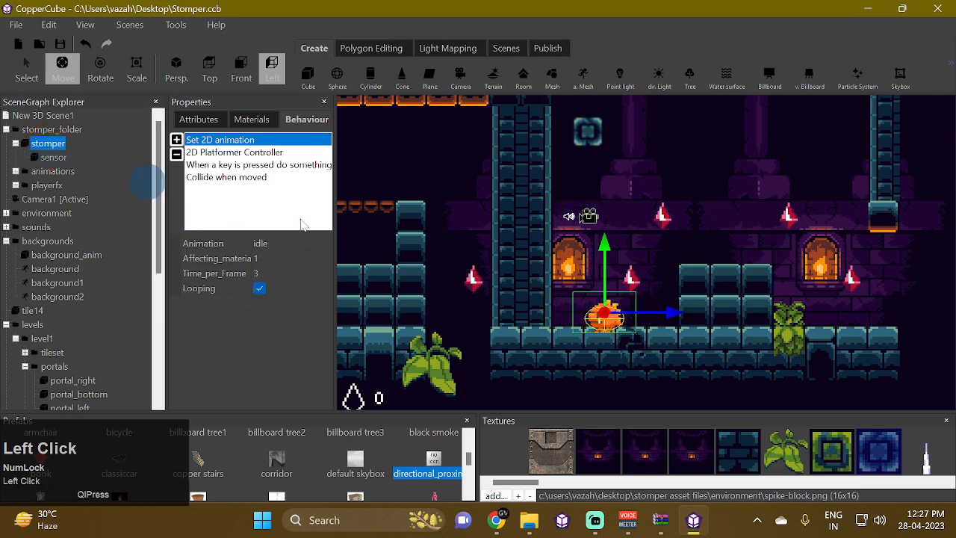
{"action": "left_click_drag", "start_coordinate": [714, 310], "coordinate": [516, 281]}
{"action": "scroll", "coordinate": [66, 310], "scroll_direction": "down", "scroll_amount": 6}
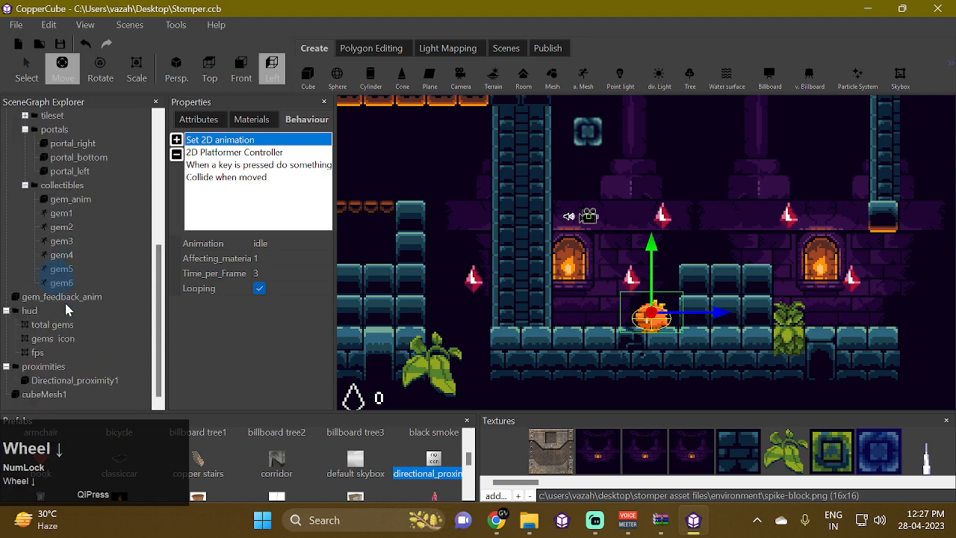
{"action": "left_click", "coordinate": [83, 380]}
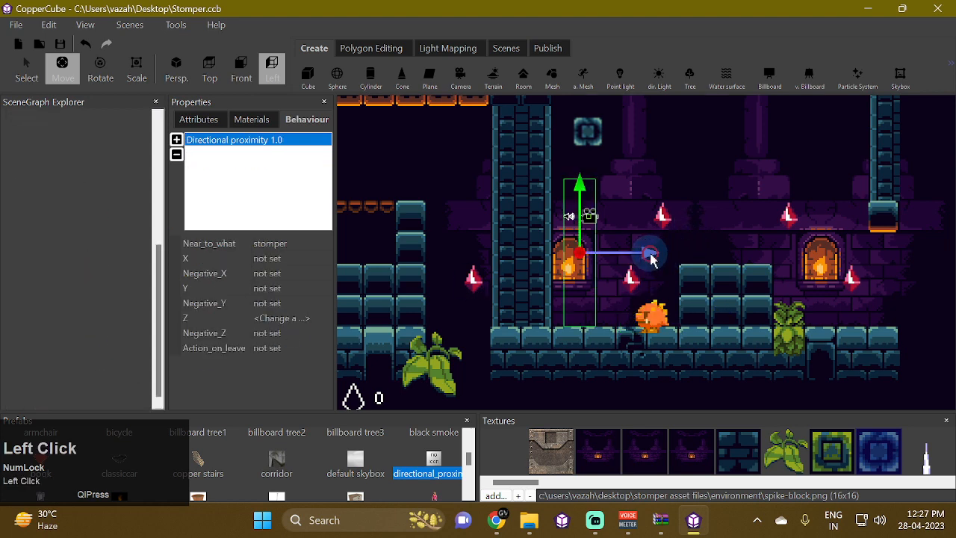
{"action": "left_click_drag", "start_coordinate": [652, 257], "coordinate": [658, 259]}
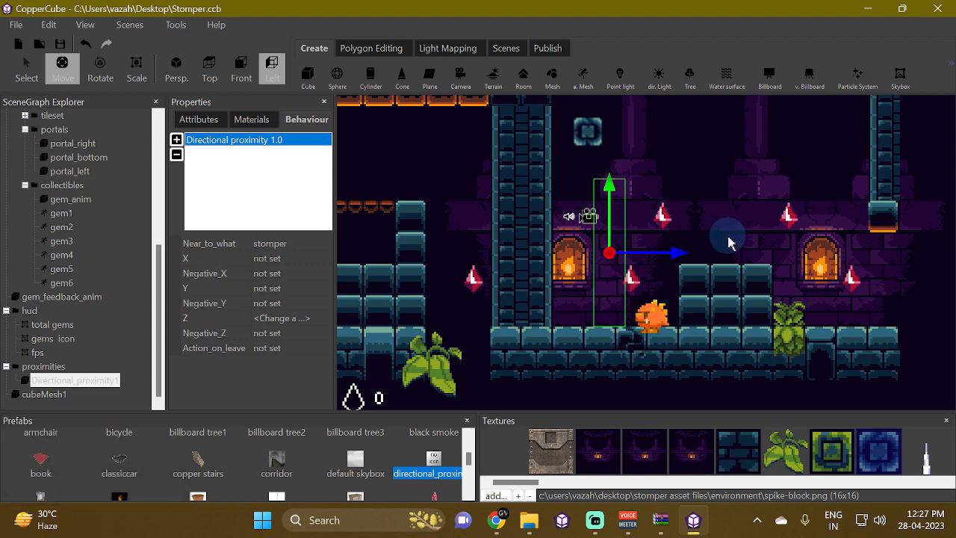
Step: Test the game again, walking the stomper through the proximity from both sides to compare the cube's texture, and close the test
{"action": "key", "text": "ctrl+F10"}
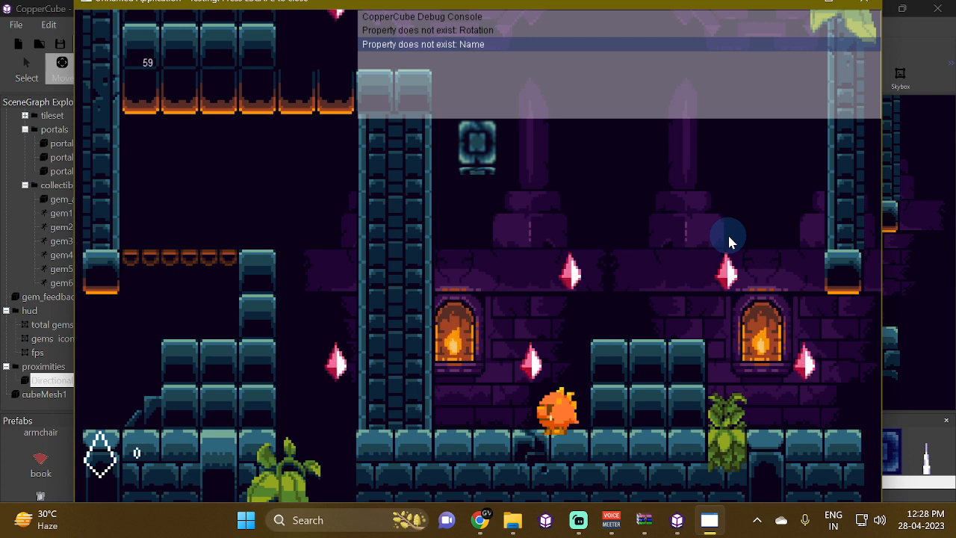
{"action": "key", "text": "Right"}
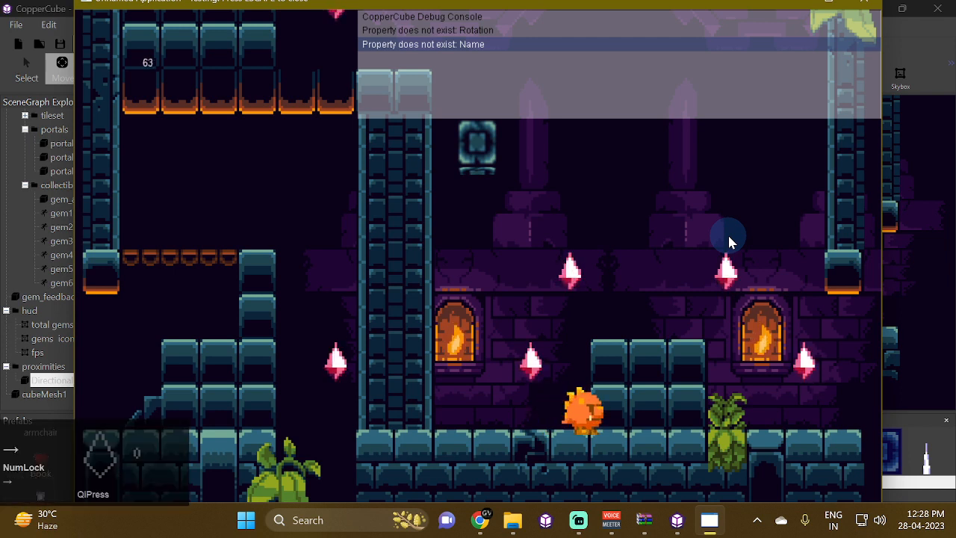
{"action": "key", "text": "Left"}
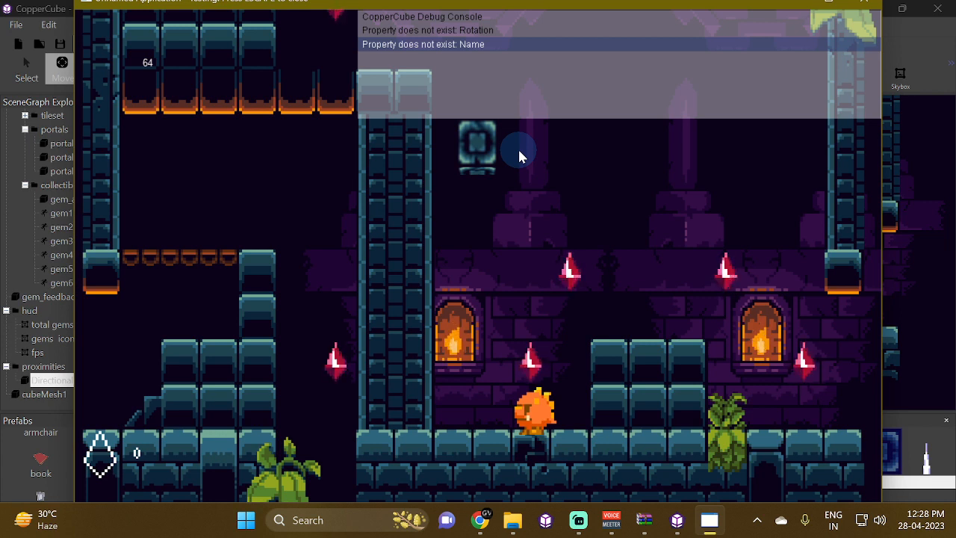
{"action": "key", "text": "Left"}
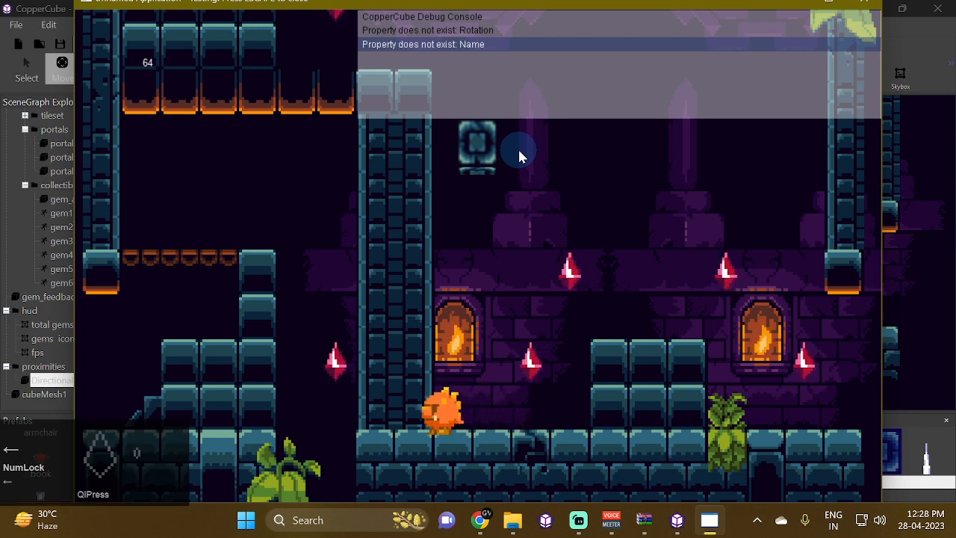
{"action": "key", "text": "Right"}
{"action": "key", "text": "Right"}
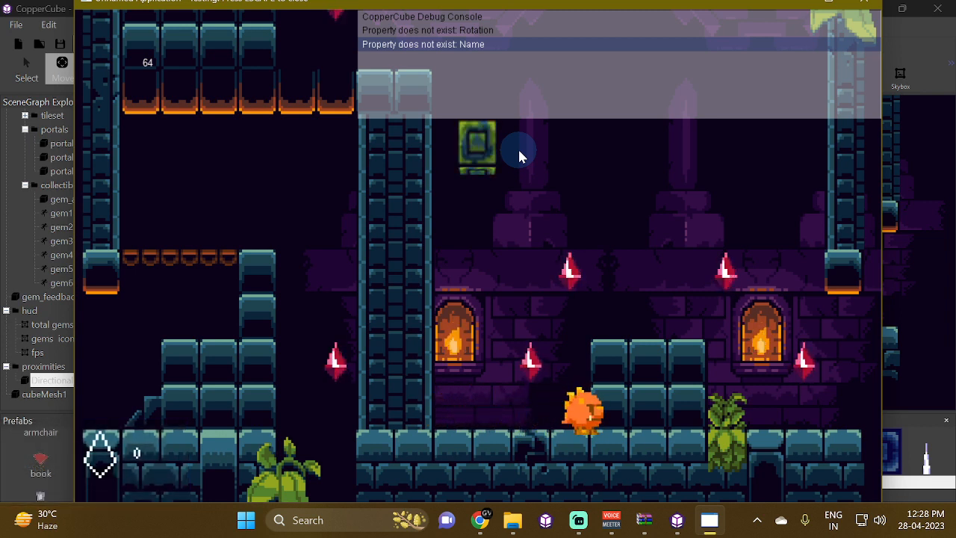
{"action": "key", "text": "Left"}
{"action": "key", "text": "Right"}
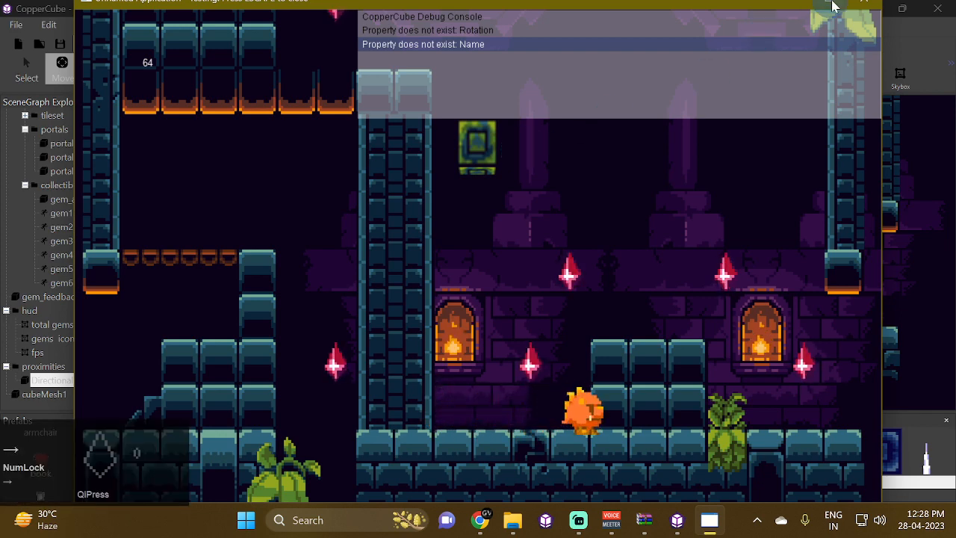
{"action": "left_click", "coordinate": [864, 3]}
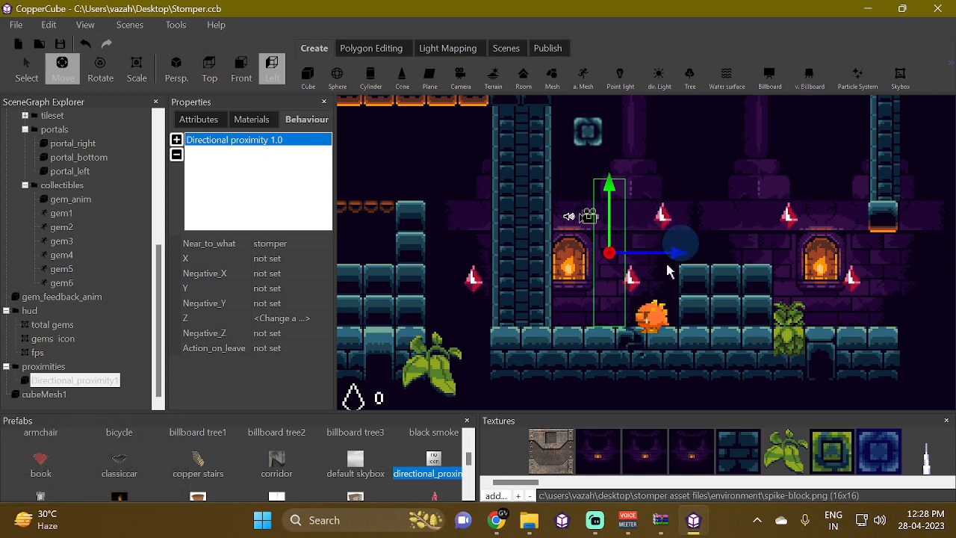
Step: Add a Change a texture action to the Action_on_leave parameter of the Directional proximity behaviour
{"action": "left_click", "coordinate": [307, 349]}
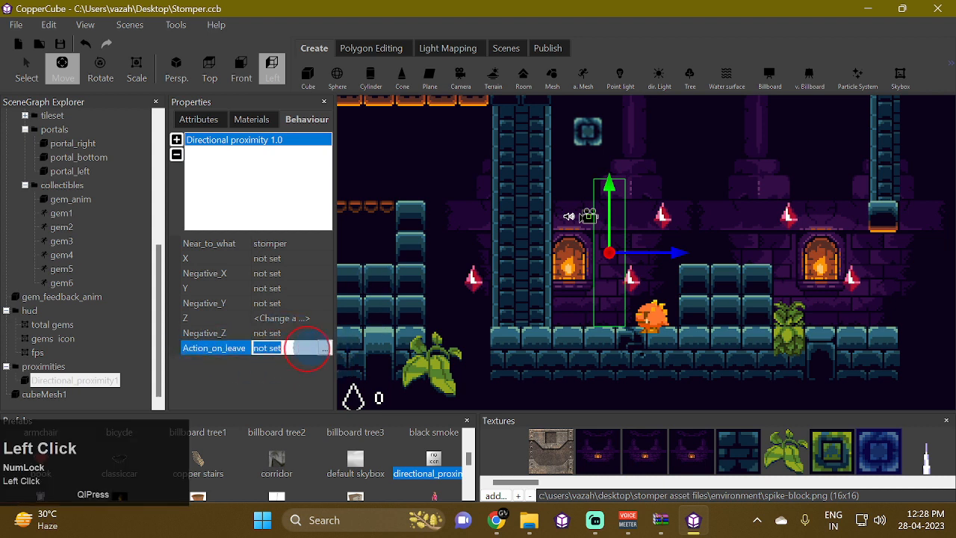
{"action": "left_click", "coordinate": [325, 349]}
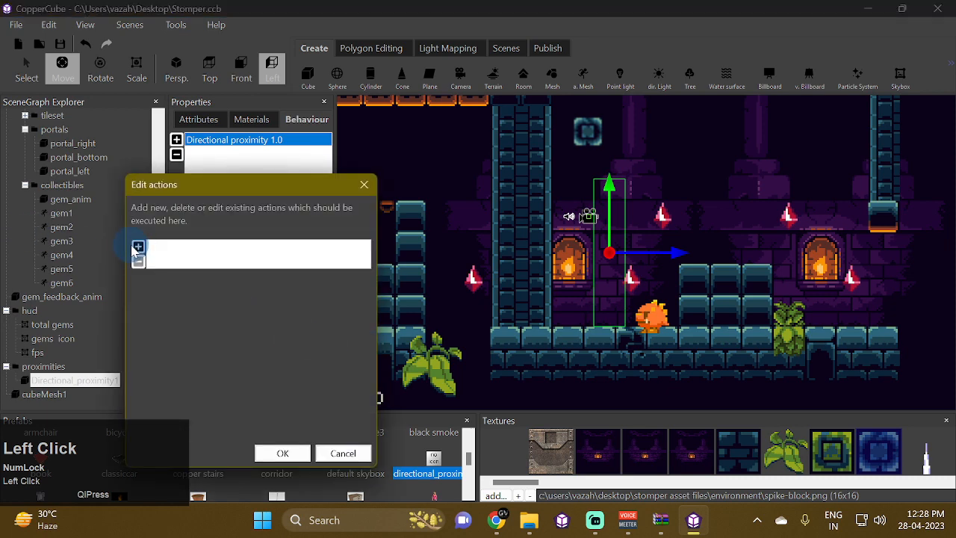
{"action": "left_click", "coordinate": [137, 248]}
{"action": "left_click", "coordinate": [297, 326]}
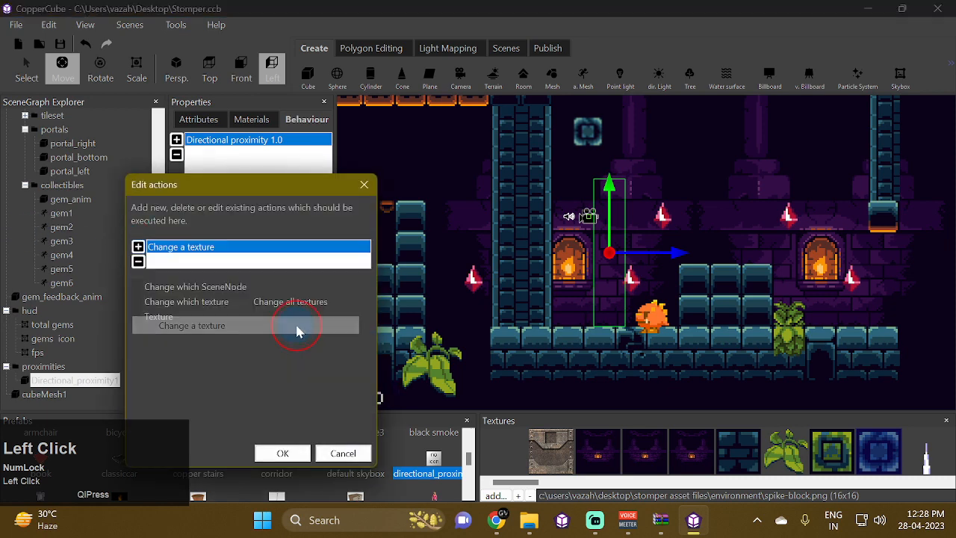
Step: Set cubeMesh1 as the scene node whose texture the Action_on_leave action changes
{"action": "left_click", "coordinate": [334, 286]}
{"action": "left_click", "coordinate": [321, 286]}
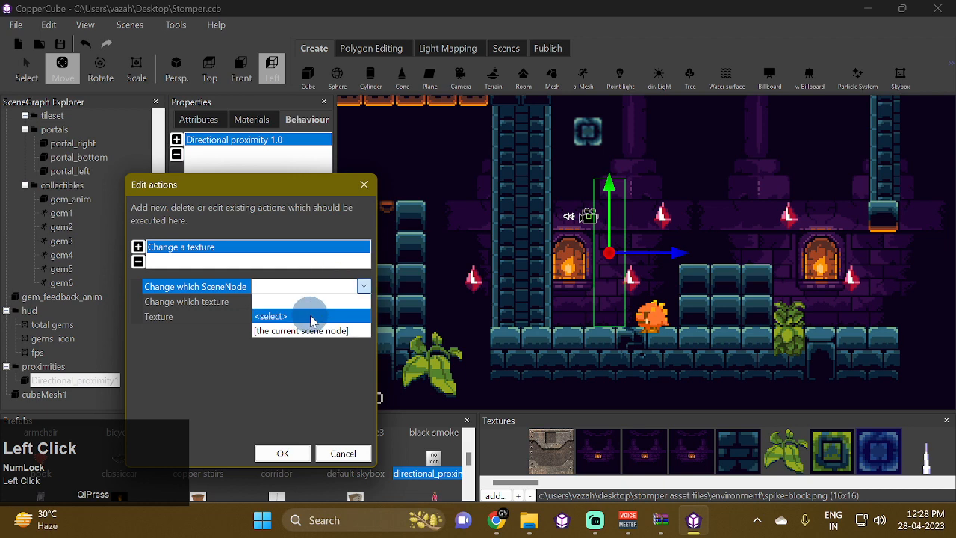
{"action": "left_click", "coordinate": [311, 317]}
{"action": "scroll", "coordinate": [228, 314], "scroll_direction": "down", "scroll_amount": 5}
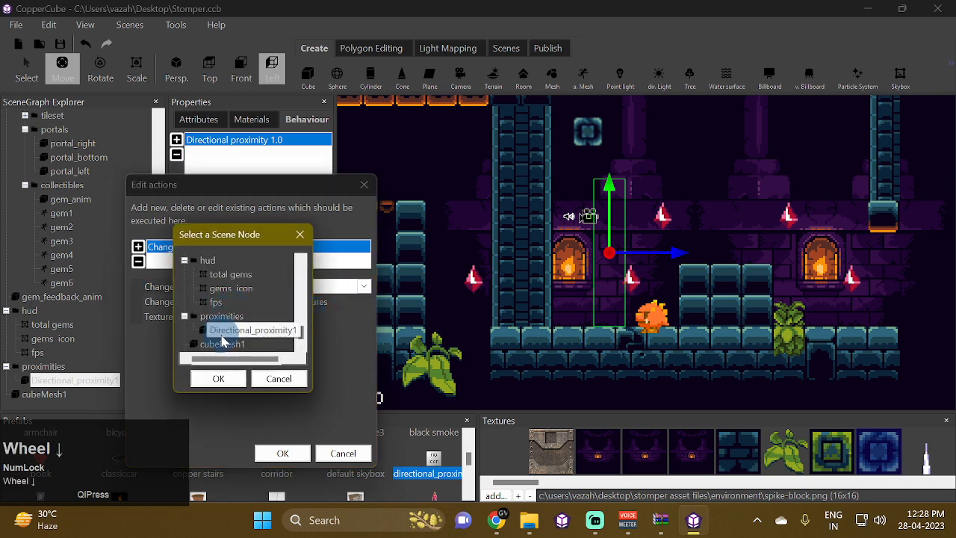
{"action": "left_click", "coordinate": [222, 343]}
{"action": "left_click", "coordinate": [218, 379]}
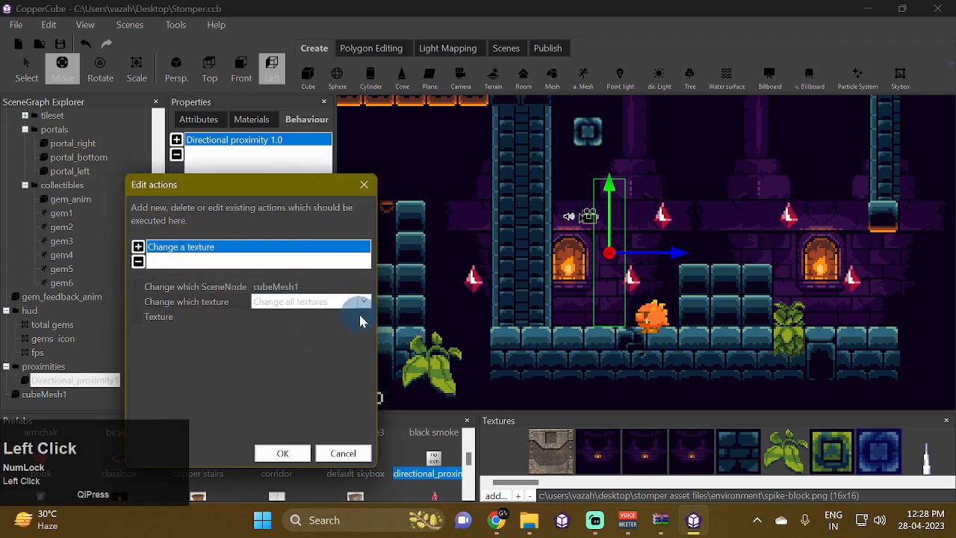
Step: Assign the blue spike-block texture to the Action_on_leave Change a texture action and save the action
{"action": "left_click", "coordinate": [358, 317]}
{"action": "left_click_drag", "start_coordinate": [127, 411], "coordinate": [136, 410]}
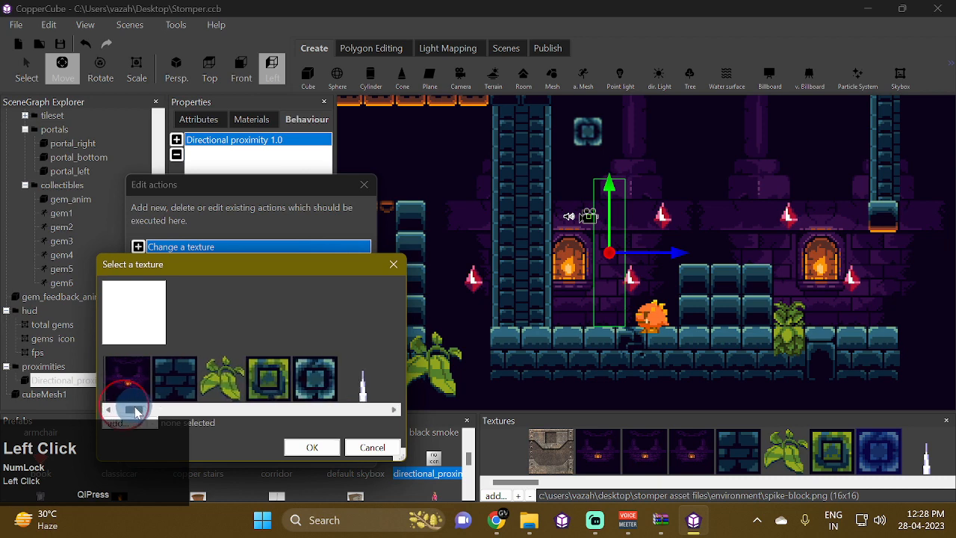
{"action": "left_click", "coordinate": [281, 378]}
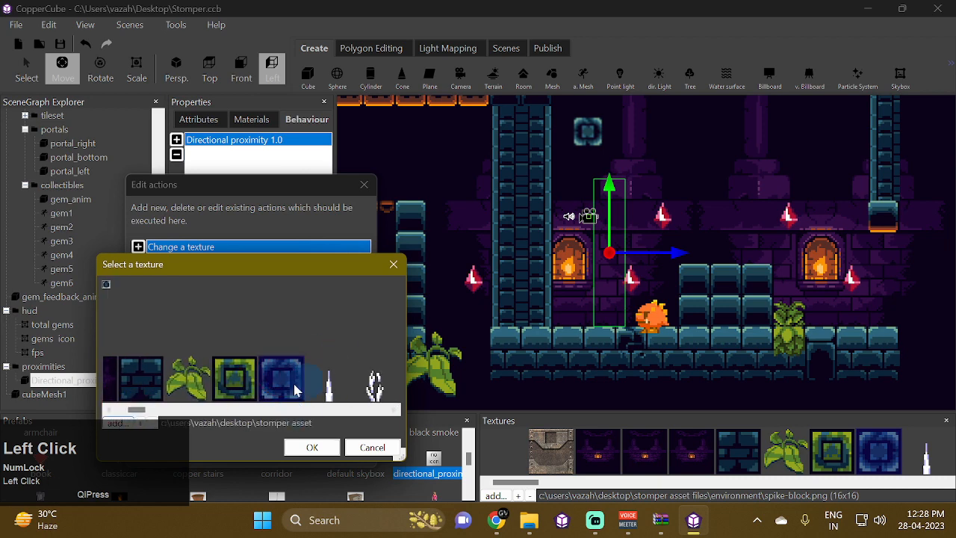
{"action": "left_click", "coordinate": [314, 448]}
{"action": "left_click", "coordinate": [285, 452]}
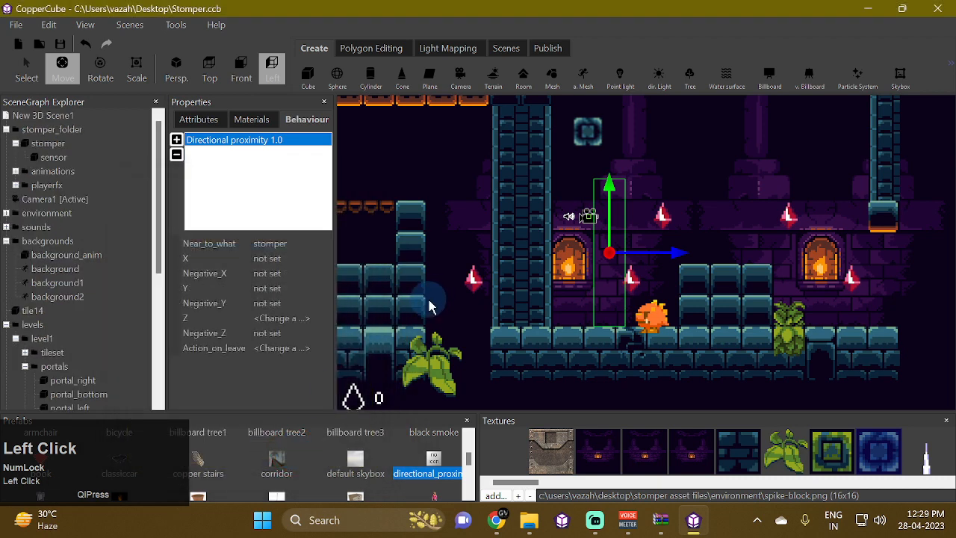
Step: Test the game, walking the stomper back and forth through the proximity area to check the cube's texture on entering and leaving, and close the test
{"action": "key", "text": "ctrl+F10"}
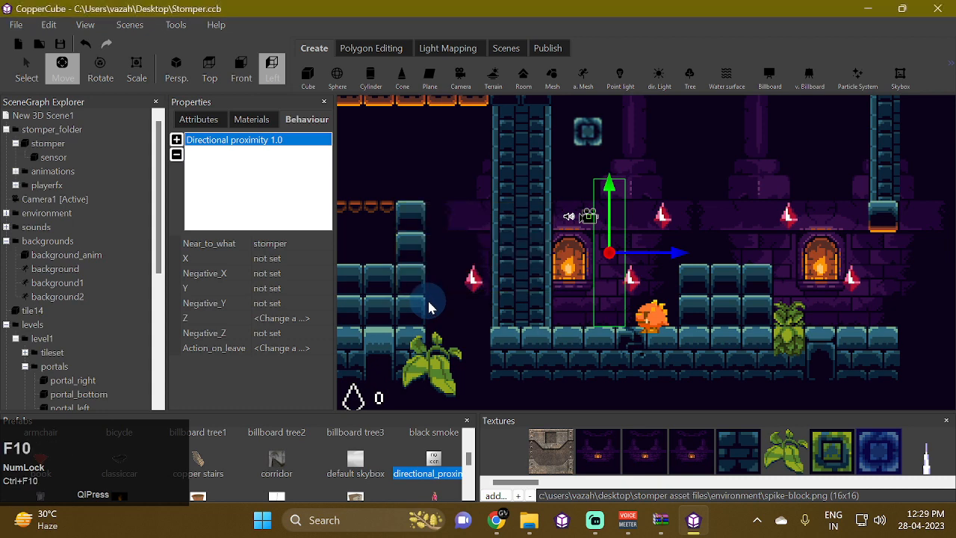
{"action": "key", "text": "Left"}
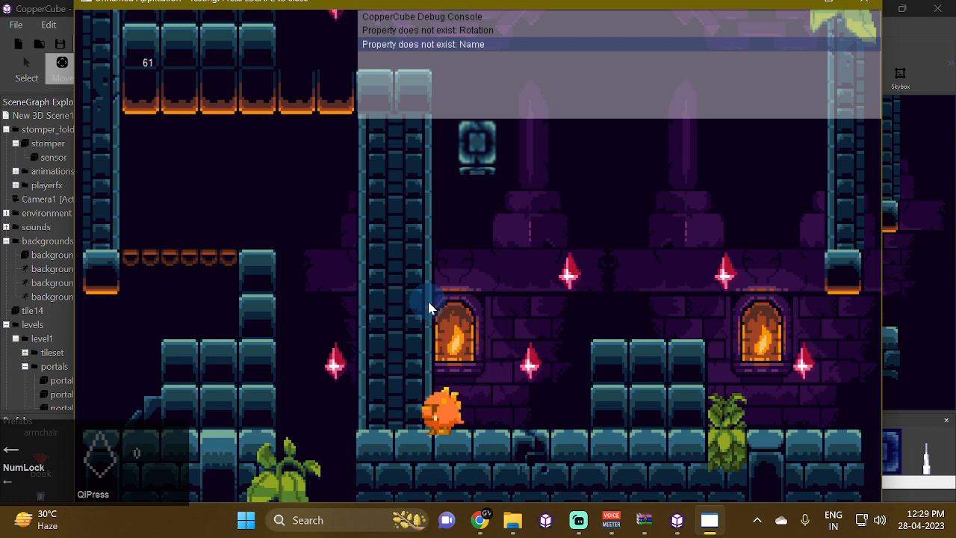
{"action": "key", "text": "Right"}
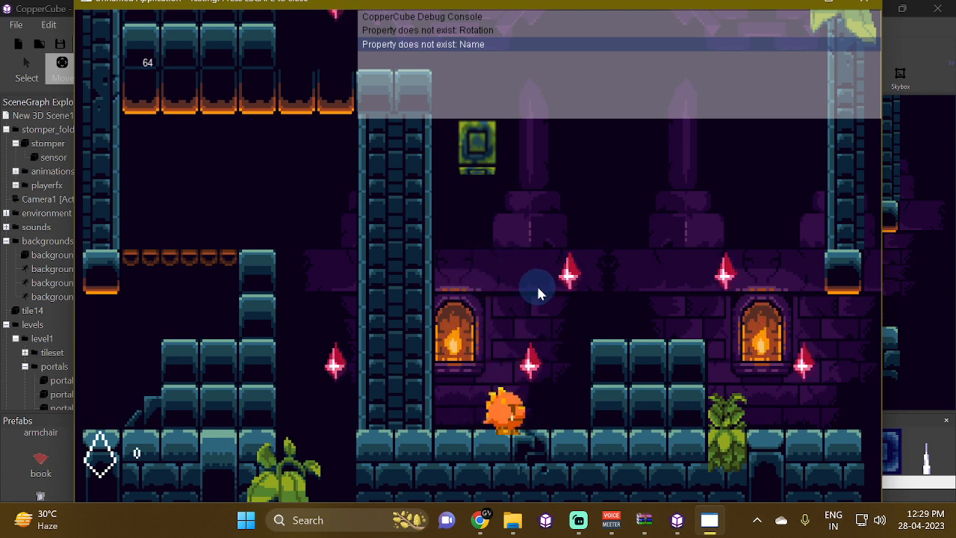
{"action": "key", "text": "Right"}
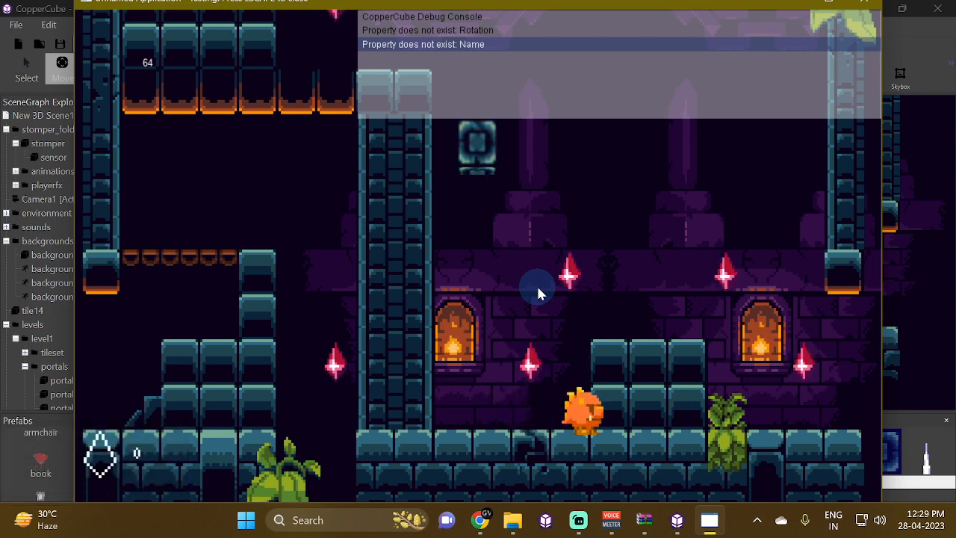
{"action": "key", "text": "Left"}
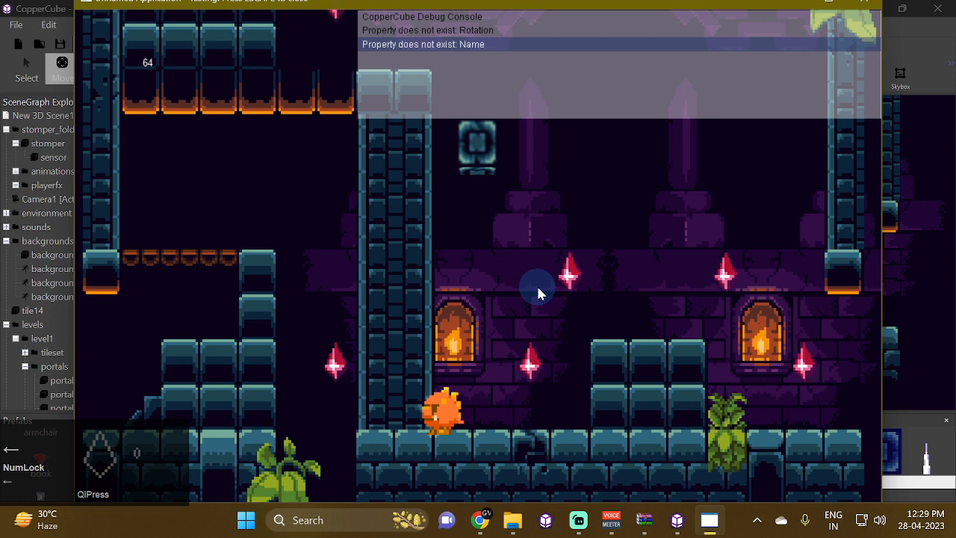
{"action": "key", "text": "Right"}
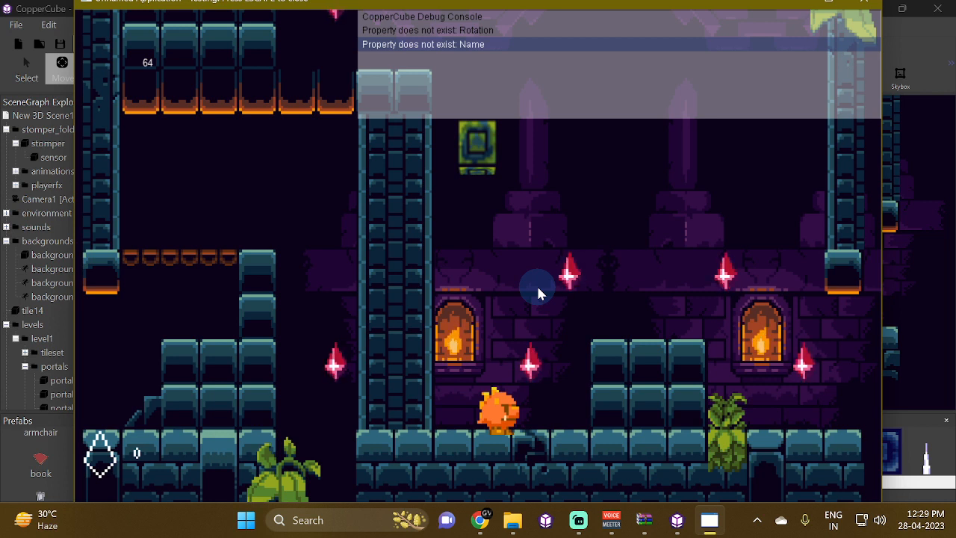
{"action": "key", "text": "Right"}
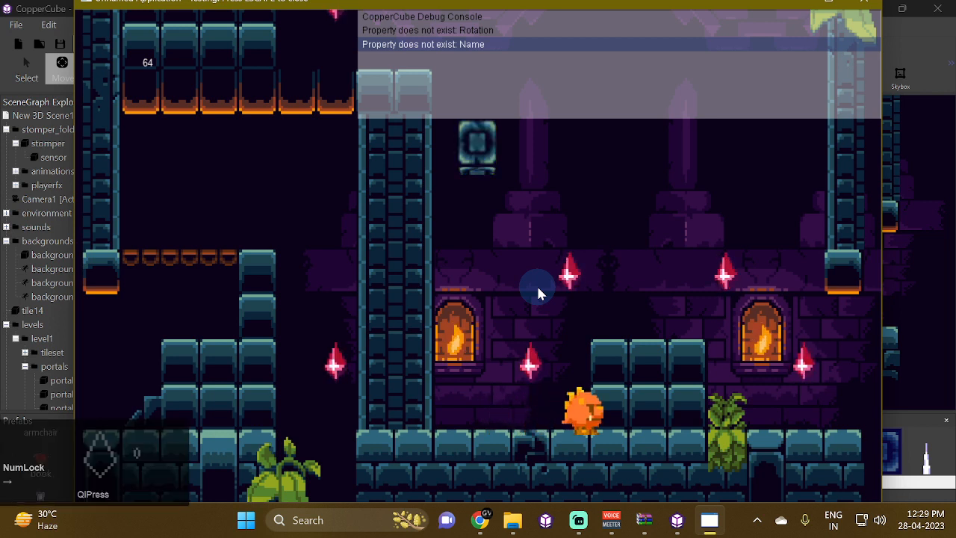
{"action": "key", "text": "Left"}
{"action": "key", "text": "Right"}
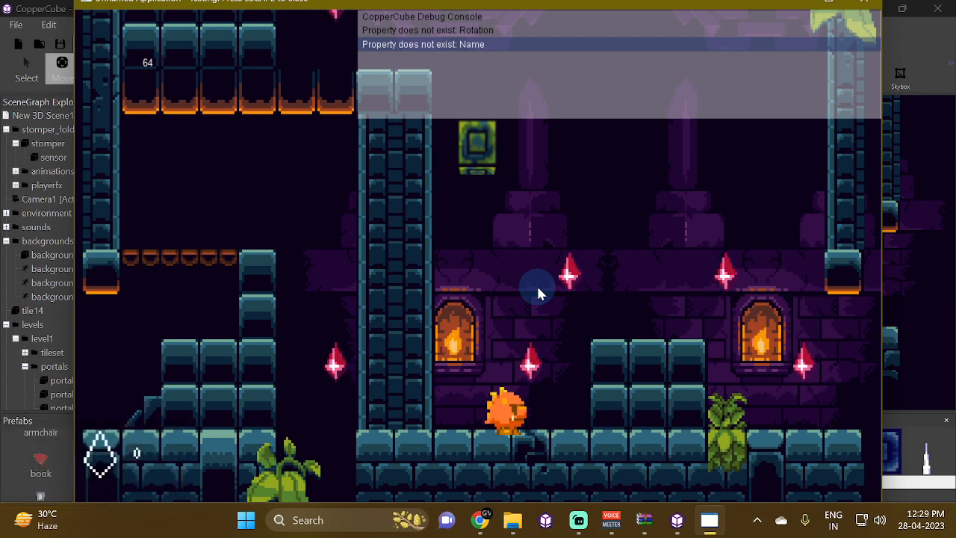
{"action": "key", "text": "Left"}
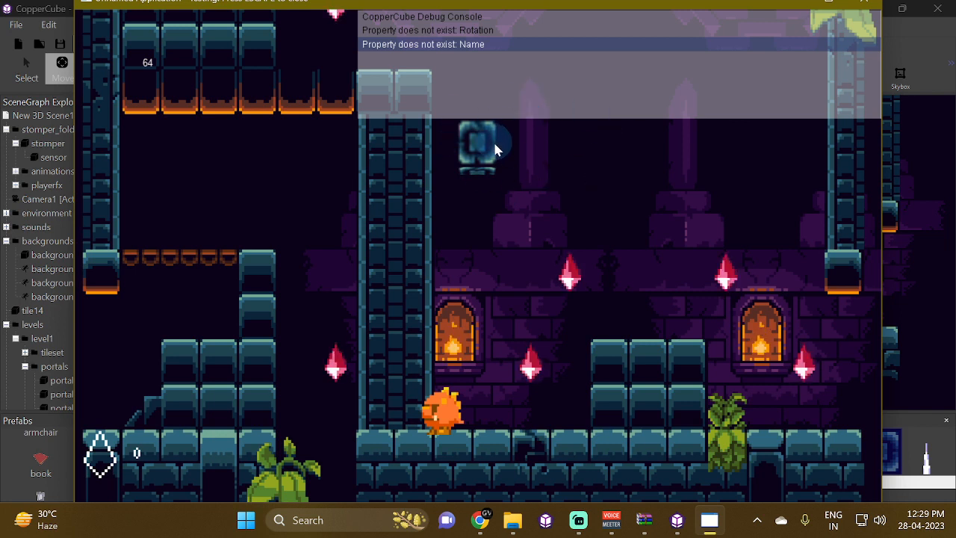
{"action": "key", "text": "Right"}
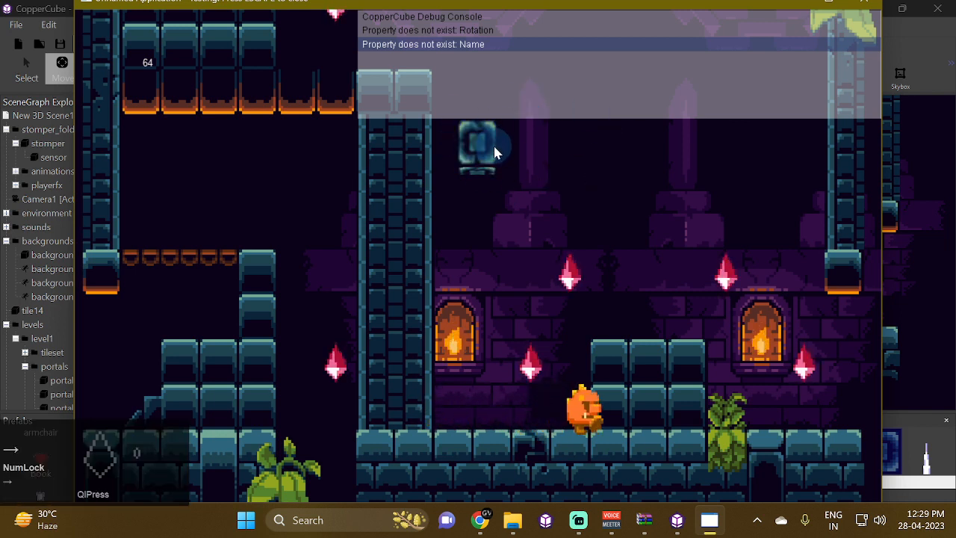
{"action": "key", "text": "Left"}
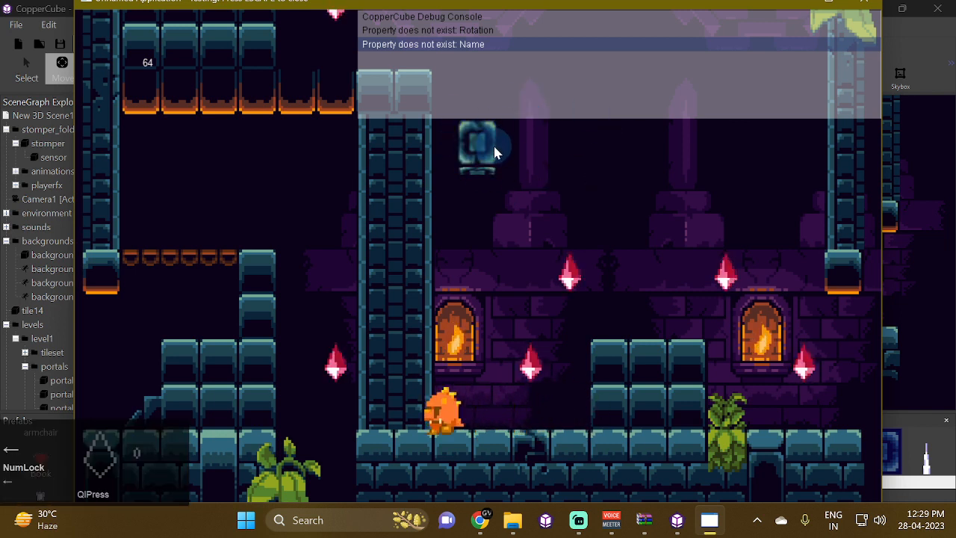
{"action": "key", "text": "Right"}
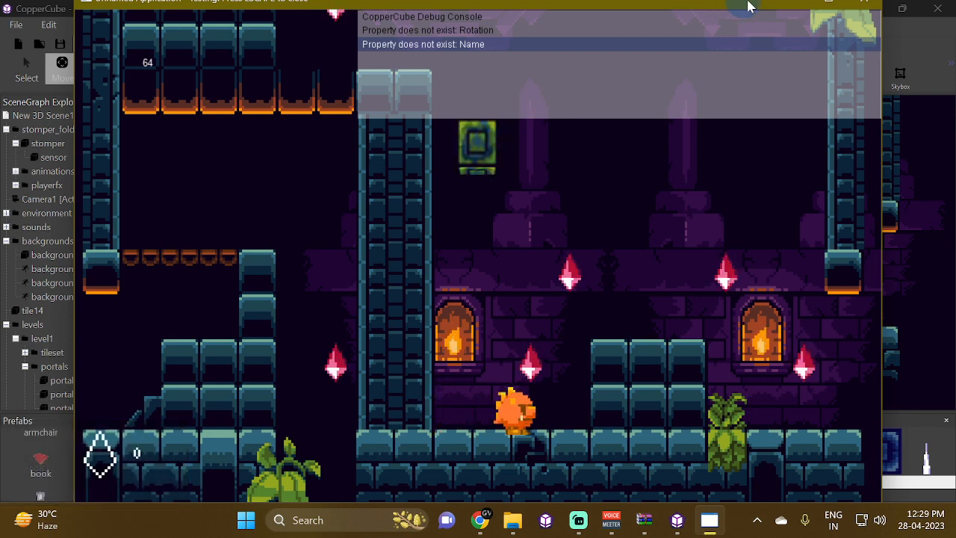
{"action": "left_click", "coordinate": [871, 6]}
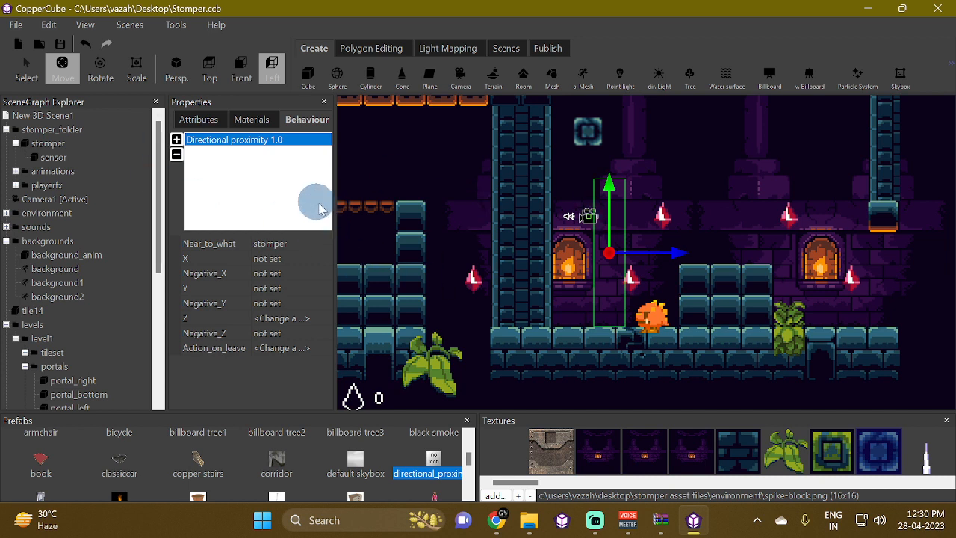
Step: Remove the Change a texture action from the Action_on_leave parameter of the Directional proximity behaviour
{"action": "left_click", "coordinate": [305, 256]}
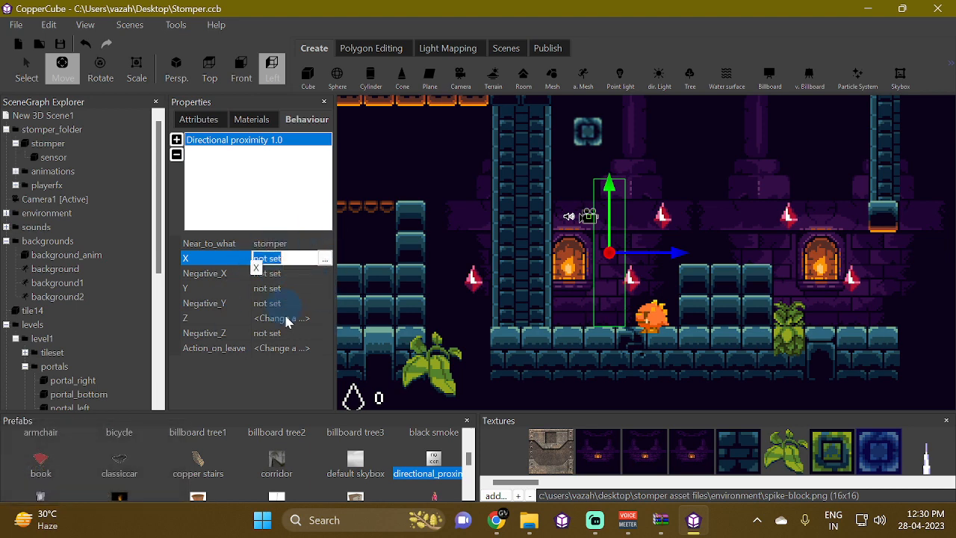
{"action": "left_click", "coordinate": [303, 349]}
{"action": "left_click", "coordinate": [324, 349]}
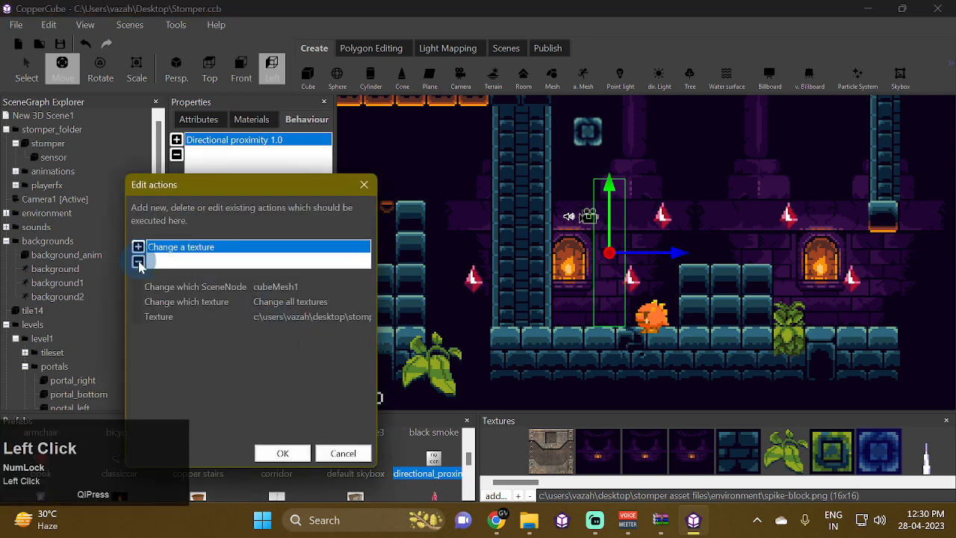
{"action": "left_click", "coordinate": [138, 261]}
{"action": "left_click", "coordinate": [283, 455]}
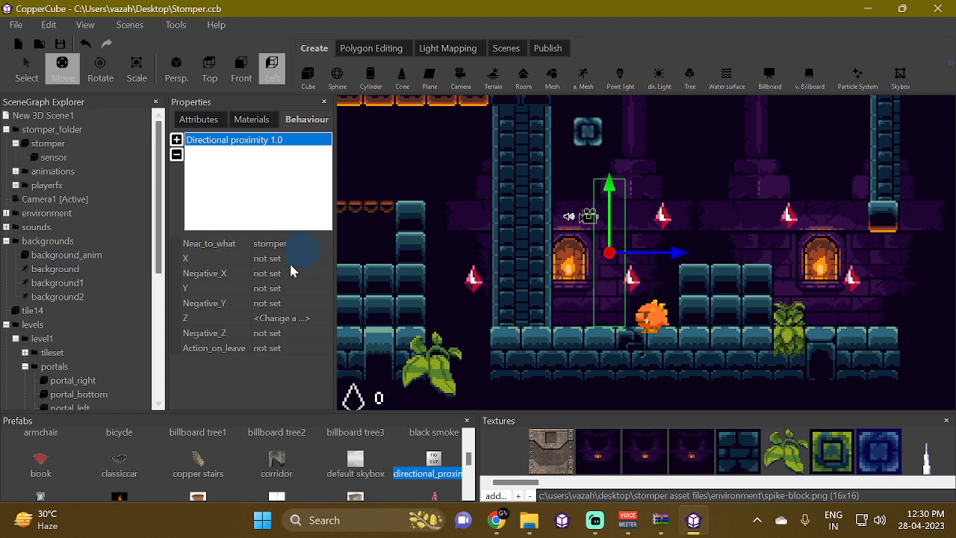
{"action": "left_click", "coordinate": [297, 288]}
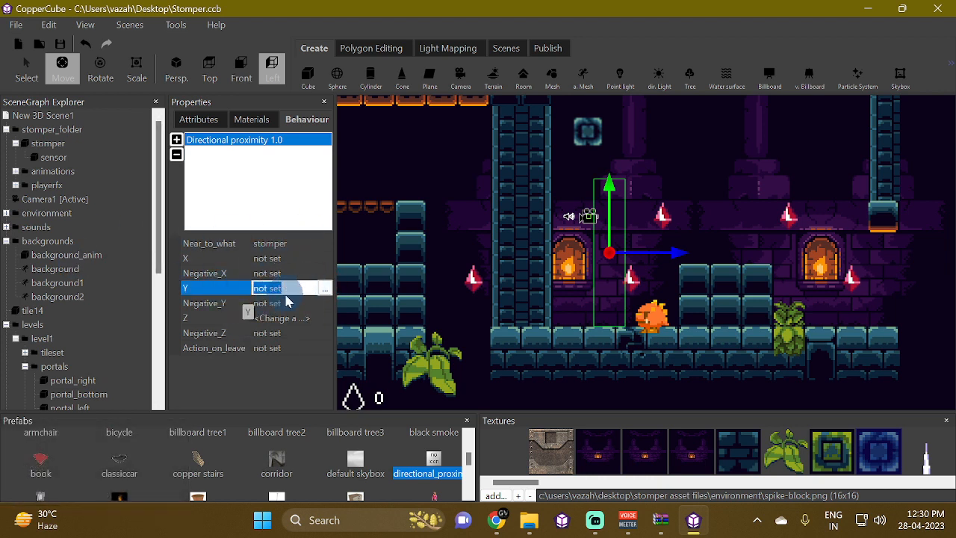
{"action": "left_click", "coordinate": [324, 288]}
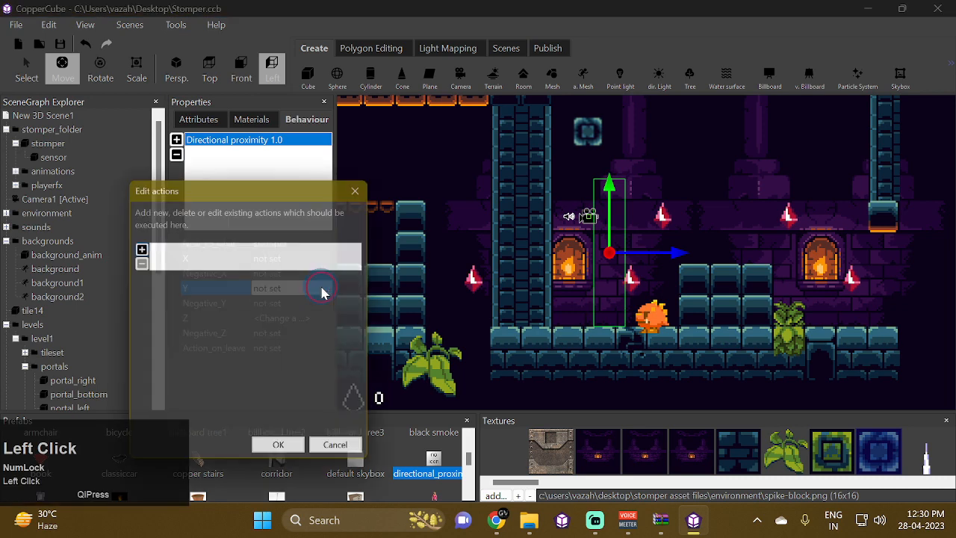
{"action": "left_click", "coordinate": [138, 248]}
{"action": "left_click", "coordinate": [287, 234]}
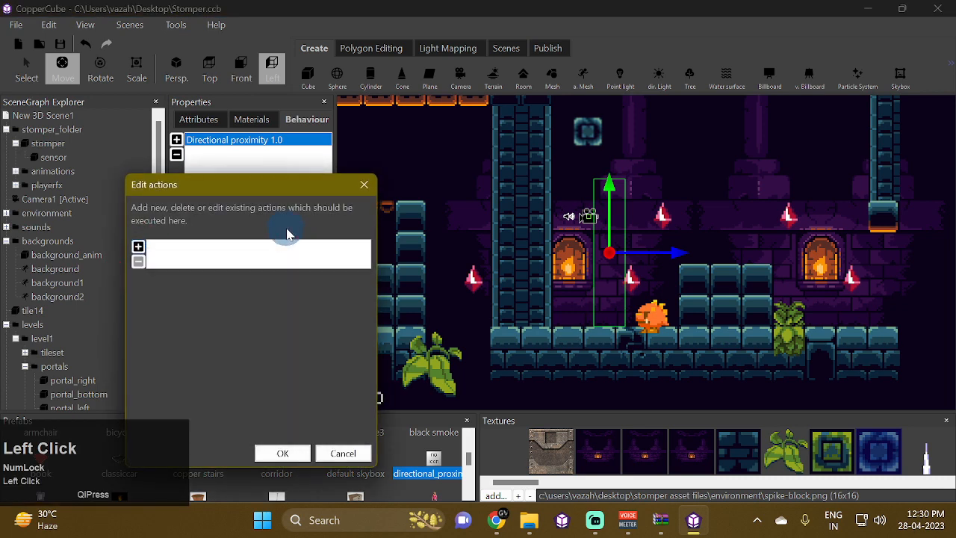
{"action": "left_click", "coordinate": [364, 185]}
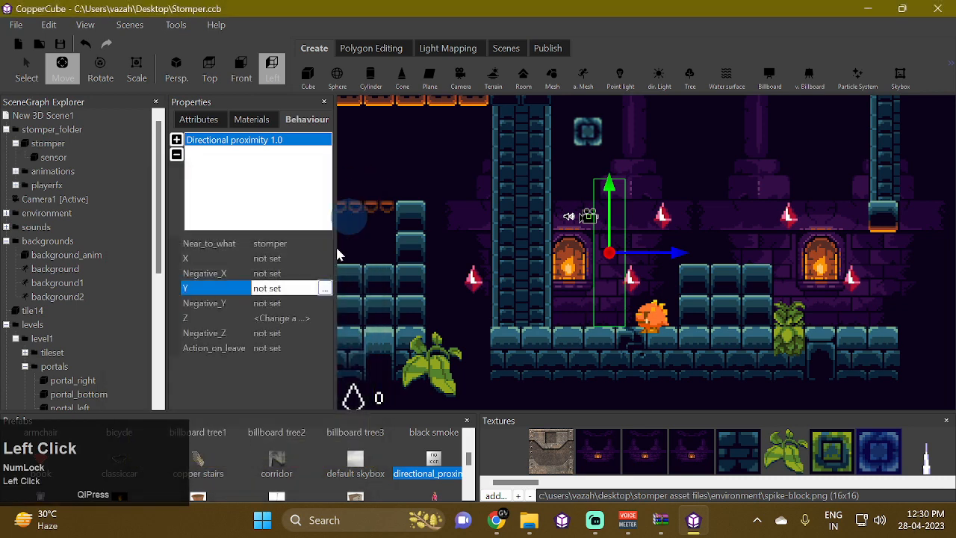
Step: Add a Change a texture action to the Negative_Y parameter of the Directional proximity behaviour
{"action": "left_click", "coordinate": [325, 303]}
{"action": "left_click", "coordinate": [325, 303]}
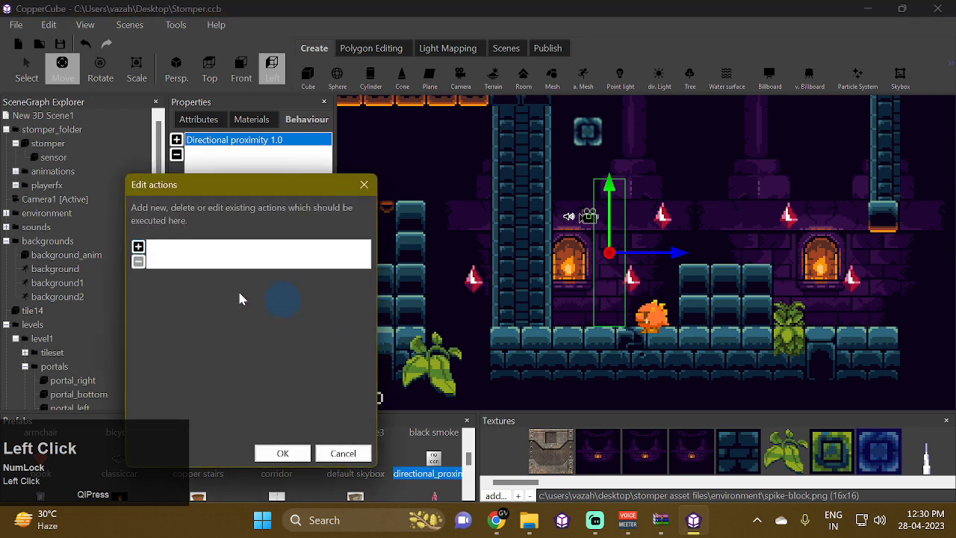
{"action": "left_click", "coordinate": [140, 247]}
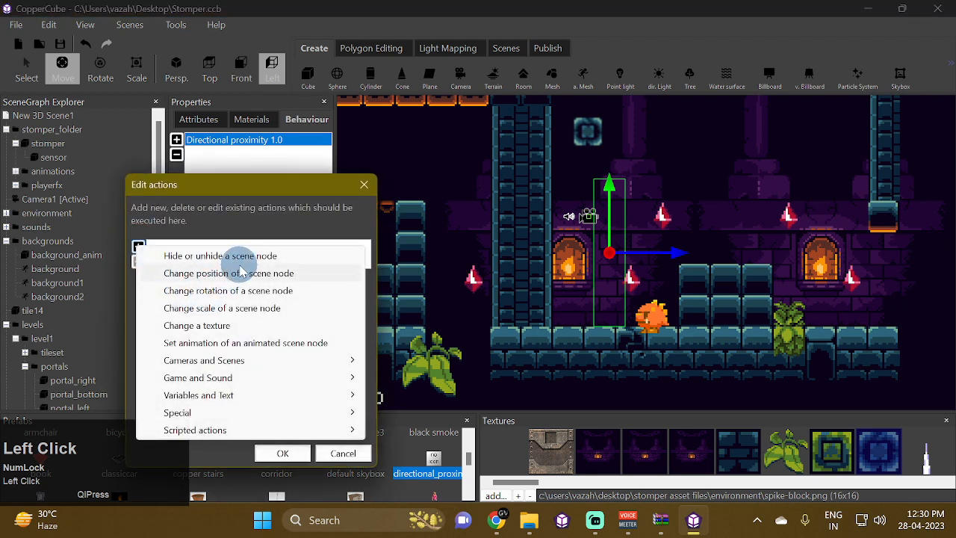
{"action": "left_click_drag", "start_coordinate": [232, 307], "coordinate": [229, 324]}
{"action": "left_click", "coordinate": [229, 324]}
Step: Set cubeMesh1 as the scene node whose texture the Negative_Y action changes
{"action": "left_click", "coordinate": [299, 289]}
{"action": "left_click", "coordinate": [300, 289]}
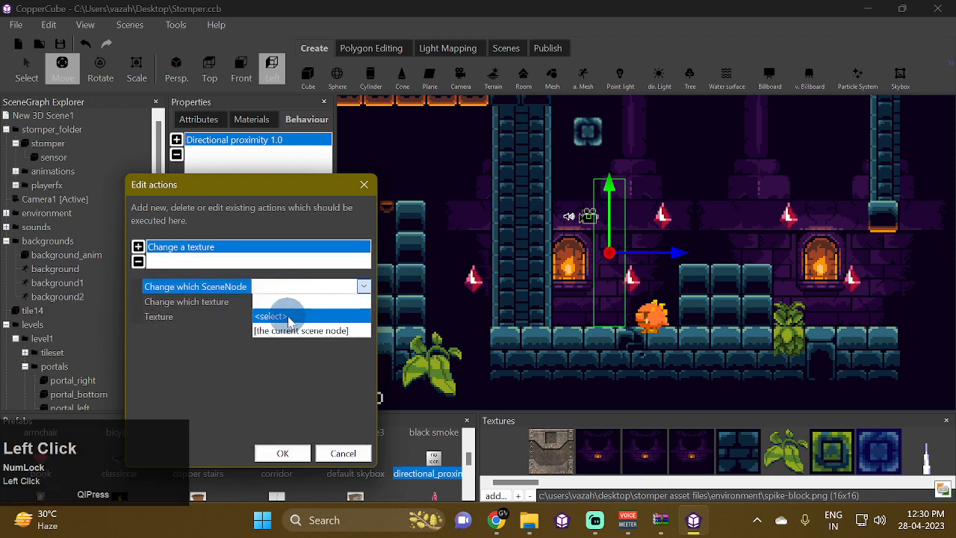
{"action": "left_click", "coordinate": [288, 317]}
{"action": "scroll", "coordinate": [282, 287], "scroll_direction": "down", "scroll_amount": 5}
{"action": "scroll", "coordinate": [283, 293], "scroll_direction": "down", "scroll_amount": 5}
{"action": "left_click", "coordinate": [238, 345]}
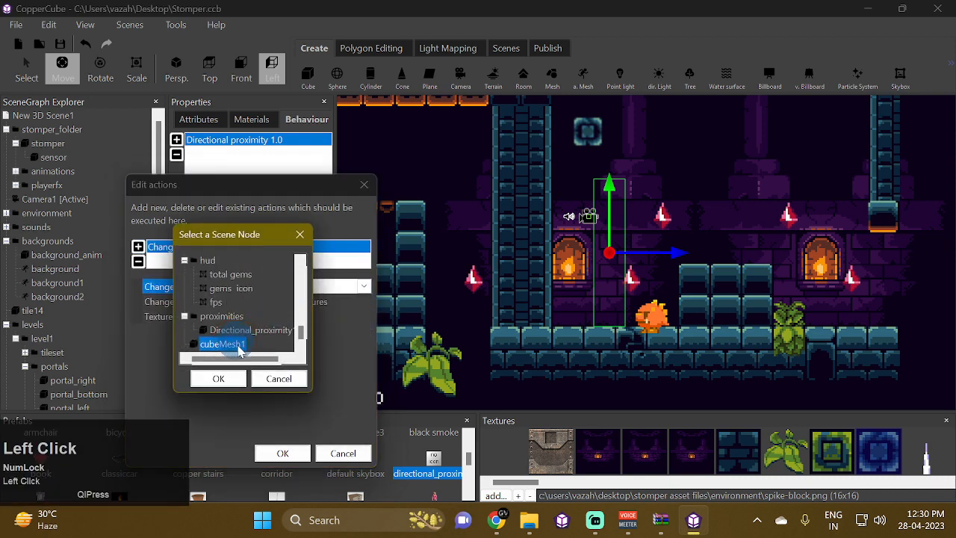
{"action": "left_click", "coordinate": [219, 379]}
Step: Assign the green leafy plant texture to the Negative_Y Change a texture action and save the action
{"action": "left_click", "coordinate": [365, 316]}
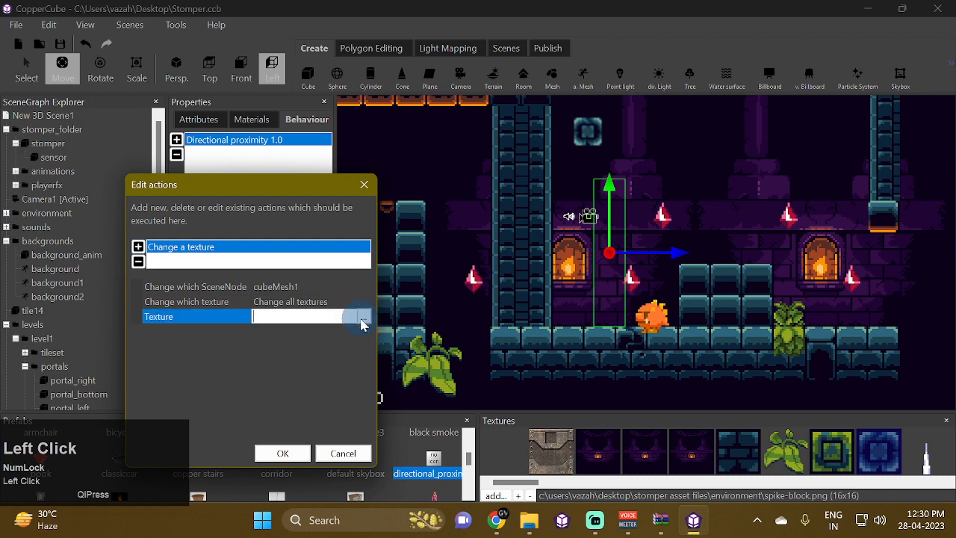
{"action": "left_click", "coordinate": [348, 317]}
{"action": "left_click_drag", "start_coordinate": [127, 411], "coordinate": [144, 413]}
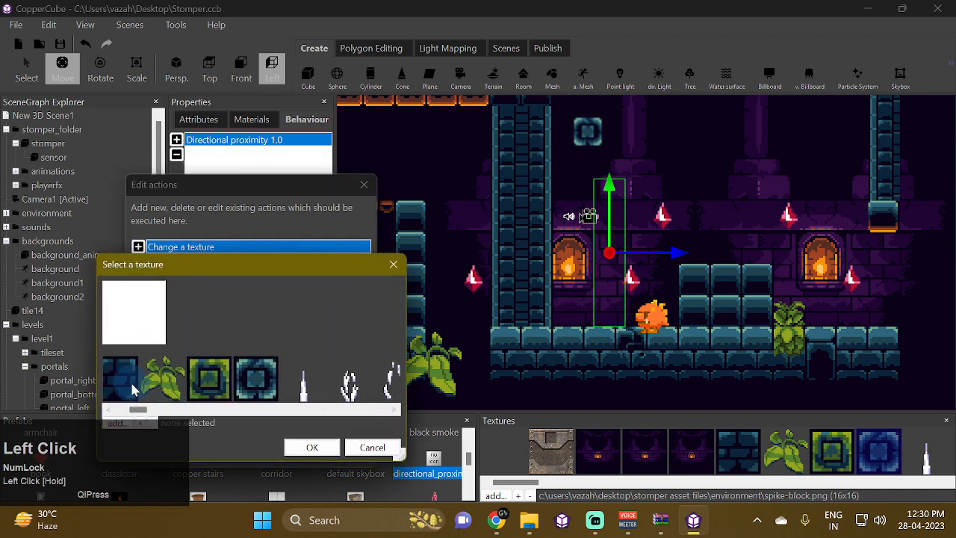
{"action": "left_click", "coordinate": [148, 366]}
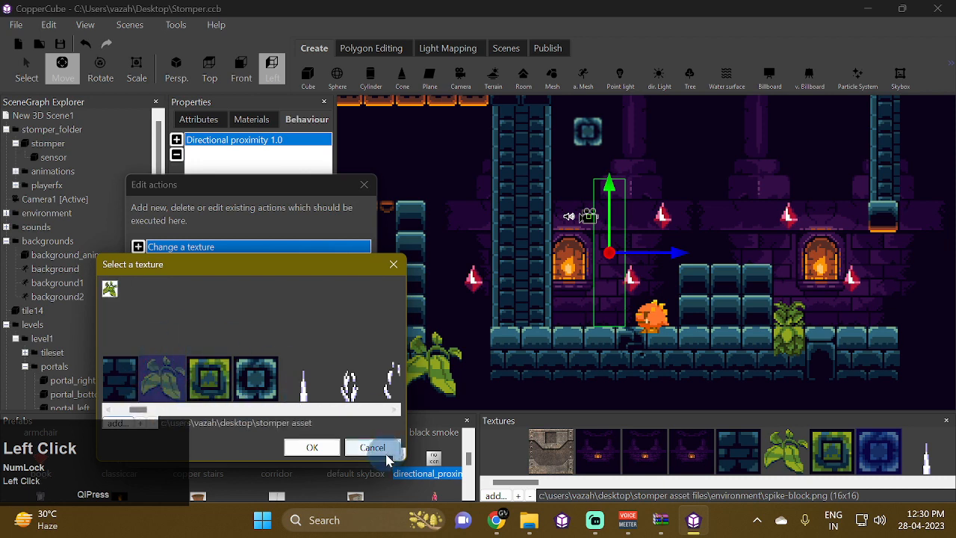
{"action": "left_click", "coordinate": [314, 448]}
{"action": "left_click", "coordinate": [301, 459]}
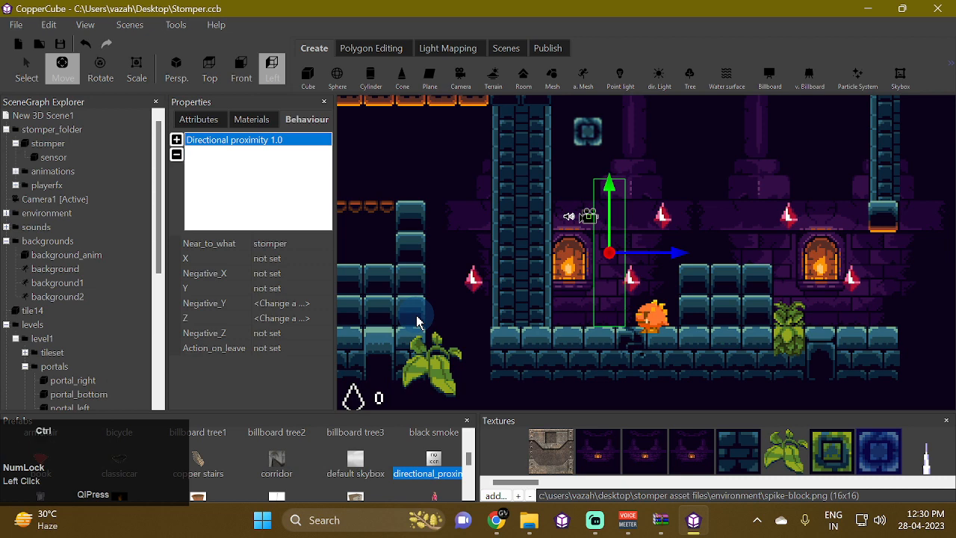
Step: Test-play the level, walking and jumping the player back and forth through the proximity area to check the cube's texture changes, and end the test
{"action": "key", "text": "ctrl+F10"}
{"action": "key", "text": "space"}
{"action": "key", "text": "Left"}
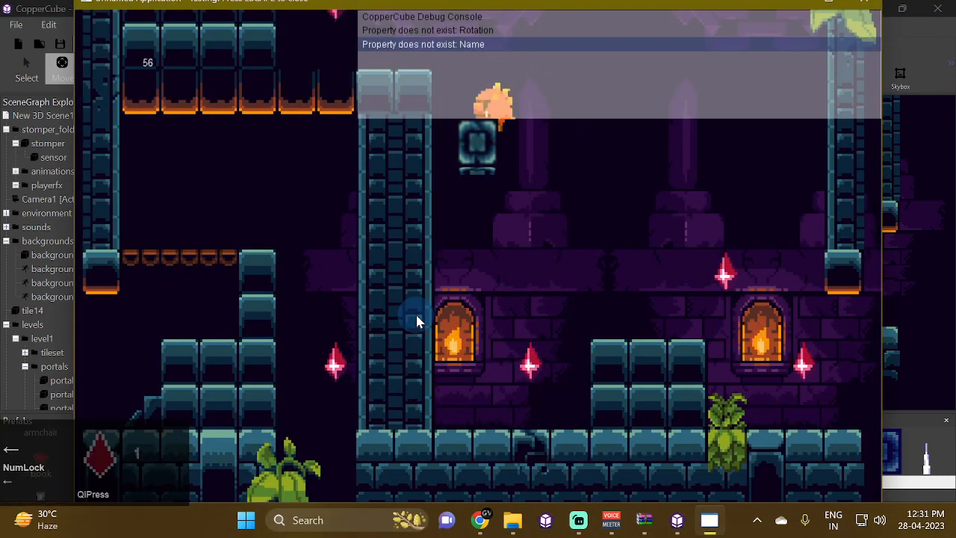
{"action": "key", "text": "Right"}
{"action": "key", "text": "Left"}
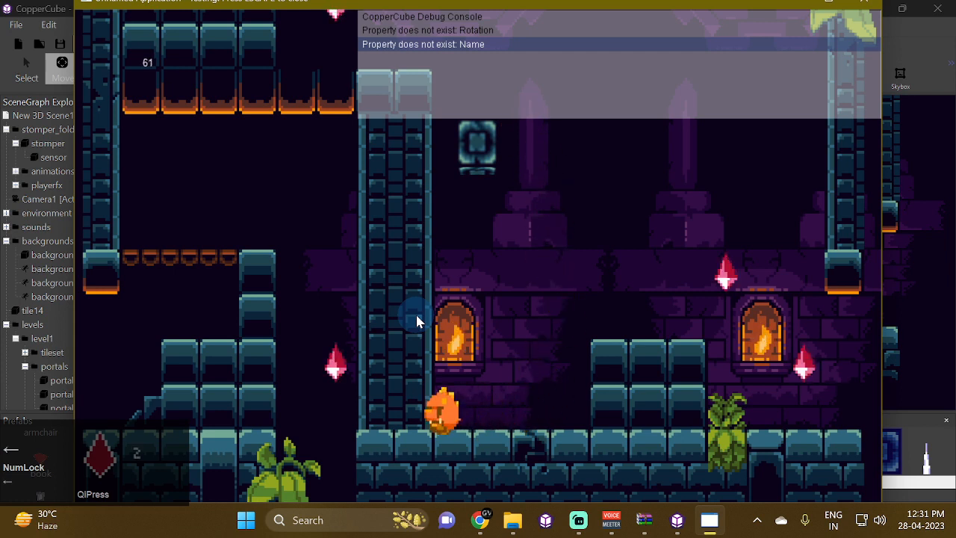
{"action": "key", "text": "Right"}
{"action": "key", "text": "space"}
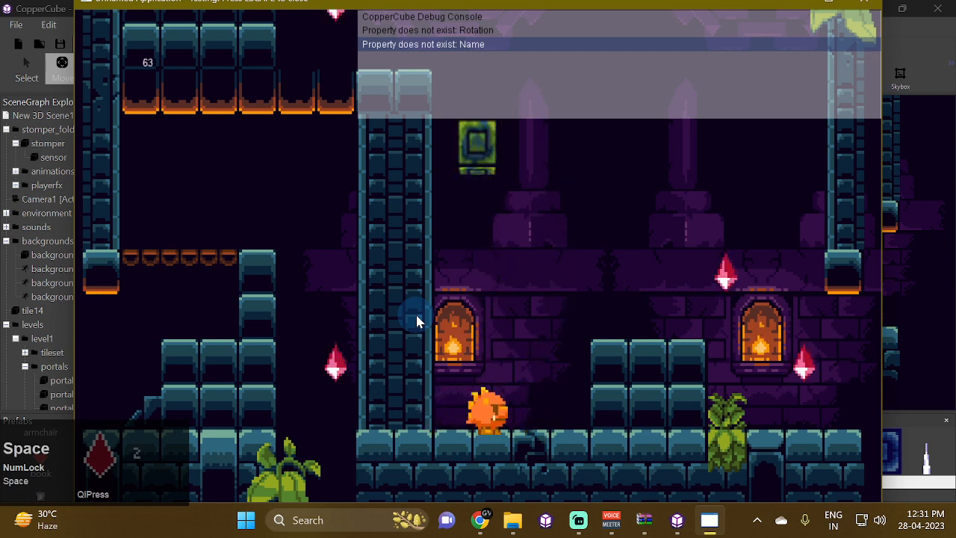
{"action": "key", "text": "Left"}
{"action": "key", "text": "space"}
{"action": "key", "text": "Right"}
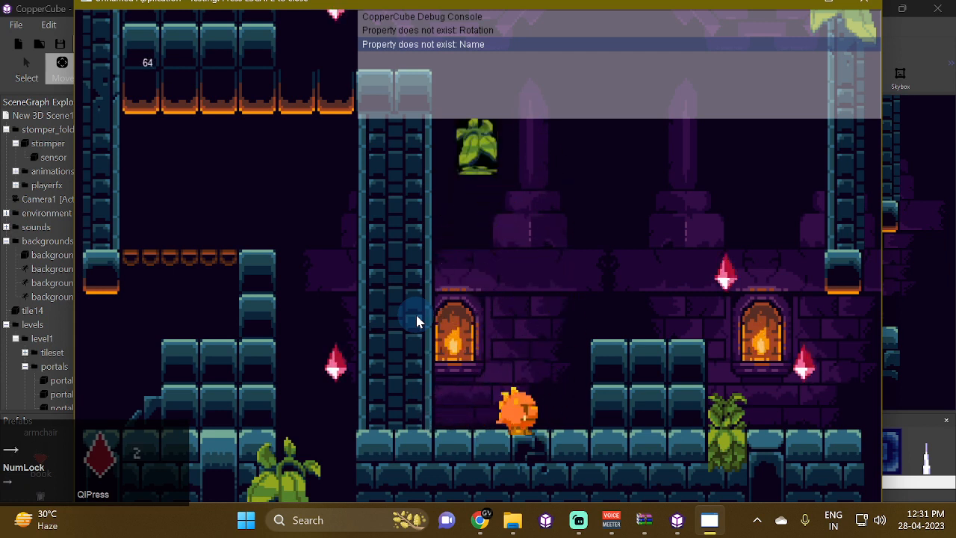
{"action": "key", "text": "Left"}
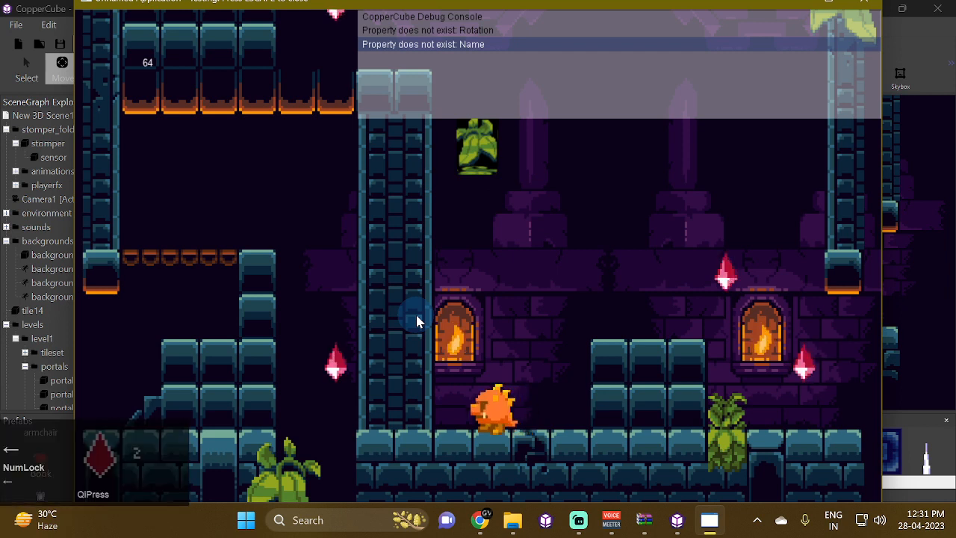
{"action": "key", "text": "Right"}
{"action": "key", "text": "Left"}
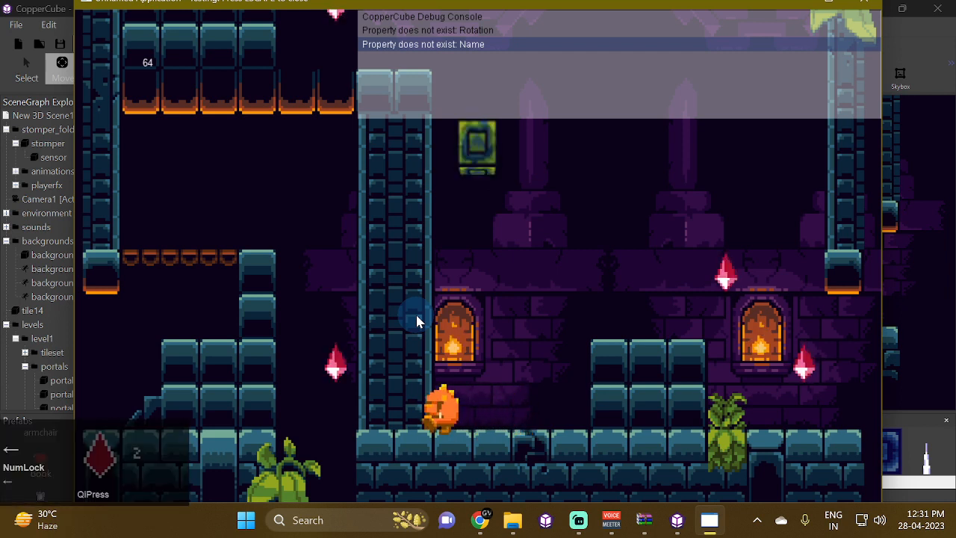
{"action": "key", "text": "space"}
{"action": "key", "text": "Right"}
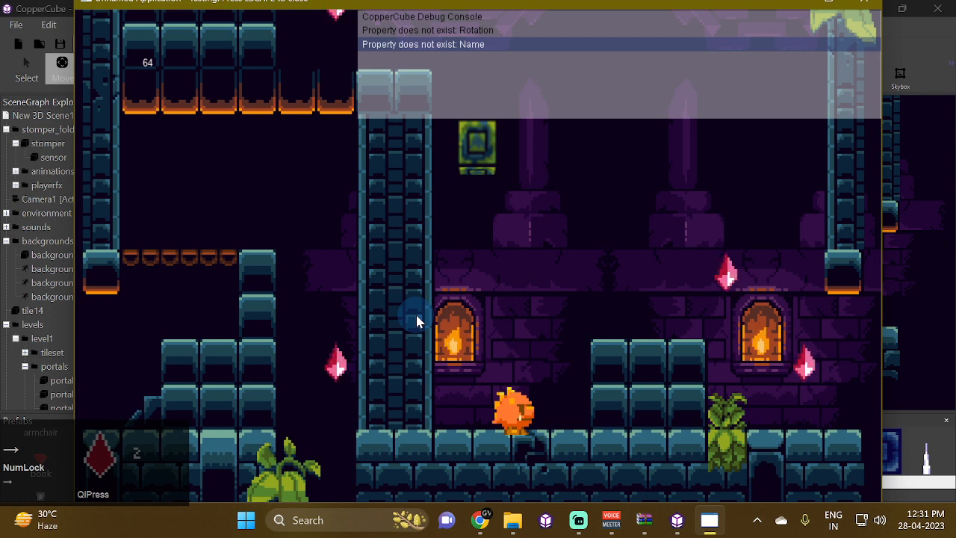
{"action": "key", "text": "Left"}
{"action": "key", "text": "space"}
{"action": "key", "text": "Right"}
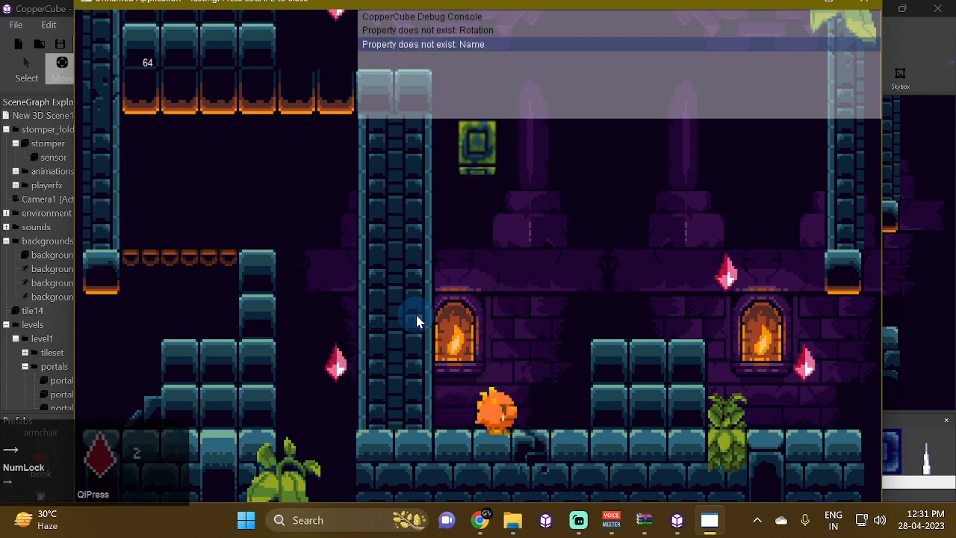
{"action": "key", "text": "space"}
{"action": "key", "text": "space"}
{"action": "key", "text": "Left"}
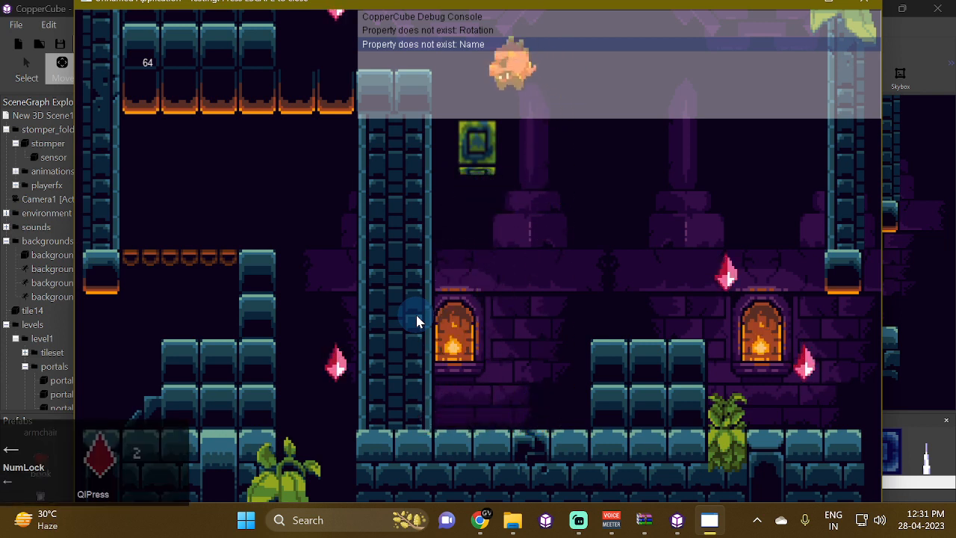
{"action": "key", "text": "Right"}
{"action": "key", "text": "Left"}
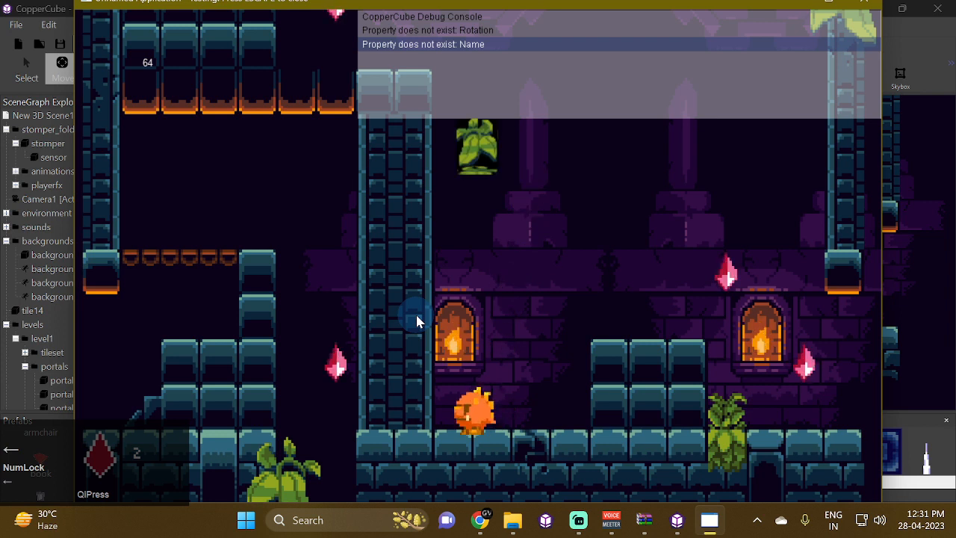
{"action": "key", "text": "Right"}
{"action": "key", "text": "space"}
{"action": "key", "text": "Left"}
{"action": "key", "text": "Right"}
{"action": "key", "text": "Left"}
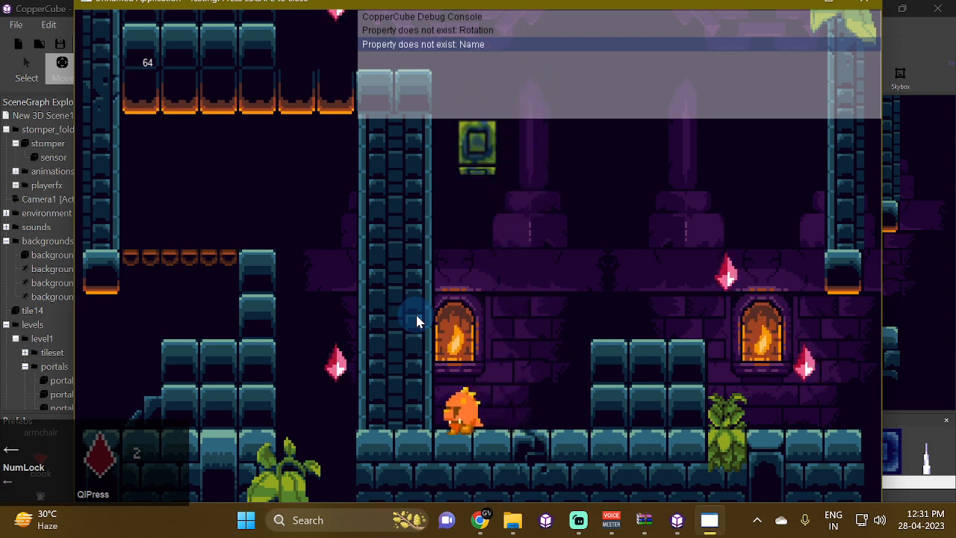
{"action": "key", "text": "space"}
{"action": "key", "text": "Right"}
{"action": "key", "text": "space"}
{"action": "key", "text": "Left"}
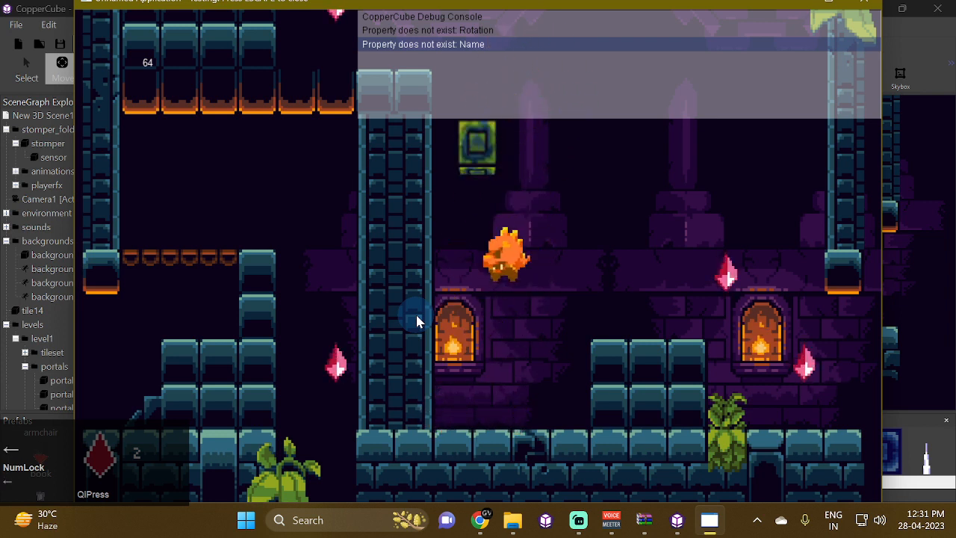
{"action": "key", "text": "Left"}
{"action": "key", "text": "Right"}
{"action": "key", "text": "space"}
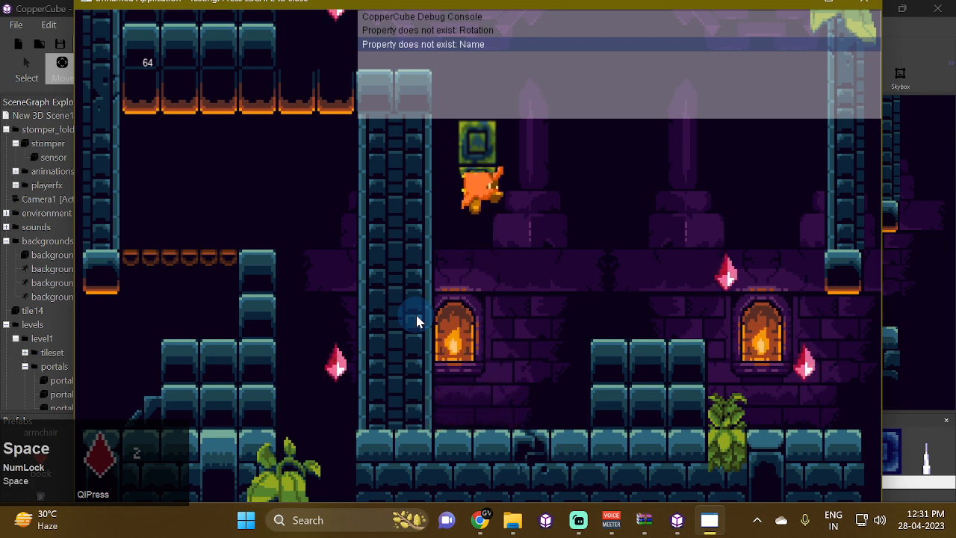
{"action": "key", "text": "space"}
{"action": "key", "text": "space"}
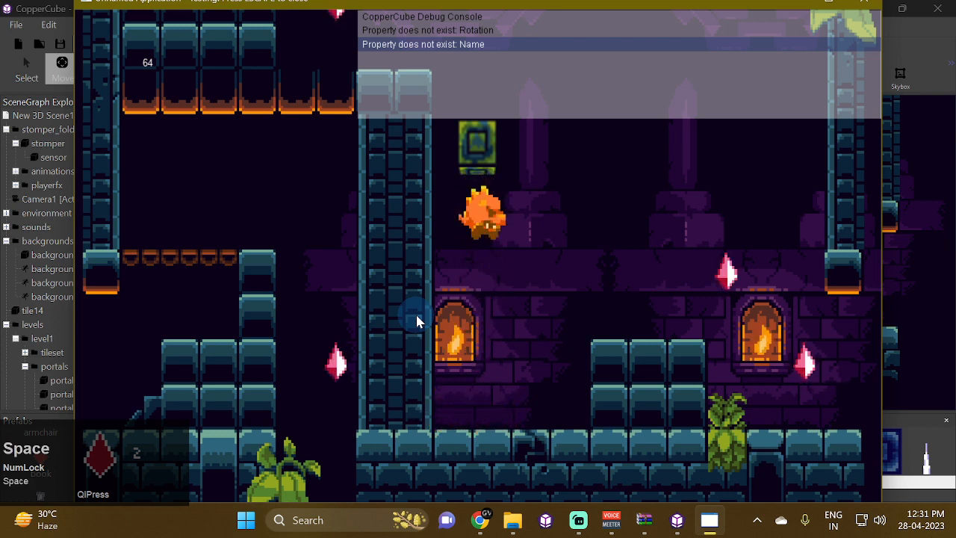
{"action": "key", "text": "Right"}
{"action": "key", "text": "Left"}
{"action": "key", "text": "space"}
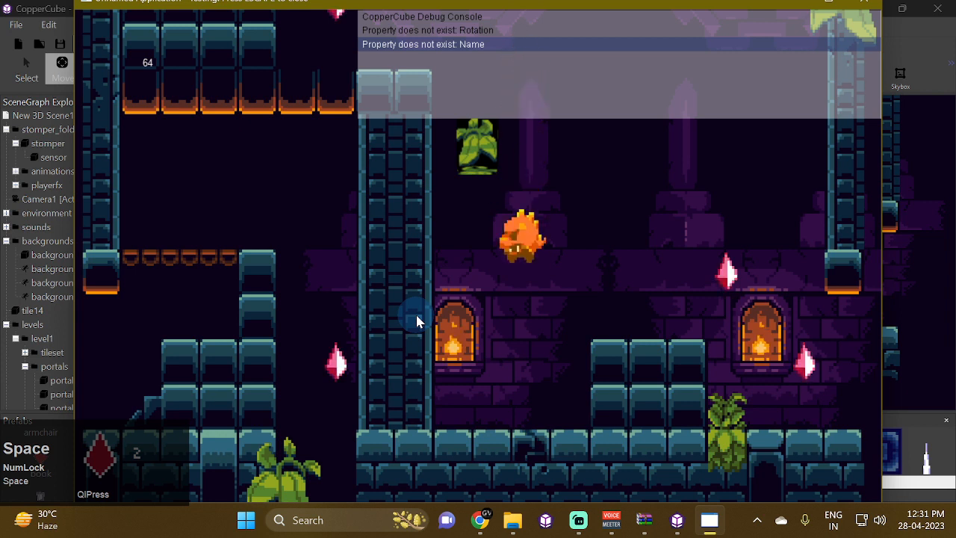
{"action": "key", "text": "Left"}
{"action": "key", "text": "Right"}
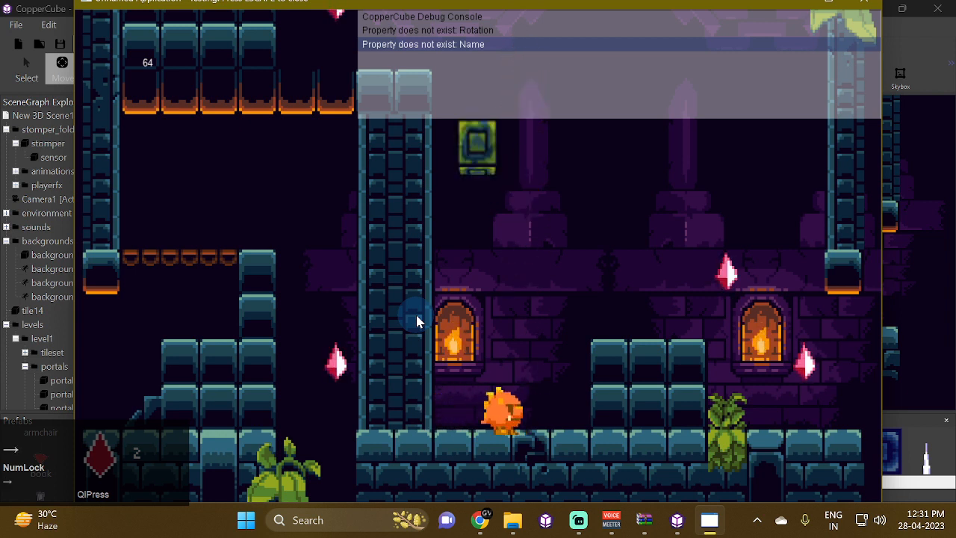
{"action": "key", "text": "space"}
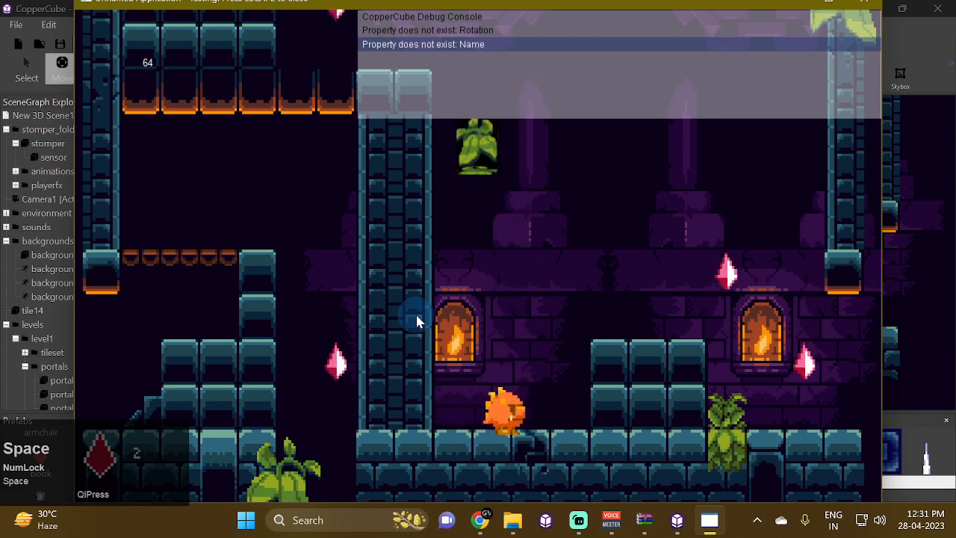
{"action": "key", "text": "Left"}
{"action": "key", "text": "Right"}
{"action": "key", "text": "Left"}
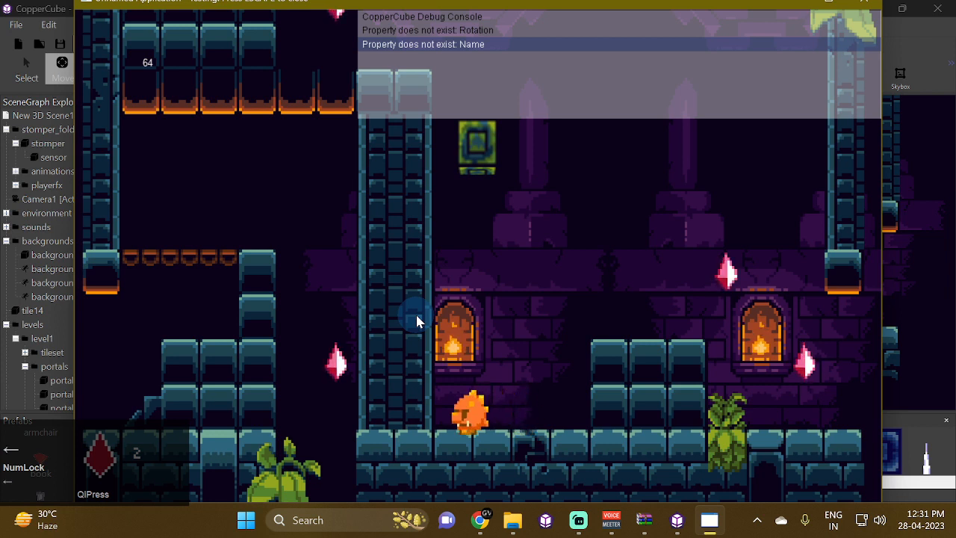
{"action": "key", "text": "Right"}
{"action": "key", "text": "space"}
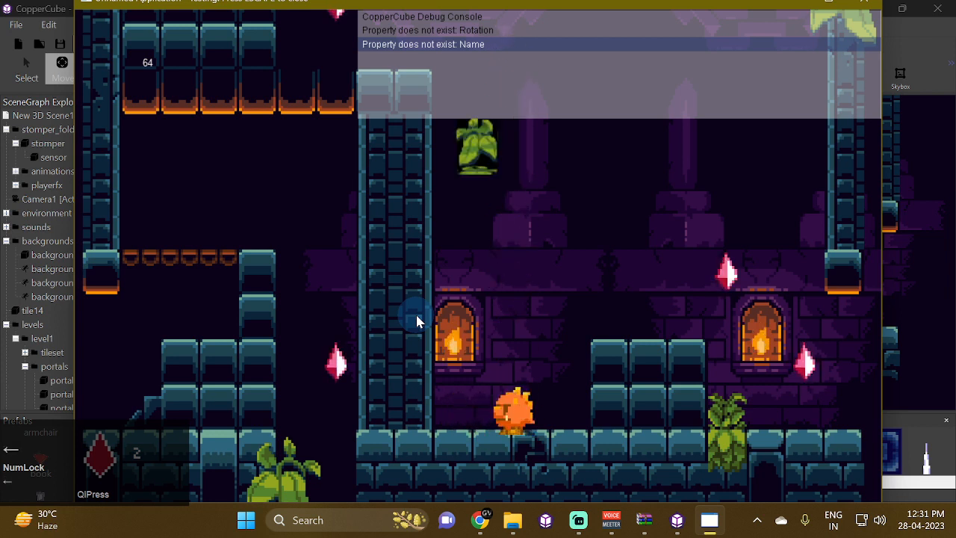
{"action": "key", "text": "Right"}
{"action": "key", "text": "Left"}
{"action": "key", "text": "Right"}
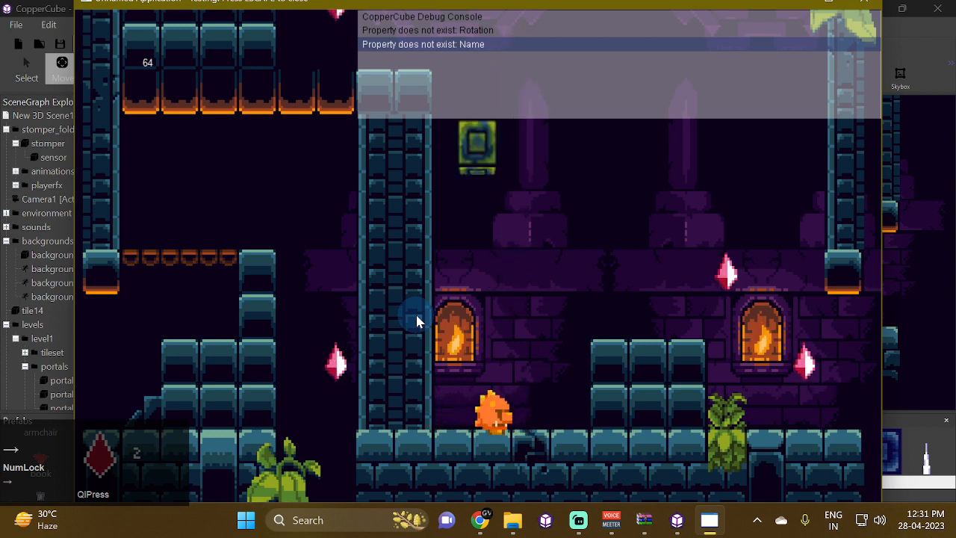
{"action": "key", "text": "Left"}
{"action": "key", "text": "Right"}
{"action": "key", "text": "Left"}
{"action": "key", "text": "space"}
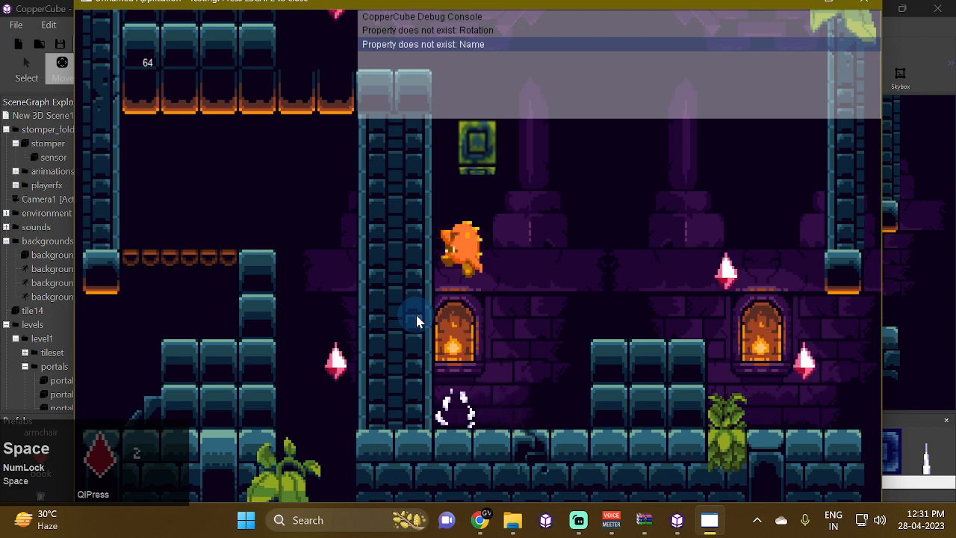
{"action": "key", "text": "Right"}
{"action": "key", "text": "space"}
{"action": "key", "text": "Left"}
{"action": "key", "text": "Right"}
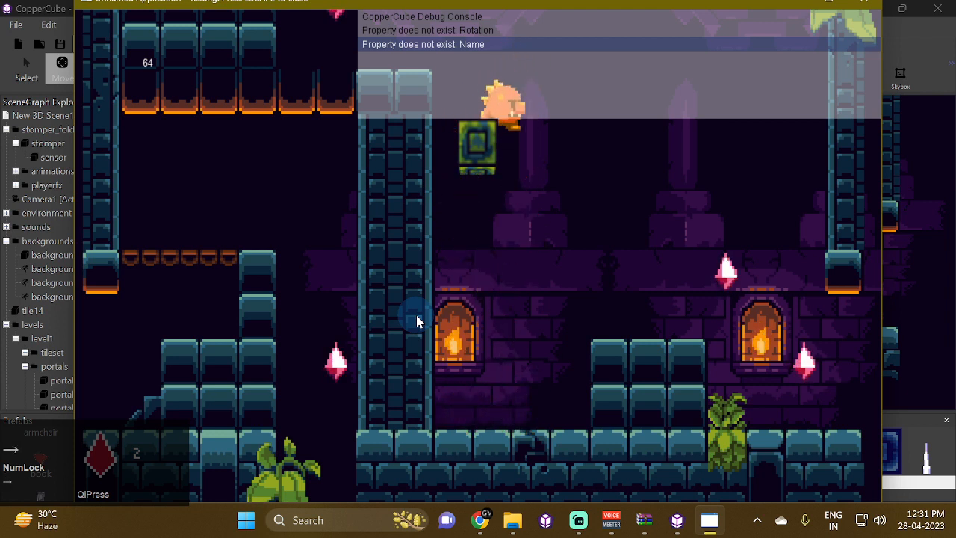
{"action": "key", "text": "Left"}
{"action": "key", "text": "space"}
{"action": "key", "text": "Right"}
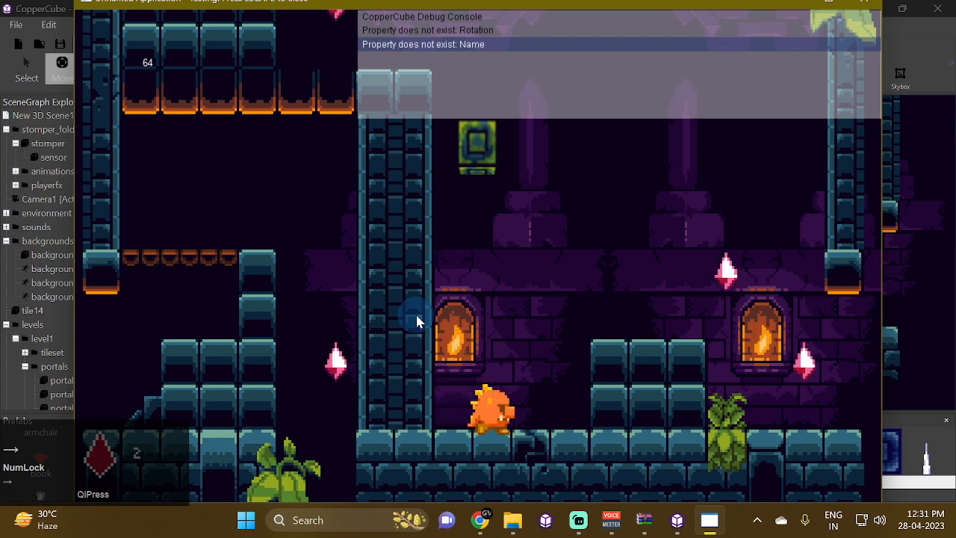
{"action": "key", "text": "space"}
{"action": "key", "text": "Right"}
{"action": "key", "text": "Left"}
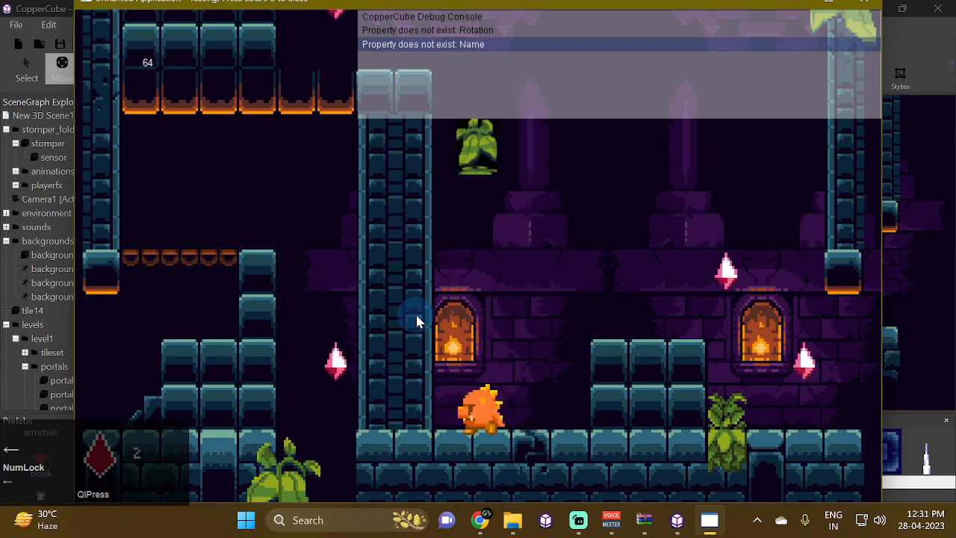
{"action": "key", "text": "Escape"}
Step: Move cubeMesh1 straight up along the vertical axis, farther above the player's path
{"action": "left_click", "coordinate": [602, 141]}
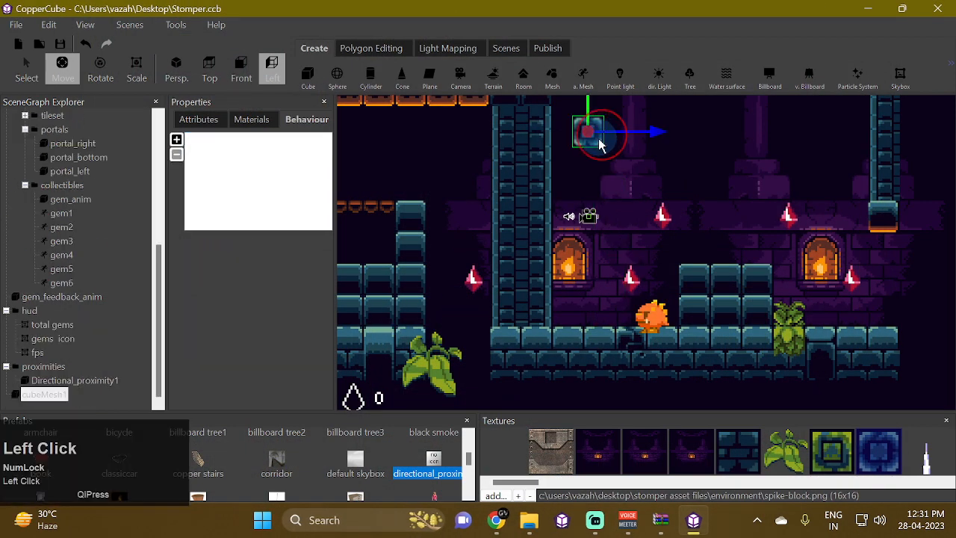
{"action": "left_click_drag", "start_coordinate": [590, 118], "coordinate": [589, 106]}
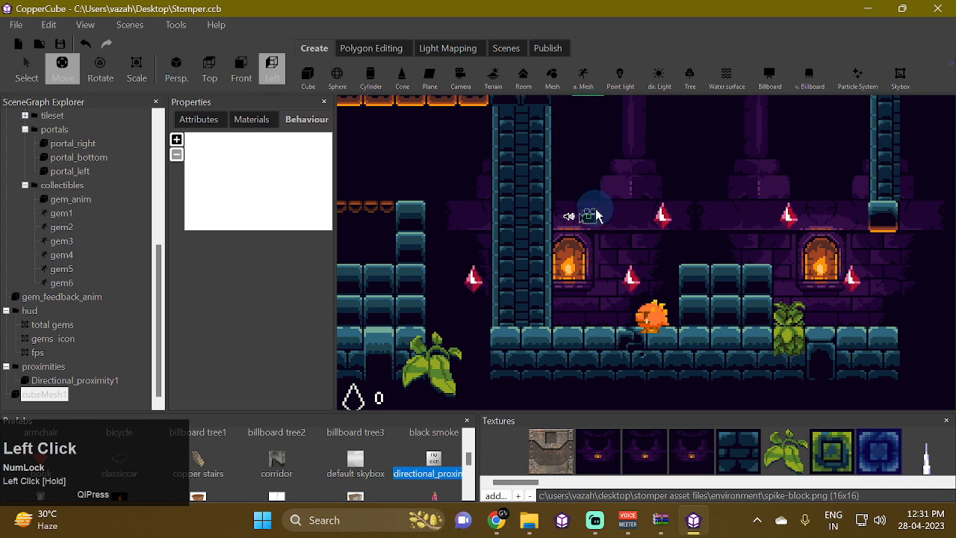
Step: Run the level again and check the raised cube's texture while walking and jumping through the proximity area, and end the test
{"action": "key", "text": "ctrl+F10"}
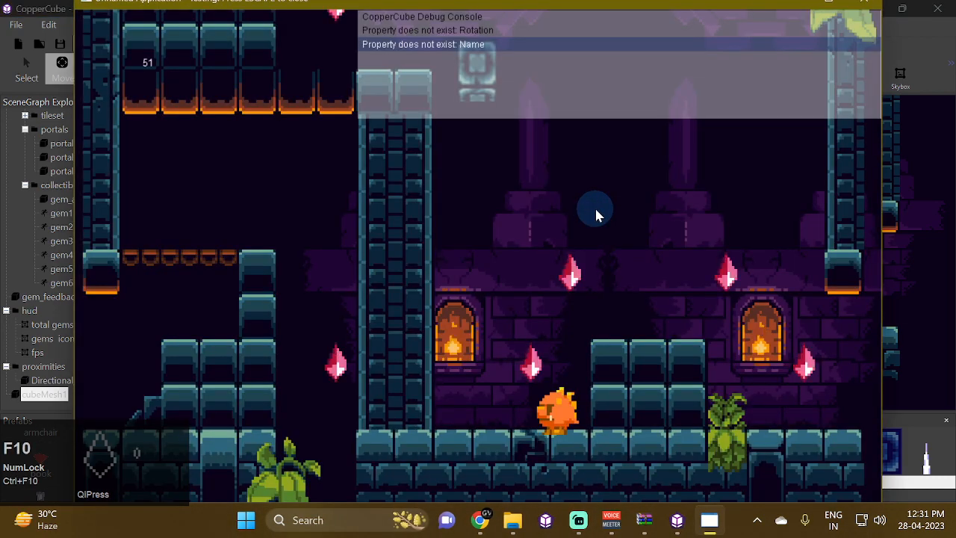
{"action": "key", "text": "Left"}
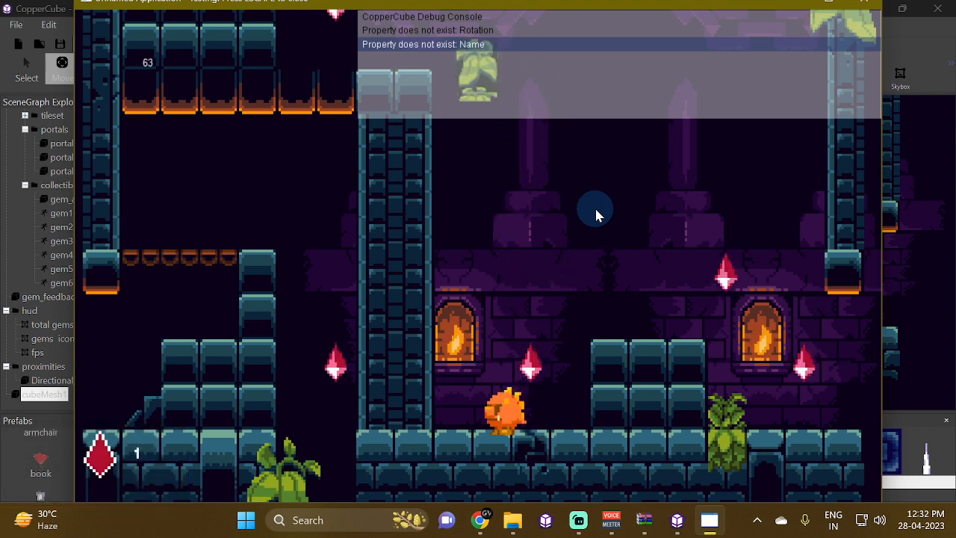
{"action": "key", "text": "Left"}
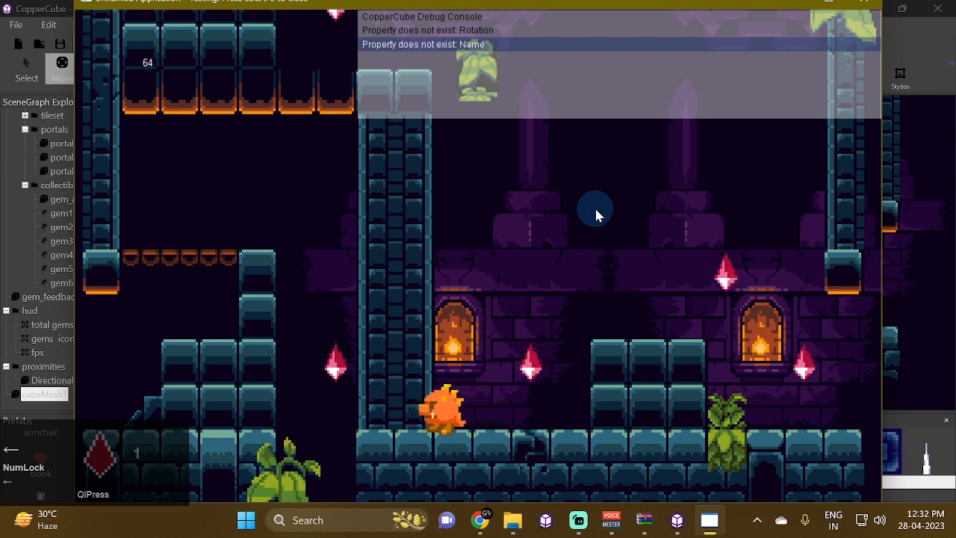
{"action": "key", "text": "Right"}
{"action": "key", "text": "Left"}
{"action": "key", "text": "Right"}
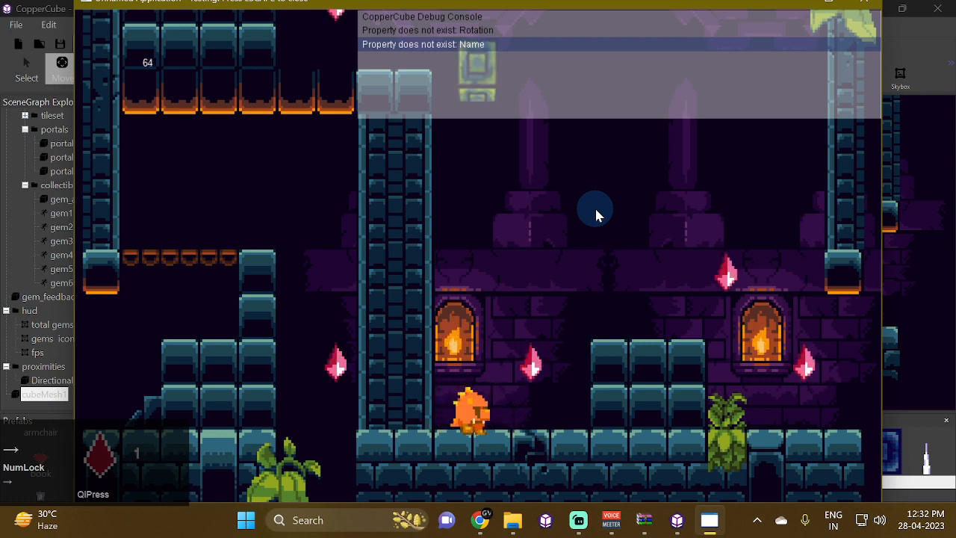
{"action": "key", "text": "space"}
{"action": "key", "text": "Right"}
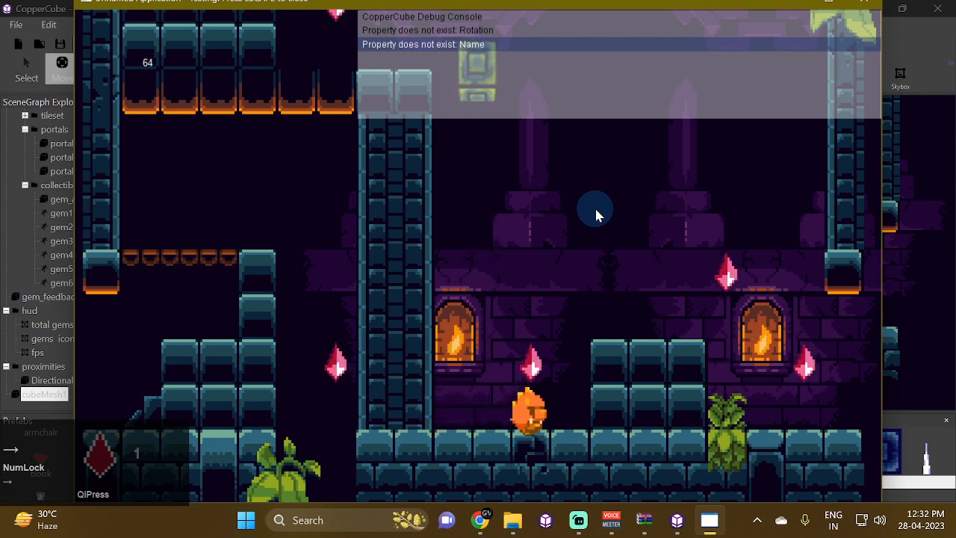
{"action": "key", "text": "space"}
{"action": "key", "text": "Left"}
{"action": "key", "text": "Left"}
{"action": "key", "text": "space"}
{"action": "key", "text": "Right"}
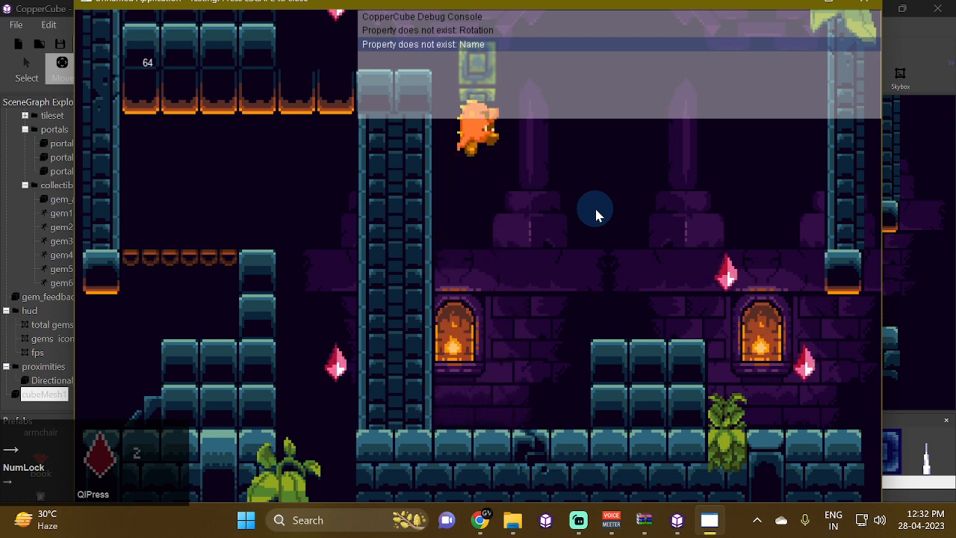
{"action": "key", "text": "Left"}
{"action": "key", "text": "Right"}
{"action": "key", "text": "Left"}
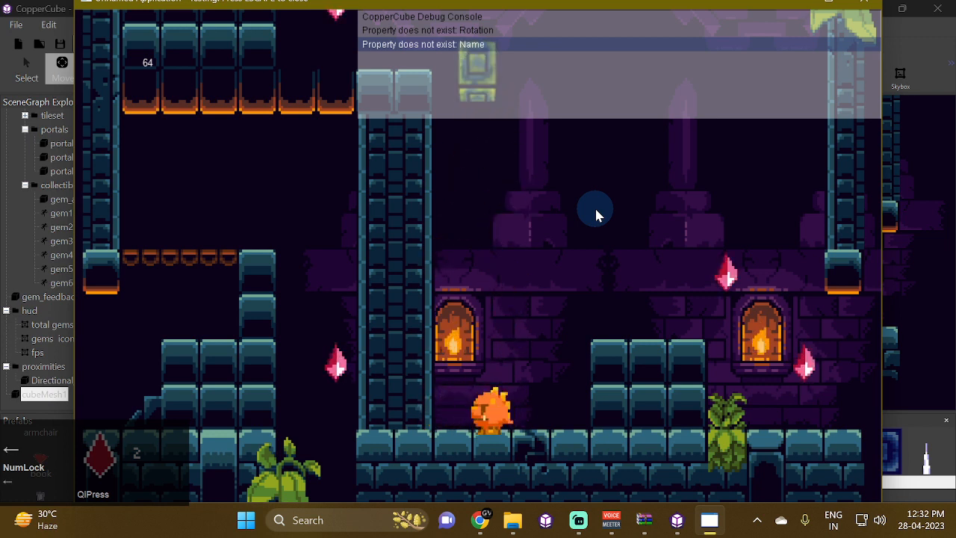
{"action": "key", "text": "space"}
{"action": "key", "text": "space"}
{"action": "key", "text": "Right"}
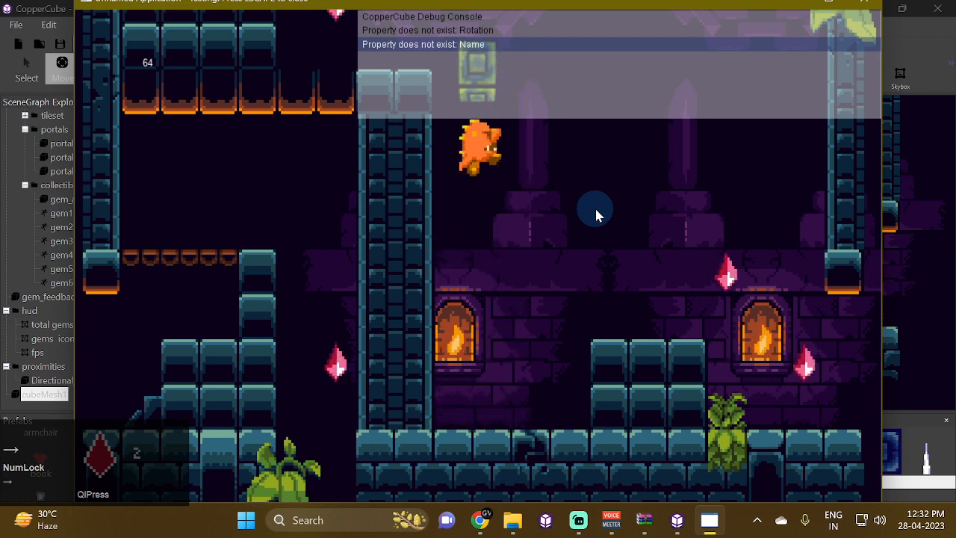
{"action": "key", "text": "Escape"}
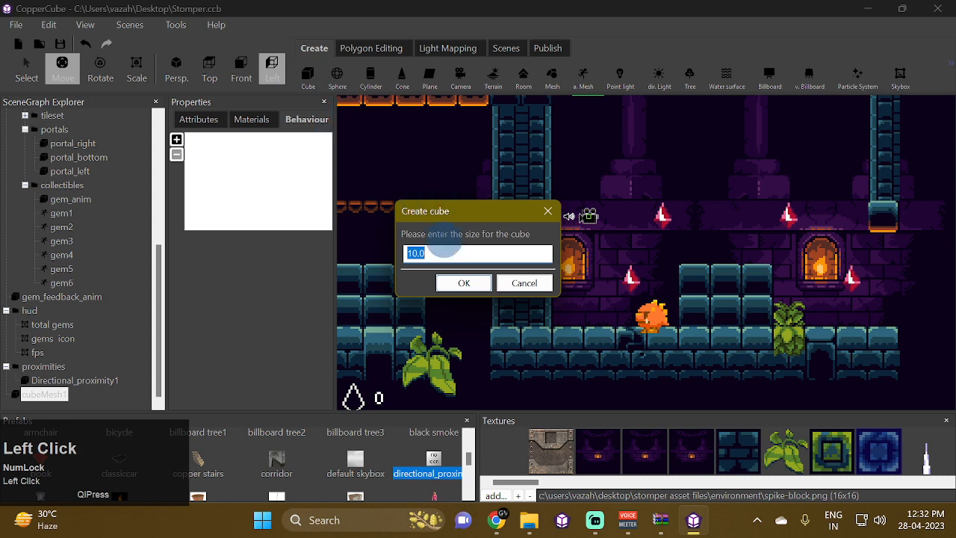
Step: Create a cube of size 10.0 and set its material to Transparent (add)
{"action": "left_click", "coordinate": [449, 284]}
{"action": "left_click", "coordinate": [254, 121]}
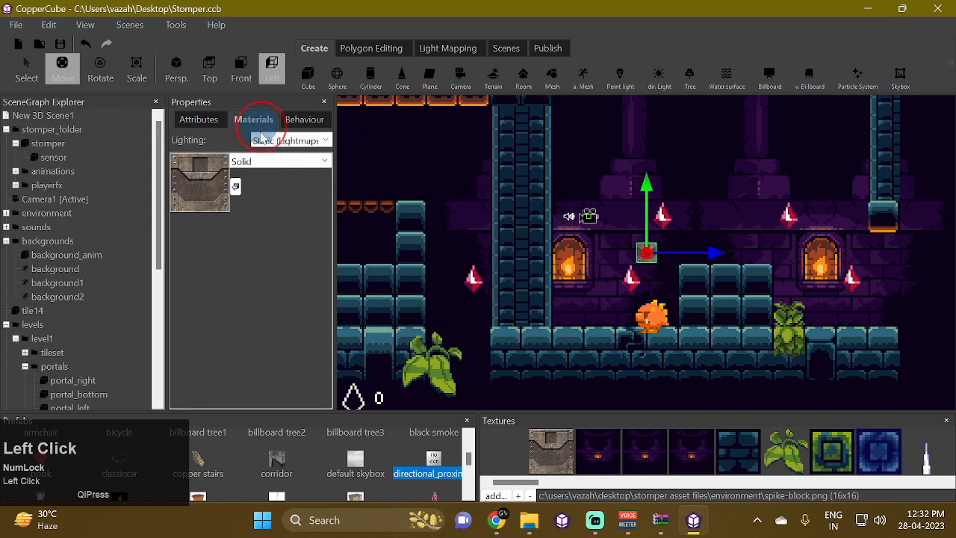
{"action": "left_click", "coordinate": [258, 162]}
{"action": "left_click", "coordinate": [258, 199]}
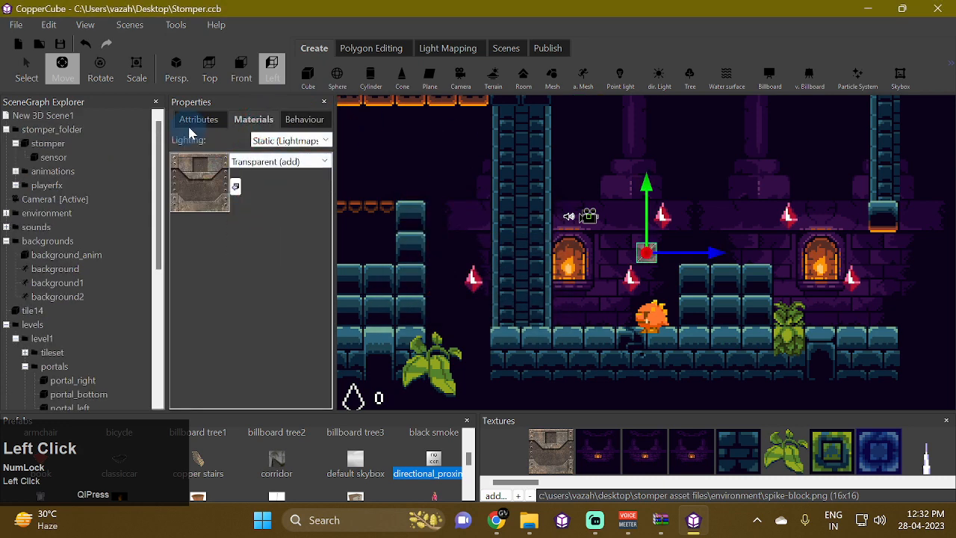
Step: Copy the position of Directional_proximity1 to cubeMesh2
{"action": "left_click_drag", "start_coordinate": [162, 145], "coordinate": [167, 320]}
{"action": "left_click_drag", "start_coordinate": [61, 367], "coordinate": [42, 357]}
{"action": "left_click", "coordinate": [45, 364]}
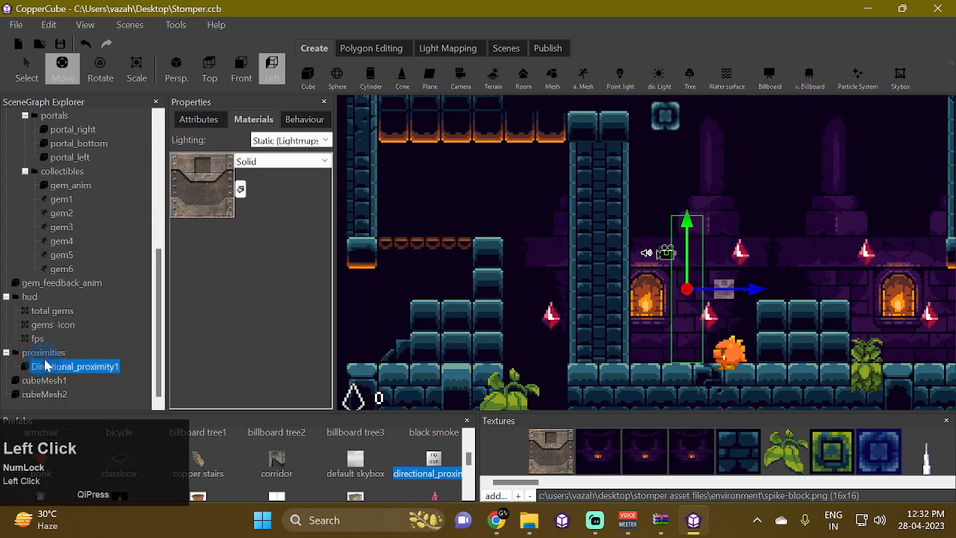
{"action": "left_click", "coordinate": [198, 119]}
{"action": "left_click", "coordinate": [284, 167]}
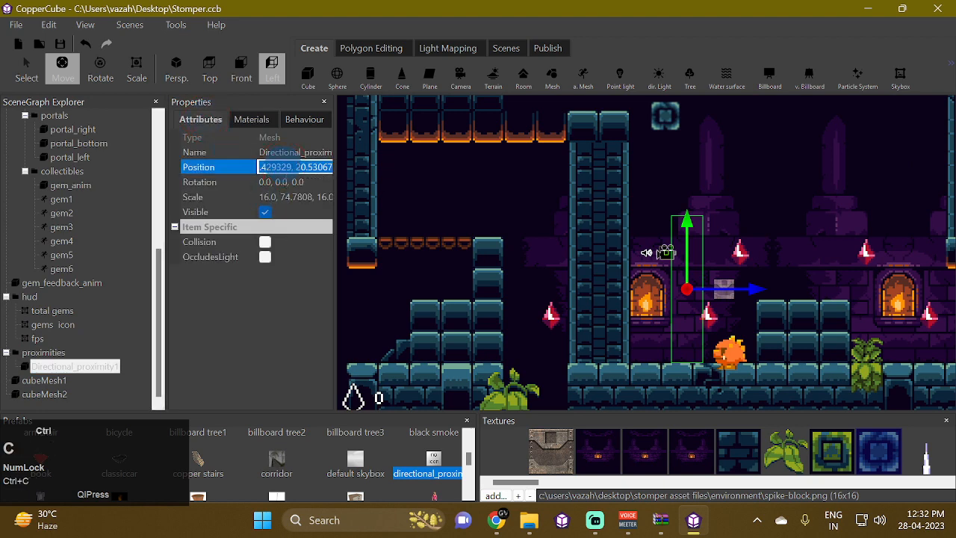
{"action": "left_click", "coordinate": [45, 395]}
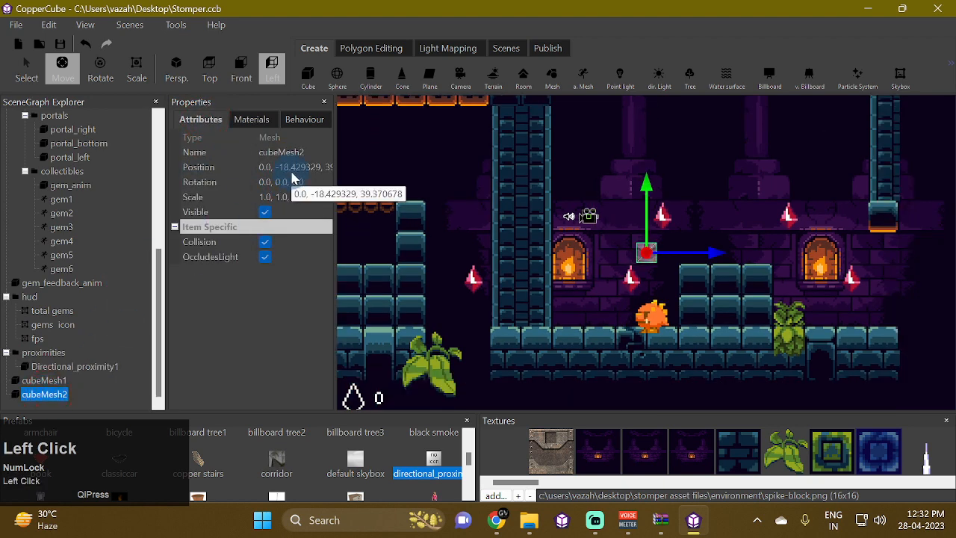
{"action": "left_click", "coordinate": [284, 167]}
{"action": "key", "text": "Return"}
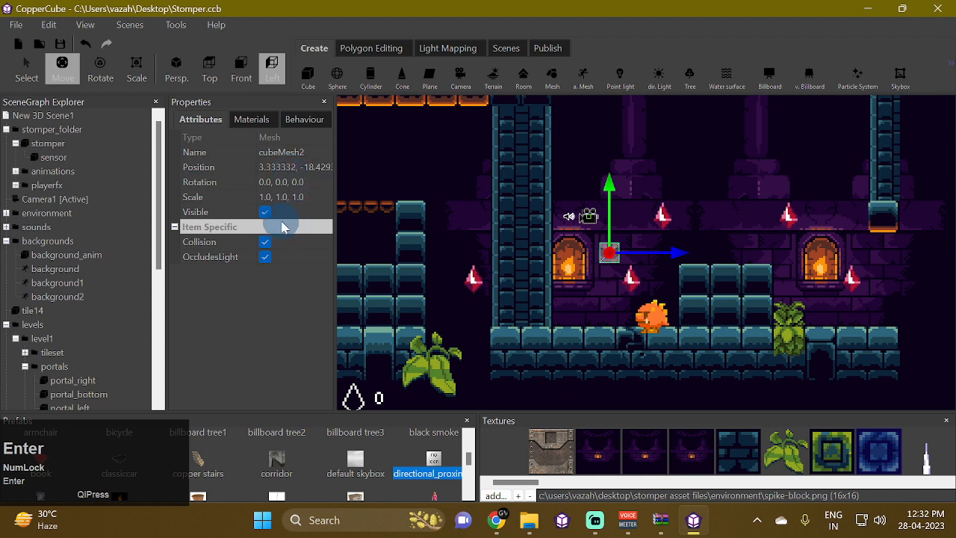
Step: Try applying Directional_proximity1's scale of 16.0, 74.7808, 16.0 to cubeMesh2, and delete that cube
{"action": "scroll", "coordinate": [113, 359], "scroll_direction": "down", "scroll_amount": 6}
{"action": "left_click", "coordinate": [78, 369]}
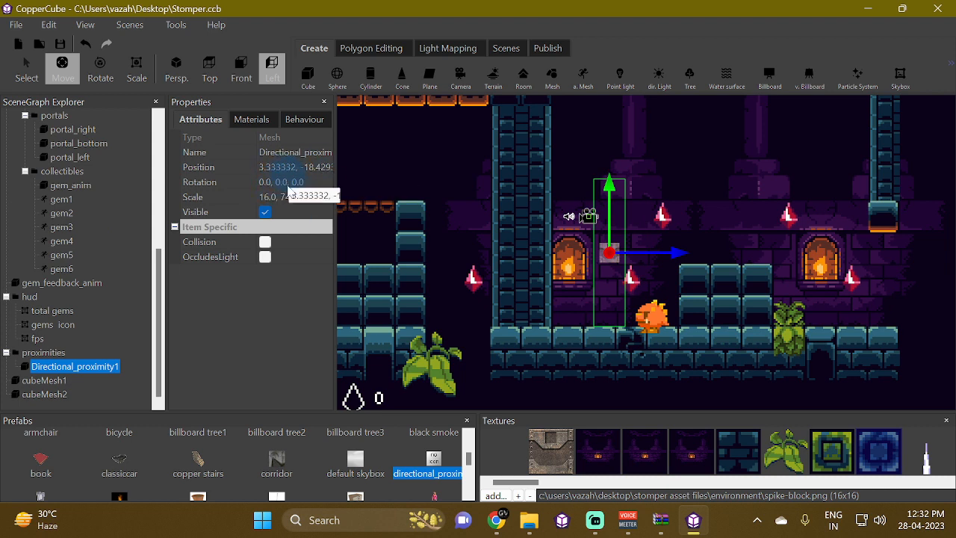
{"action": "left_click", "coordinate": [295, 196]}
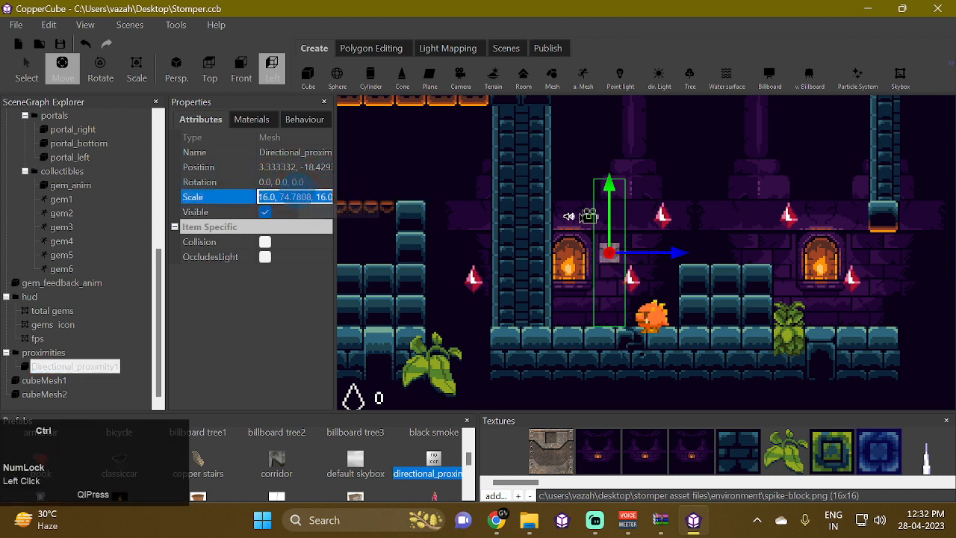
{"action": "left_click", "coordinate": [49, 396]}
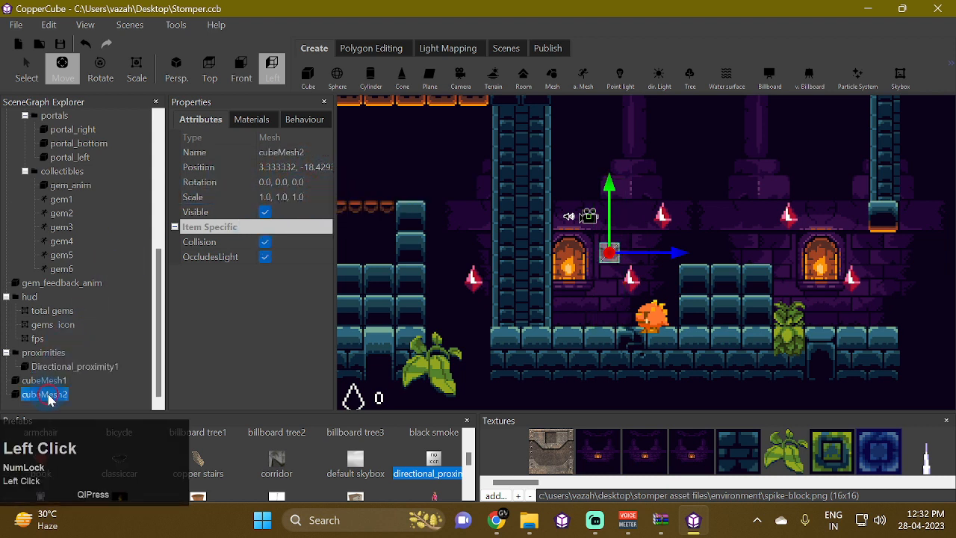
{"action": "left_click", "coordinate": [310, 198]}
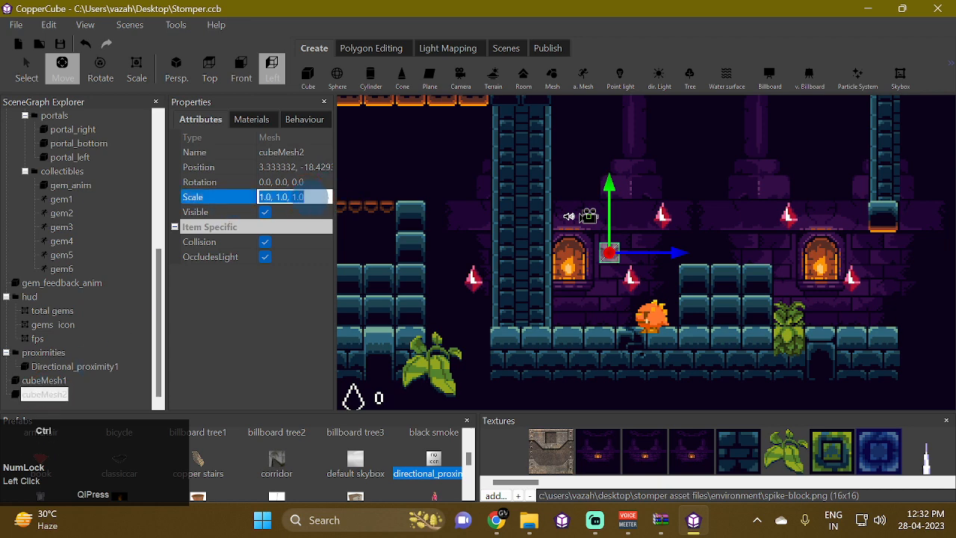
{"action": "key", "text": "Return"}
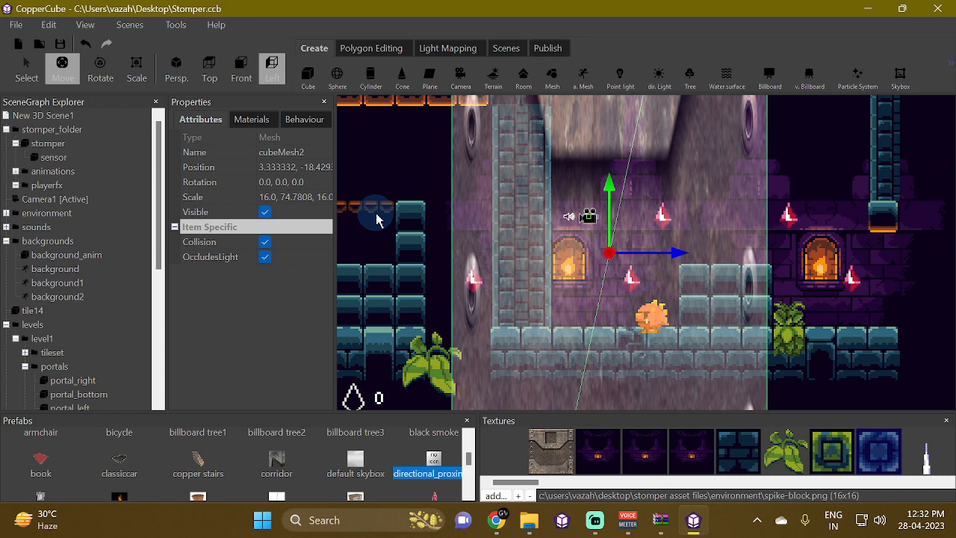
{"action": "key", "text": "Delete"}
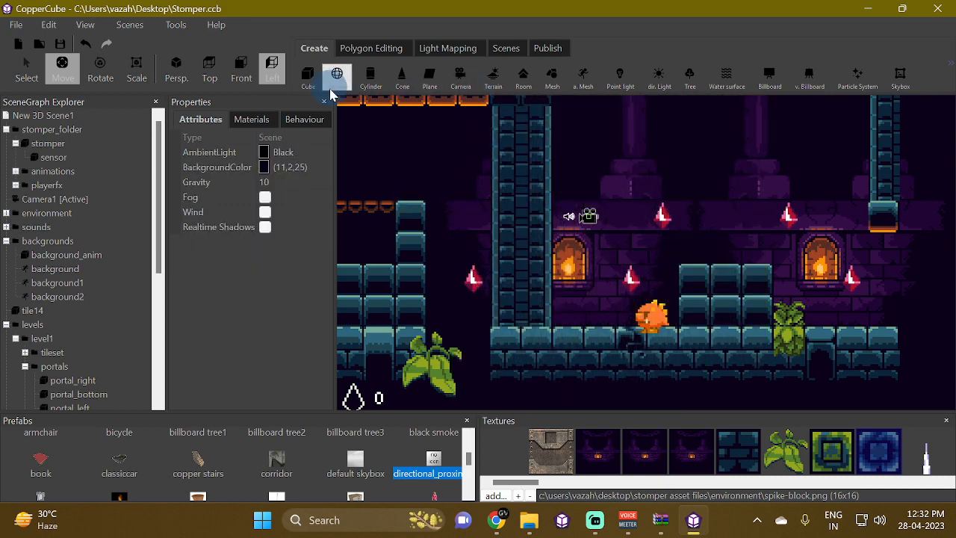
Step: Create a cube of size 1 and give it Directional_proximity1's scale of 16.0, 74.7808, 16.0
{"action": "left_click", "coordinate": [308, 75]}
{"action": "type", "text": "1"}
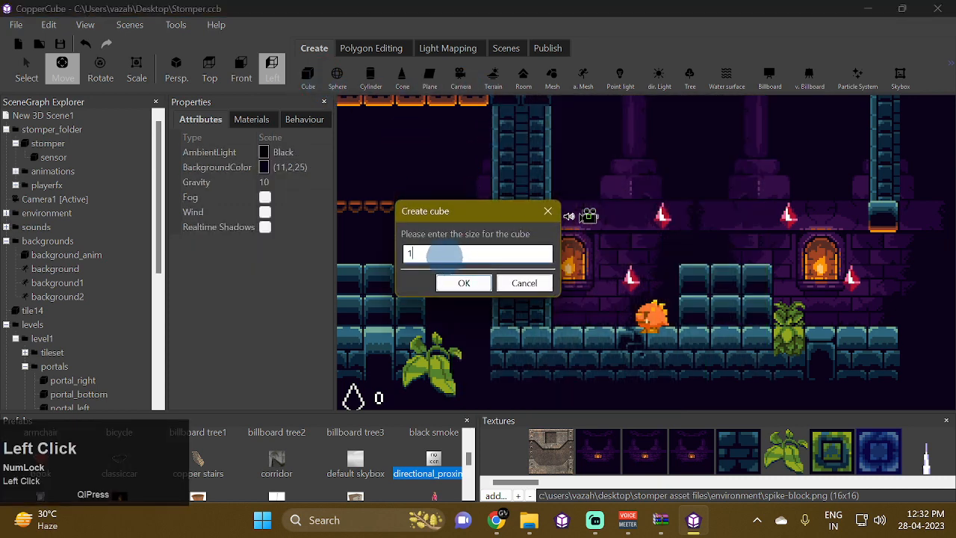
{"action": "left_click", "coordinate": [453, 285]}
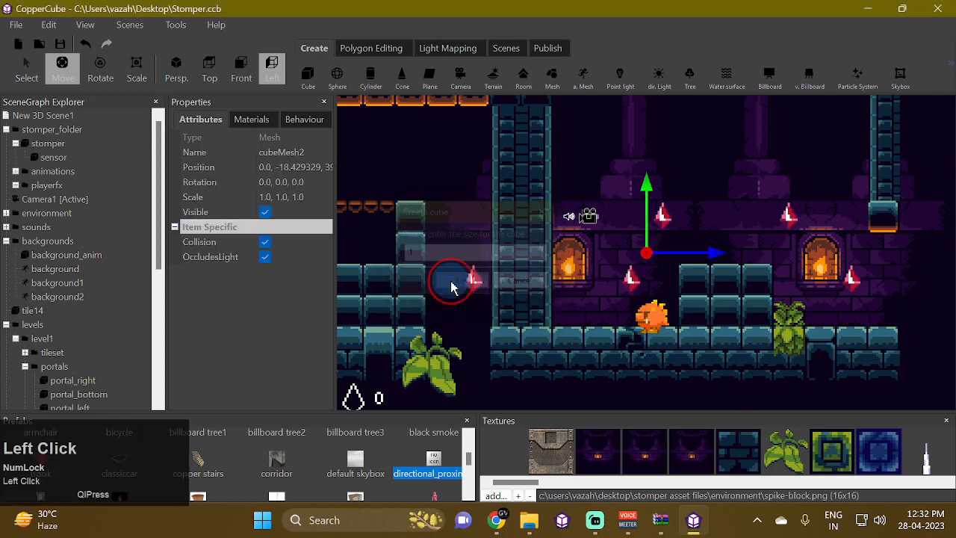
{"action": "scroll", "coordinate": [359, 200], "scroll_direction": "down", "scroll_amount": 1}
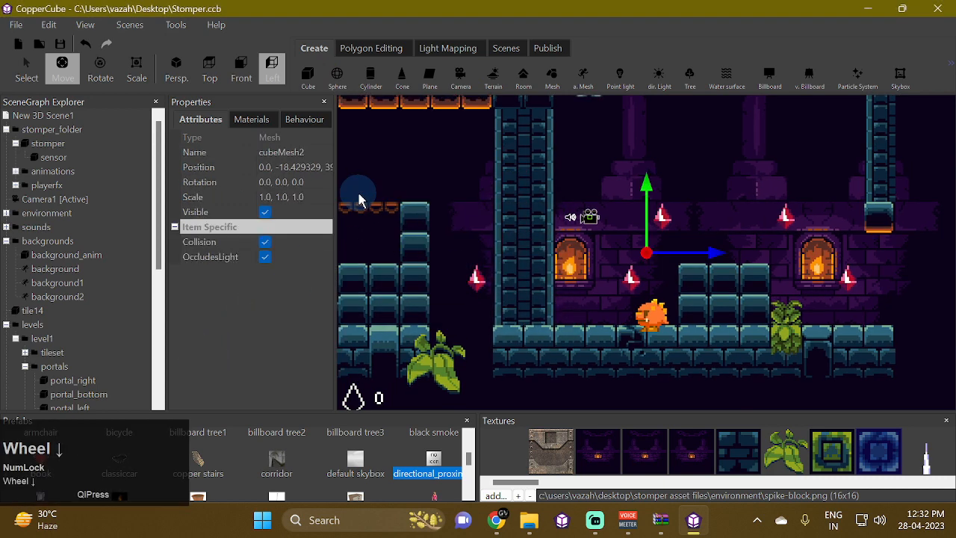
{"action": "left_click", "coordinate": [317, 197]}
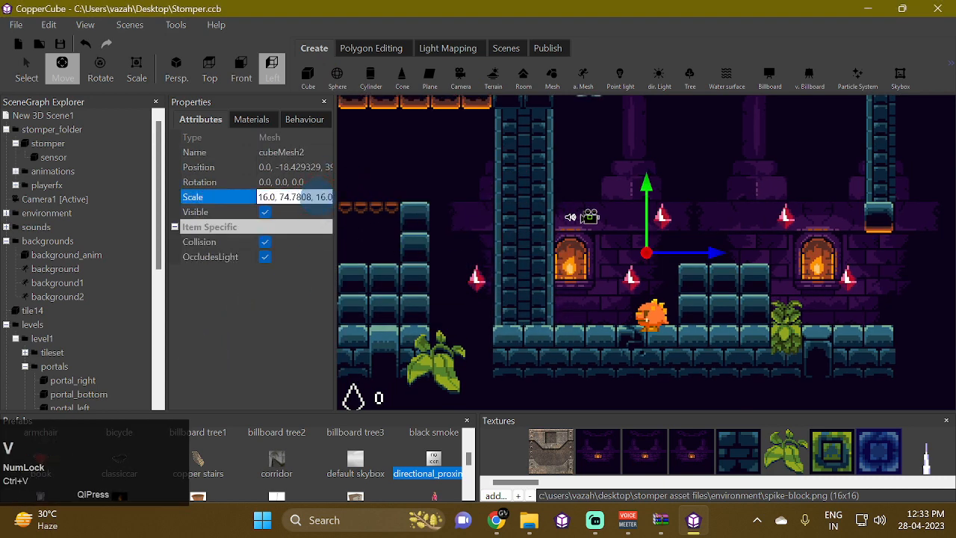
{"action": "key", "text": "Return"}
Step: Place the scaled cubeMesh2 over the proximity area by giving it Directional_proximity1's position
{"action": "scroll", "coordinate": [90, 381], "scroll_direction": "down", "scroll_amount": 6}
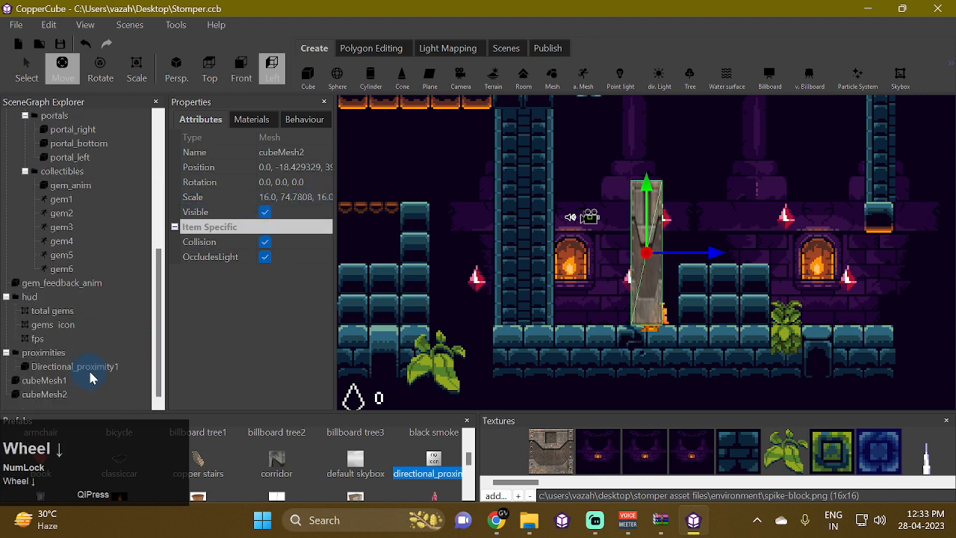
{"action": "left_click", "coordinate": [90, 367]}
{"action": "left_click", "coordinate": [275, 167]}
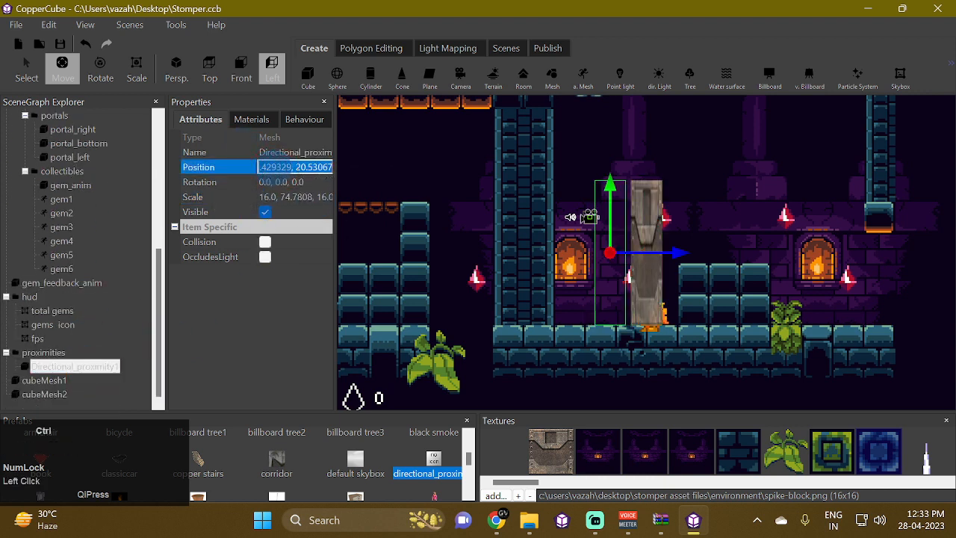
{"action": "scroll", "coordinate": [90, 372], "scroll_direction": "down", "scroll_amount": 1}
{"action": "left_click", "coordinate": [45, 395]}
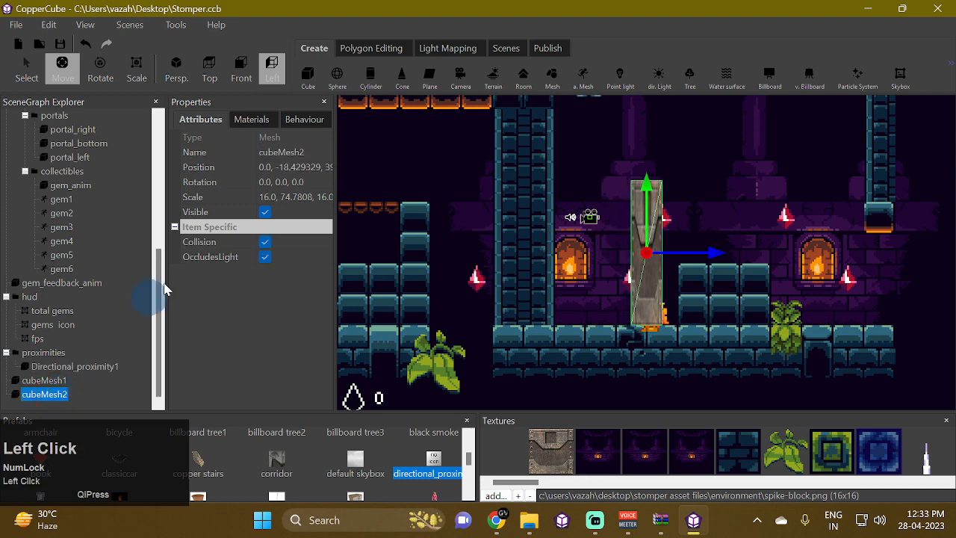
{"action": "left_click", "coordinate": [281, 167]}
{"action": "key", "text": "Return"}
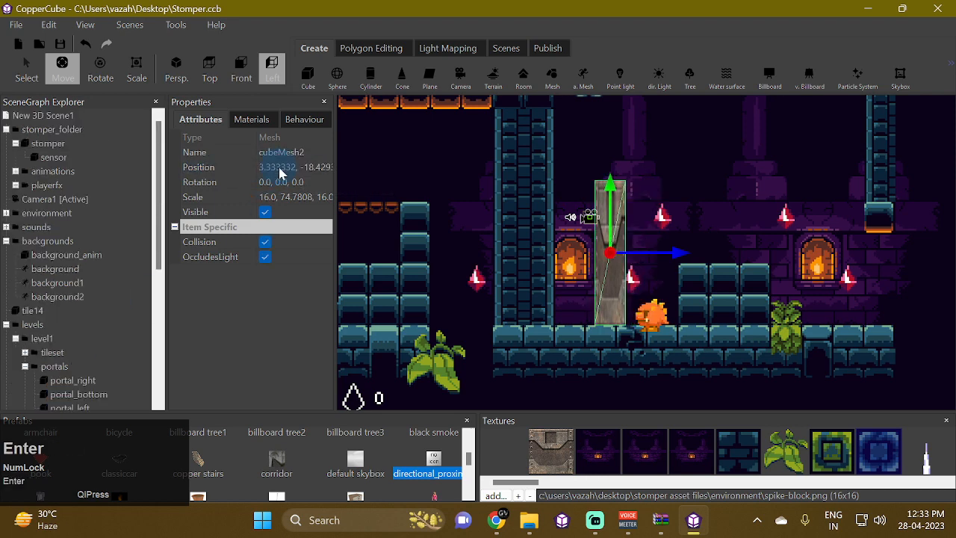
Step: Set cubeMesh2's material to Transparent (add)
{"action": "left_click", "coordinate": [253, 120]}
{"action": "left_click", "coordinate": [281, 162]}
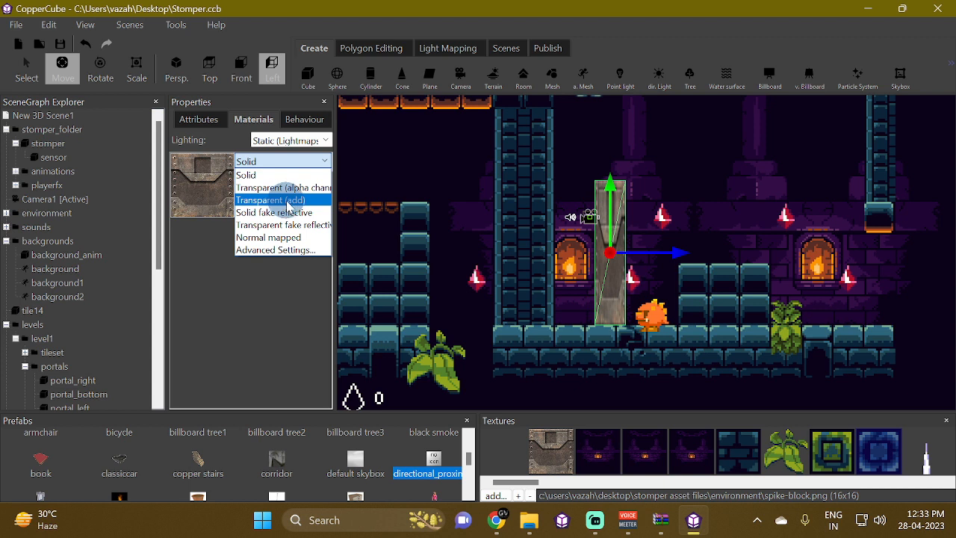
{"action": "left_click", "coordinate": [288, 201]}
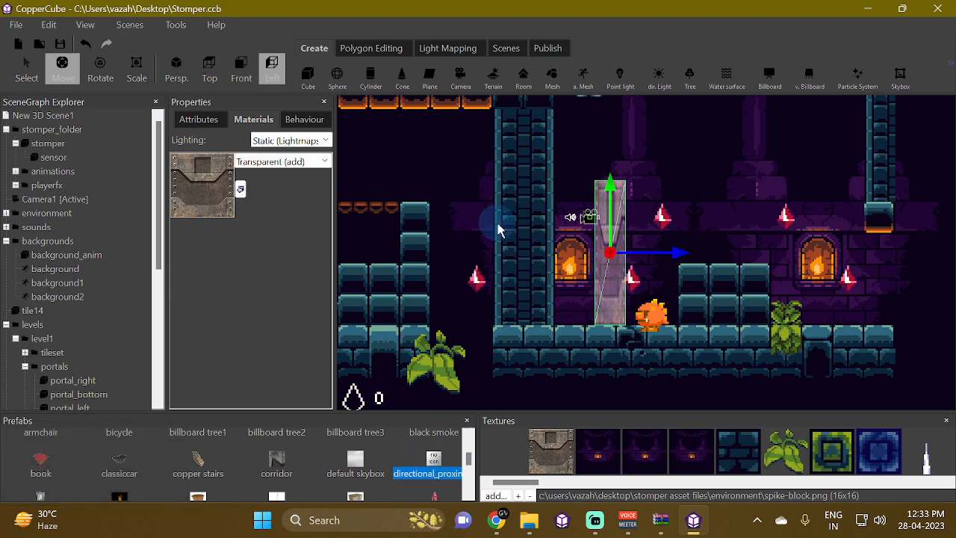
Step: Test-play the level, walking the player toward the transparent marker cube, and end the test
{"action": "key", "text": "ctrl+F10"}
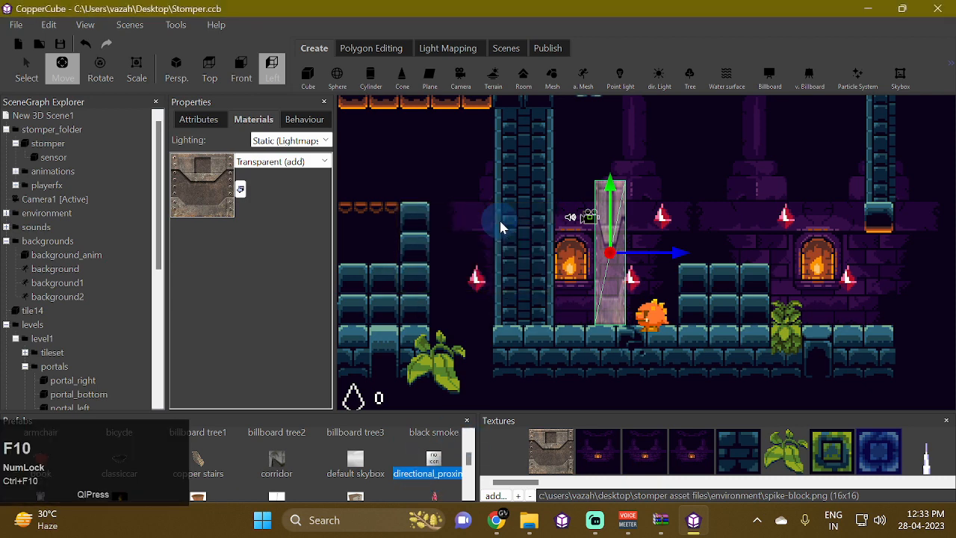
{"action": "key", "text": "Right"}
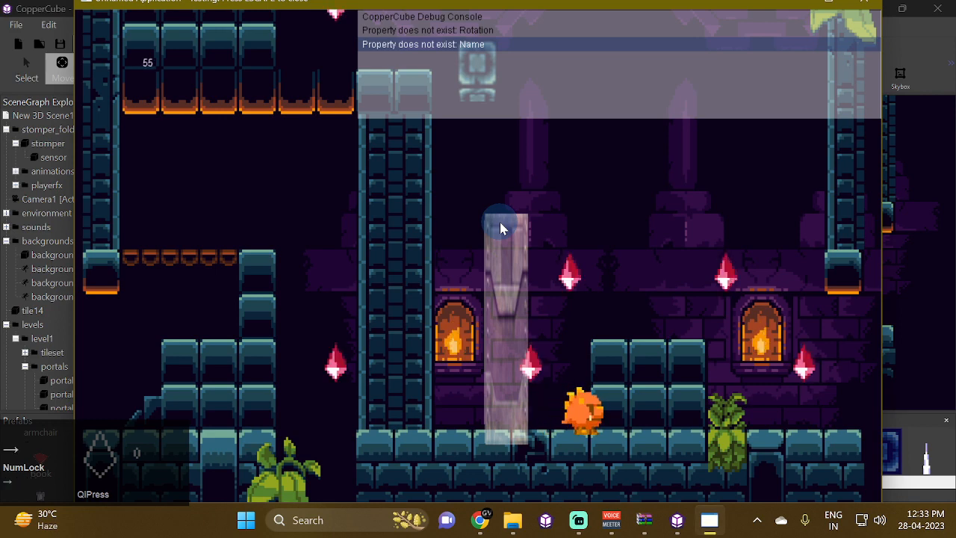
{"action": "key", "text": "Left"}
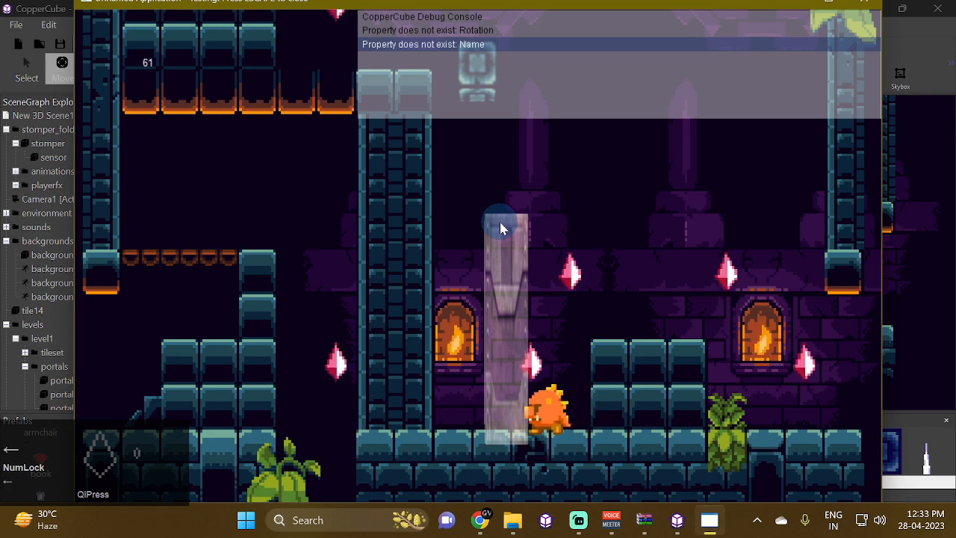
{"action": "key", "text": "Escape"}
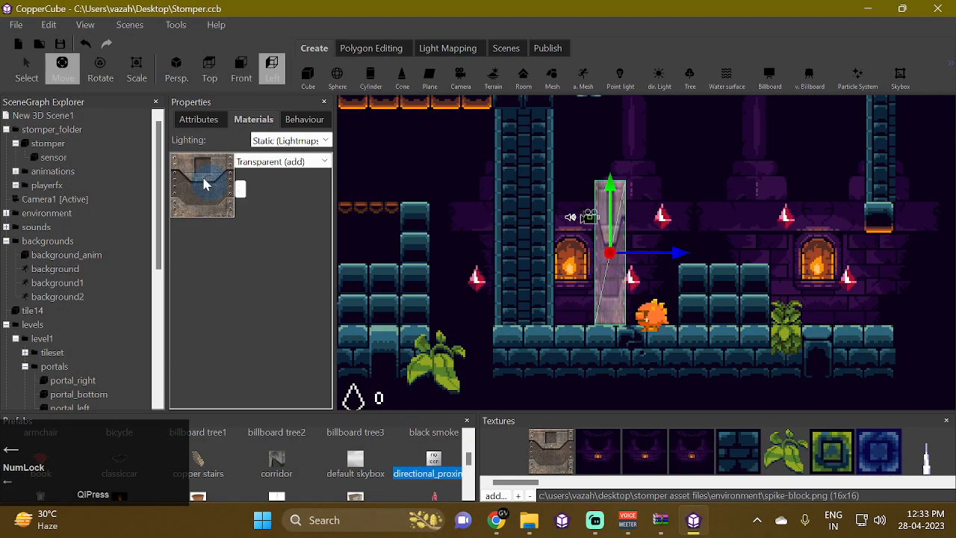
Step: Turn off collision for cubeMesh2
{"action": "left_click", "coordinate": [214, 125]}
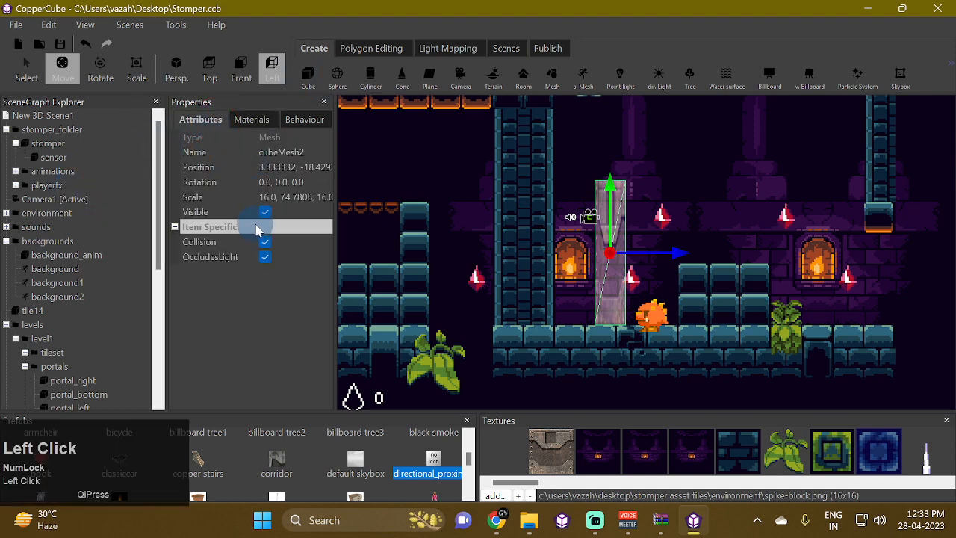
{"action": "left_click", "coordinate": [265, 243]}
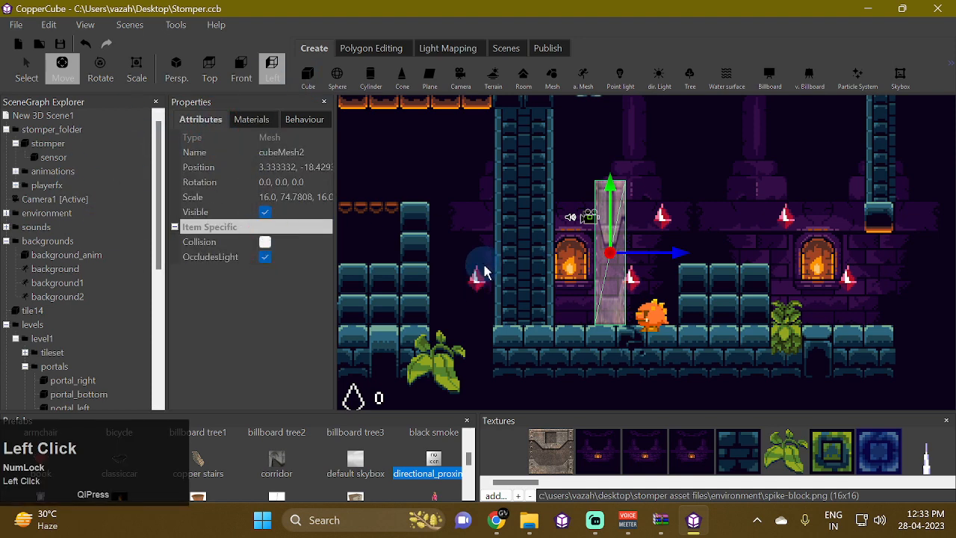
Step: Test-play the level and walk the player back and forth through the transparent marker cube to check the texture changes
{"action": "key", "text": "ctrl+Left"}
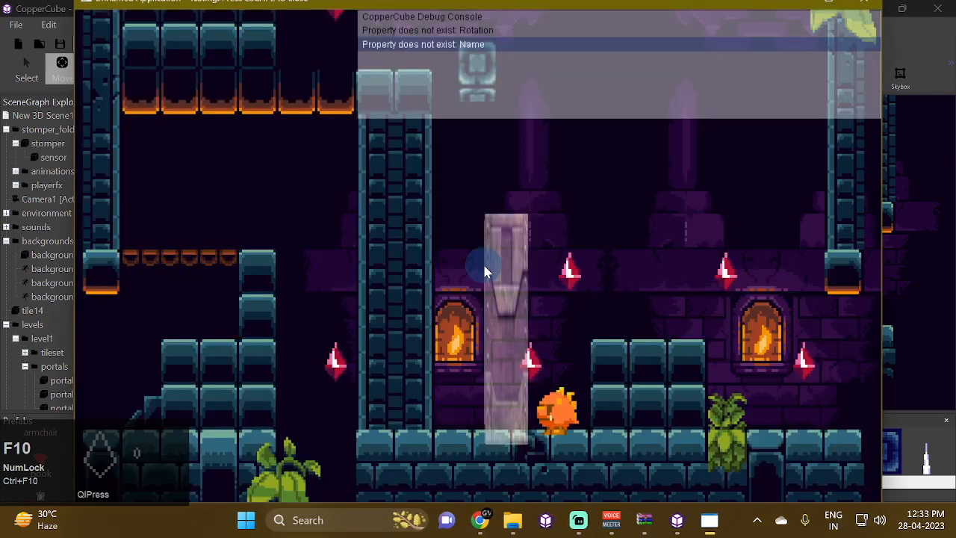
{"action": "key", "text": "Left"}
{"action": "key", "text": "Right"}
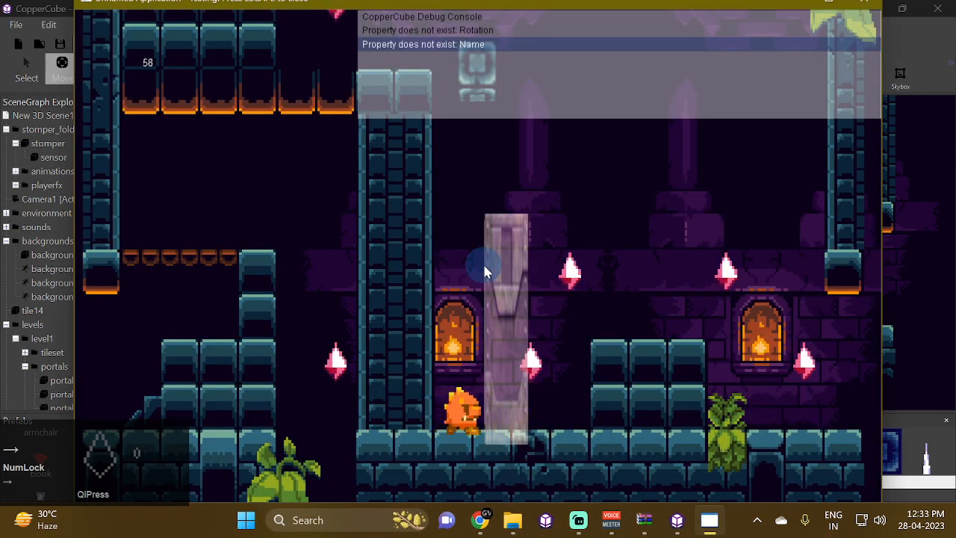
{"action": "key", "text": "Left"}
{"action": "key", "text": "Right"}
{"action": "key", "text": "Left"}
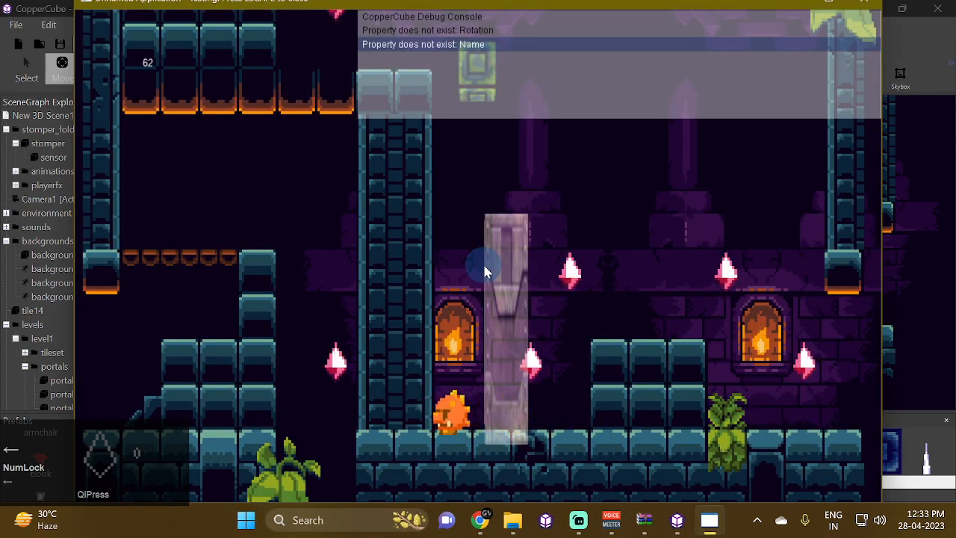
{"action": "key", "text": "Right"}
{"action": "key", "text": "Left"}
{"action": "key", "text": "Right"}
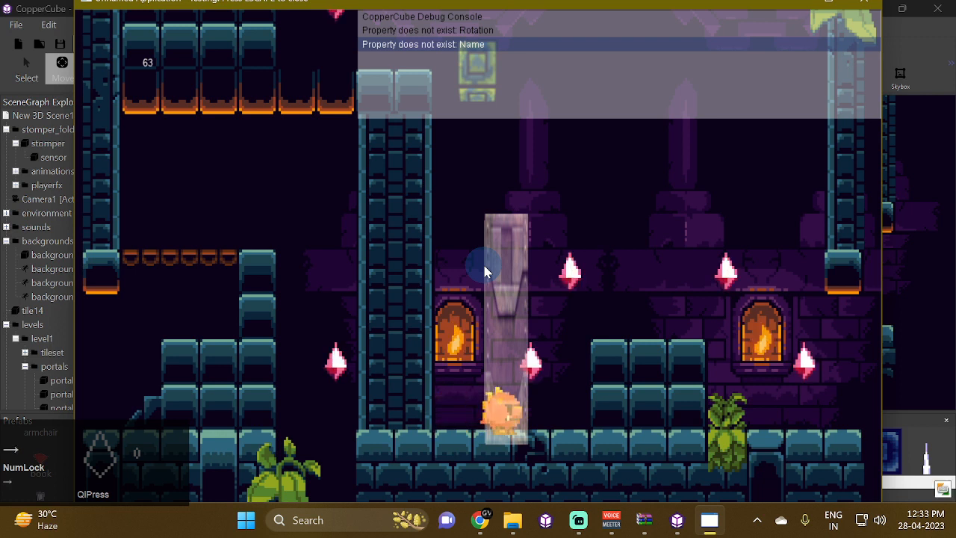
{"action": "key", "text": "space"}
{"action": "key", "text": "Left"}
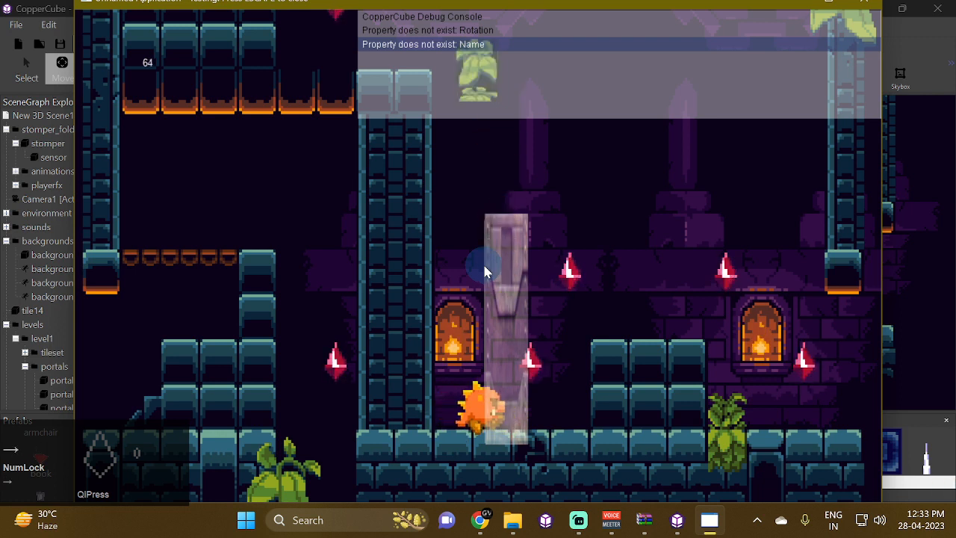
{"action": "key", "text": "Right"}
{"action": "key", "text": "Left"}
{"action": "key", "text": "Right"}
{"action": "key", "text": "Left"}
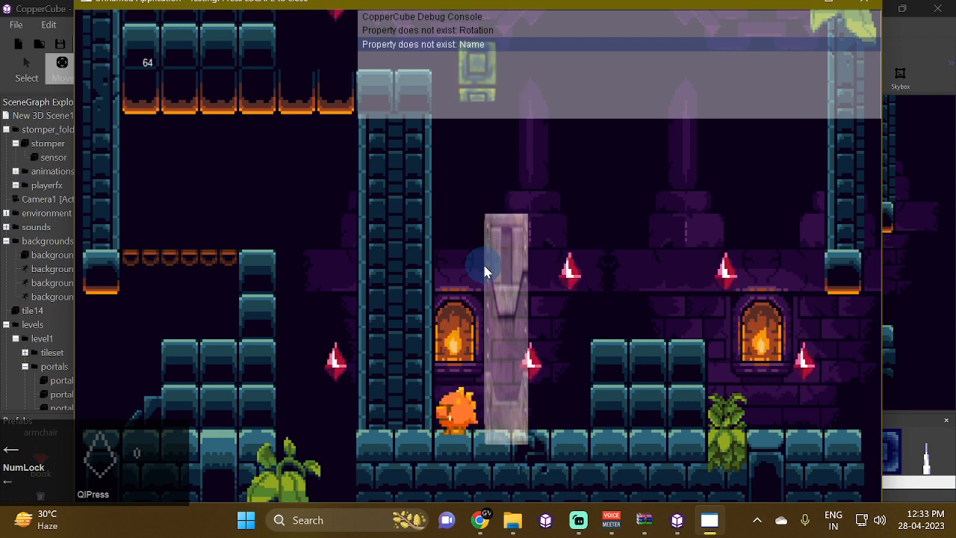
{"action": "key", "text": "Right"}
Step: Make the player jump repeatedly in place at the left edge of the marker cube to check the vertical direction response
{"action": "key", "text": "space"}
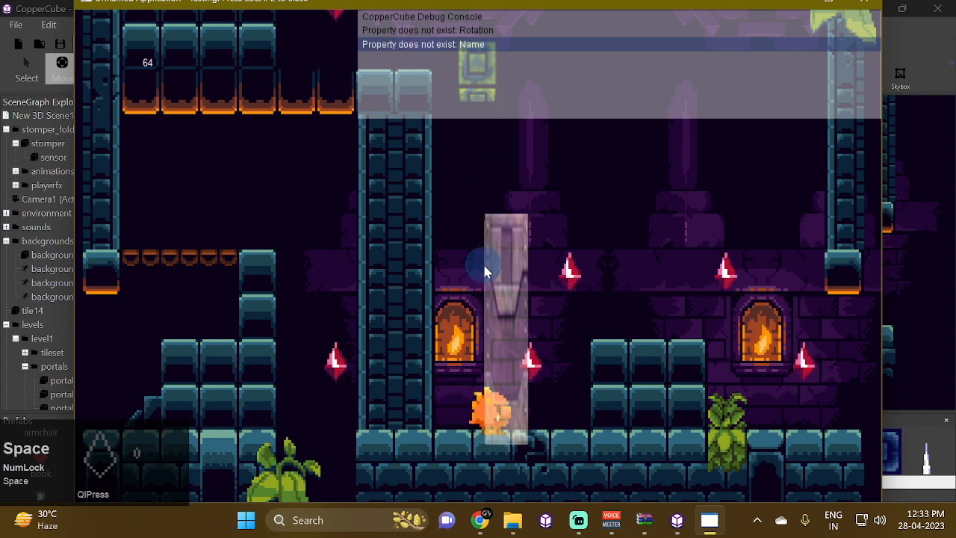
{"action": "key", "text": "space"}
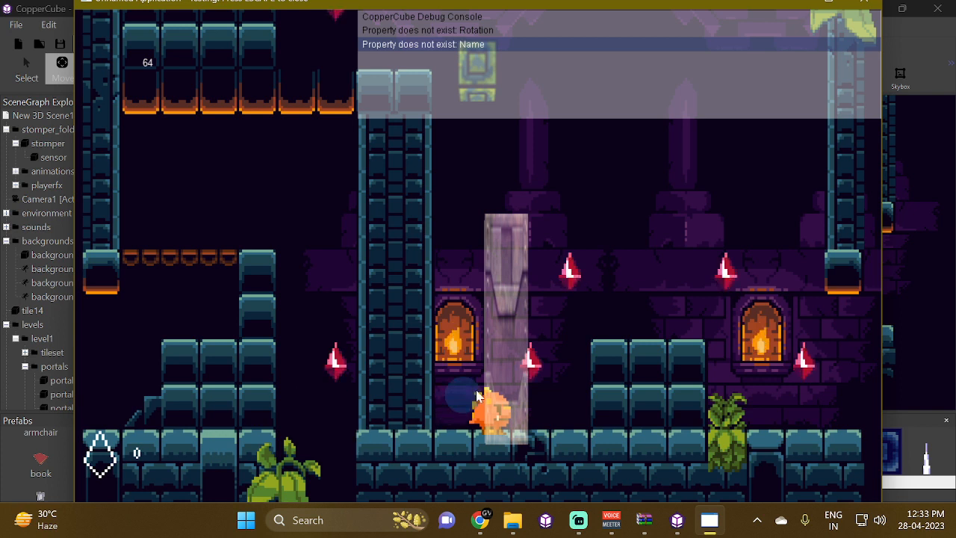
{"action": "key", "text": "space"}
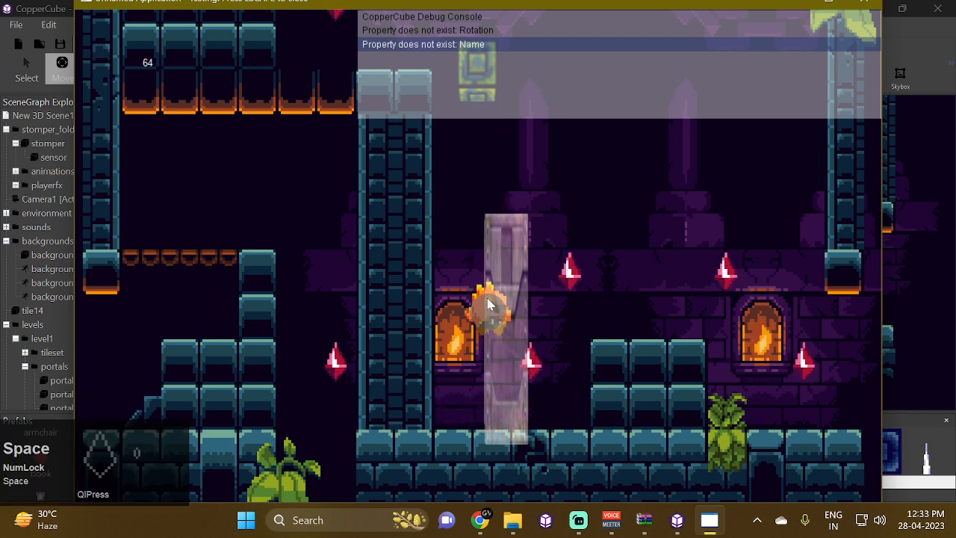
{"action": "key", "text": "space"}
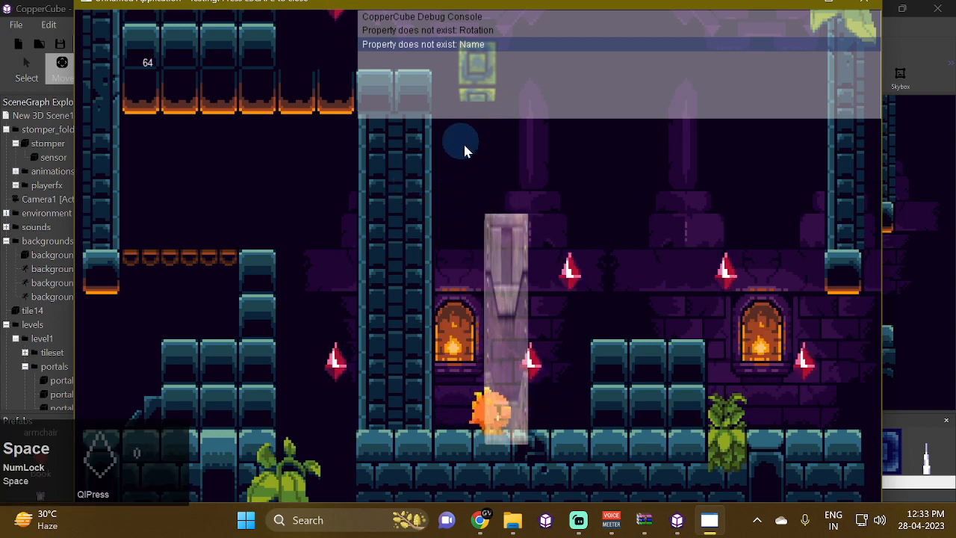
{"action": "key", "text": "space"}
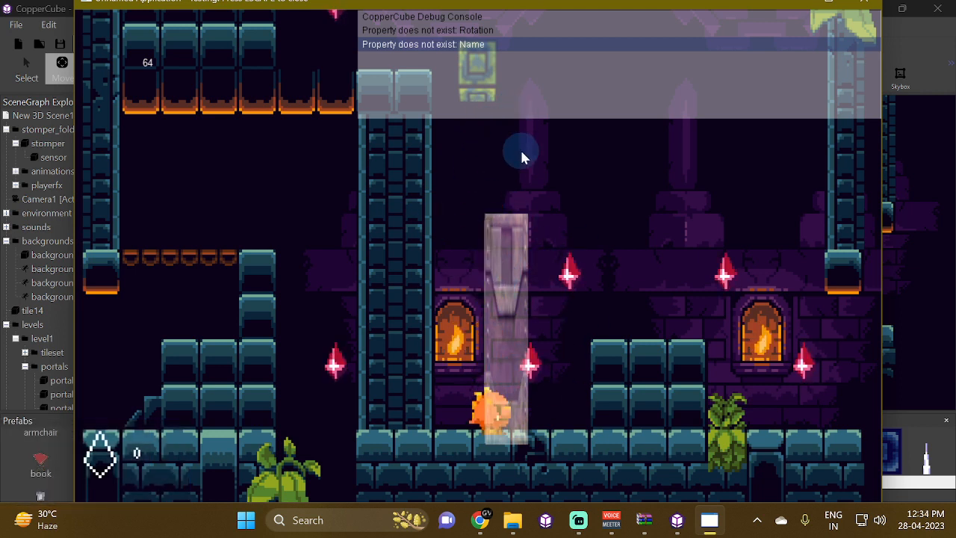
Step: Move the player in short alternating steps within the marked proximity area, finishing at its right edge
{"action": "key", "text": "Right"}
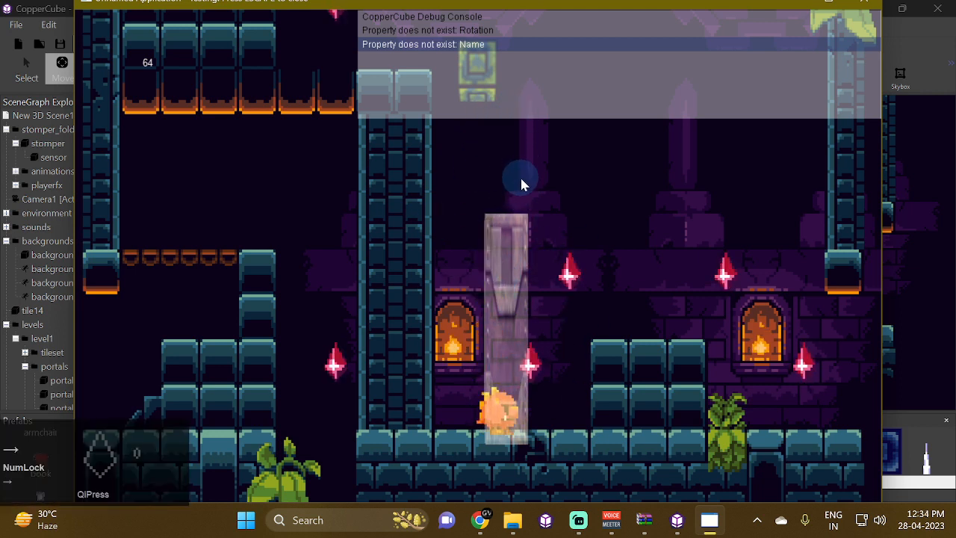
{"action": "key", "text": "Left"}
{"action": "key", "text": "Right"}
{"action": "key", "text": "Left"}
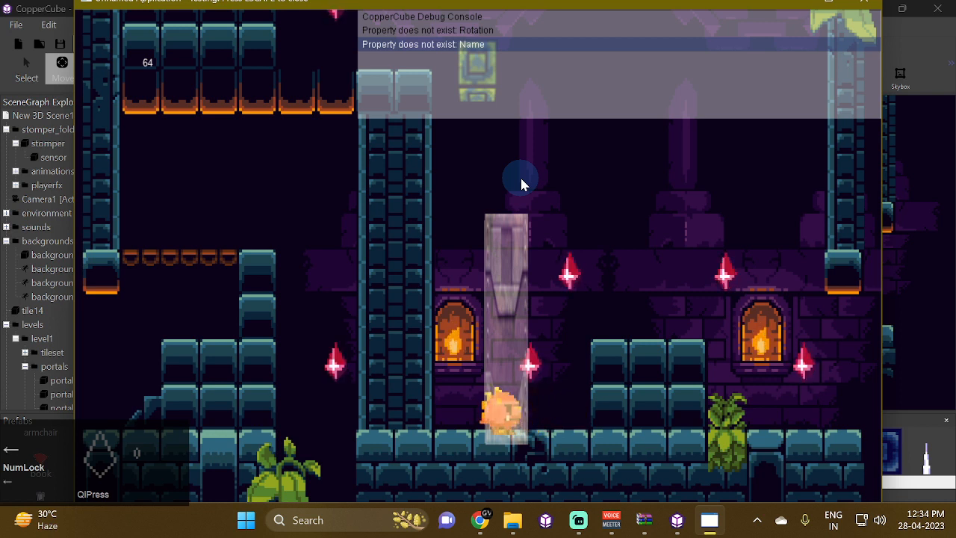
{"action": "key", "text": "Right"}
{"action": "key", "text": "Left"}
{"action": "key", "text": "Right"}
{"action": "key", "text": "Left"}
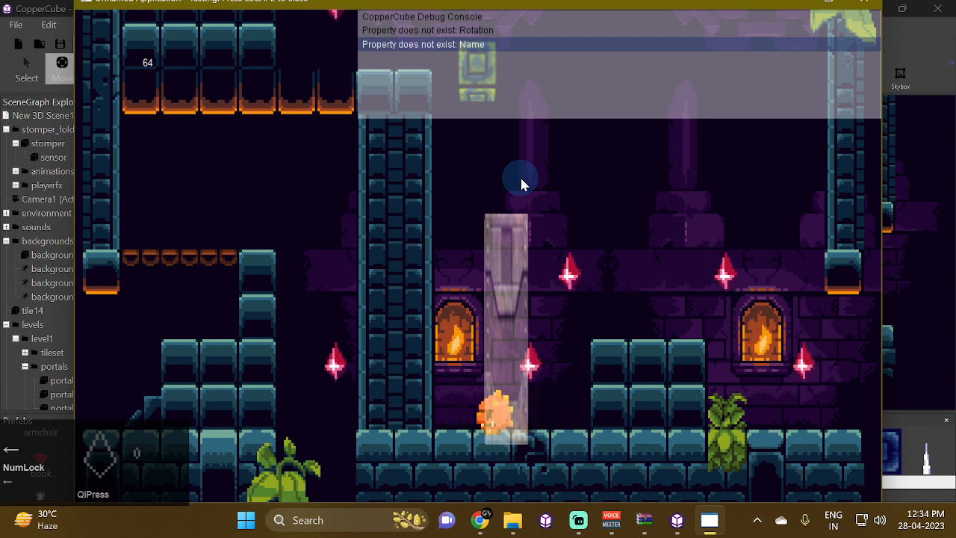
{"action": "key", "text": "Right"}
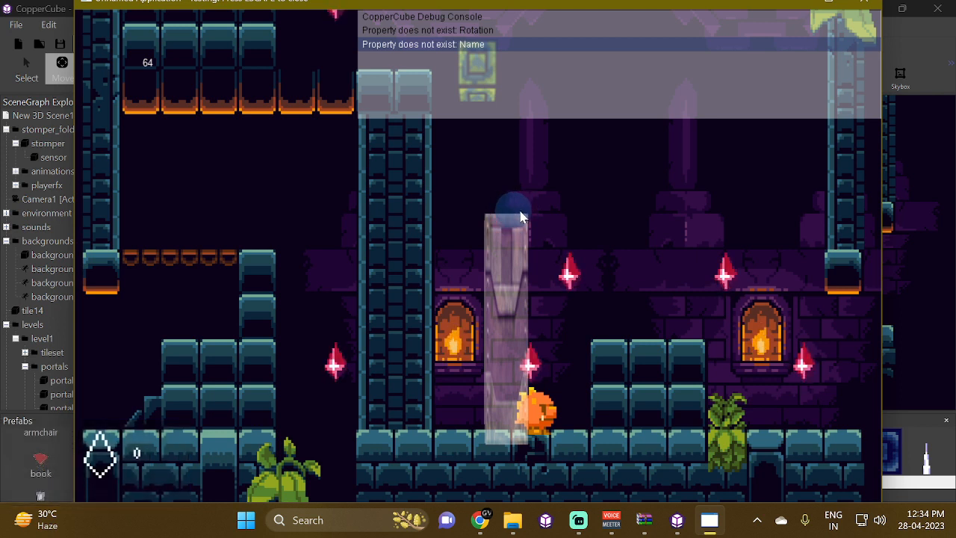
Step: Test combined jumps and sideways moves in and around the marked proximity area, and end the test
{"action": "key", "text": "space"}
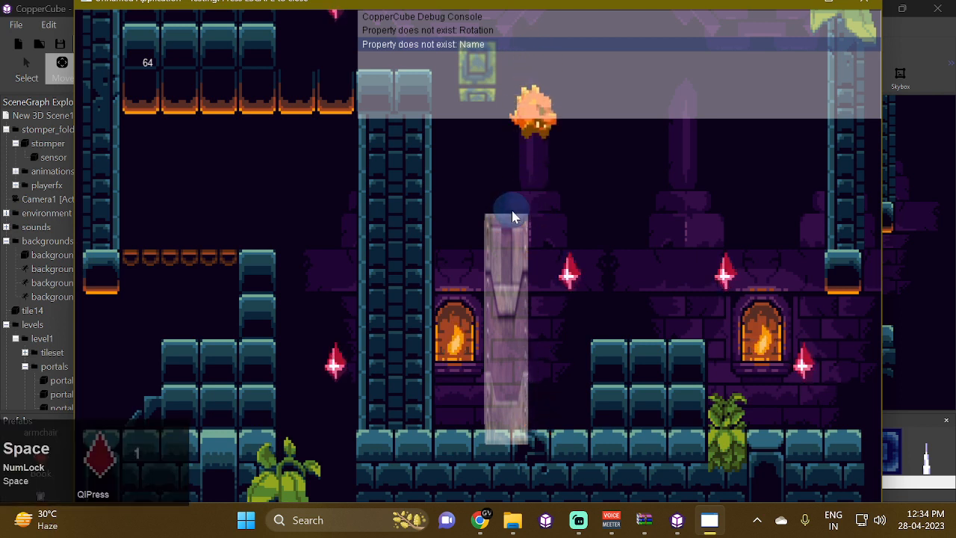
{"action": "key", "text": "Left"}
{"action": "key", "text": "Right"}
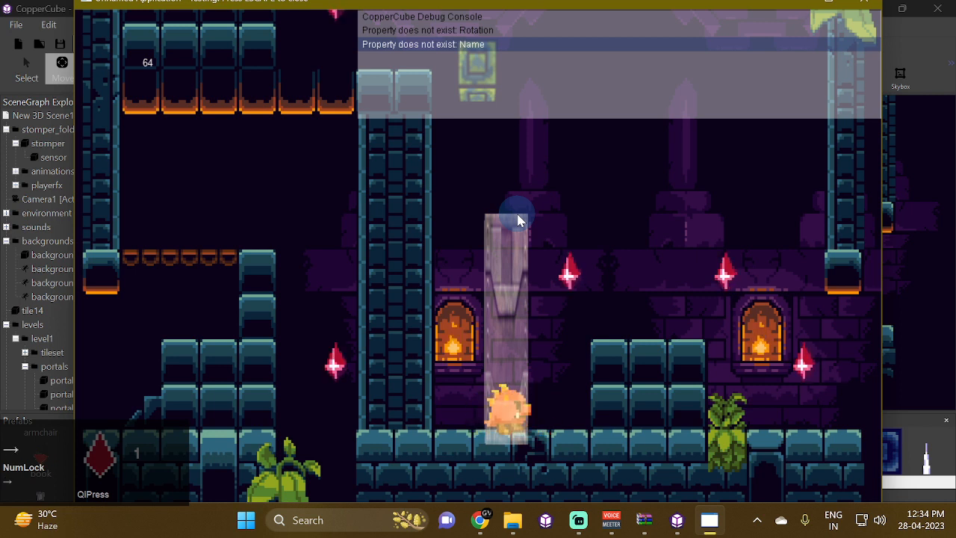
{"action": "key", "text": "Left"}
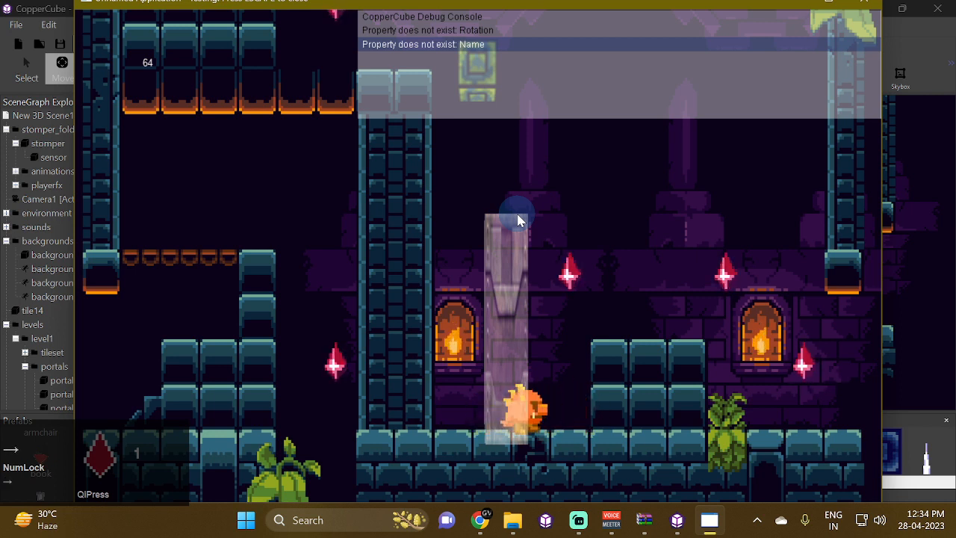
{"action": "key", "text": "space"}
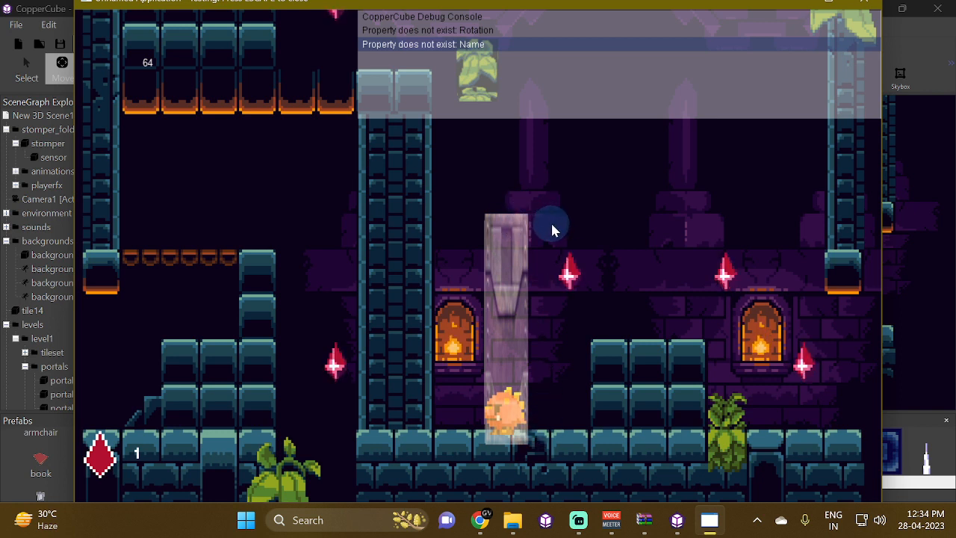
{"action": "key", "text": "space"}
{"action": "key", "text": "Left"}
{"action": "key", "text": "Right"}
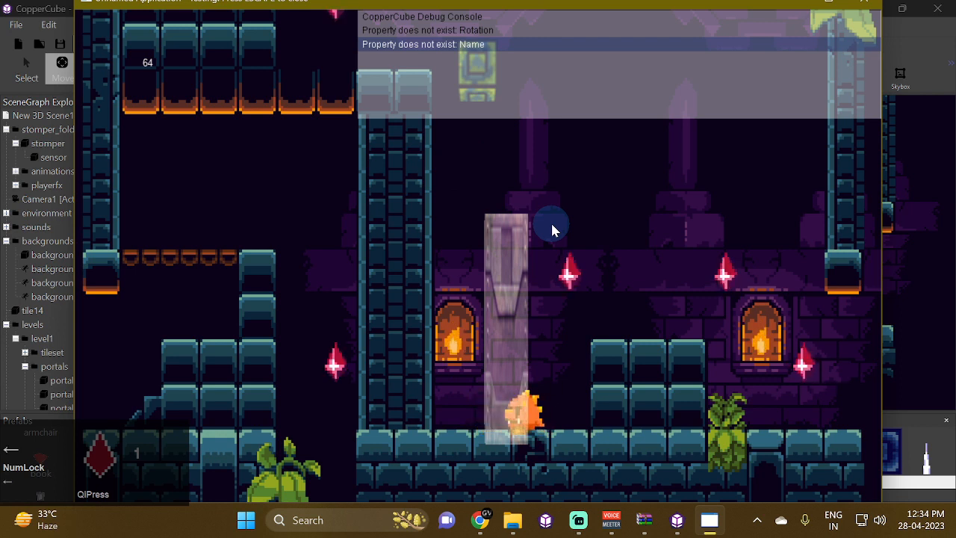
{"action": "key", "text": "space"}
{"action": "key", "text": "Left"}
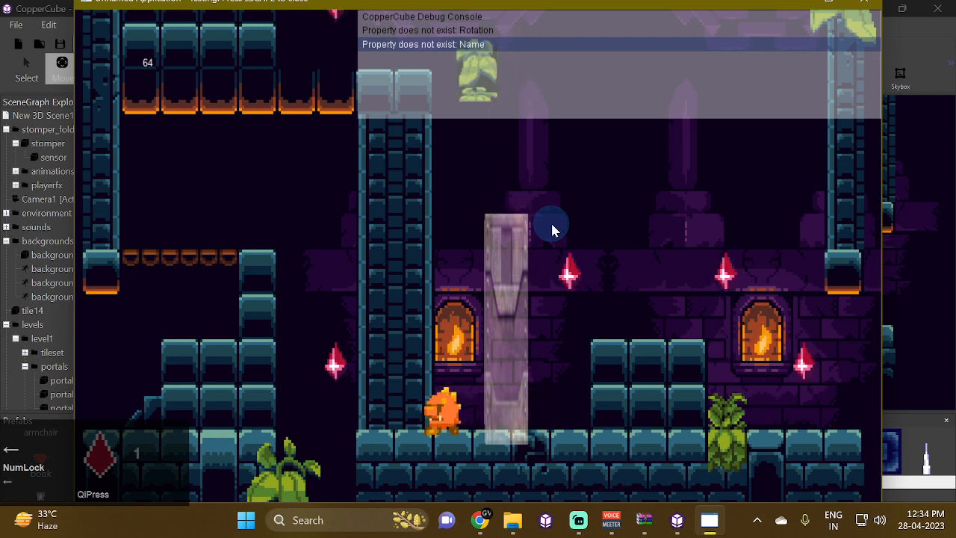
{"action": "key", "text": "space"}
{"action": "key", "text": "Right"}
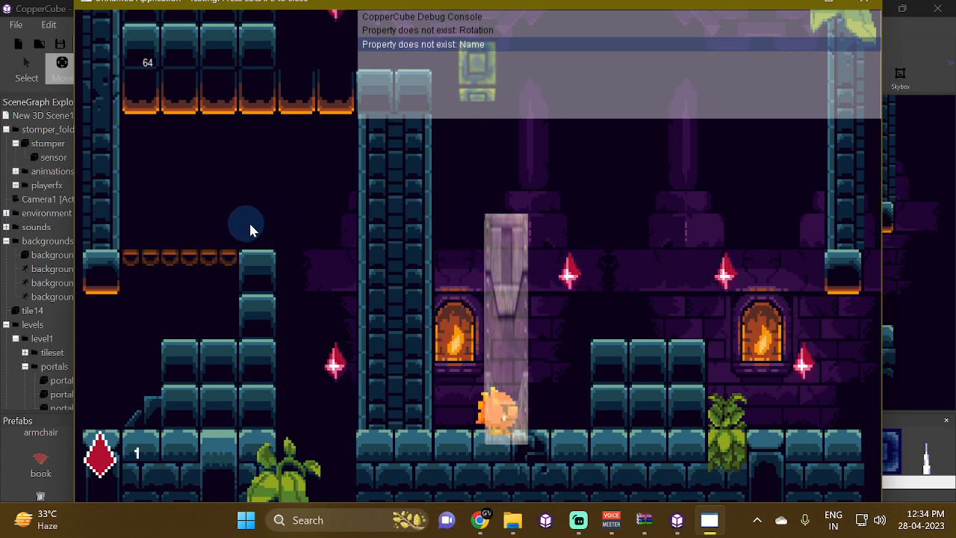
{"action": "left_click", "coordinate": [864, 2]}
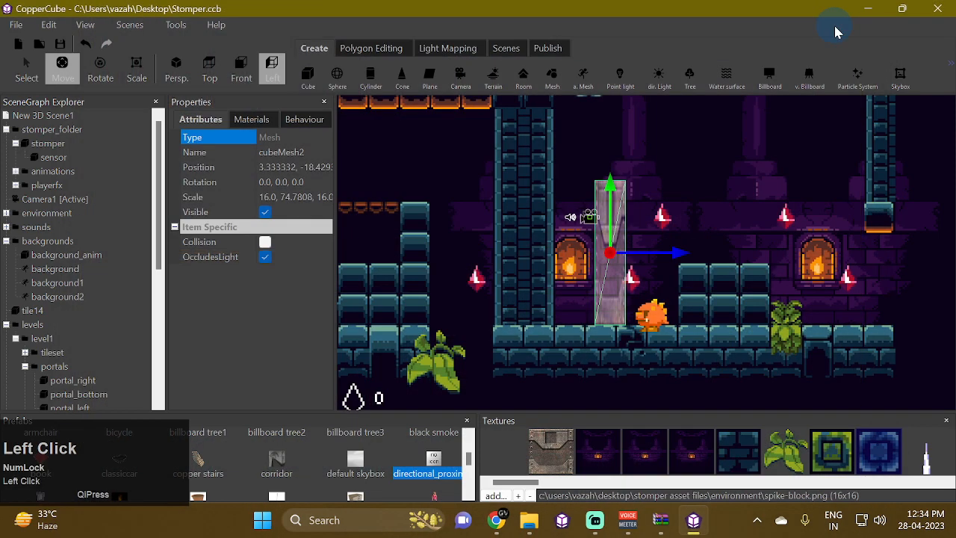
Step: Duplicate the Directional proximity 1.0 behaviour on Directional_proximity1
{"action": "scroll", "coordinate": [58, 351], "scroll_direction": "down", "scroll_amount": 6}
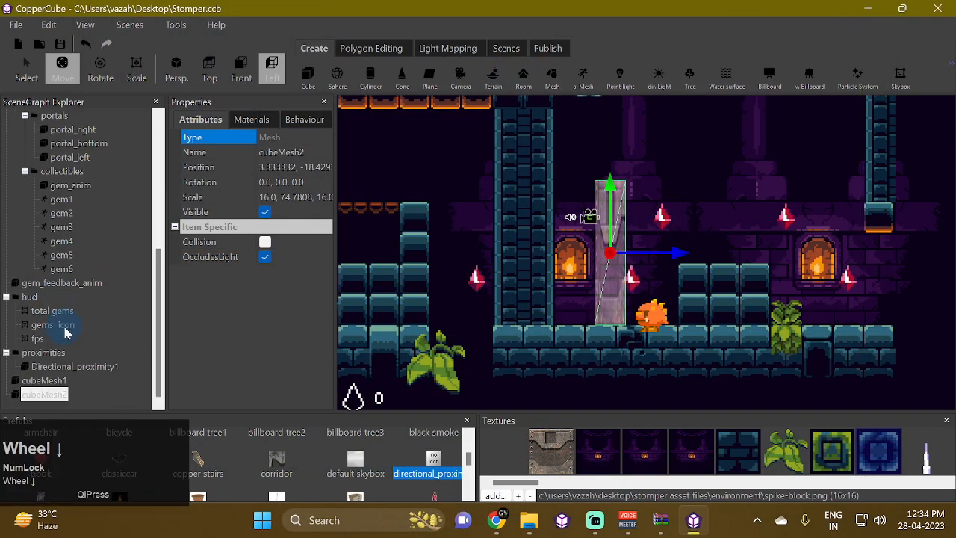
{"action": "left_click", "coordinate": [67, 367]}
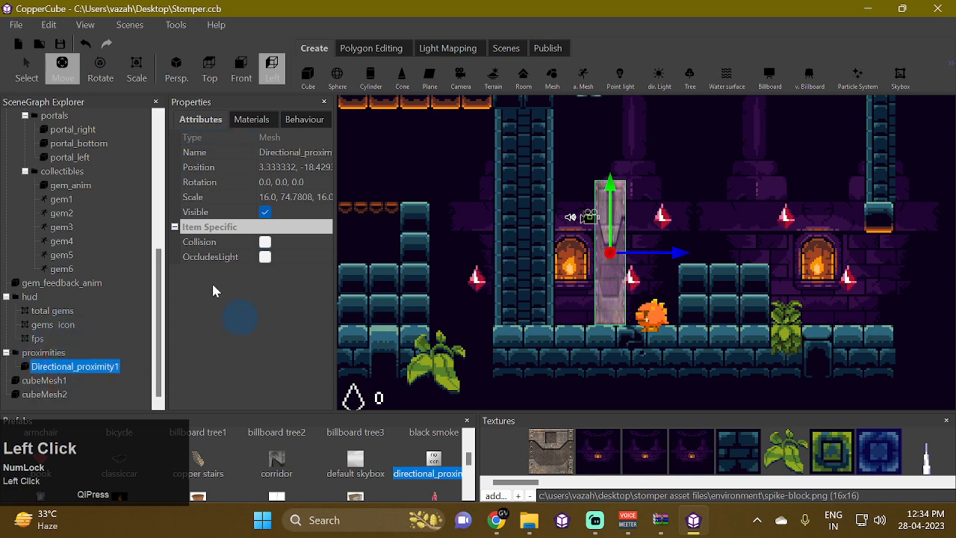
{"action": "left_click", "coordinate": [305, 120]}
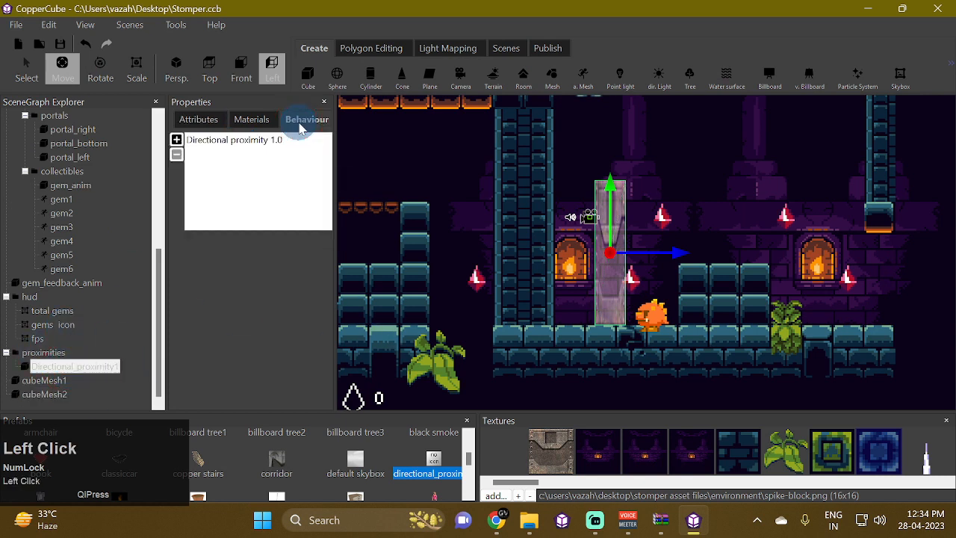
{"action": "left_click", "coordinate": [253, 141]}
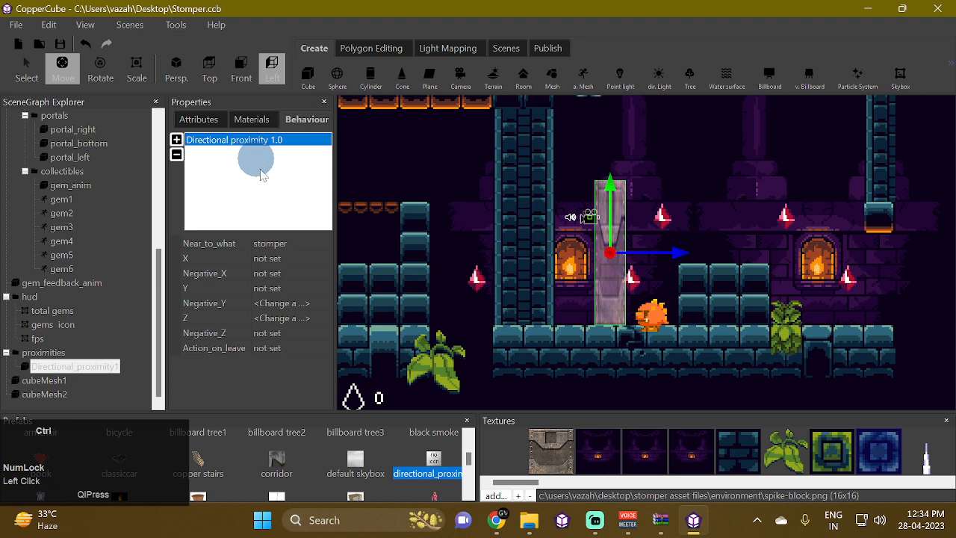
{"action": "key", "text": "ctrl+b"}
{"action": "key", "text": "ctrl+j"}
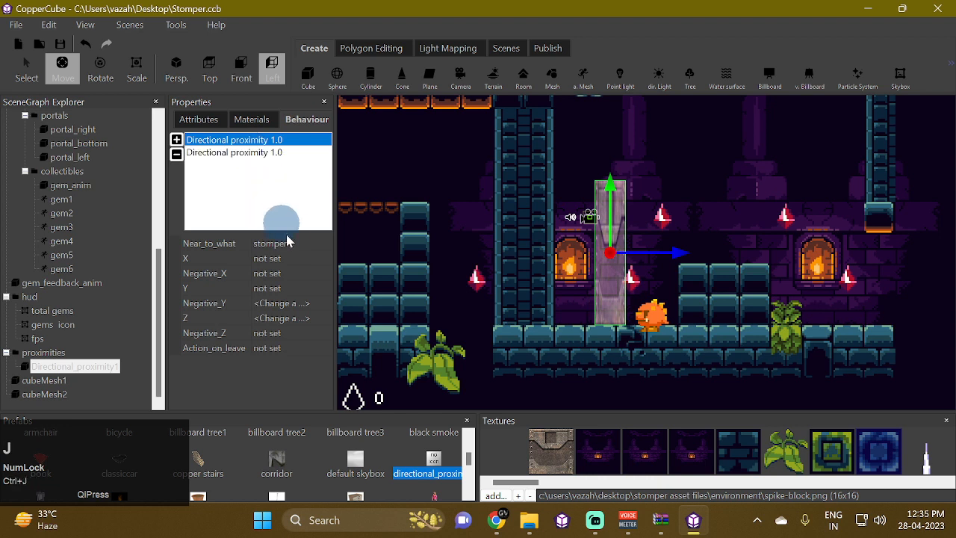
Step: Remove the Change a texture action from Negative_Y in the first Directional proximity behaviour
{"action": "left_click", "coordinate": [258, 154]}
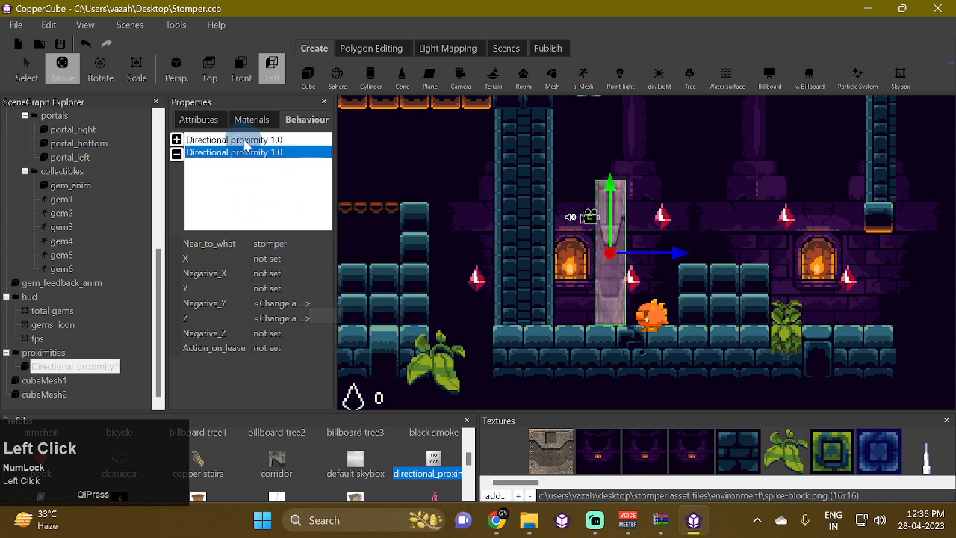
{"action": "left_click", "coordinate": [247, 141]}
{"action": "left_click", "coordinate": [320, 319]}
{"action": "left_click", "coordinate": [325, 304]}
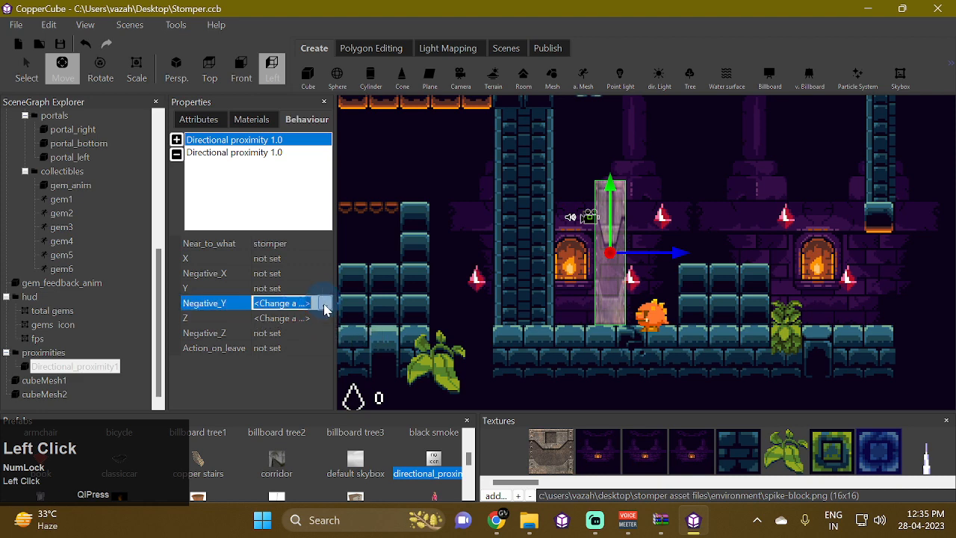
{"action": "left_click", "coordinate": [324, 319]}
{"action": "left_click", "coordinate": [326, 305]}
{"action": "left_click", "coordinate": [324, 304]}
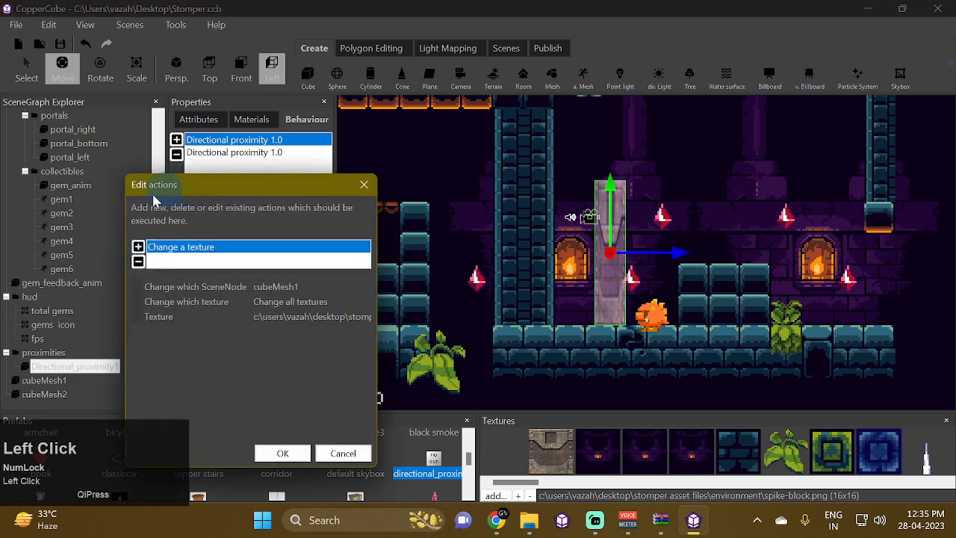
{"action": "left_click", "coordinate": [138, 262]}
{"action": "left_click", "coordinate": [283, 453]}
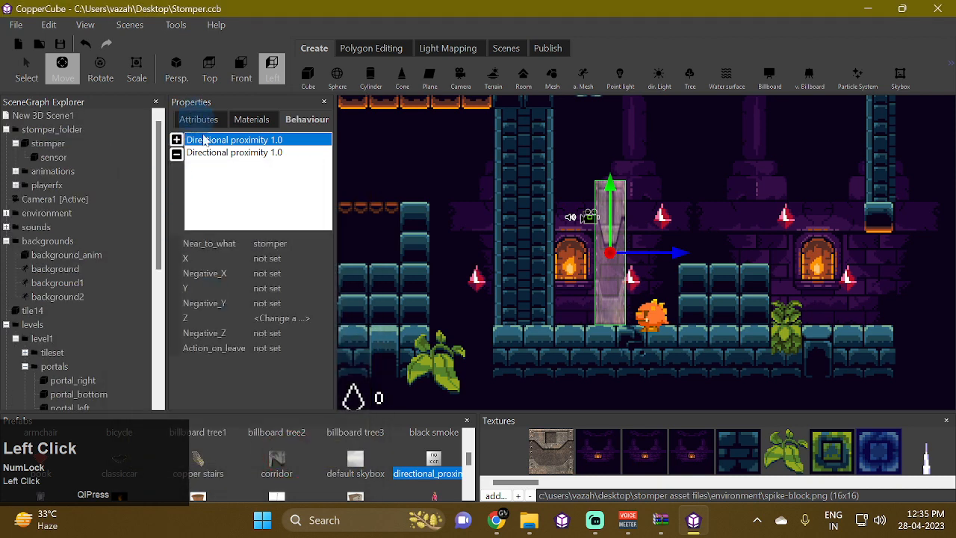
Step: Remove the Change a texture action from Z in the second Directional proximity behaviour
{"action": "left_click", "coordinate": [222, 153]}
{"action": "left_click", "coordinate": [322, 334]}
{"action": "left_click", "coordinate": [317, 319]}
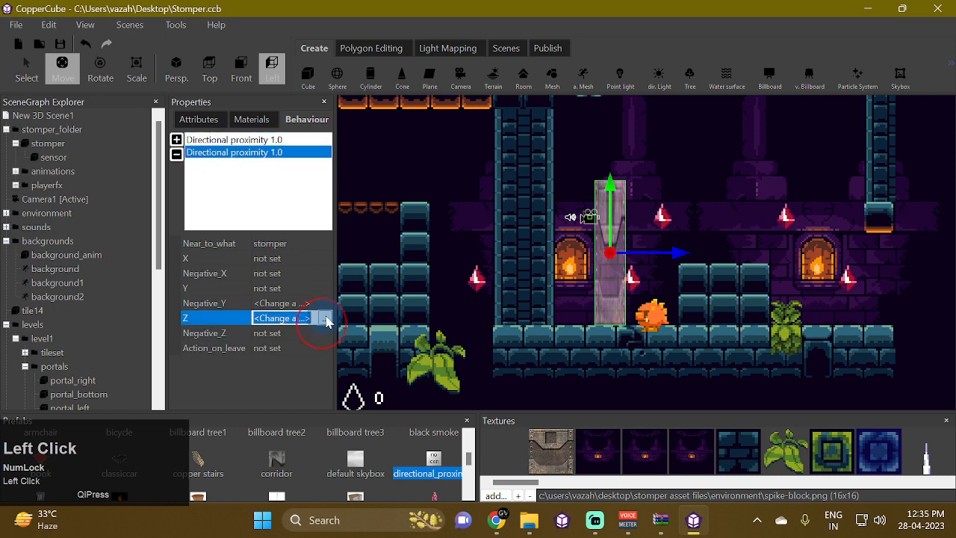
{"action": "left_click", "coordinate": [312, 320]}
{"action": "left_click", "coordinate": [138, 262]}
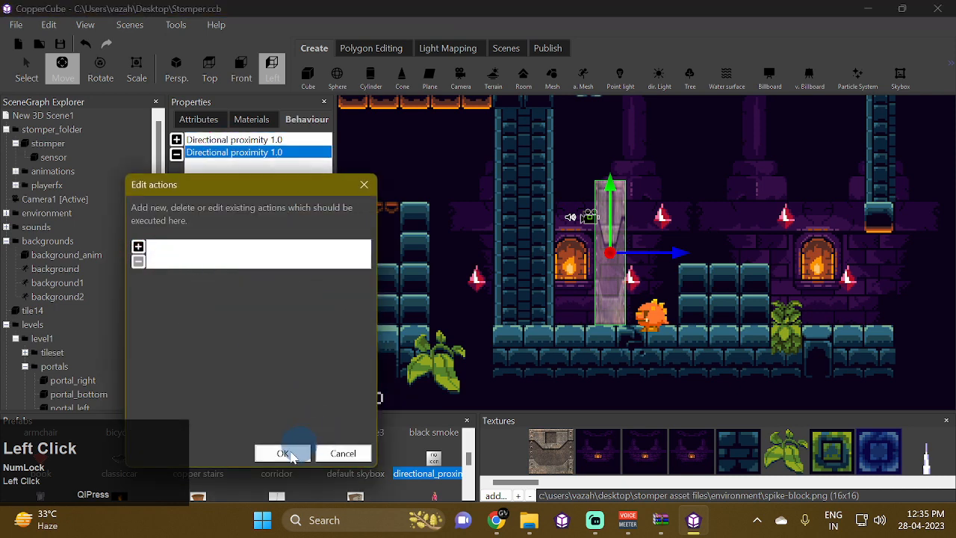
{"action": "left_click", "coordinate": [282, 452]}
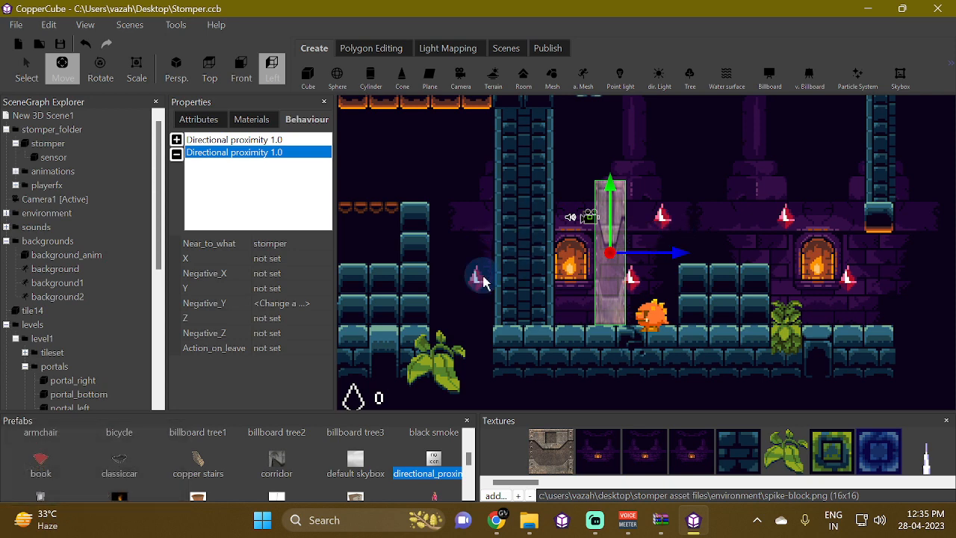
Step: Run the scene and test walking back and forth and jumping beside the proximity area
{"action": "key", "text": "ctrl+F10"}
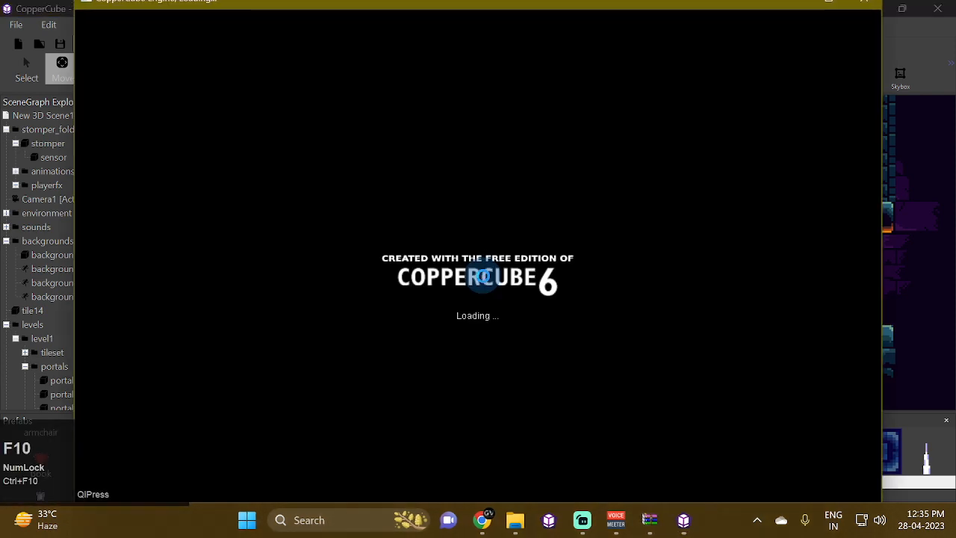
{"action": "key", "text": "Left"}
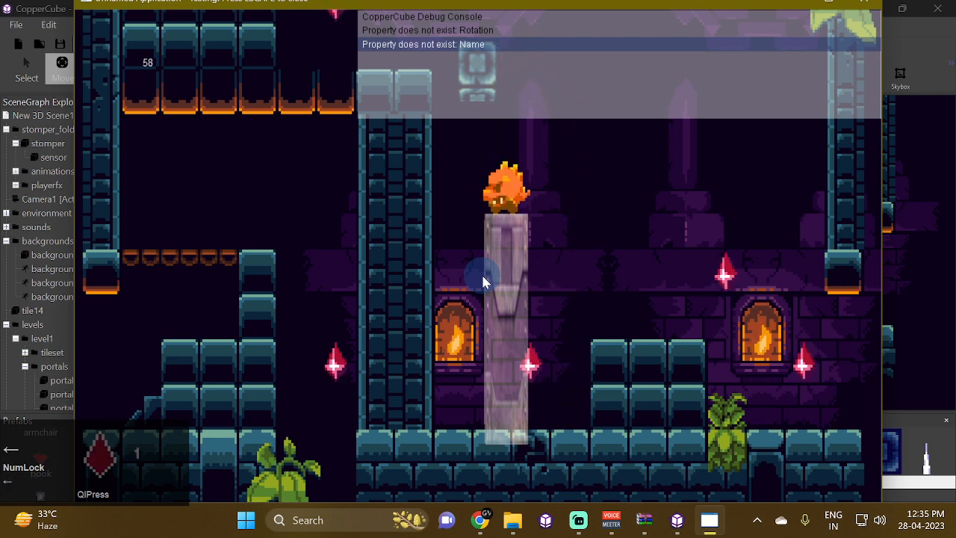
{"action": "key", "text": "Right"}
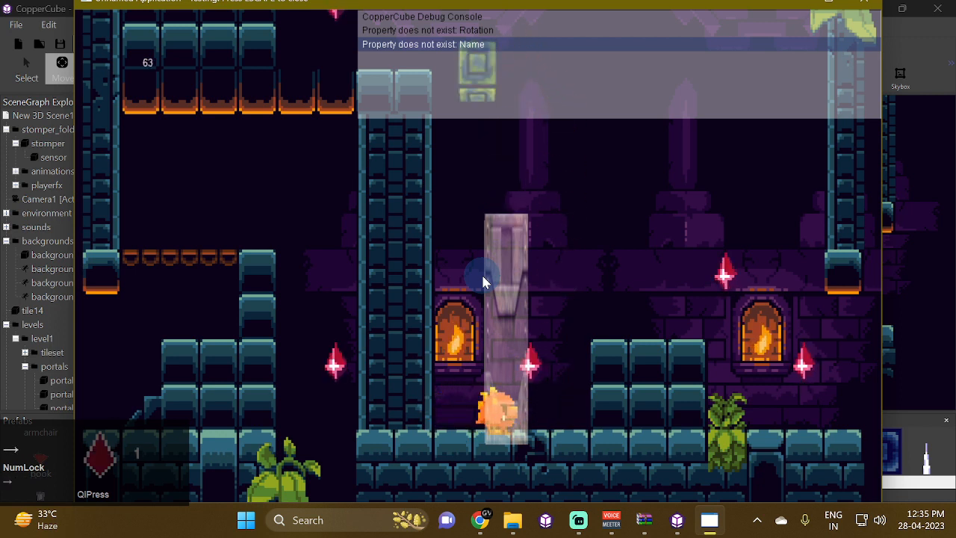
{"action": "key", "text": "space"}
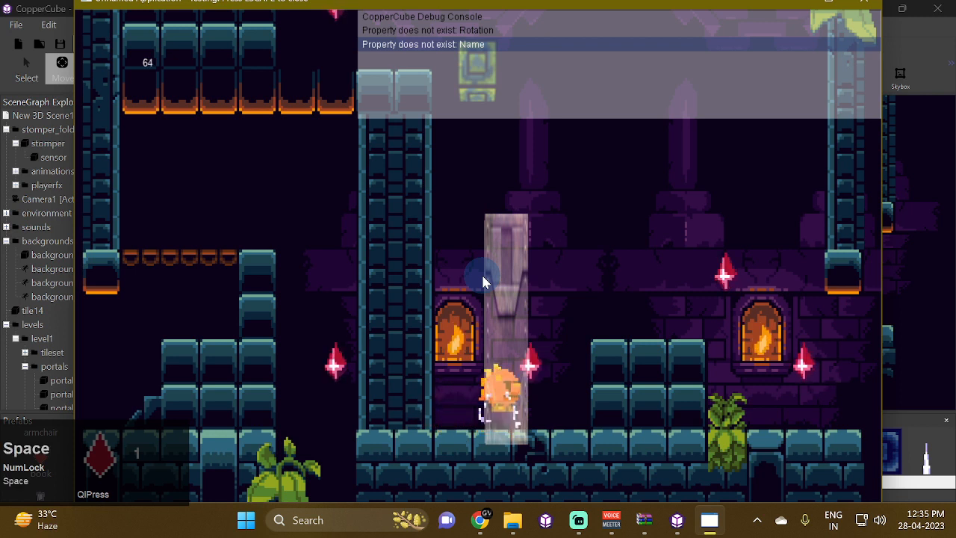
{"action": "key", "text": "Left"}
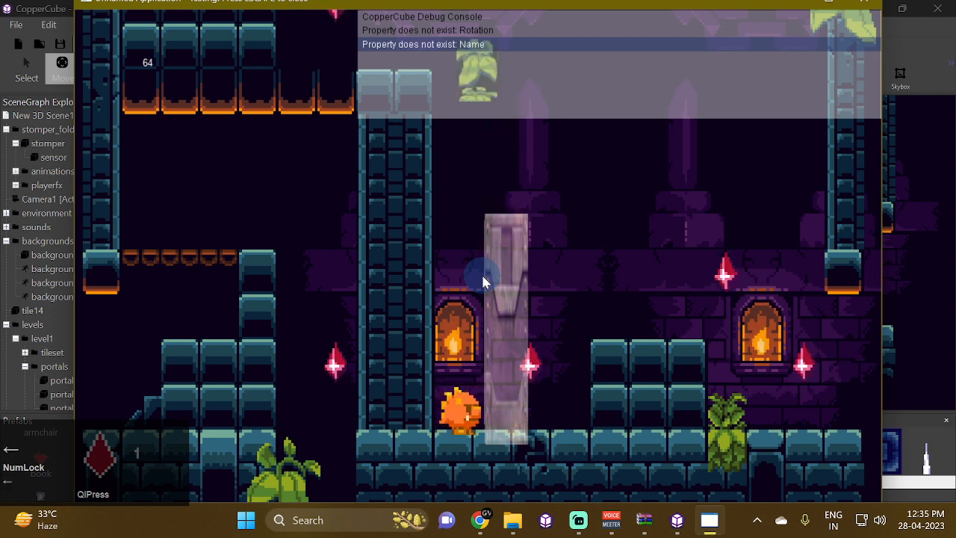
{"action": "key", "text": "Right"}
{"action": "key", "text": "Left"}
{"action": "key", "text": "Right"}
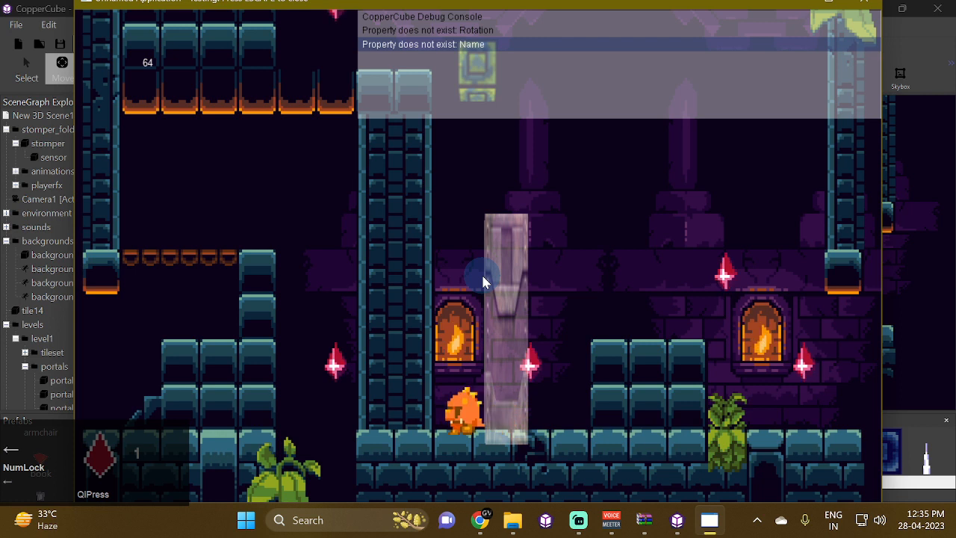
{"action": "key", "text": "Right"}
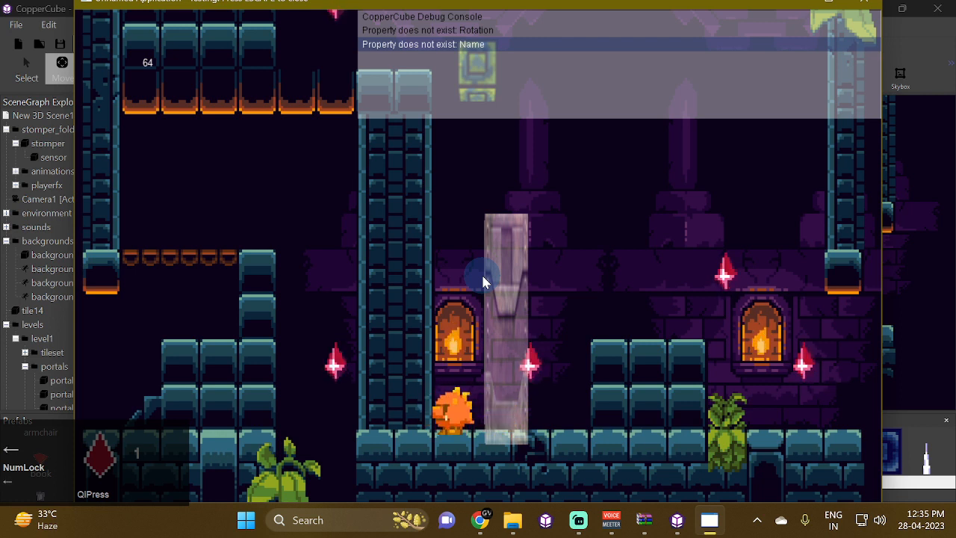
Step: Test repeated jumps with mid-air direction changes into and around the proximity area, and end the test
{"action": "key", "text": "space"}
{"action": "key", "text": "Right"}
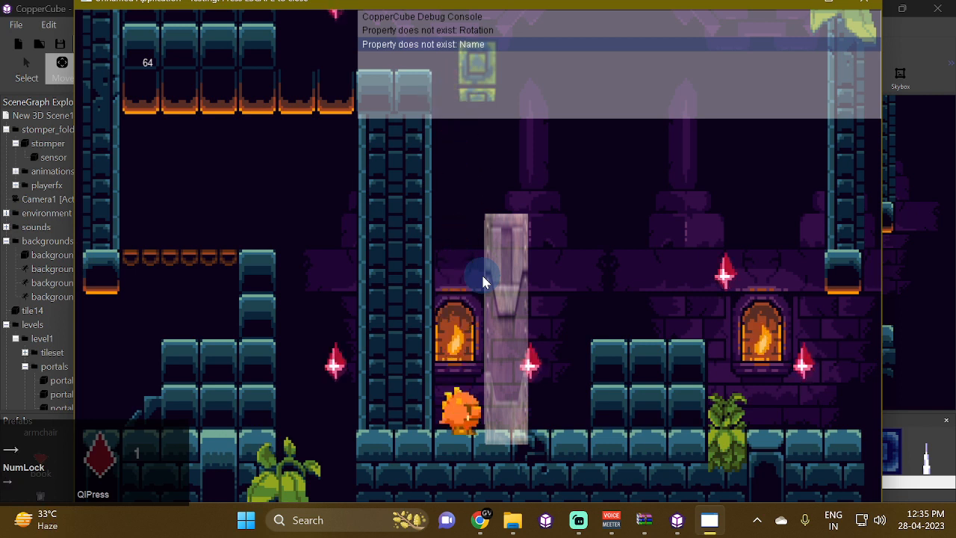
{"action": "key", "text": "space"}
{"action": "key", "text": "Right"}
{"action": "key", "text": "space"}
{"action": "key", "text": "Left"}
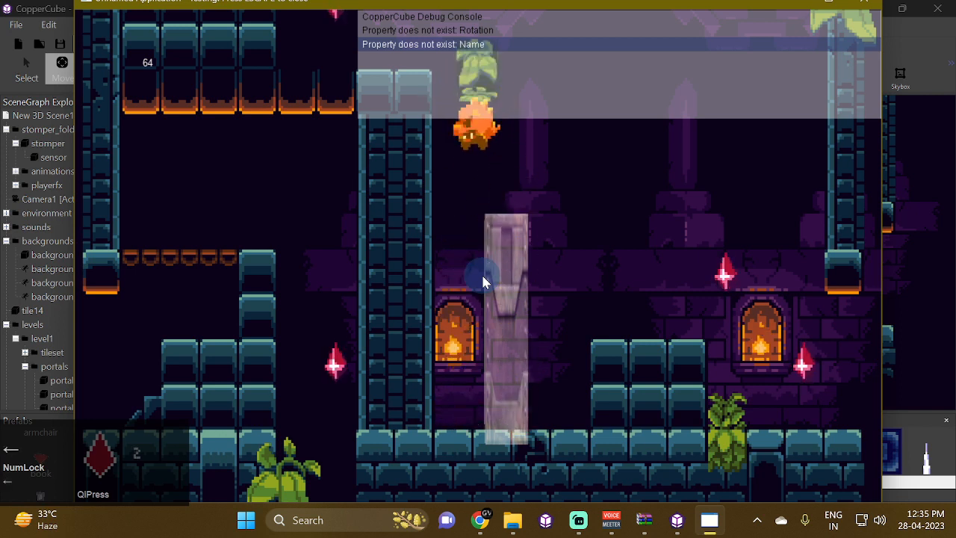
{"action": "key", "text": "Right"}
{"action": "key", "text": "Left"}
{"action": "key", "text": "space"}
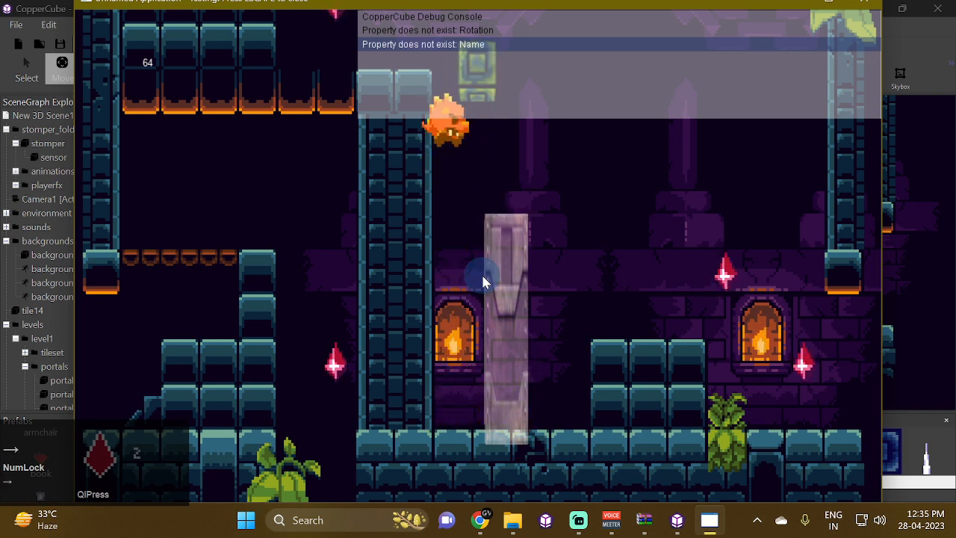
{"action": "key", "text": "Right"}
{"action": "key", "text": "Left"}
{"action": "key", "text": "Right"}
{"action": "key", "text": "Left"}
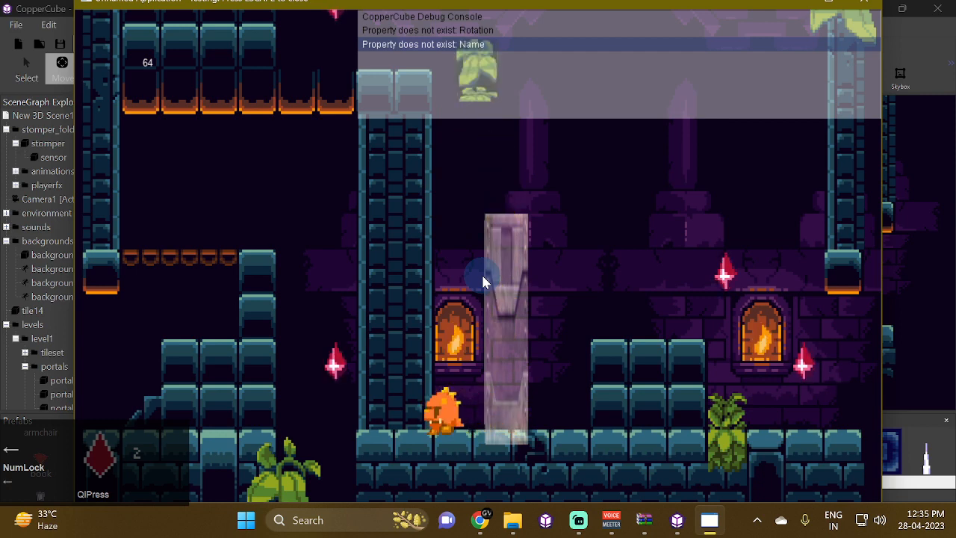
{"action": "key", "text": "Right"}
{"action": "key", "text": "space"}
{"action": "key", "text": "Left"}
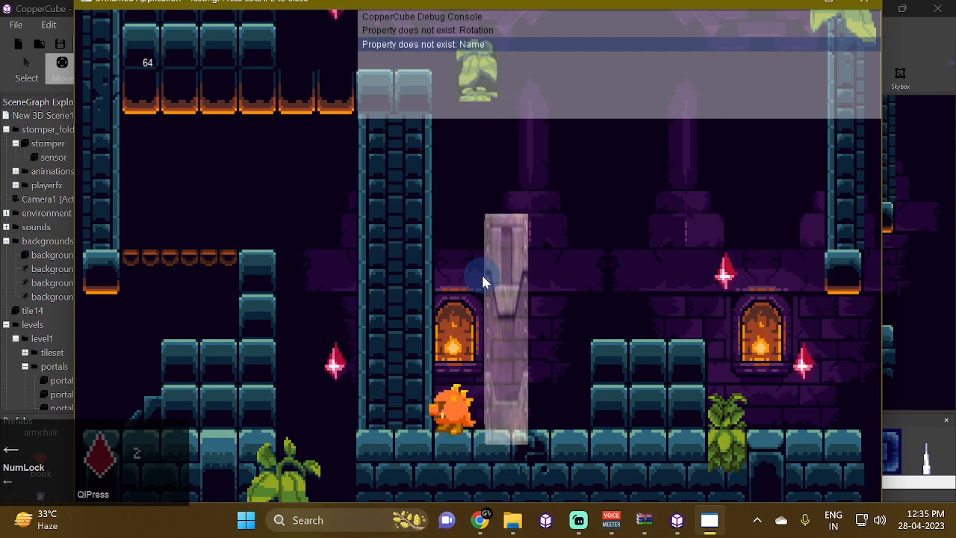
{"action": "key", "text": "space"}
{"action": "key", "text": "Right"}
{"action": "key", "text": "Escape"}
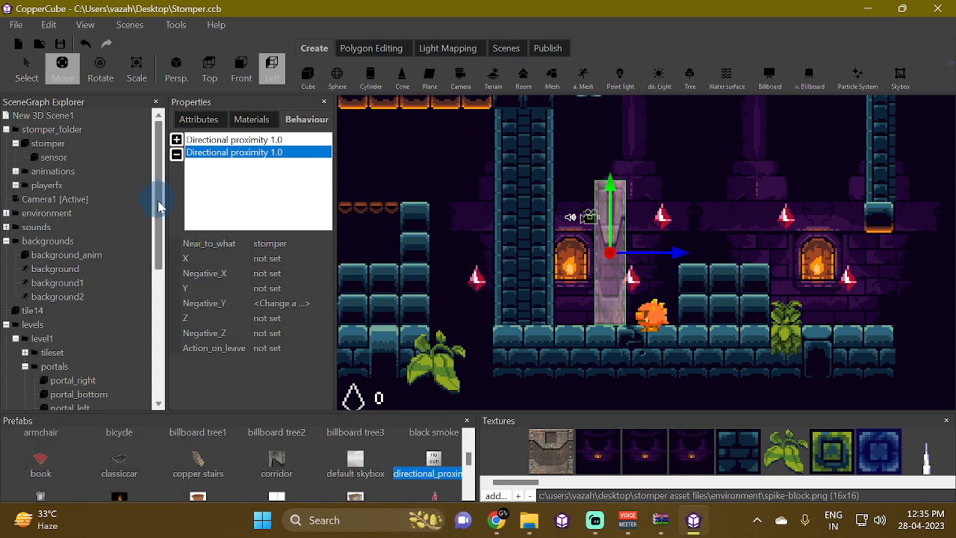
Step: Delete cubeMesh2 from the scene
{"action": "left_click_drag", "start_coordinate": [159, 206], "coordinate": [153, 348]}
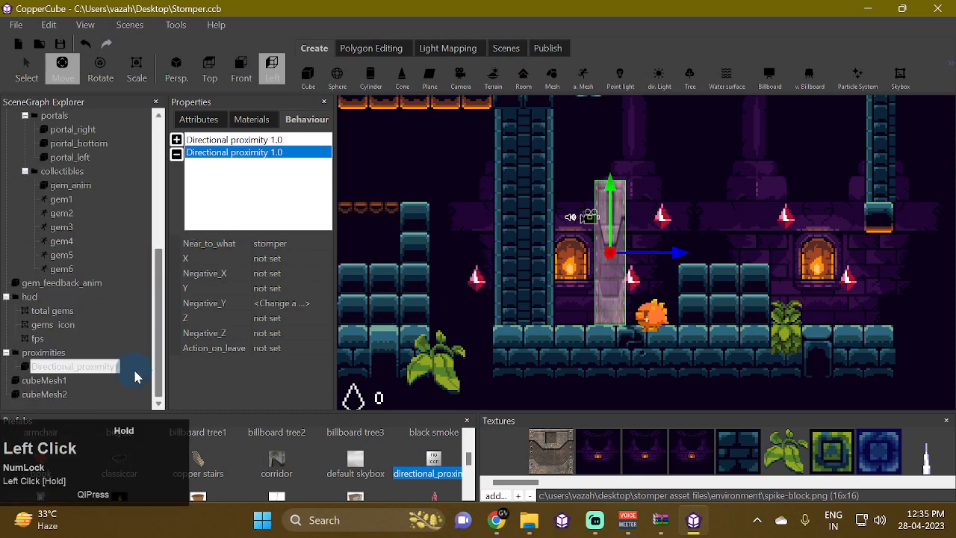
{"action": "left_click", "coordinate": [44, 394]}
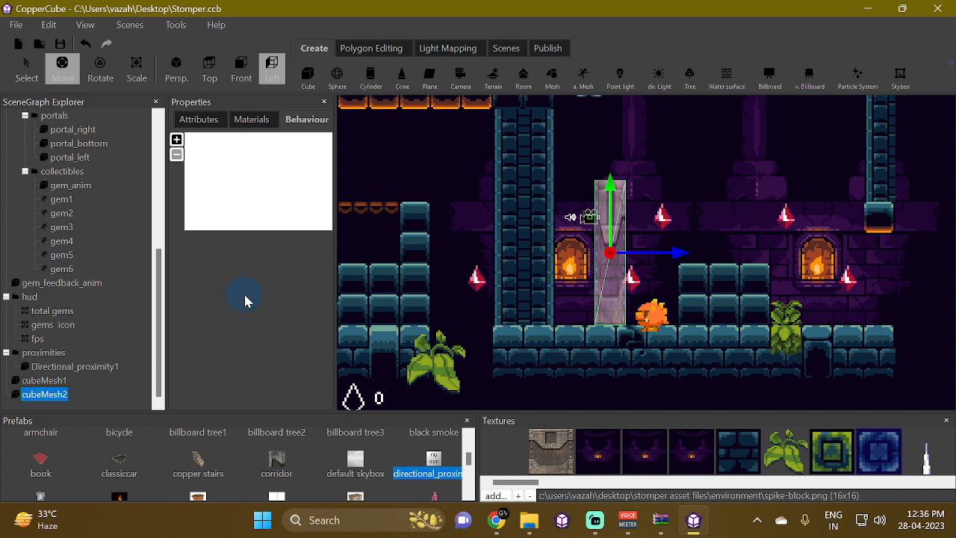
{"action": "key", "text": "Delete"}
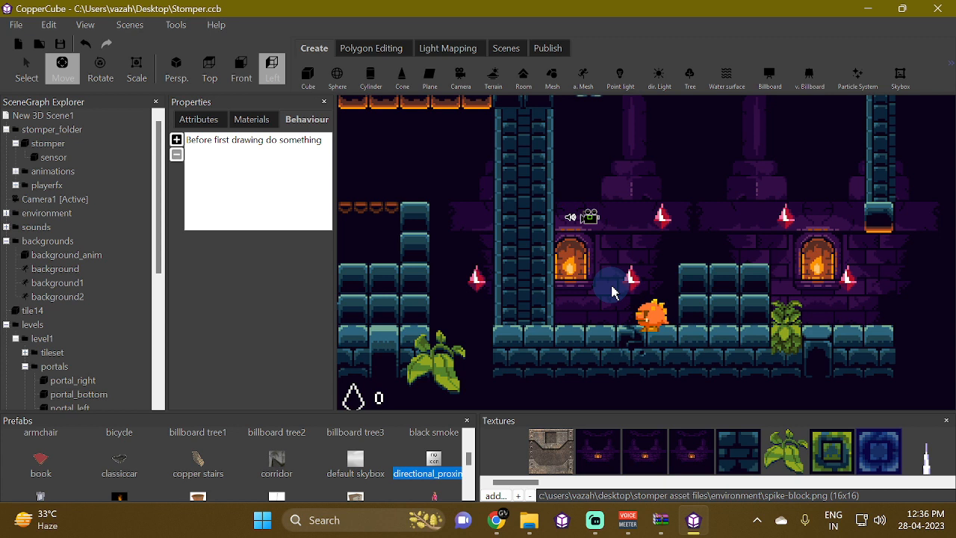
Step: Move Directional_proximity1 along its blue axis until it stands over the orange character
{"action": "scroll", "coordinate": [149, 314], "scroll_direction": "down", "scroll_amount": 5}
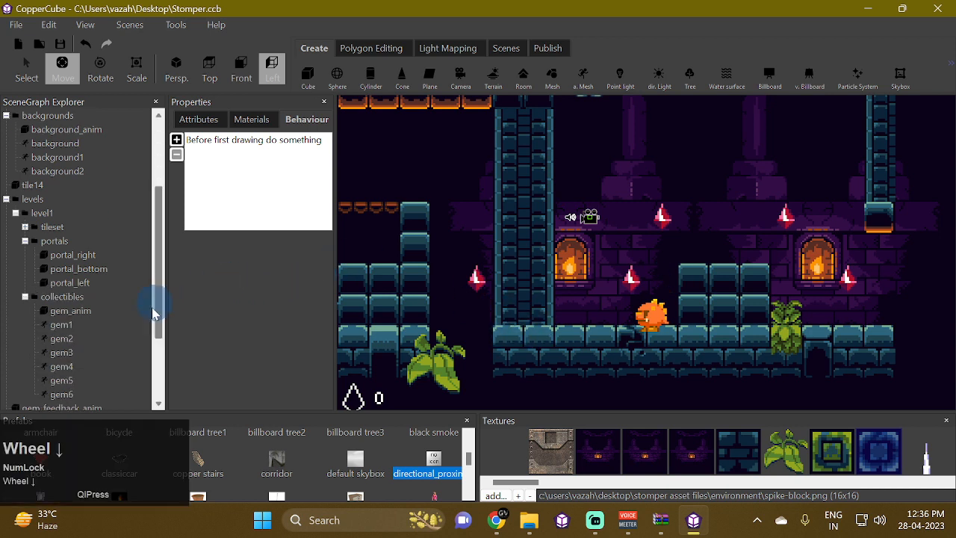
{"action": "left_click", "coordinate": [89, 380]}
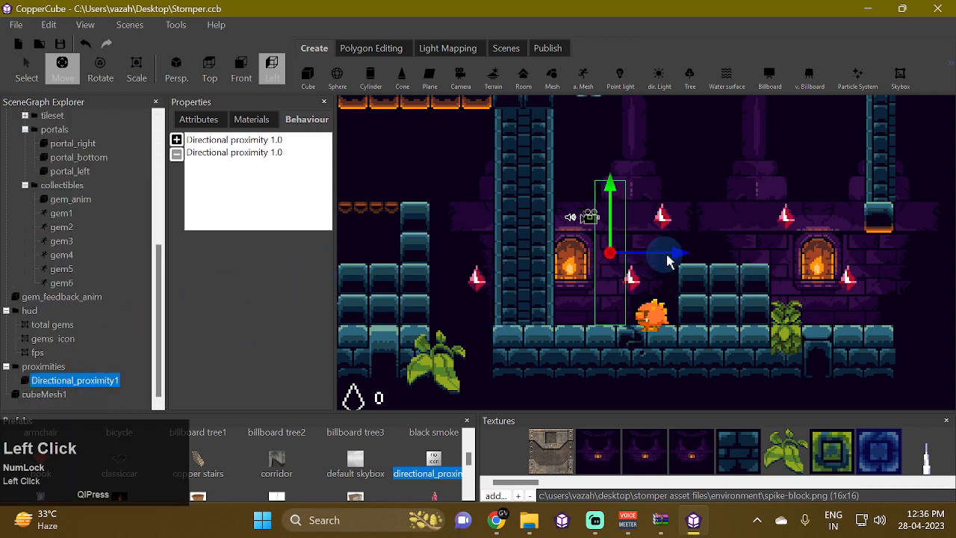
{"action": "left_click_drag", "start_coordinate": [679, 258], "coordinate": [703, 256]}
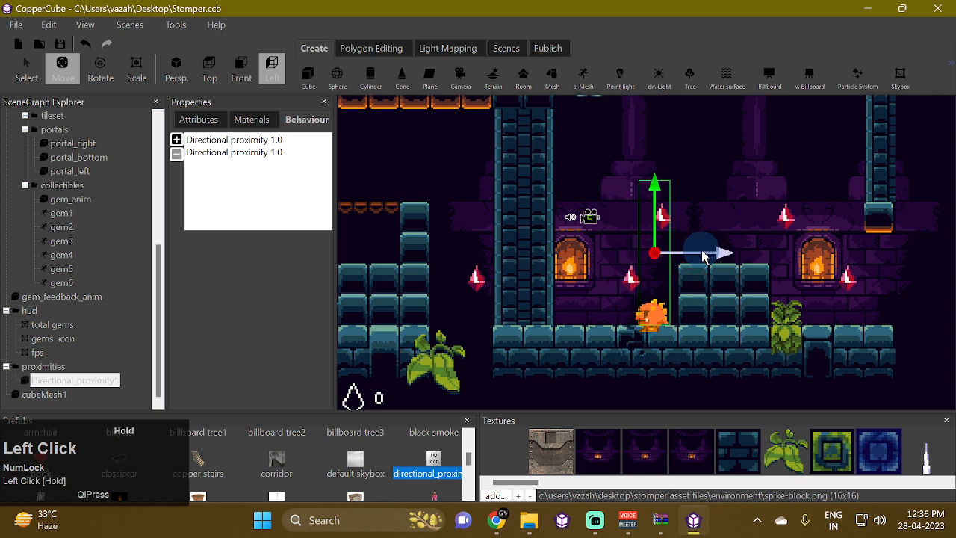
{"action": "left_click_drag", "start_coordinate": [703, 256], "coordinate": [700, 257]}
Step: Compare the direction actions of the two Directional proximity behaviours, including the Z action of the second one
{"action": "left_click", "coordinate": [241, 152]}
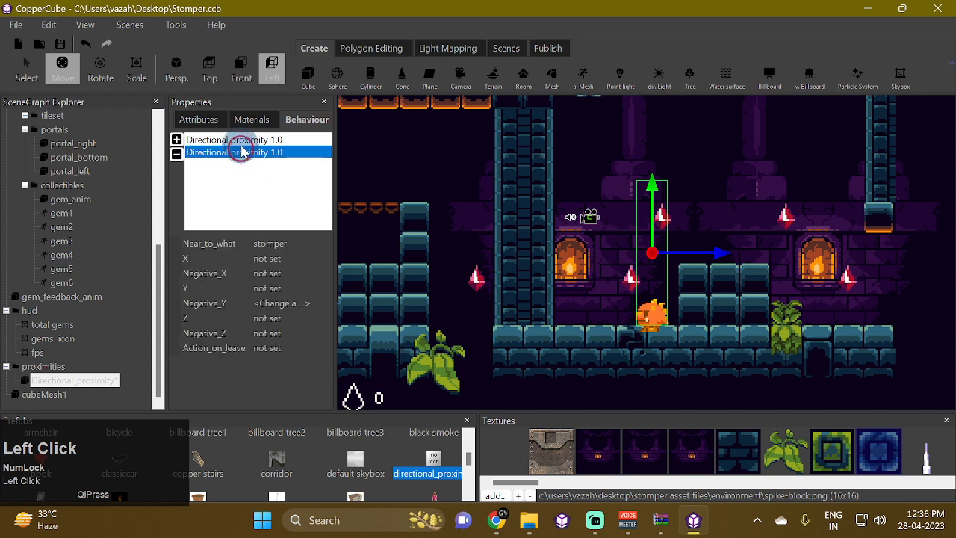
{"action": "left_click", "coordinate": [246, 140]}
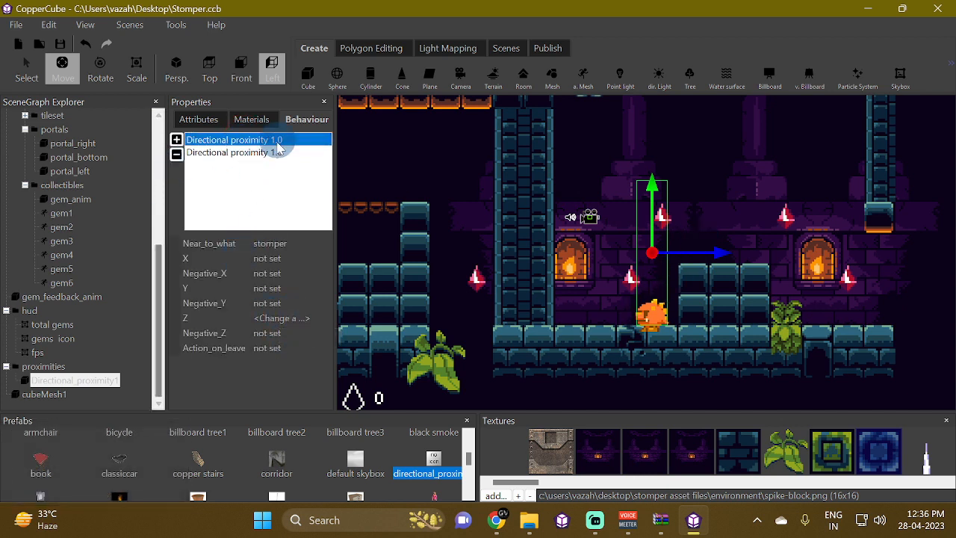
{"action": "left_click", "coordinate": [263, 153]}
{"action": "left_click", "coordinate": [278, 317]}
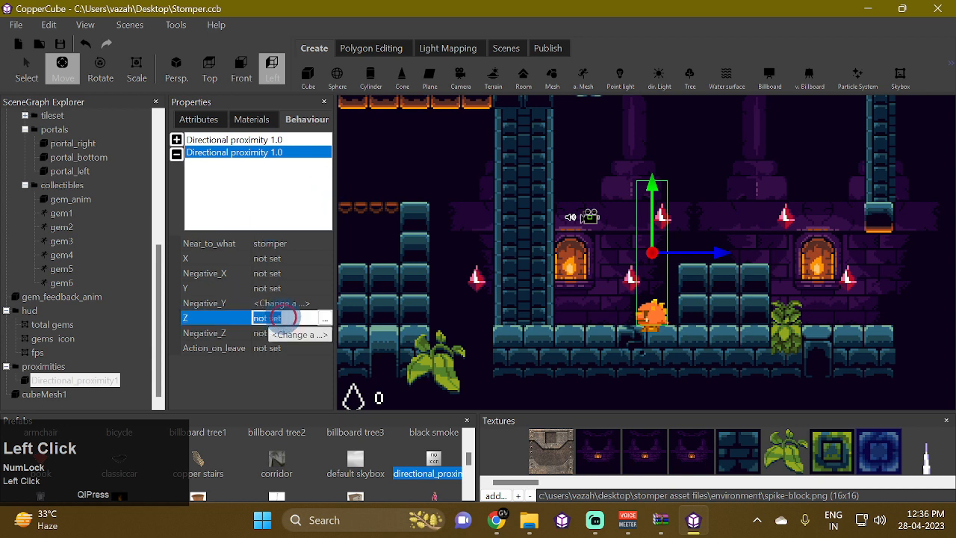
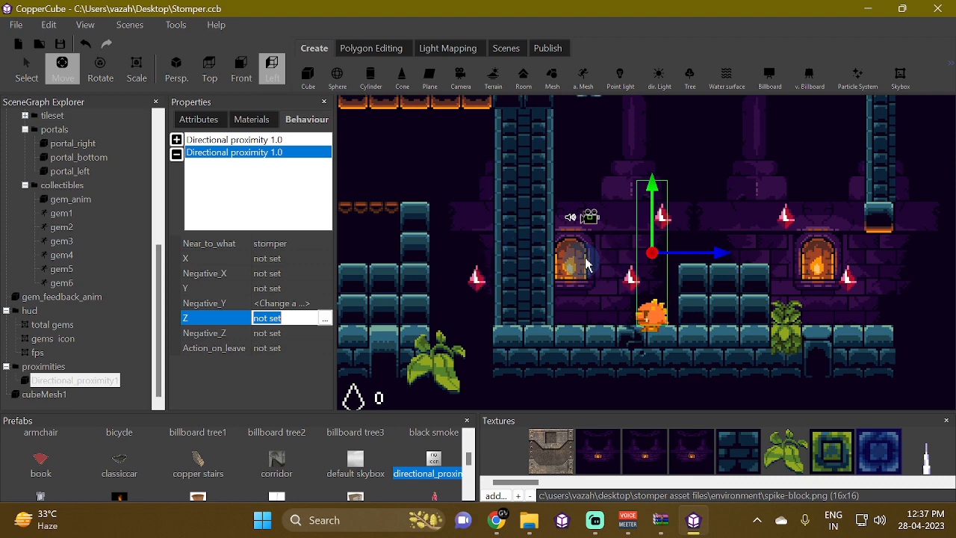
Step: Move Directional_proximity1 along its blue axis to the fireplace beside the tall brick column
{"action": "scroll", "coordinate": [541, 276], "scroll_direction": "down", "scroll_amount": 2}
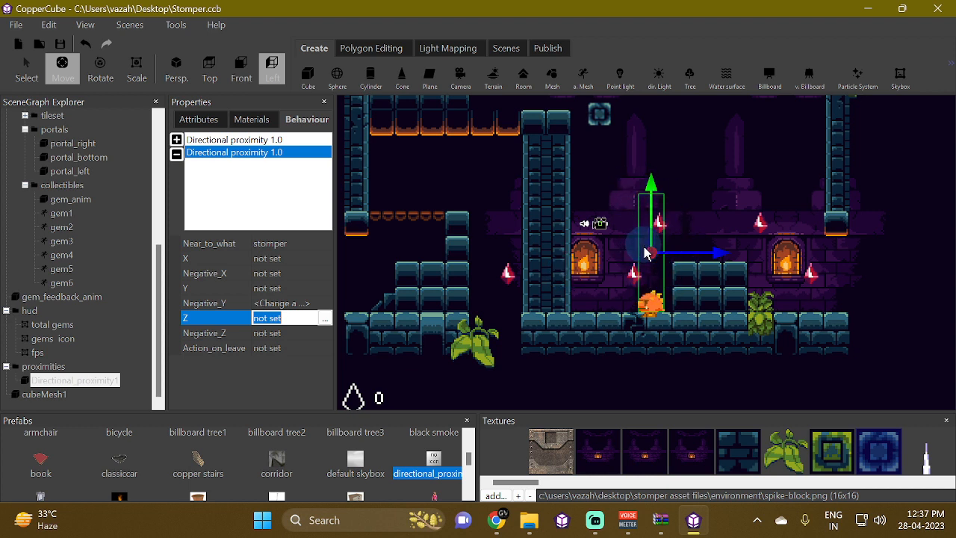
{"action": "left_click", "coordinate": [709, 258]}
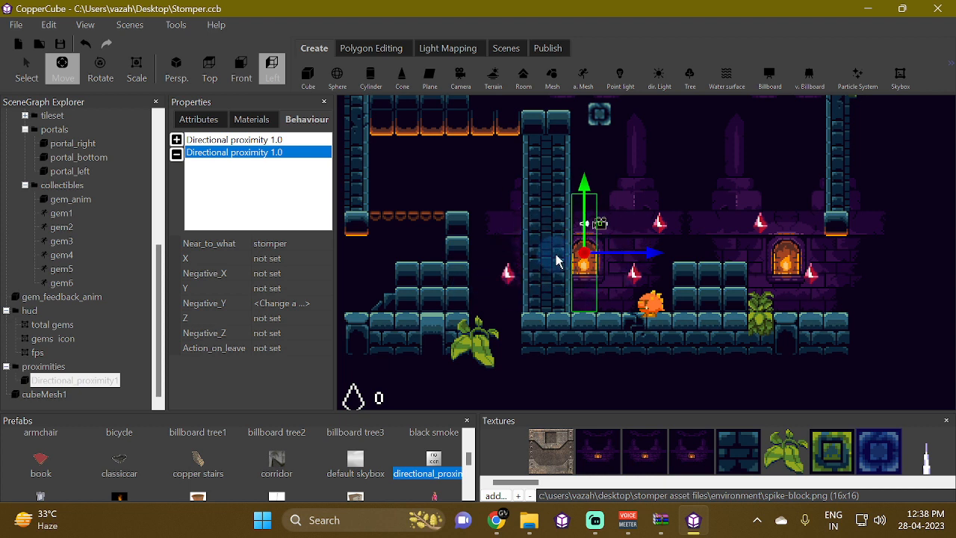
Step: Add a Rotate behaviour to Directional_proximity1 and remove it again
{"action": "left_click", "coordinate": [177, 139]}
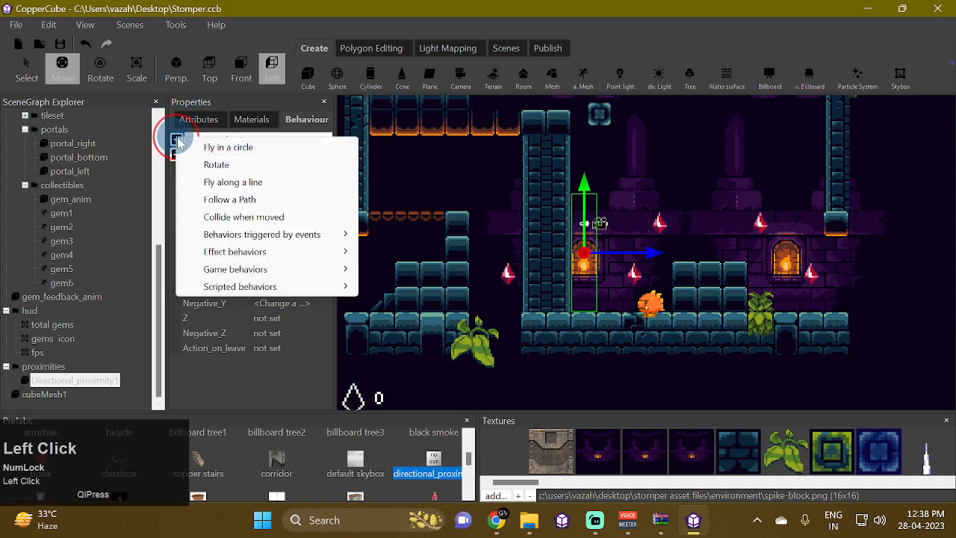
{"action": "left_click", "coordinate": [218, 166]}
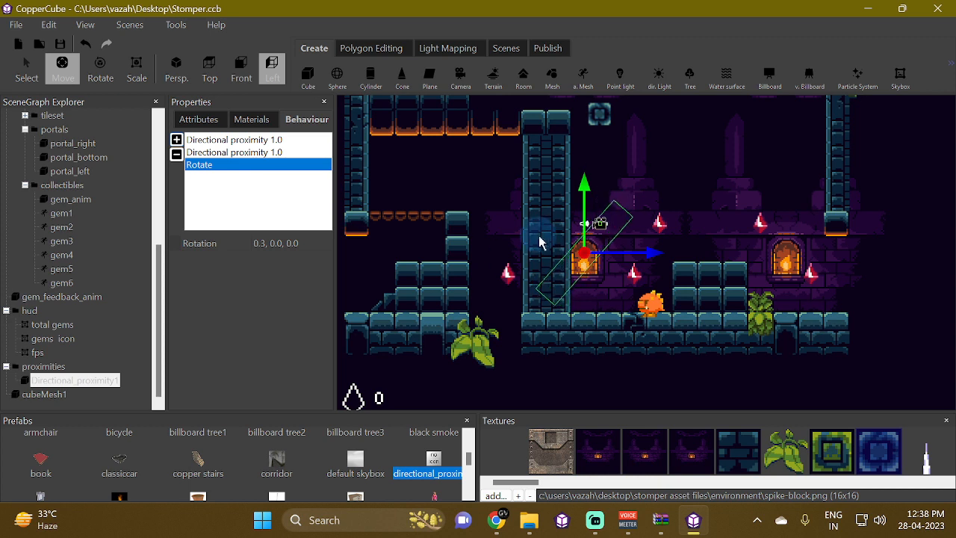
{"action": "left_click", "coordinate": [176, 154]}
Step: Reset the rotation of Directional_proximity1 to 0.0, 0.0, 0.0
{"action": "left_click", "coordinate": [197, 120]}
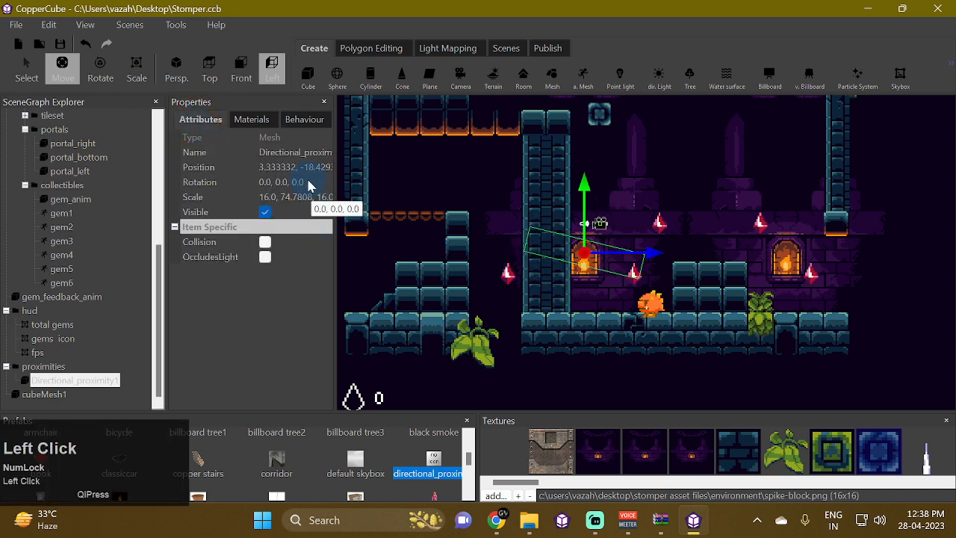
{"action": "left_click", "coordinate": [305, 167]}
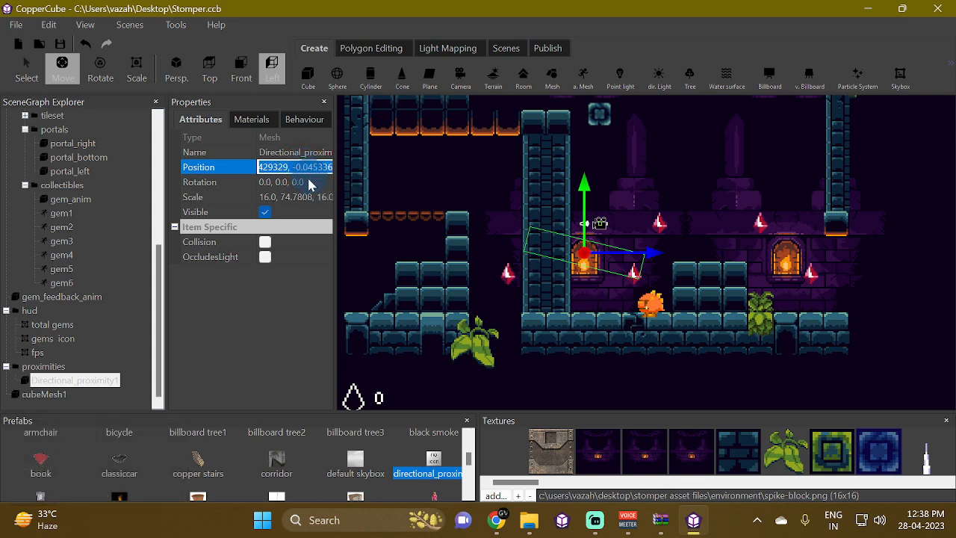
{"action": "left_click", "coordinate": [307, 183]}
{"action": "key", "text": "Return"}
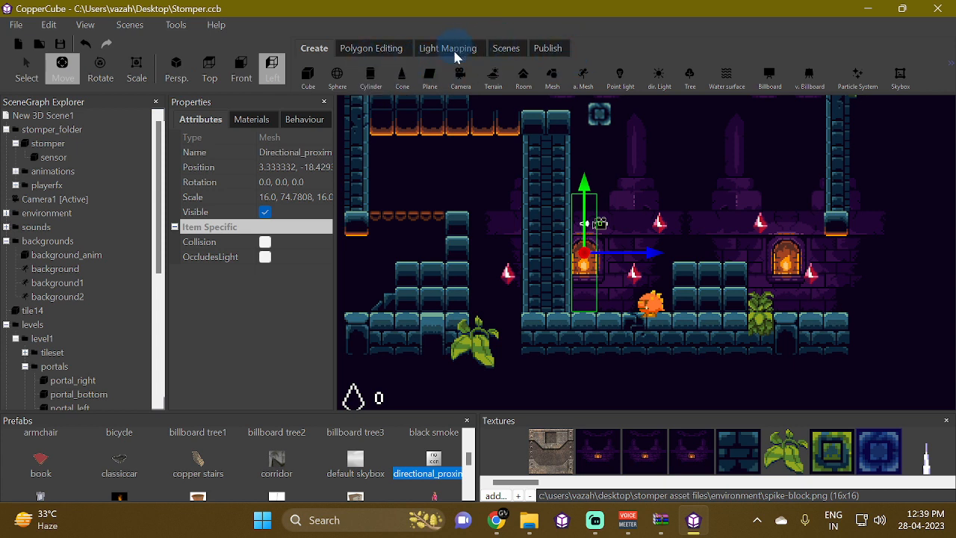
Step: Create a hills terrain with side length 1500, tile size 20 and maximal height 100, and move and widen the Terrain Editing window
{"action": "left_click", "coordinate": [493, 74]}
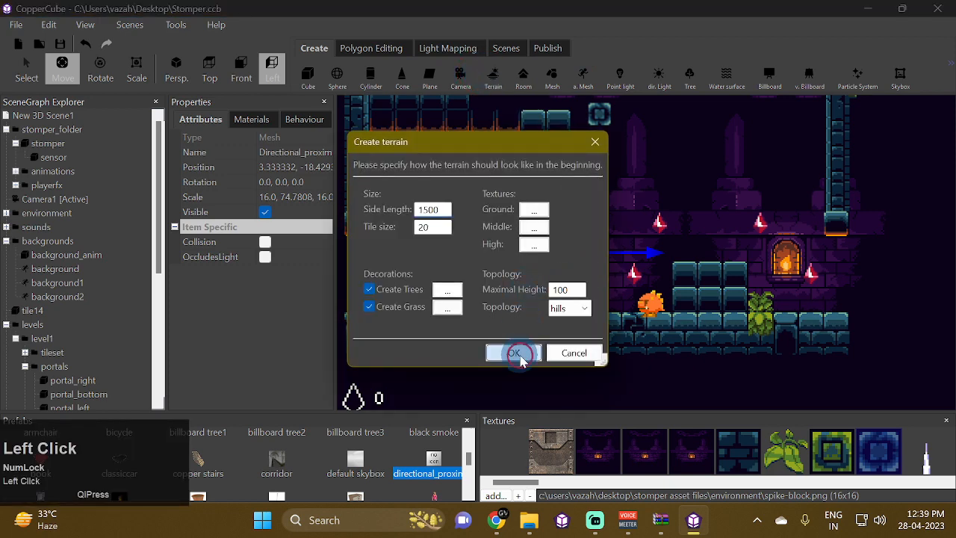
{"action": "left_click", "coordinate": [515, 353]}
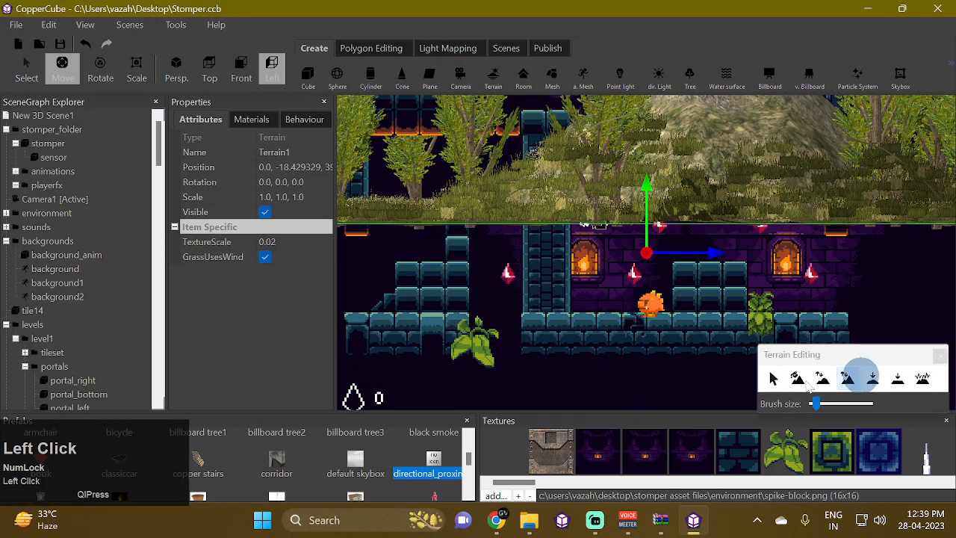
{"action": "left_click_drag", "start_coordinate": [869, 362], "coordinate": [788, 363]}
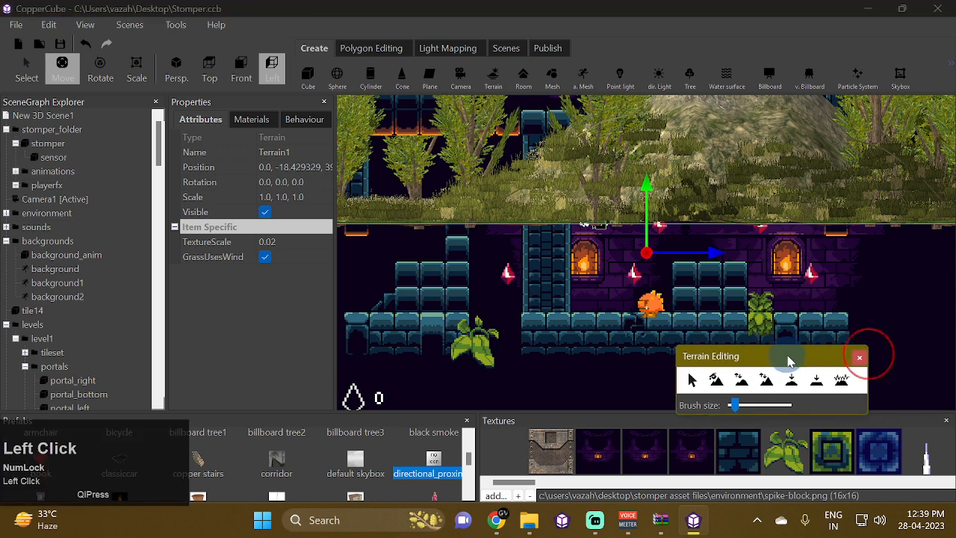
{"action": "left_click_drag", "start_coordinate": [866, 375], "coordinate": [909, 375]}
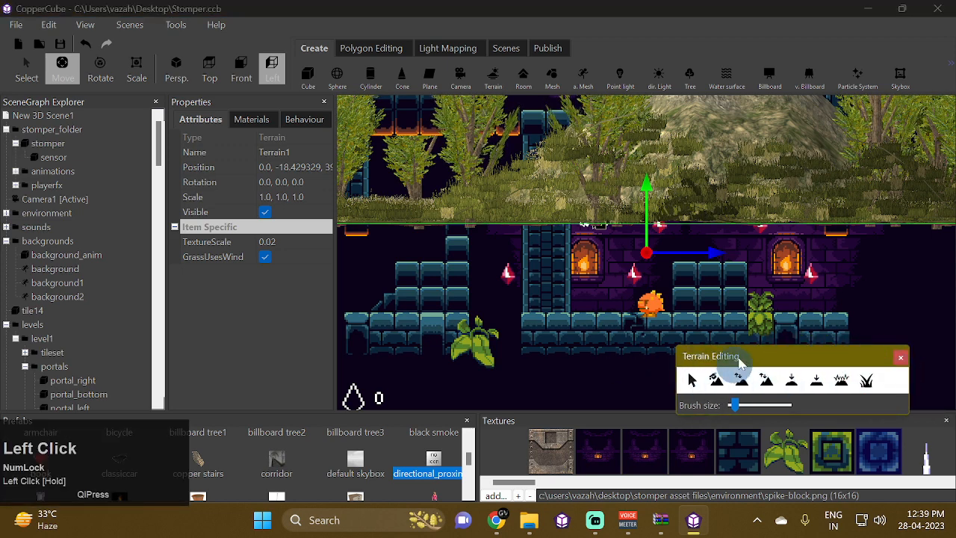
{"action": "left_click", "coordinate": [505, 48]}
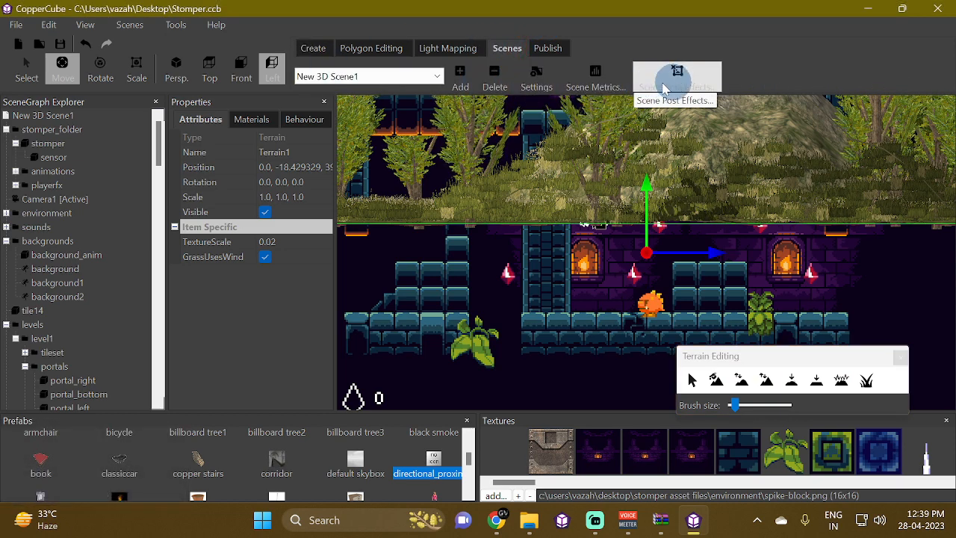
{"action": "left_click", "coordinate": [175, 25]}
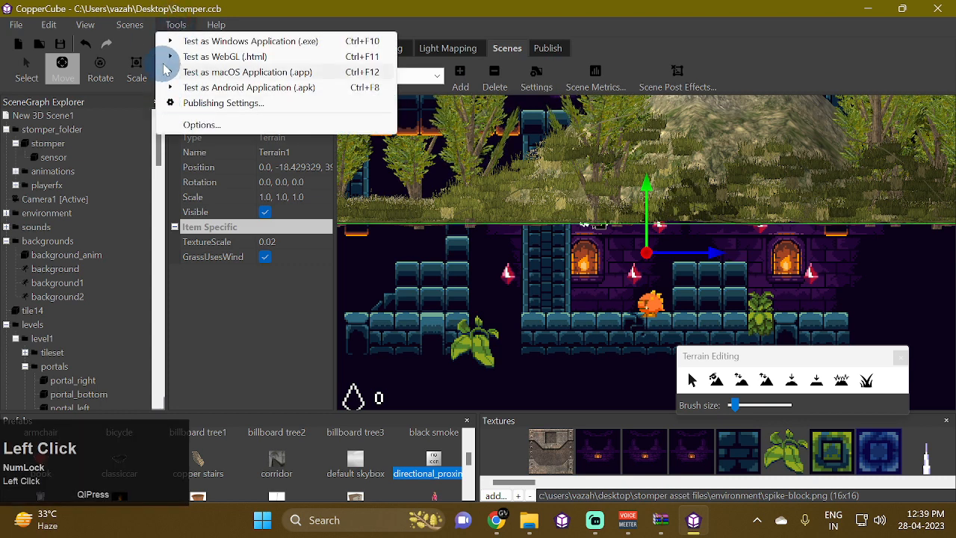
{"action": "left_click", "coordinate": [131, 23]}
{"action": "left_click", "coordinate": [131, 25]}
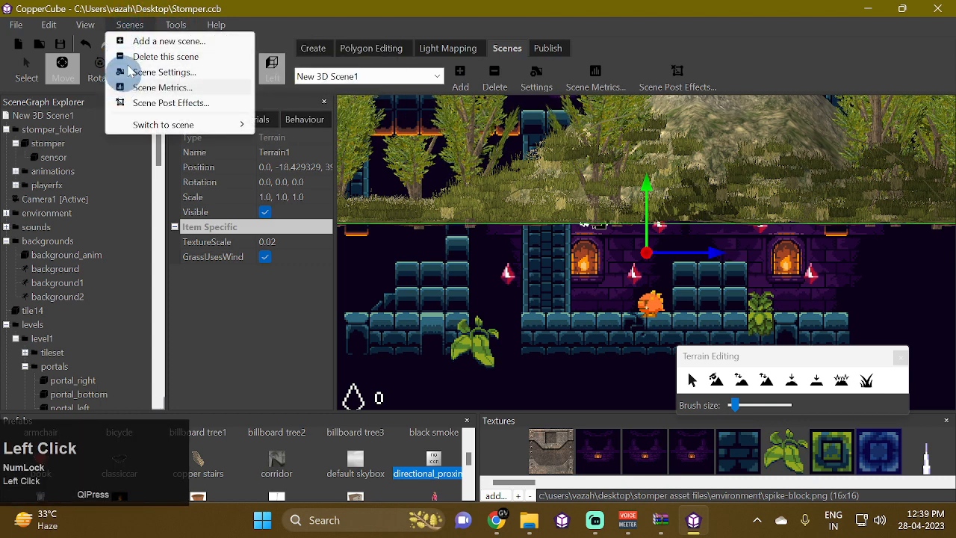
{"action": "left_click", "coordinate": [281, 344]}
Step: Add a Fly in a circle behaviour to the terrain and hide its properties
{"action": "left_click", "coordinate": [303, 119]}
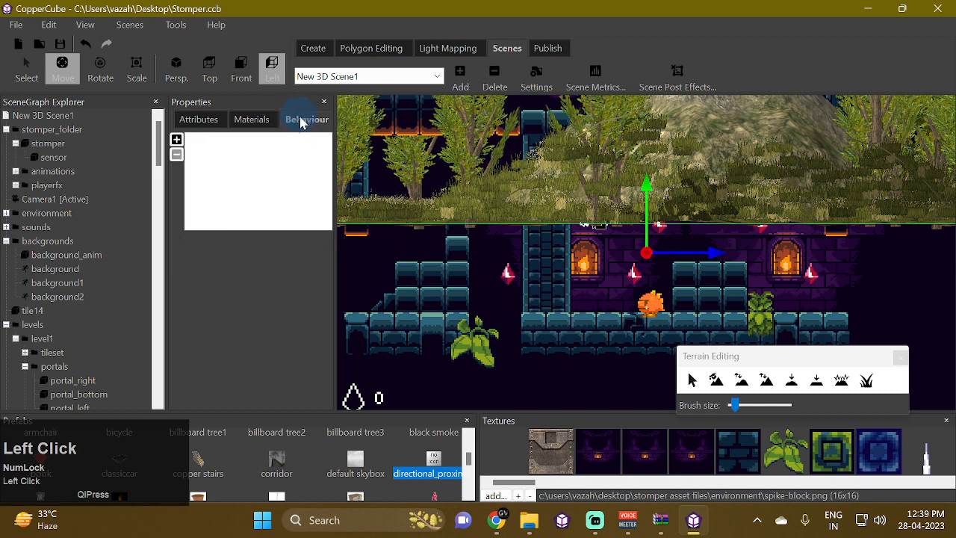
{"action": "left_click", "coordinate": [176, 139]}
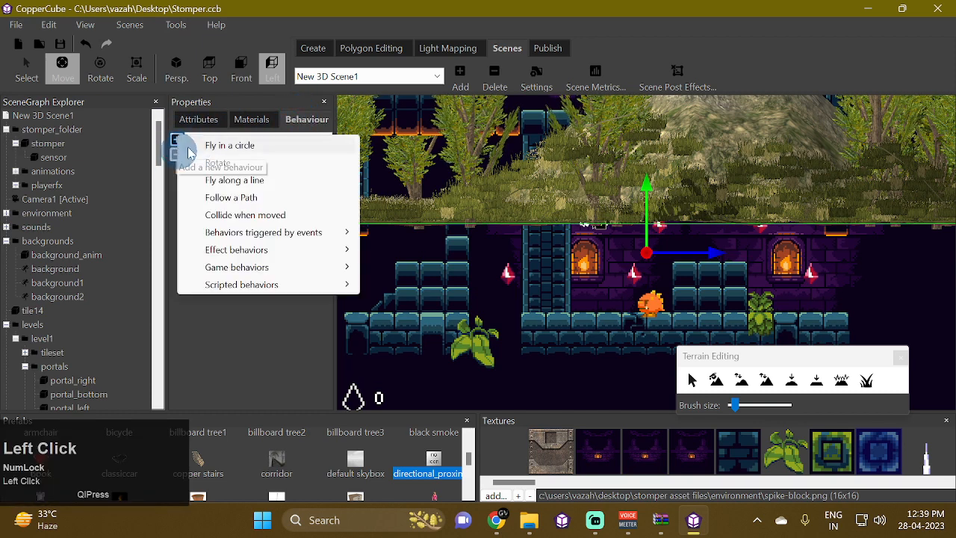
{"action": "left_click", "coordinate": [188, 142]}
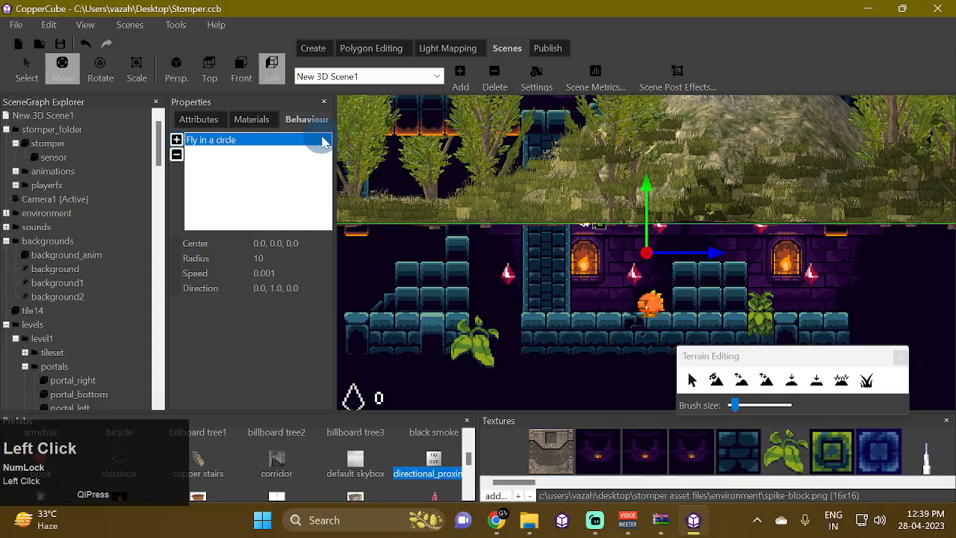
{"action": "left_click", "coordinate": [325, 102]}
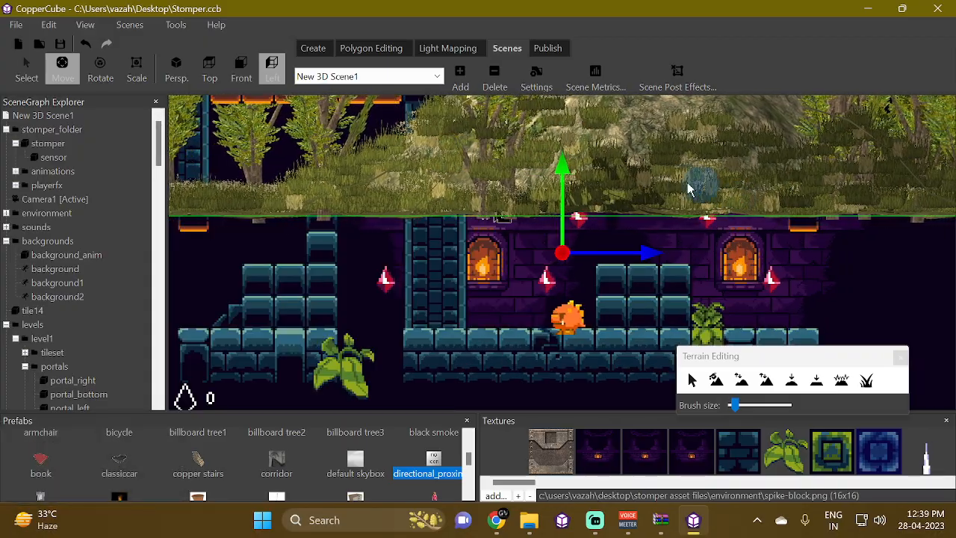
Step: Delete the hills terrain from the scene
{"action": "left_click_drag", "start_coordinate": [637, 171], "coordinate": [444, 178]}
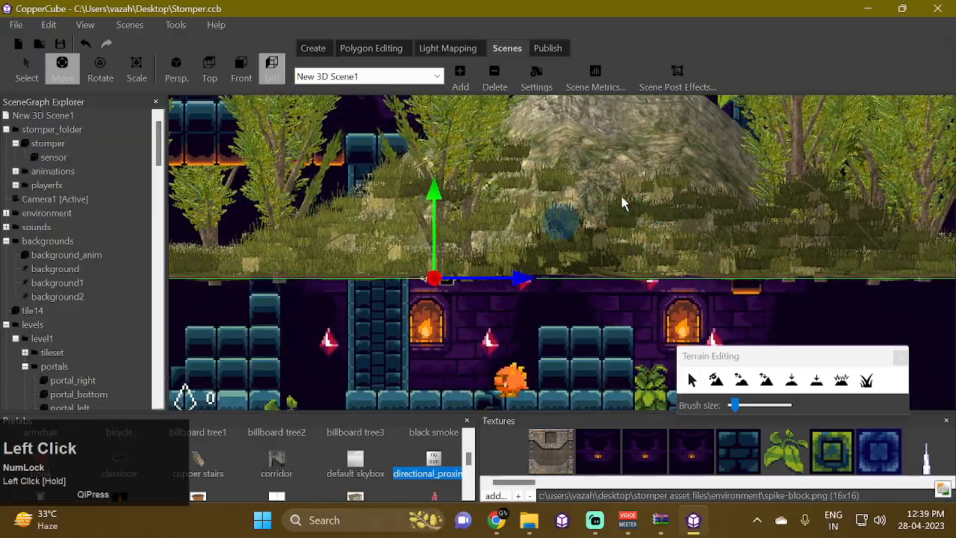
{"action": "left_click_drag", "start_coordinate": [572, 202], "coordinate": [762, 205]}
{"action": "left_click_drag", "start_coordinate": [715, 224], "coordinate": [625, 261]}
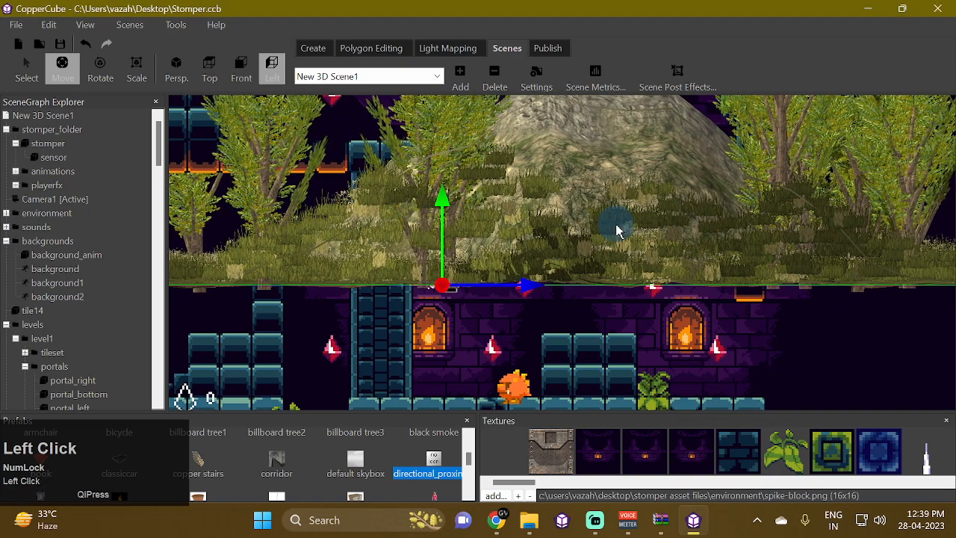
{"action": "key", "text": "Delete"}
{"action": "mouse_move", "coordinate": [476, 249]}
{"action": "right_mouse_down"}
{"action": "mouse_move", "coordinate": [496, 302]}
{"action": "mouse_move", "coordinate": [485, 249]}
{"action": "right_mouse_up"}
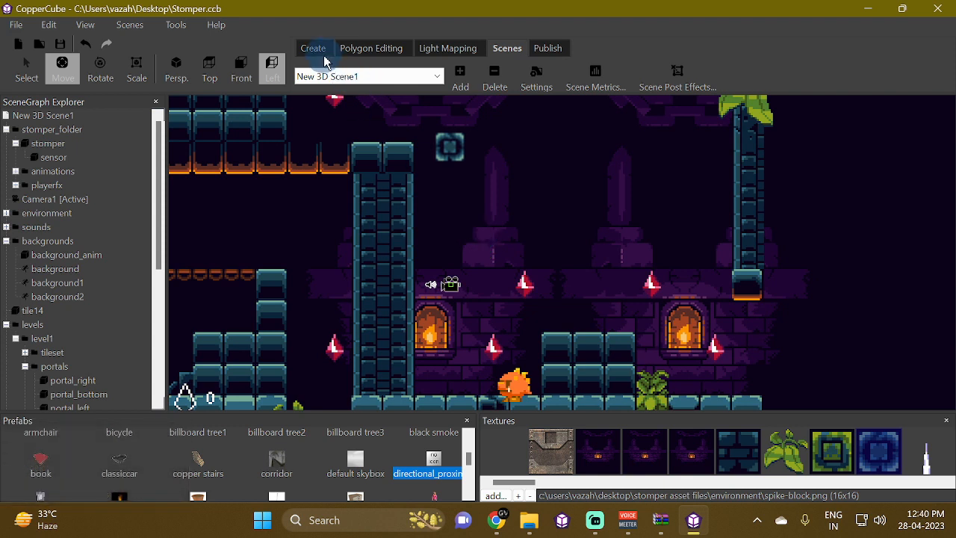
Step: Test the game as a Windows application and jump the character around the first fireplace to collect gems
{"action": "left_click", "coordinate": [504, 54]}
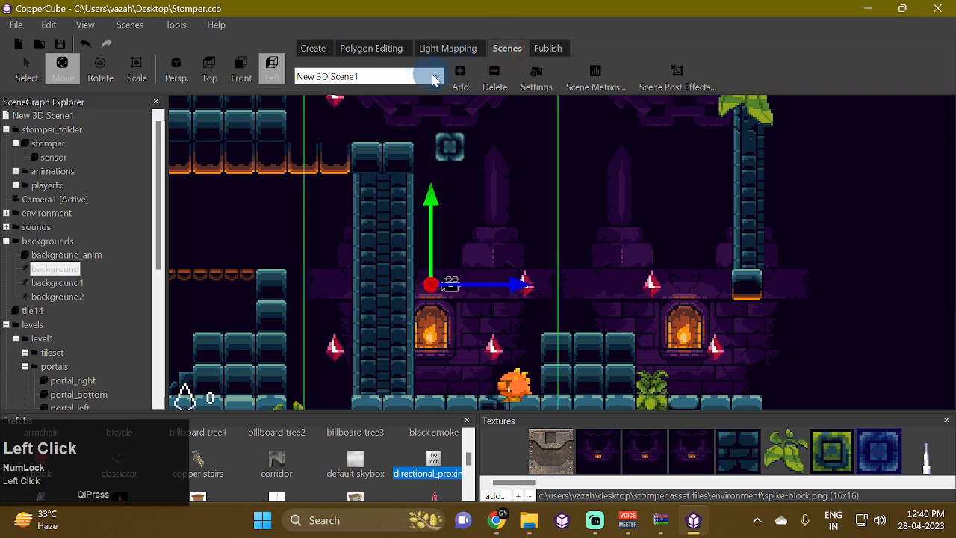
{"action": "left_click", "coordinate": [545, 47]}
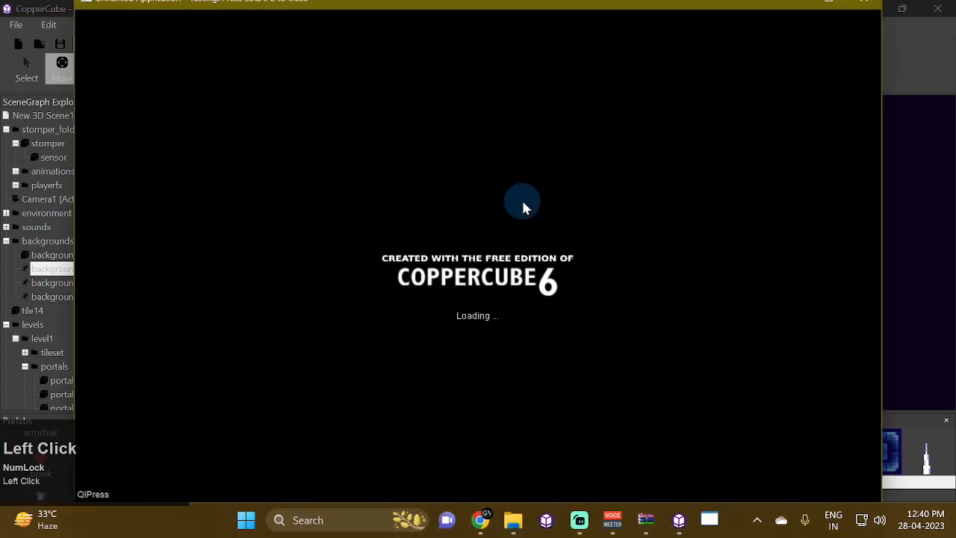
{"action": "key", "text": "Left"}
{"action": "key", "text": "space"}
{"action": "key", "text": "space"}
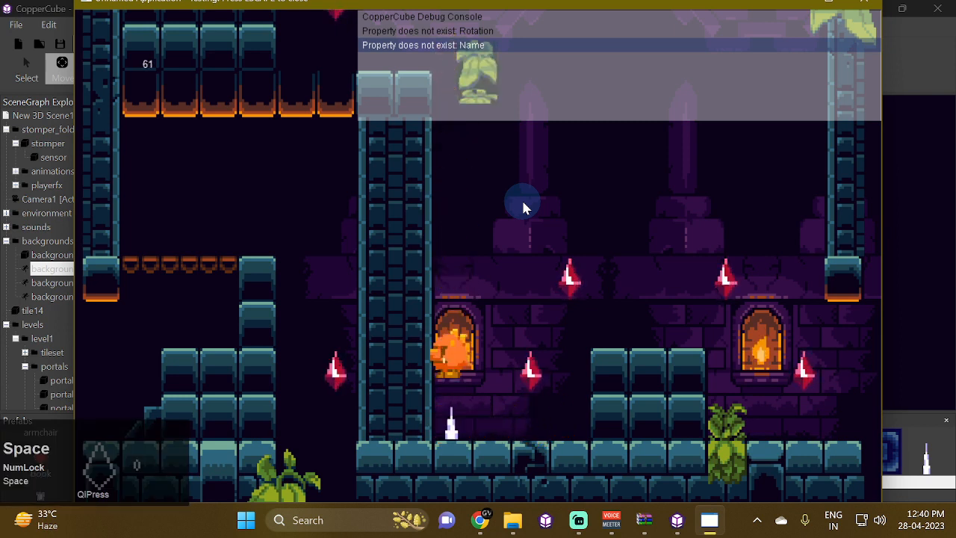
{"action": "key", "text": "space"}
{"action": "key", "text": "Right"}
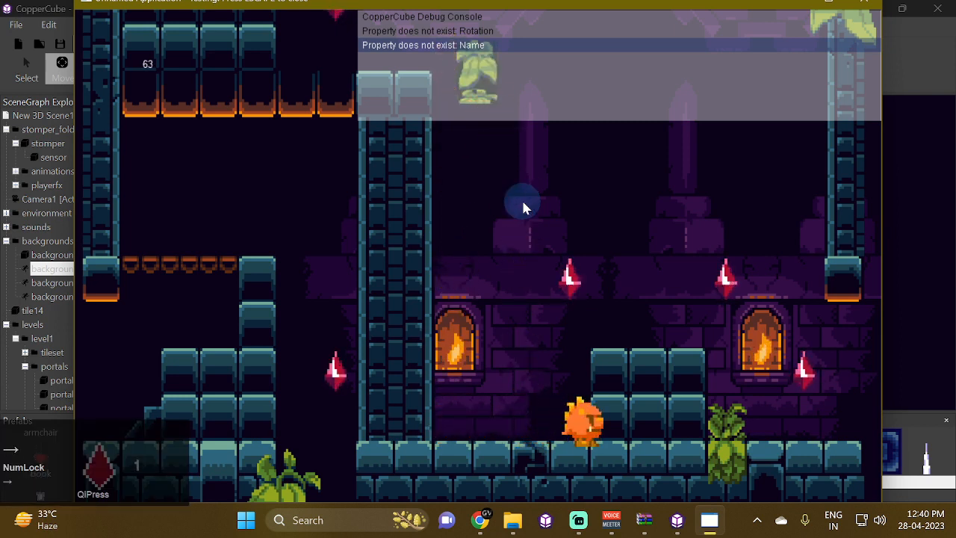
{"action": "key", "text": "space"}
{"action": "key", "text": "space"}
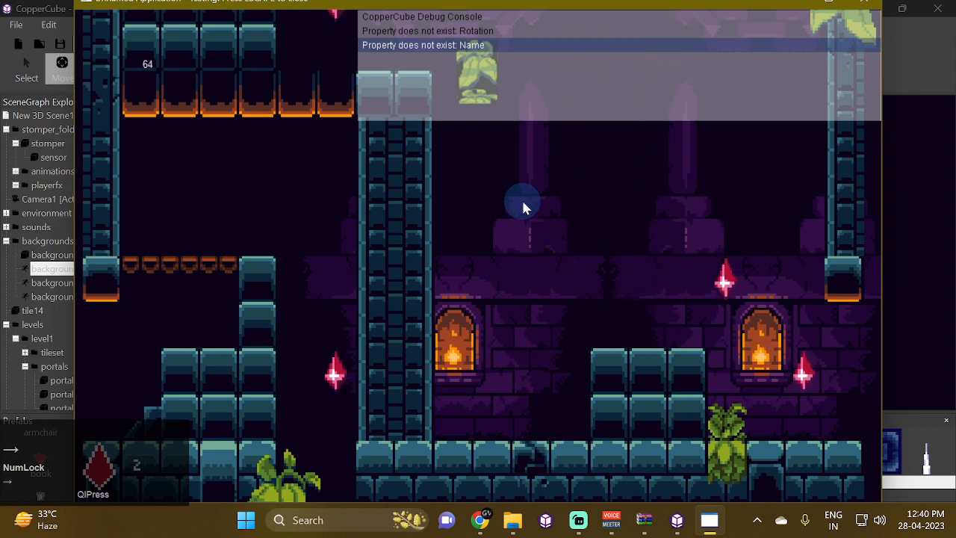
Step: Run and jump the character back and forth across the lower platform and up to the far column, then end the test
{"action": "key", "text": "Left"}
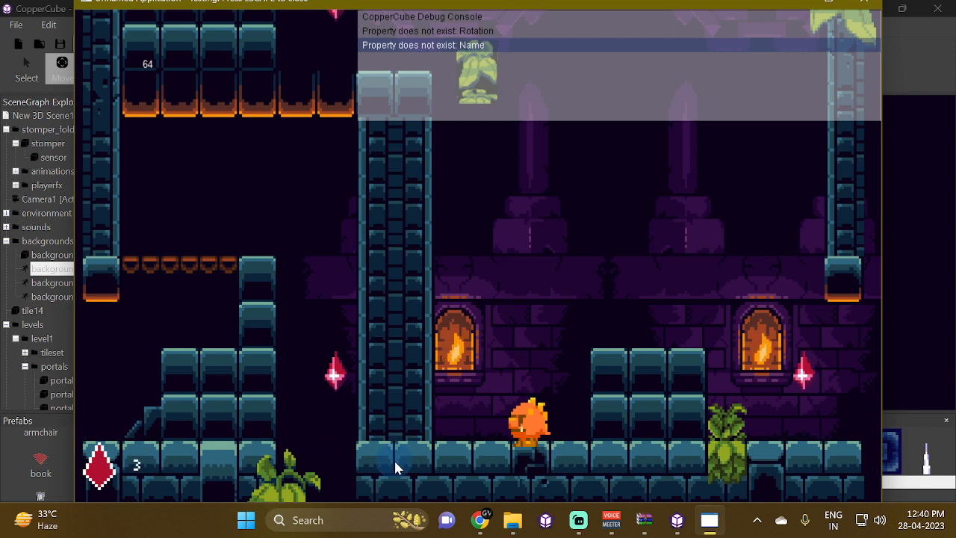
{"action": "key", "text": "space"}
{"action": "key", "text": "Right"}
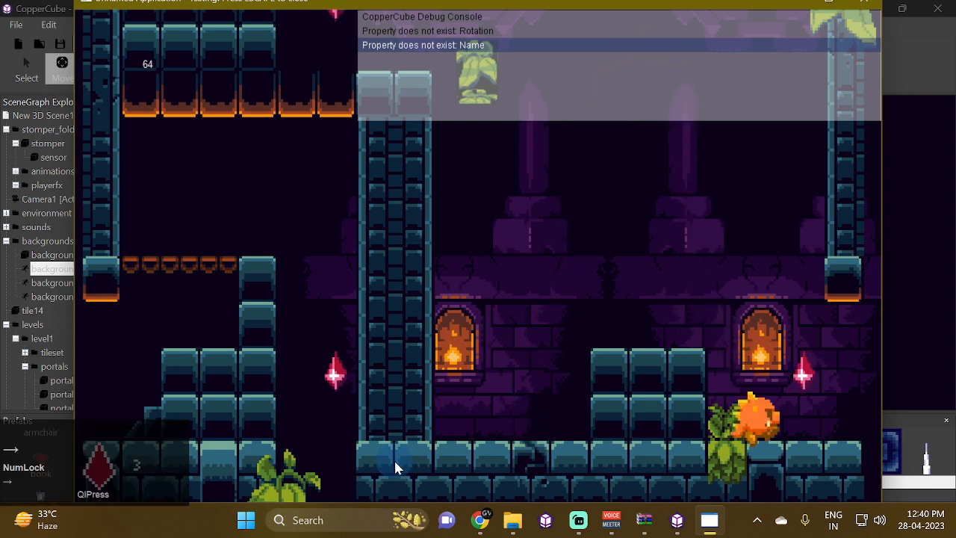
{"action": "key", "text": "space"}
{"action": "key", "text": "Left"}
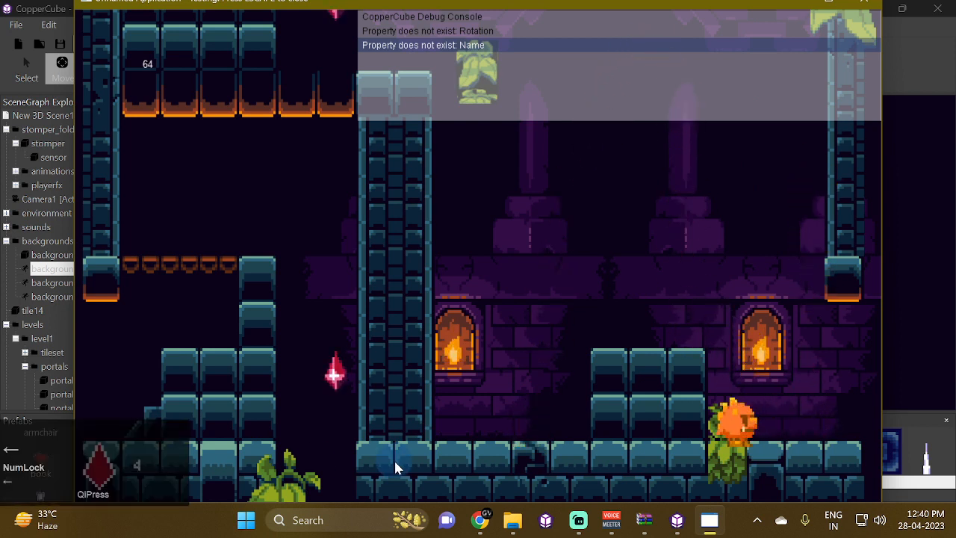
{"action": "key", "text": "Right"}
{"action": "key", "text": "Left"}
{"action": "key", "text": "Right"}
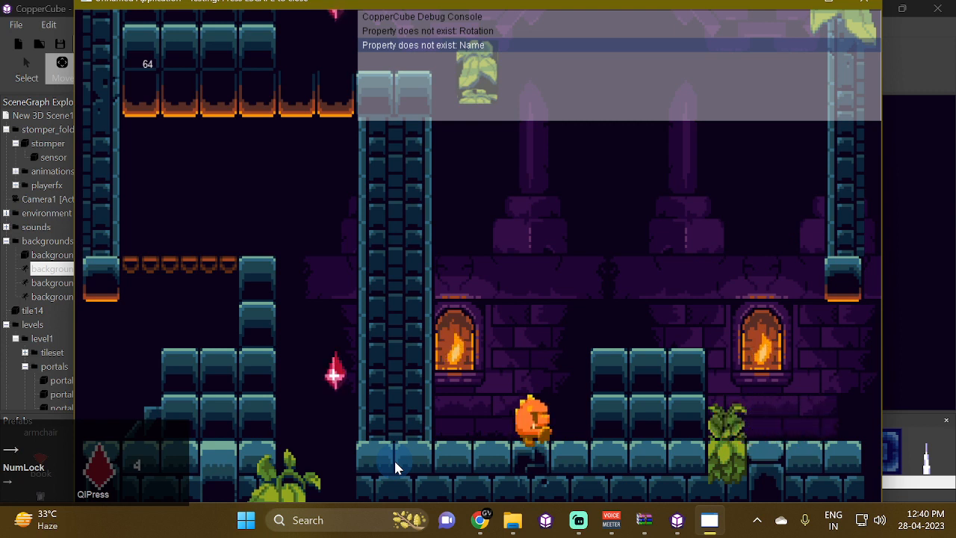
{"action": "key", "text": "Right"}
{"action": "key", "text": "space"}
{"action": "key", "text": "Left"}
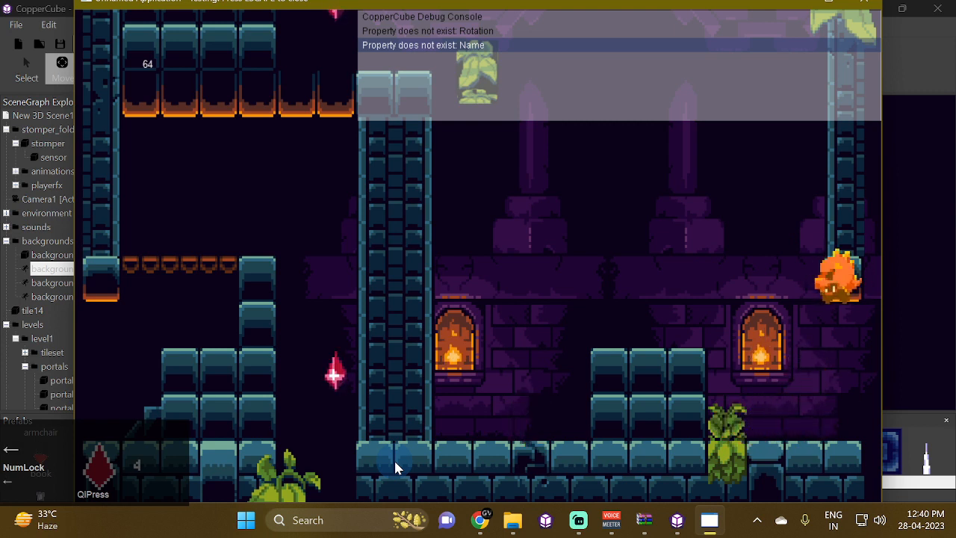
{"action": "key", "text": "Right"}
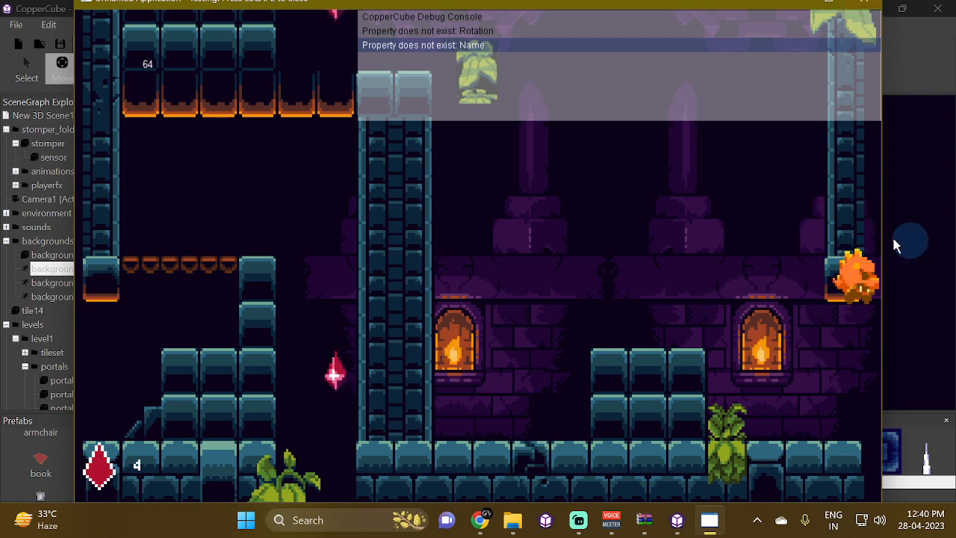
{"action": "left_click", "coordinate": [865, 5]}
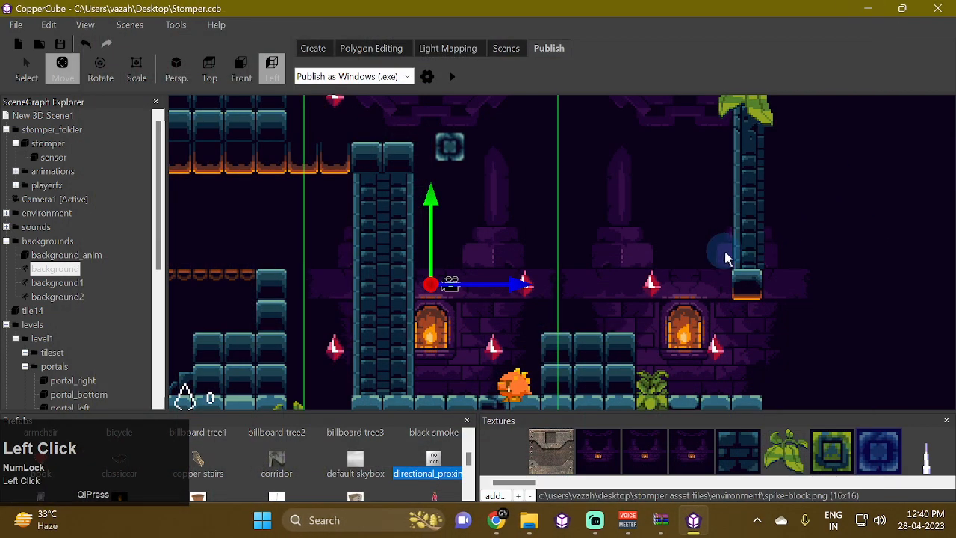
Step: Switch to Chrome and review the controllers and features listed on the Coppercube 2D Controllers Collection page
{"action": "scroll", "coordinate": [725, 262], "scroll_direction": "down", "scroll_amount": 5}
{"action": "right_click_drag", "start_coordinate": [691, 396], "coordinate": [665, 385]}
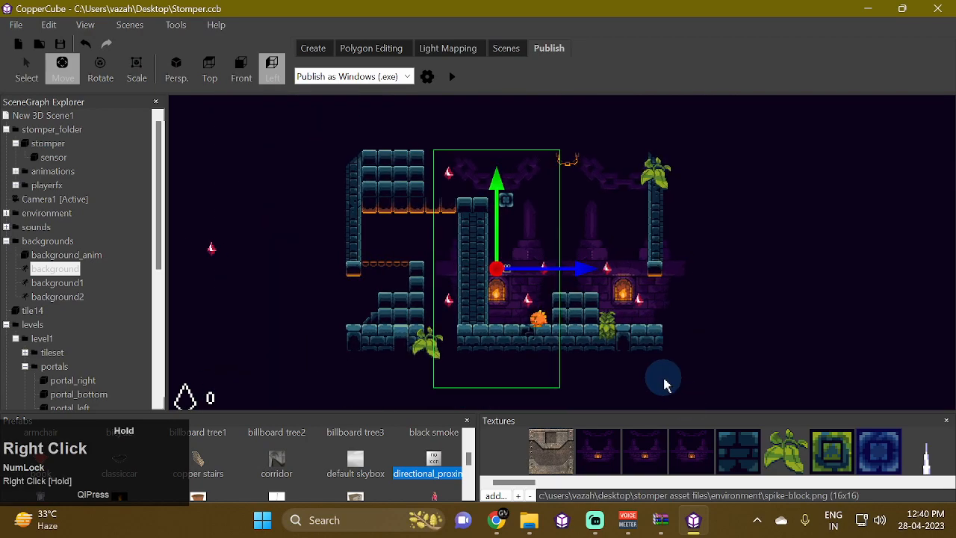
{"action": "scroll", "coordinate": [590, 247], "scroll_direction": "up", "scroll_amount": 3}
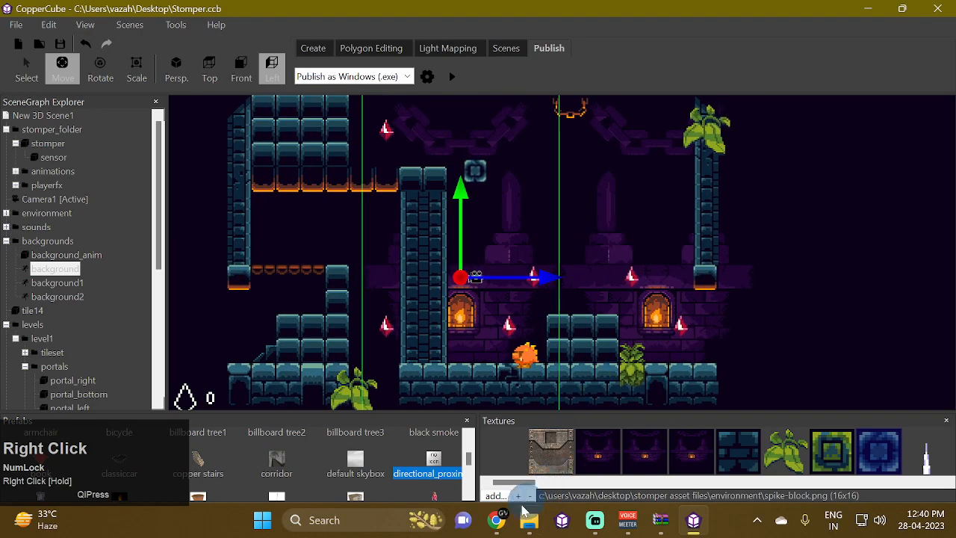
{"action": "left_click", "coordinate": [496, 520]}
{"action": "scroll", "coordinate": [256, 114], "scroll_direction": "up", "scroll_amount": 15}
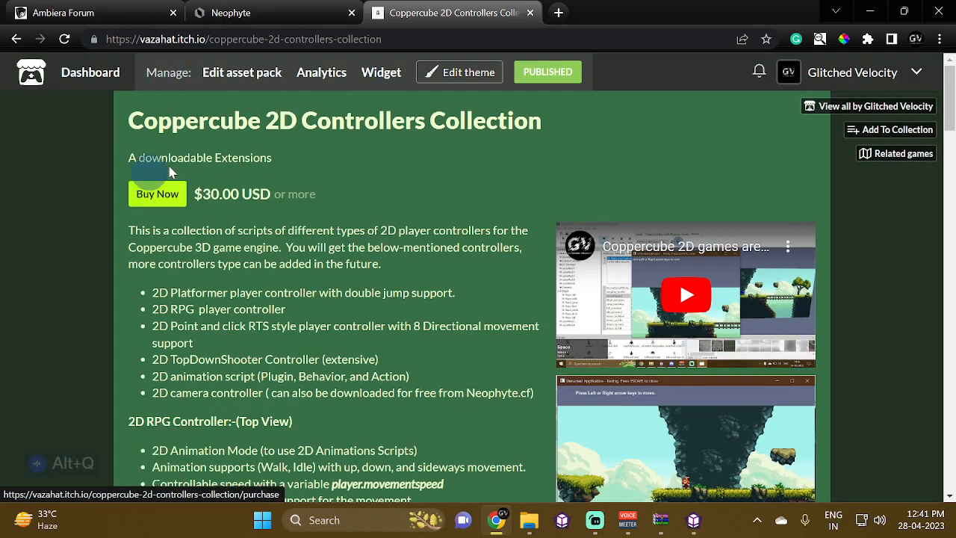
{"action": "scroll", "coordinate": [309, 245], "scroll_direction": "down", "scroll_amount": 1}
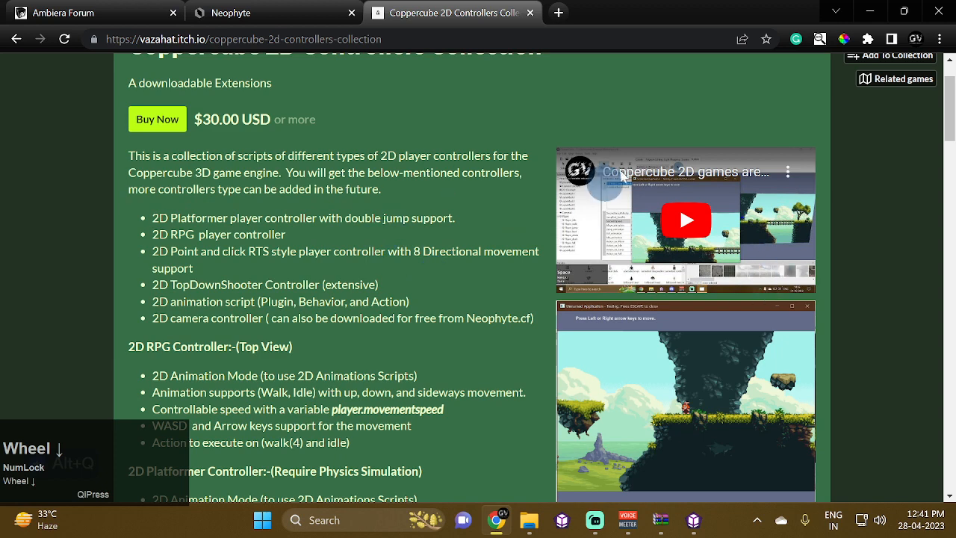
{"action": "scroll", "coordinate": [696, 242], "scroll_direction": "down", "scroll_amount": 3}
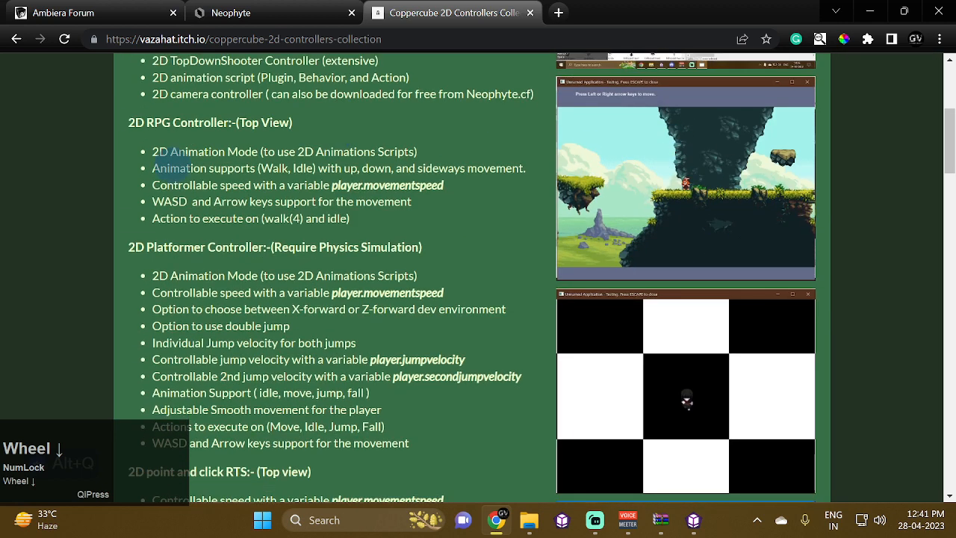
Step: Switch back to CopperCube, show the properties of stomper and inspect its 2D Platformer Controller behaviour settings
{"action": "left_click", "coordinate": [693, 520]}
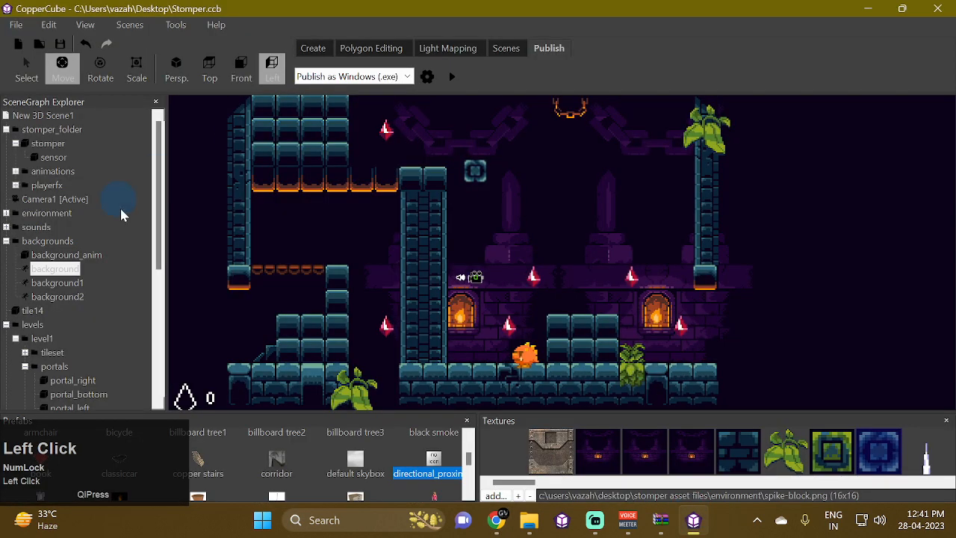
{"action": "scroll", "coordinate": [204, 135], "scroll_direction": "up", "scroll_amount": 1}
{"action": "left_click", "coordinate": [47, 143]}
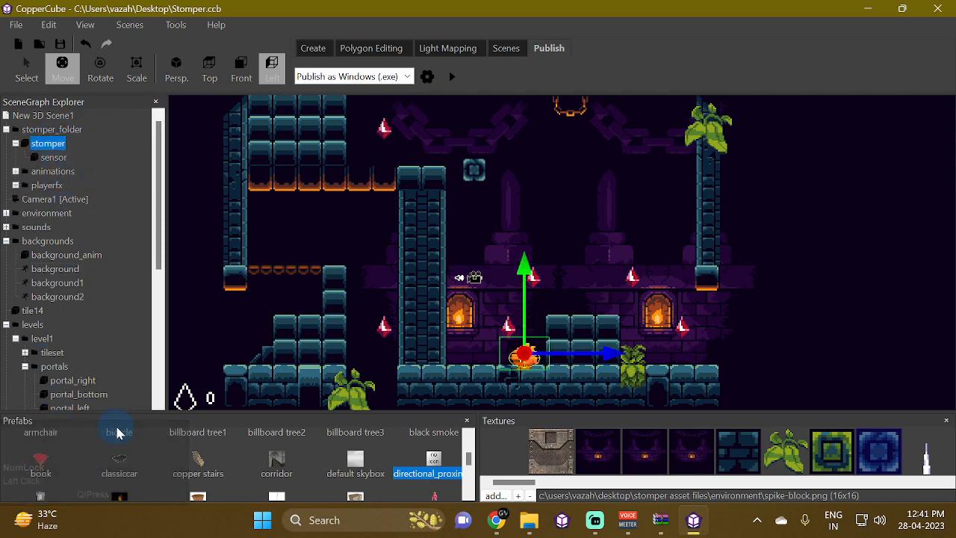
{"action": "left_click", "coordinate": [86, 25]}
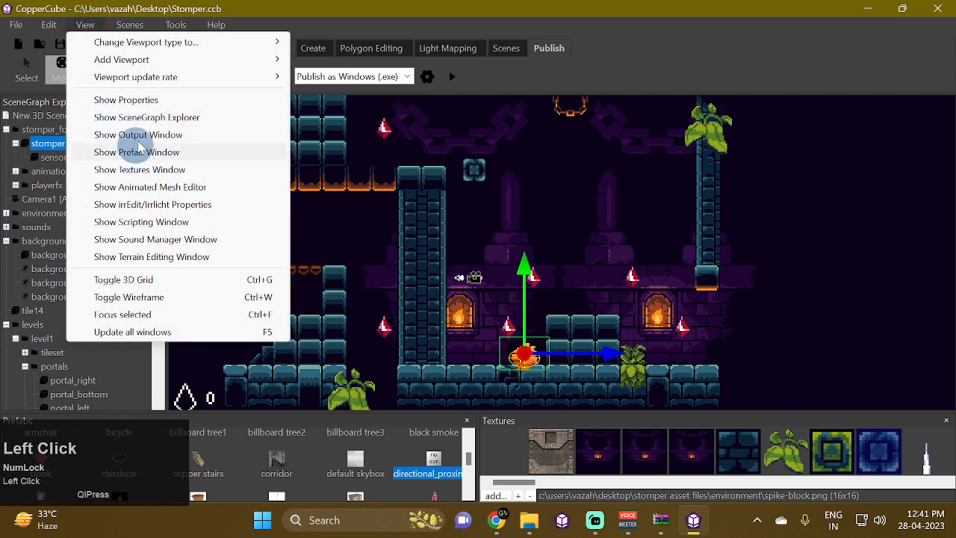
{"action": "left_click", "coordinate": [153, 100]}
{"action": "left_click", "coordinate": [216, 145]}
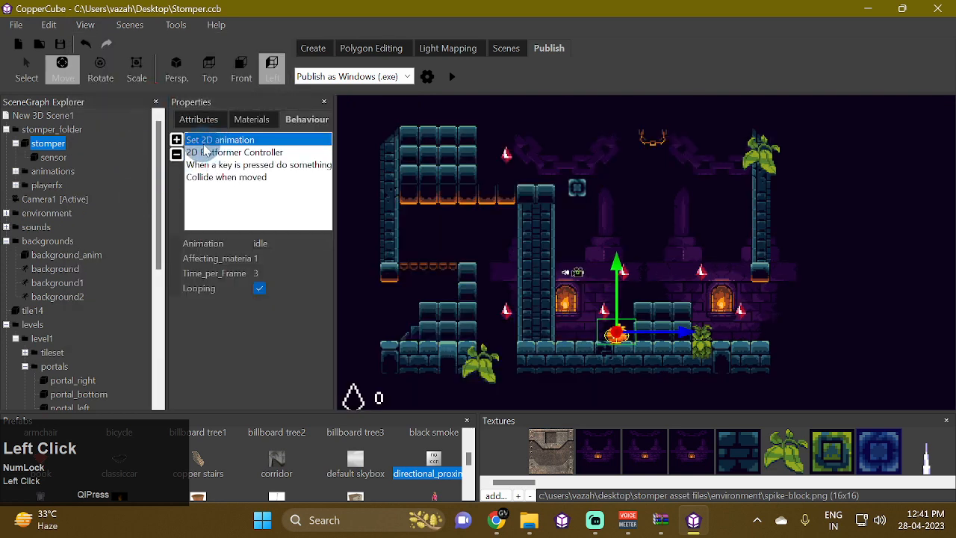
{"action": "left_click", "coordinate": [224, 152]}
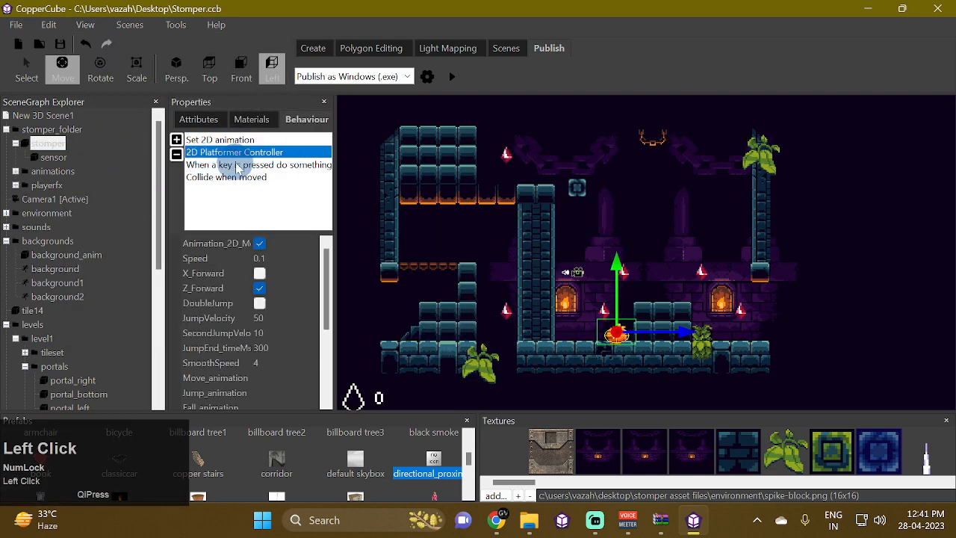
Step: Look through the scene graph and show the behaviours of Camera1
{"action": "scroll", "coordinate": [16, 189], "scroll_direction": "down", "scroll_amount": 6}
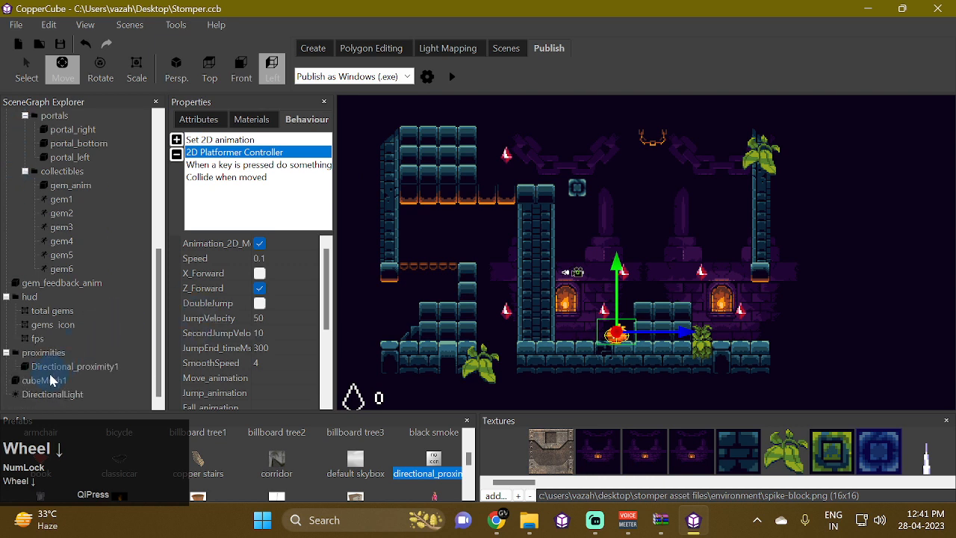
{"action": "scroll", "coordinate": [64, 253], "scroll_direction": "up", "scroll_amount": 6}
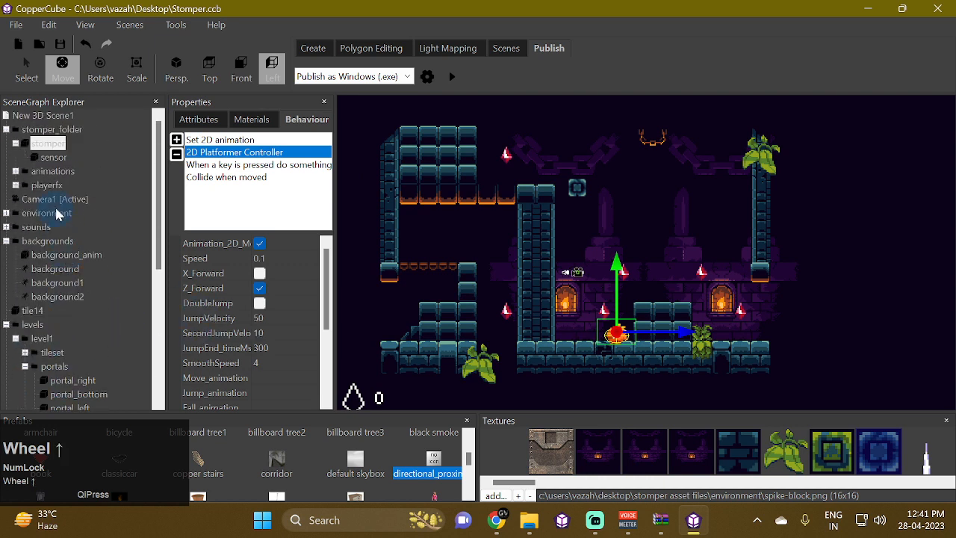
{"action": "left_click", "coordinate": [58, 201]}
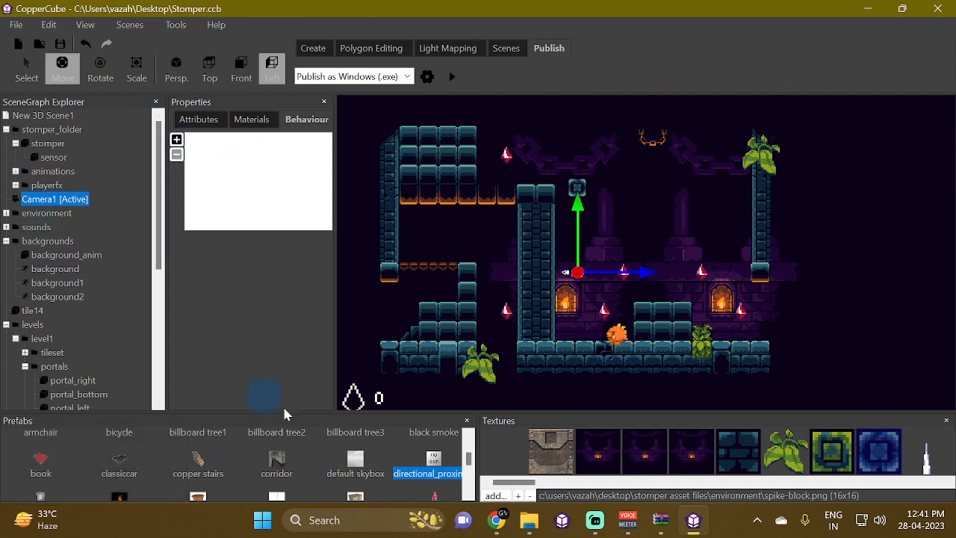
Step: Show stomper's 2D Platformer Controller behaviour and inspect the 2D animation action assigned to Action_on_Move
{"action": "left_click", "coordinate": [49, 146]}
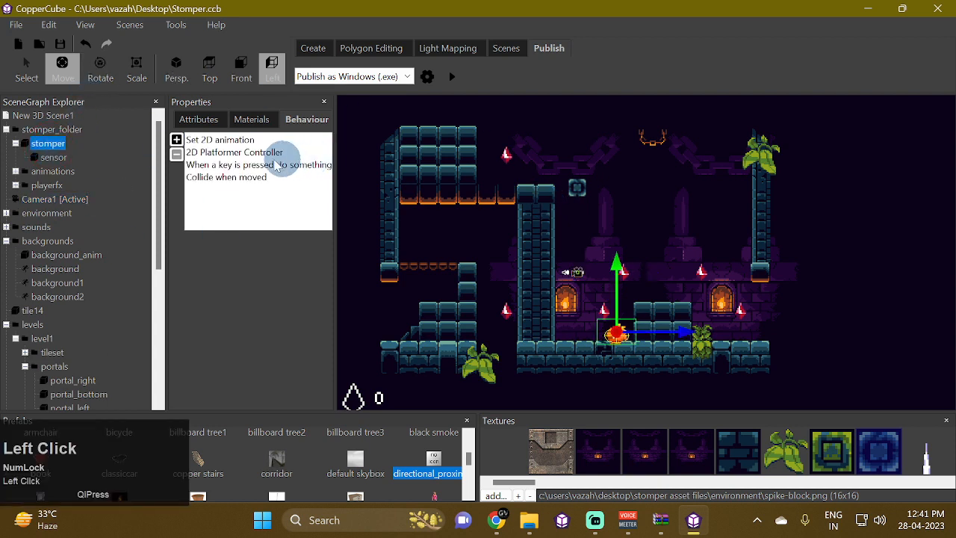
{"action": "left_click", "coordinate": [220, 164]}
{"action": "left_click", "coordinate": [233, 153]}
{"action": "scroll", "coordinate": [289, 280], "scroll_direction": "down", "scroll_amount": 3}
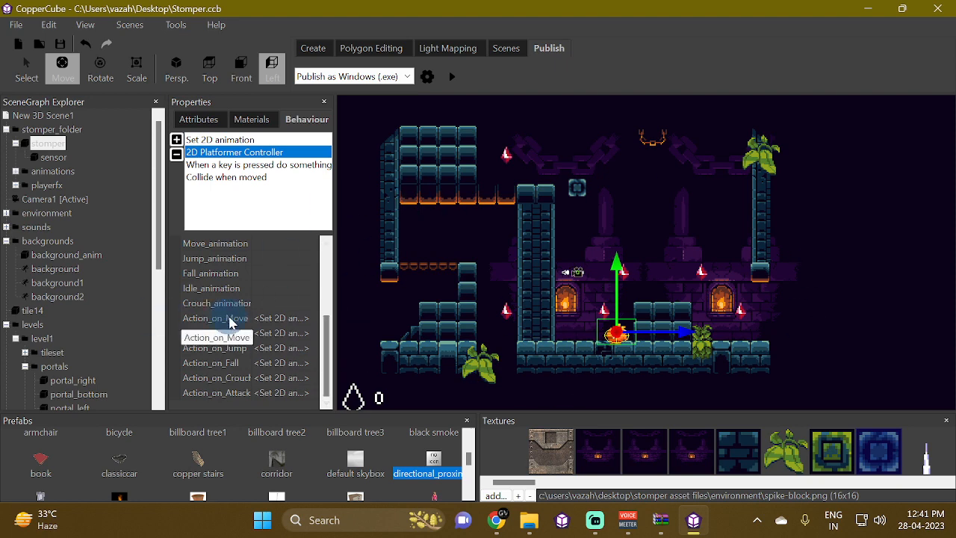
{"action": "scroll", "coordinate": [230, 321], "scroll_direction": "up", "scroll_amount": 3}
{"action": "scroll", "coordinate": [299, 340], "scroll_direction": "down", "scroll_amount": 3}
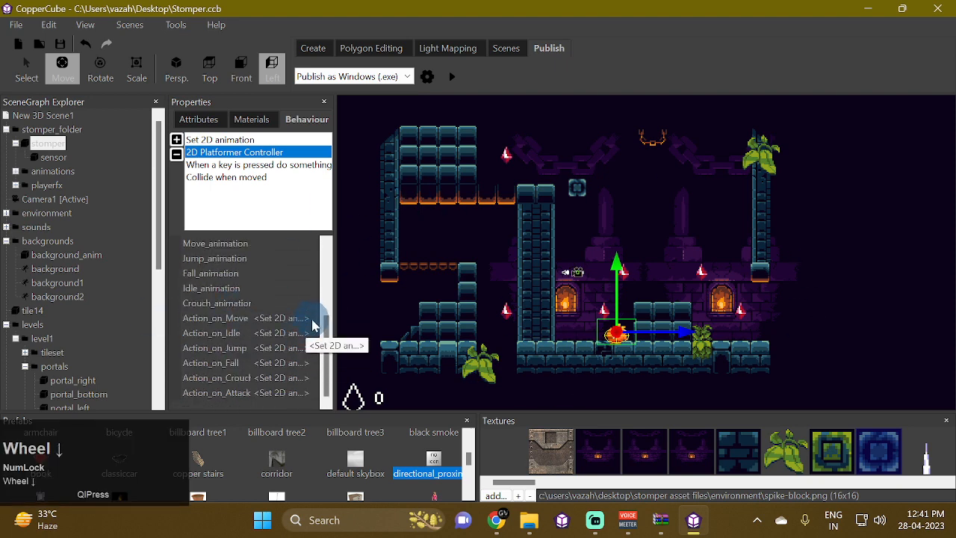
{"action": "left_click", "coordinate": [313, 321]}
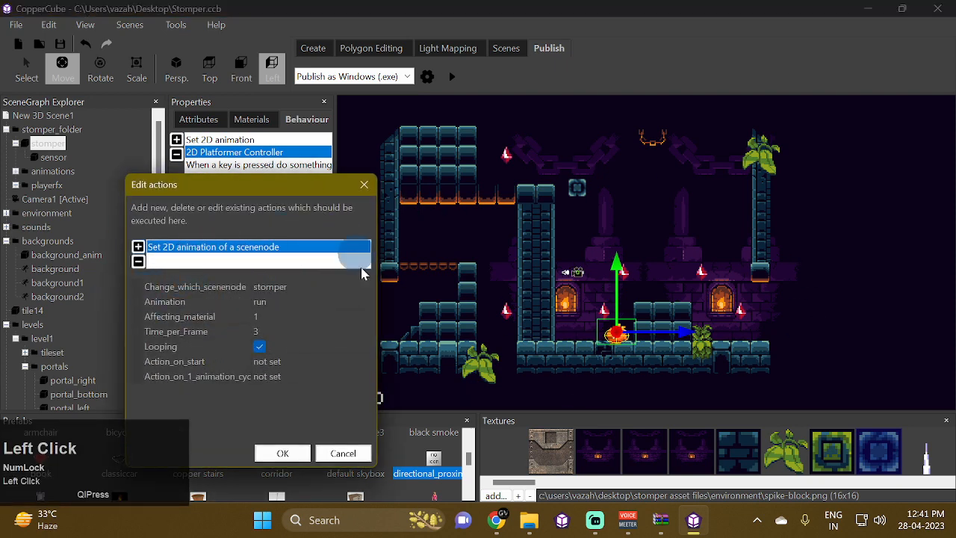
{"action": "left_click_drag", "start_coordinate": [254, 187], "coordinate": [368, 161]}
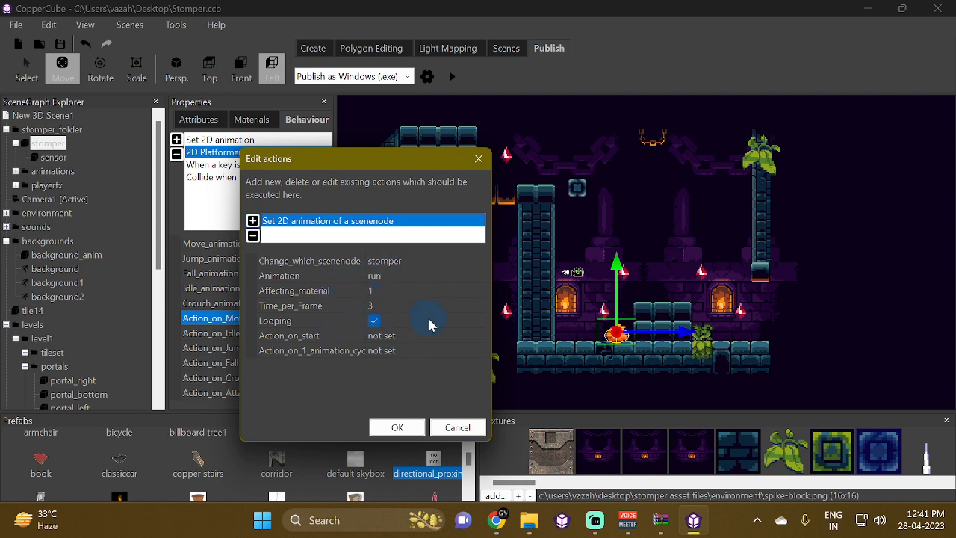
{"action": "left_click", "coordinate": [398, 428]}
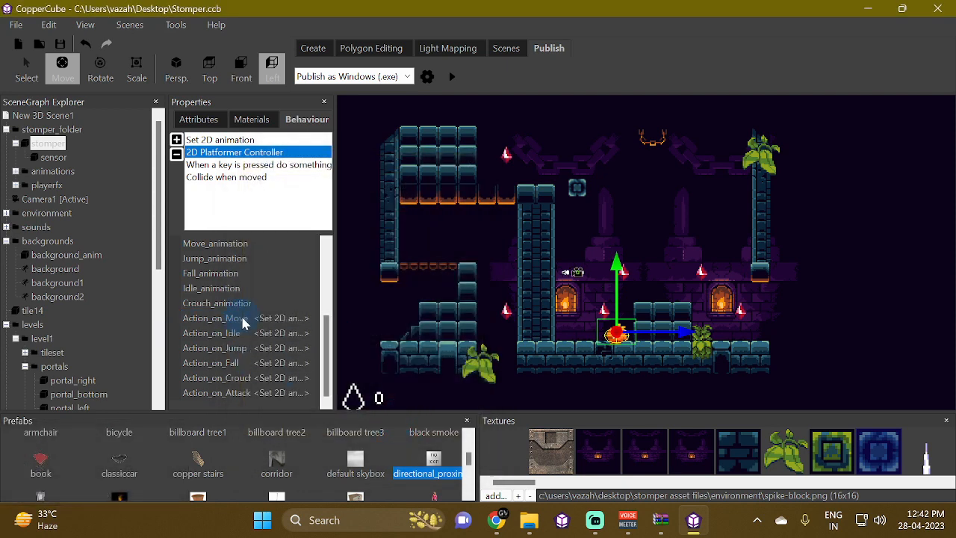
Step: Inspect the actions assigned to Action_on_Idle and Action_on_Jump in the 2D Platformer Controller
{"action": "left_click", "coordinate": [307, 333]}
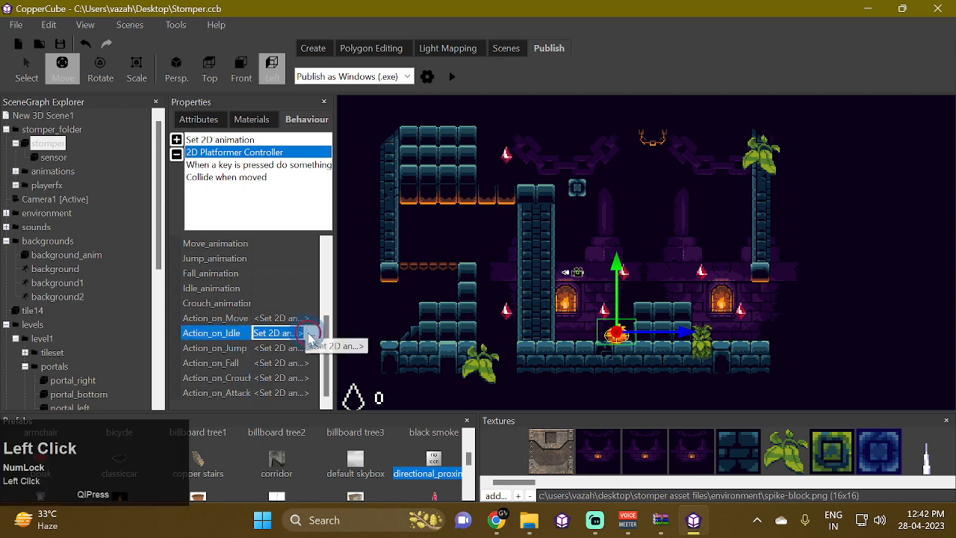
{"action": "left_click", "coordinate": [295, 454]}
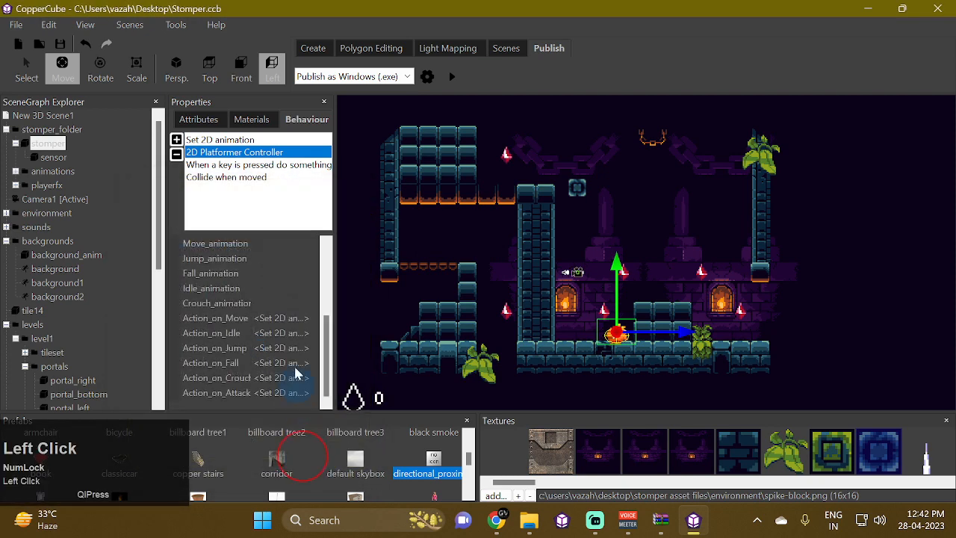
{"action": "left_click", "coordinate": [298, 364]}
{"action": "left_click", "coordinate": [310, 350]}
{"action": "left_click", "coordinate": [311, 351]}
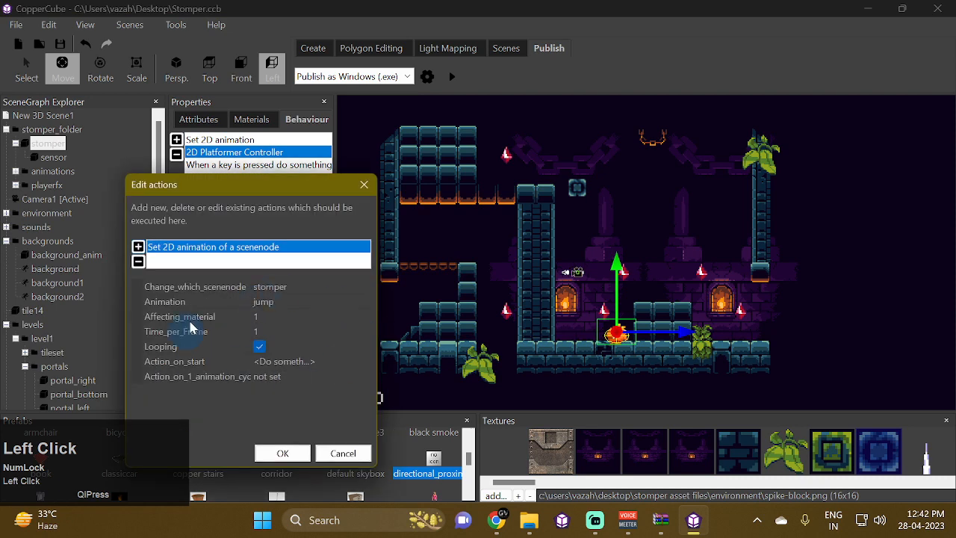
{"action": "left_click", "coordinate": [282, 452]}
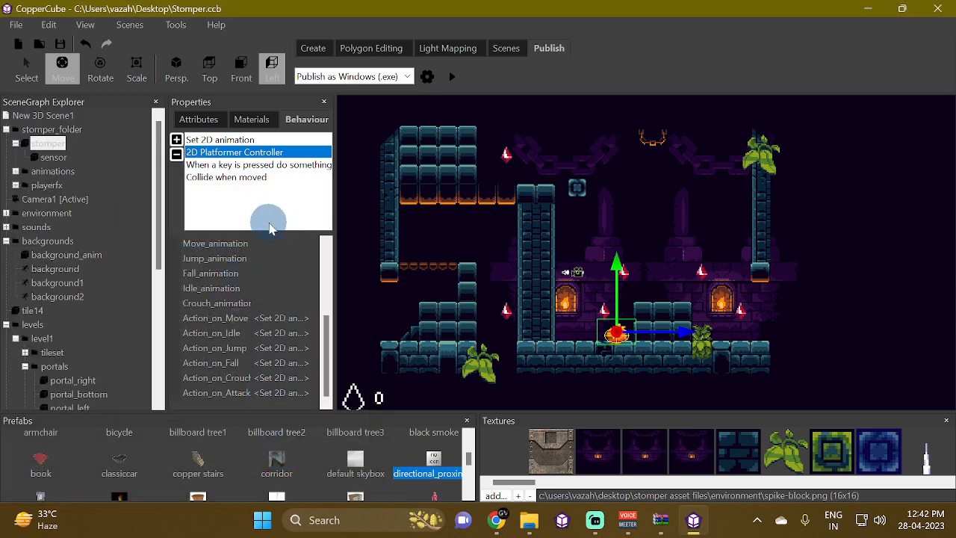
{"action": "left_click", "coordinate": [261, 176]}
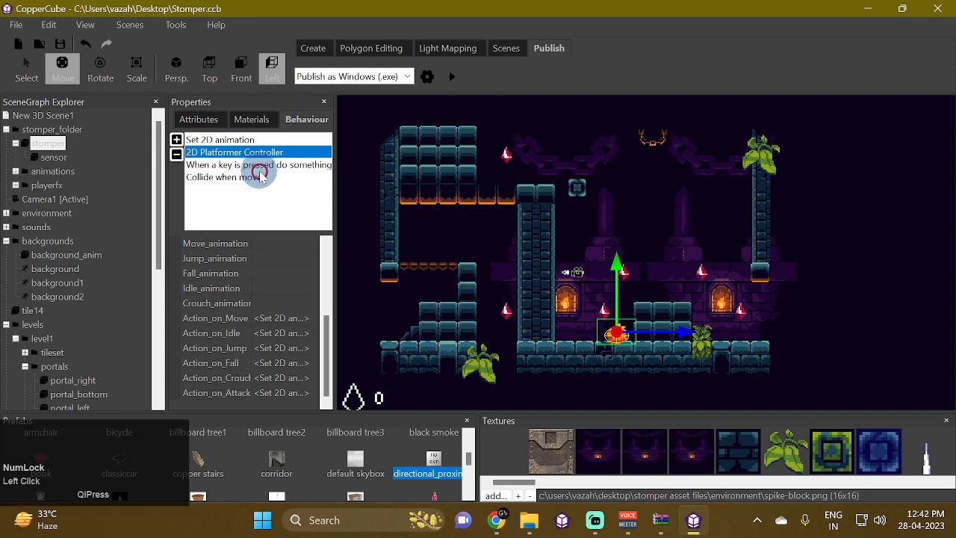
Step: Set the animation of stomper's Set 2D animation behaviour to the roll node from the animations folder
{"action": "left_click", "coordinate": [225, 140]}
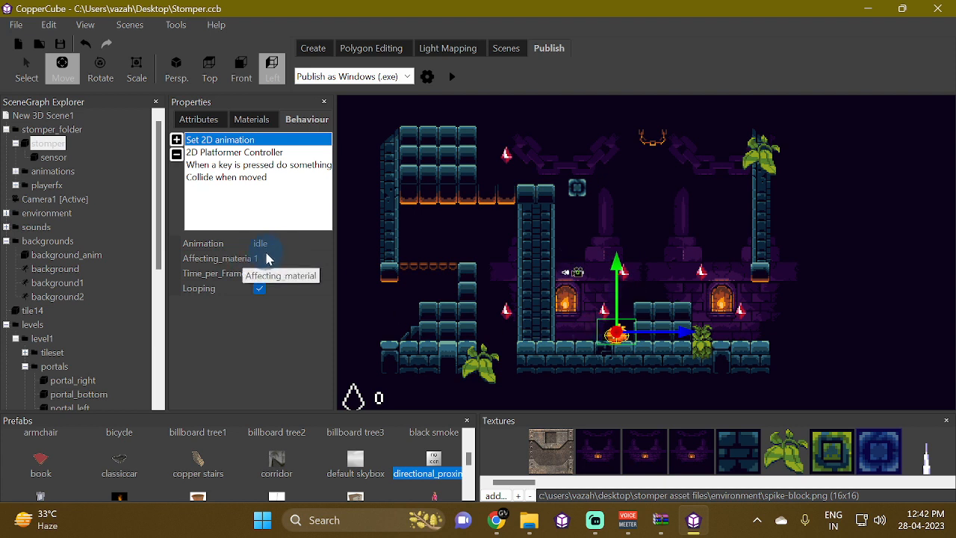
{"action": "left_click", "coordinate": [299, 243]}
{"action": "left_click", "coordinate": [325, 243]}
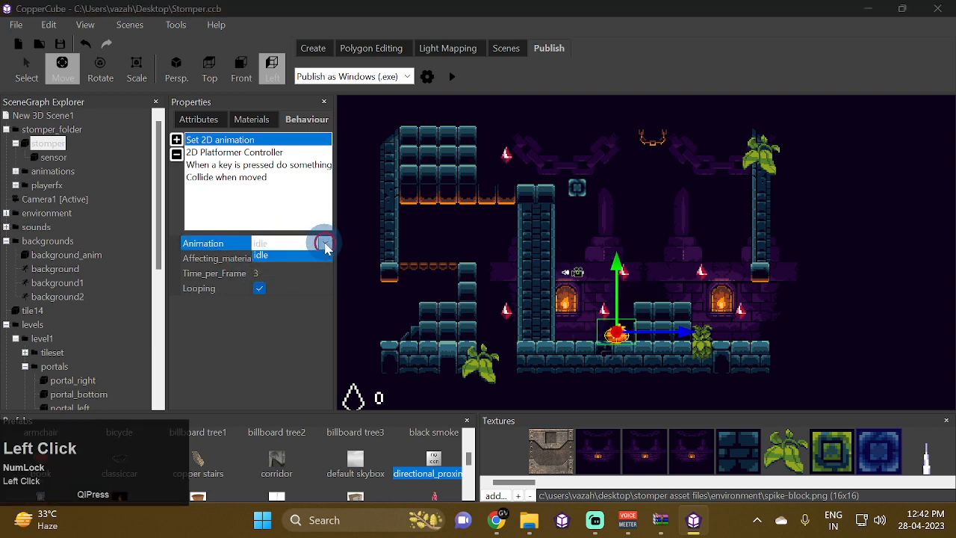
{"action": "left_click", "coordinate": [295, 272]}
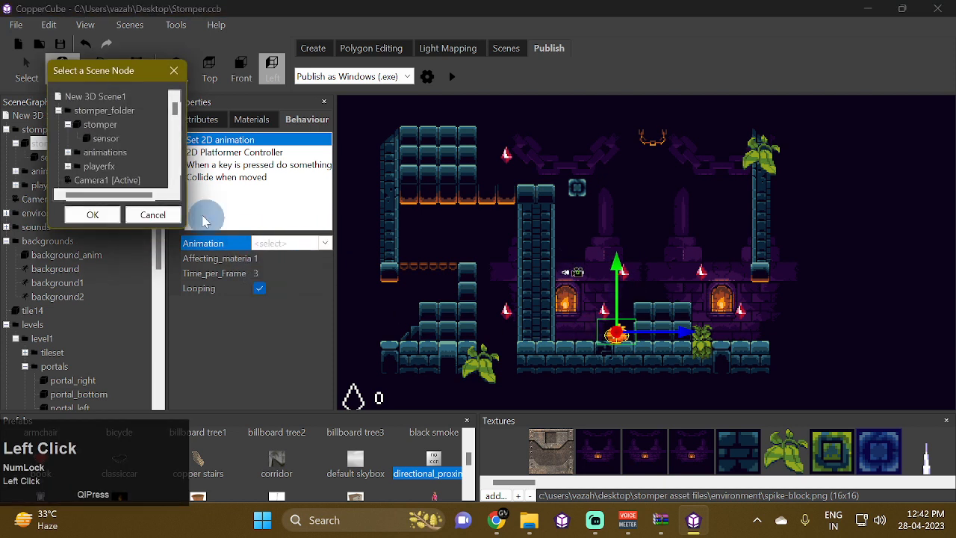
{"action": "left_click", "coordinate": [68, 152]}
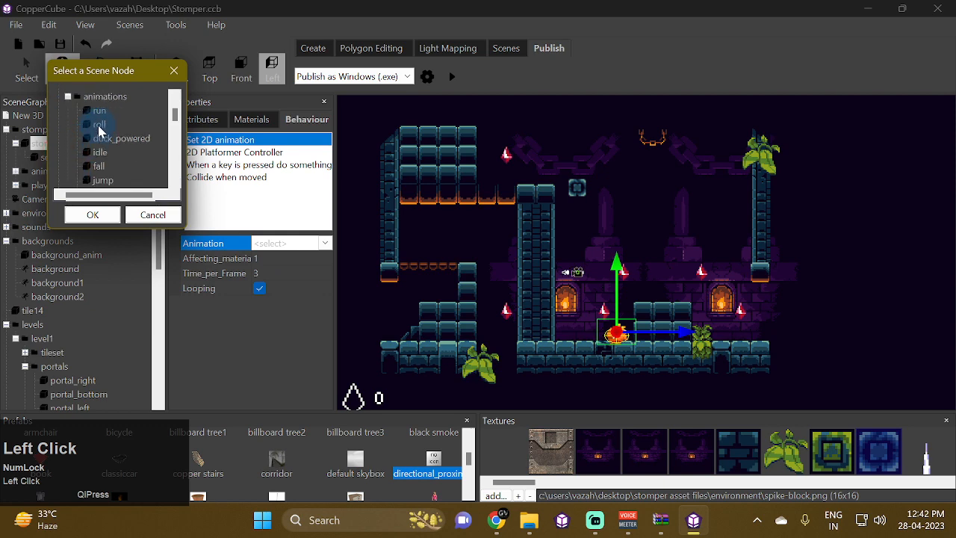
{"action": "left_click", "coordinate": [93, 215]}
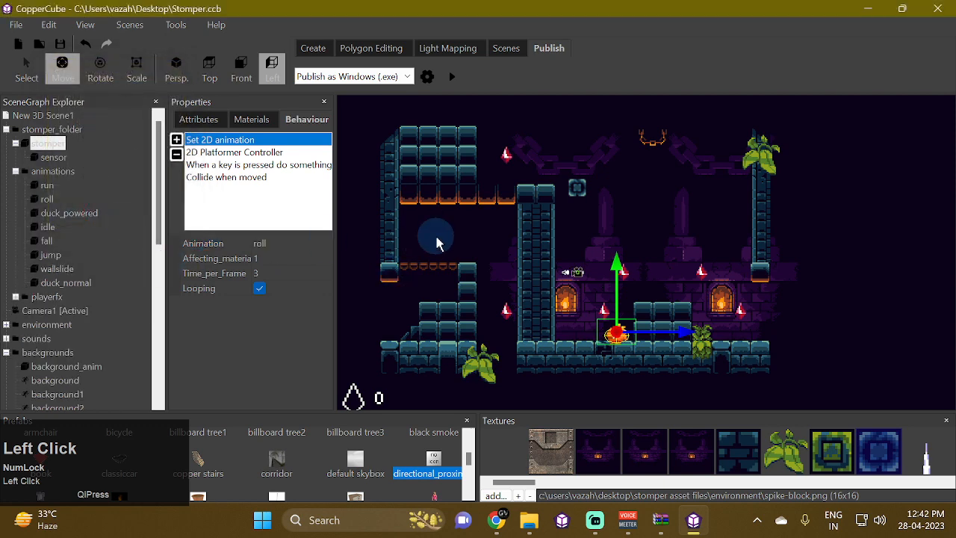
Step: Test the game by moving and jumping the character near the tall column, and close the test window
{"action": "key", "text": "ctrl+F10"}
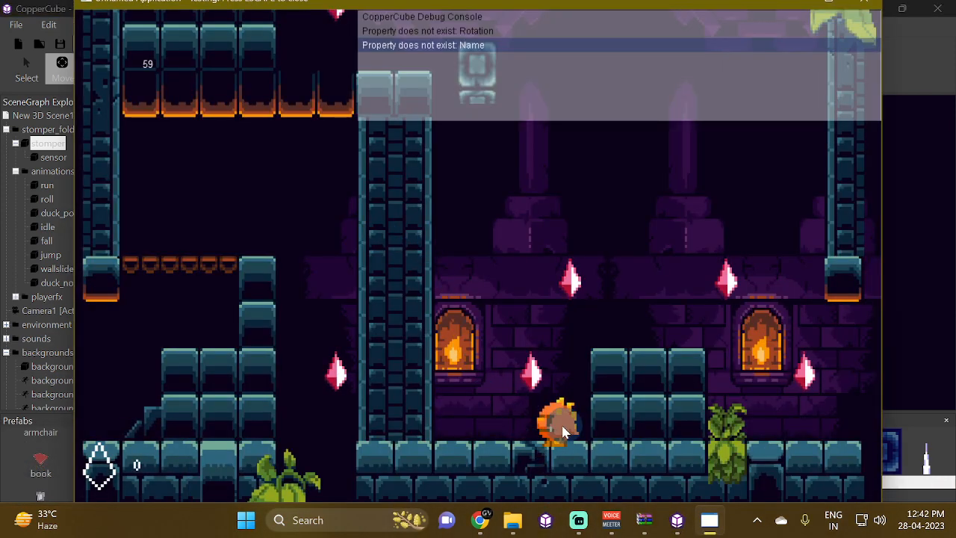
{"action": "key", "text": "Up"}
{"action": "key", "text": "Right"}
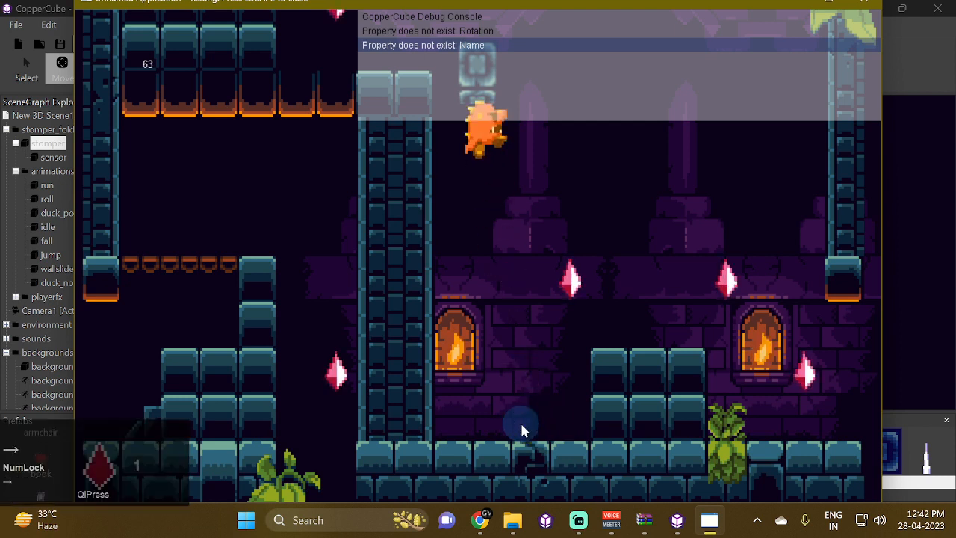
{"action": "key", "text": "space"}
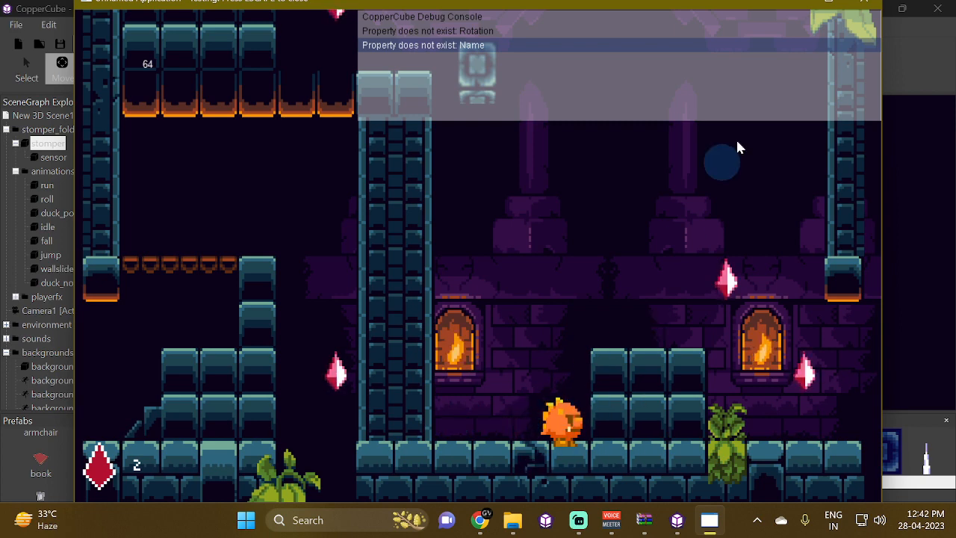
{"action": "left_click", "coordinate": [864, 2]}
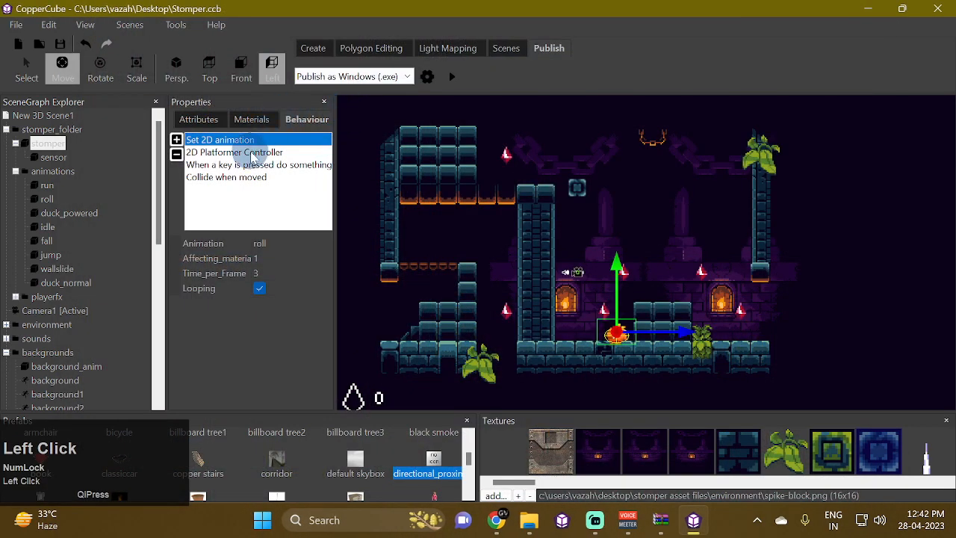
Step: In the 2D Platformer Controller's Action_on_Idle, set the scene node animation to roll and accept the action
{"action": "left_click", "coordinate": [253, 153]}
{"action": "scroll", "coordinate": [261, 313], "scroll_direction": "down", "scroll_amount": 5}
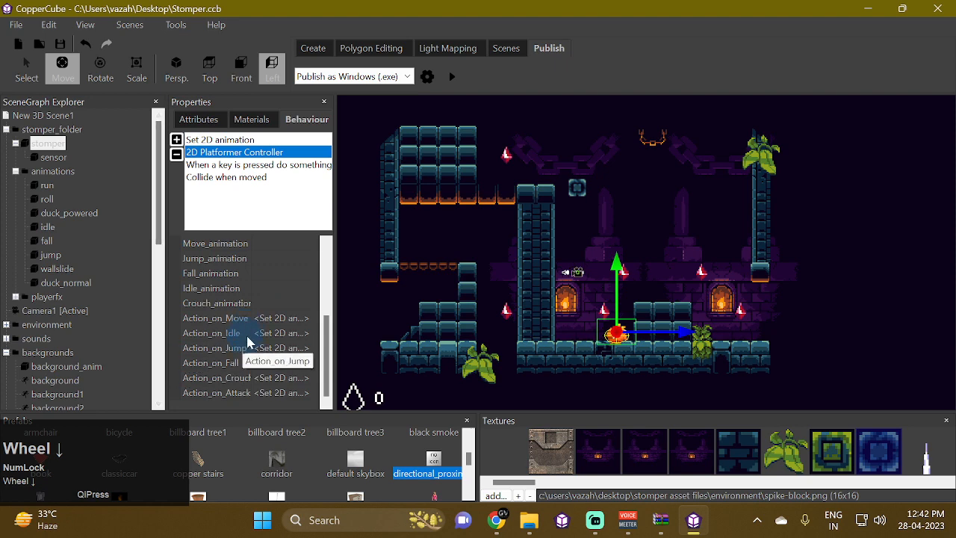
{"action": "left_click", "coordinate": [291, 334]}
{"action": "left_click", "coordinate": [309, 334]}
{"action": "left_click", "coordinate": [303, 306]}
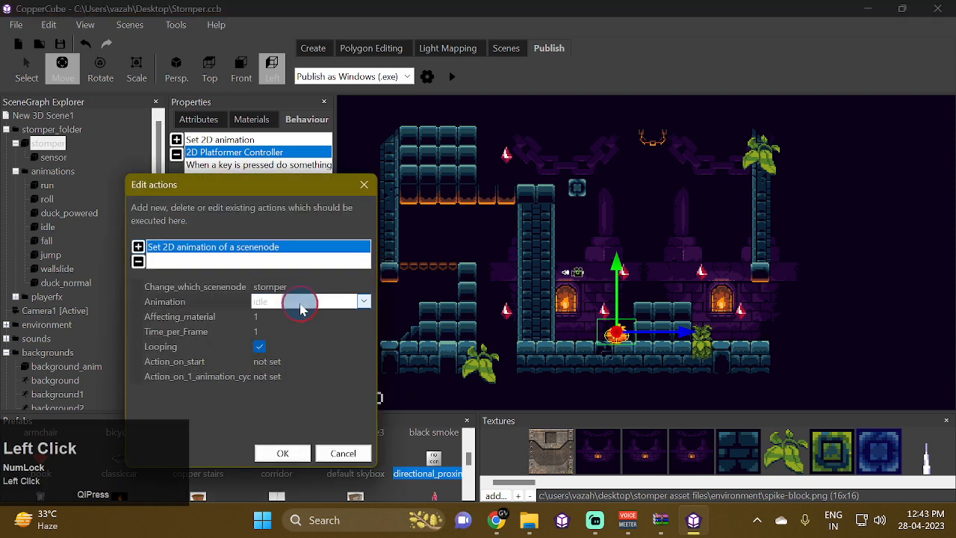
{"action": "left_click", "coordinate": [274, 289]}
{"action": "scroll", "coordinate": [256, 309], "scroll_direction": "down", "scroll_amount": 3}
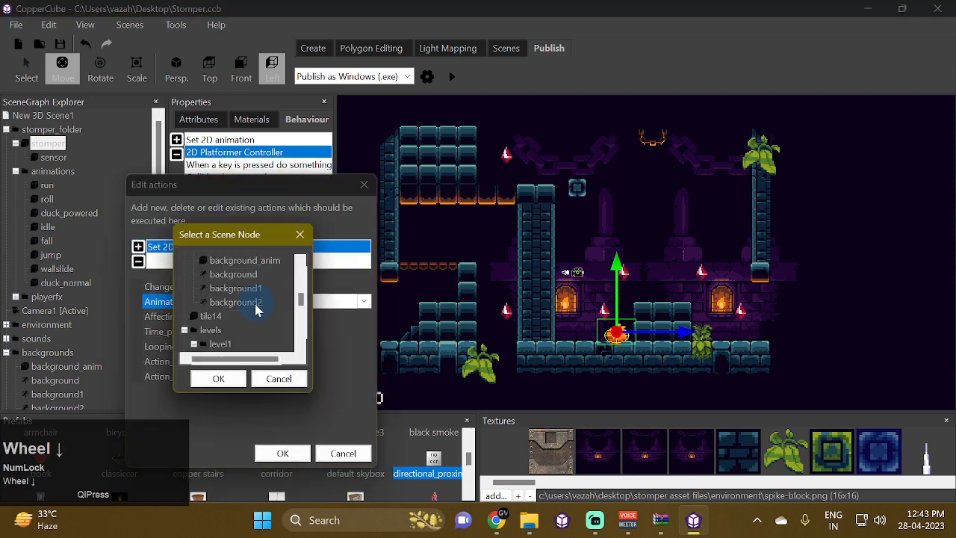
{"action": "scroll", "coordinate": [239, 315], "scroll_direction": "up", "scroll_amount": 3}
{"action": "scroll", "coordinate": [238, 307], "scroll_direction": "up", "scroll_amount": 1}
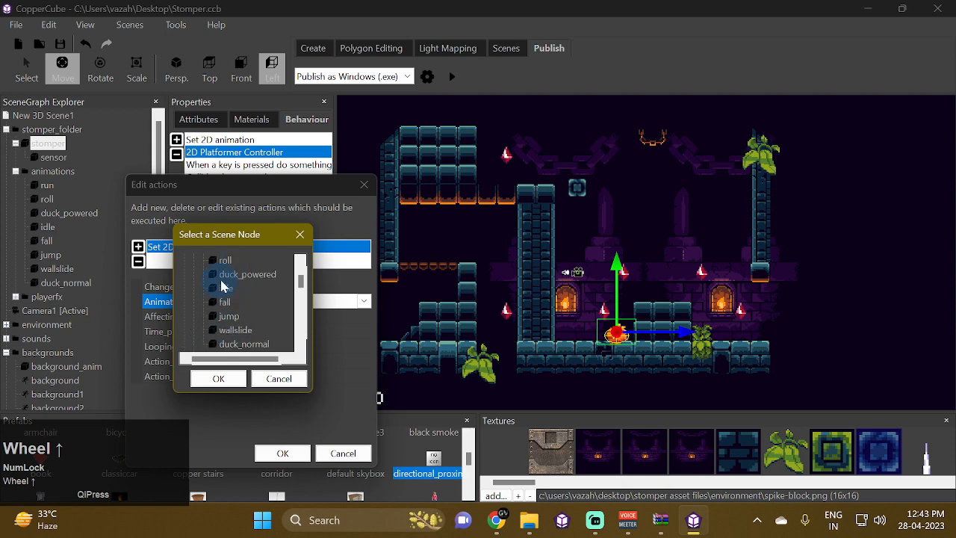
{"action": "scroll", "coordinate": [223, 291], "scroll_direction": "up", "scroll_amount": 2}
{"action": "left_click", "coordinate": [222, 330]}
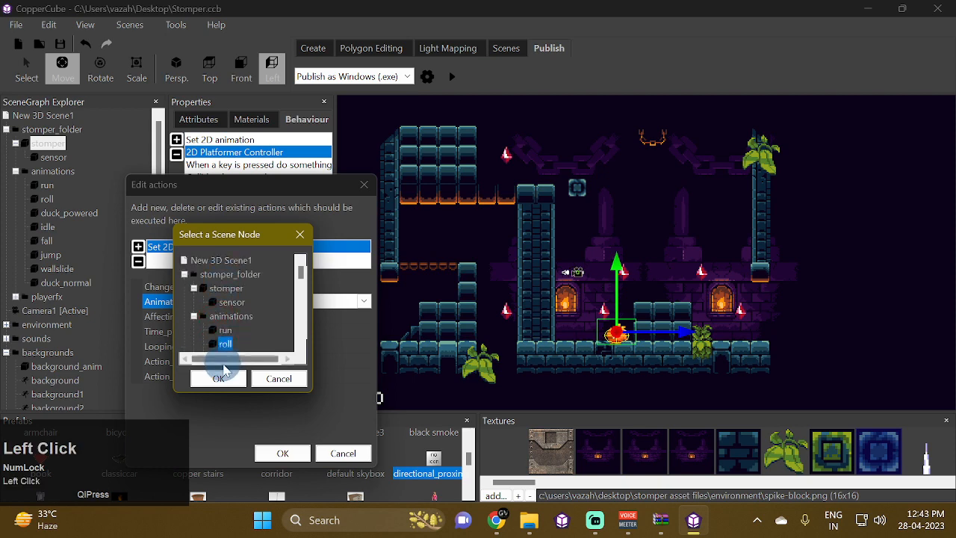
{"action": "left_click", "coordinate": [219, 379]}
{"action": "left_click", "coordinate": [282, 454]}
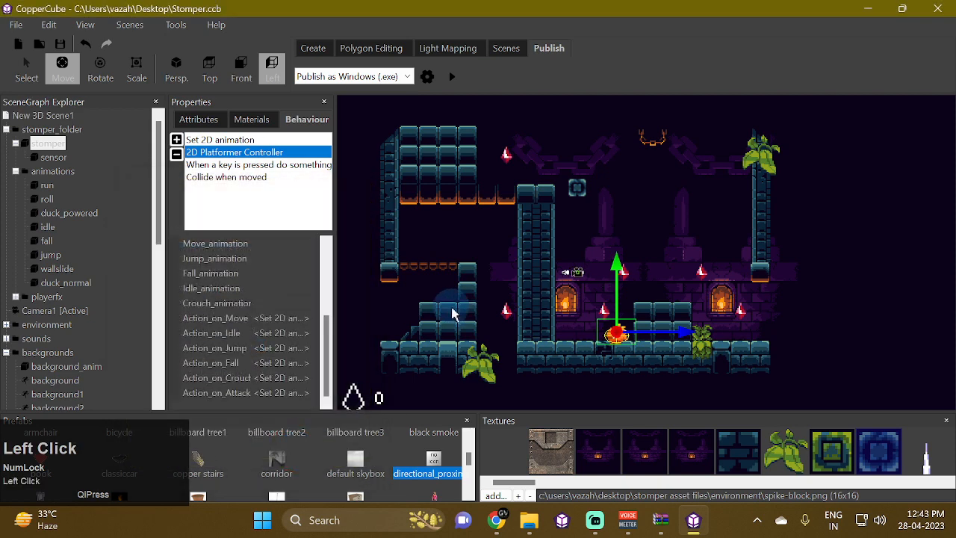
Step: Test the game and move the character back and forth between the tall column and the block stack to check its idle roll animation
{"action": "key", "text": "ctrl+F10"}
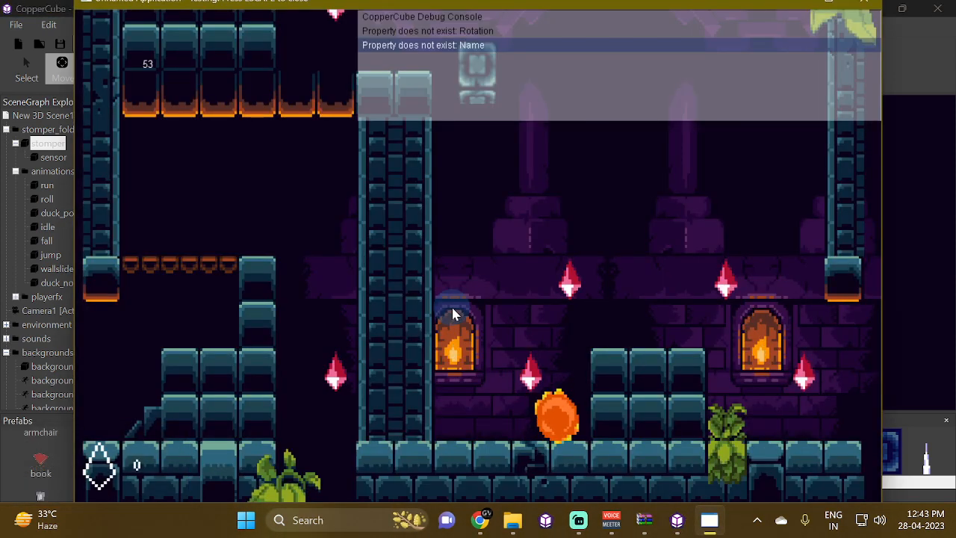
{"action": "key", "text": "Left"}
{"action": "key", "text": "Right"}
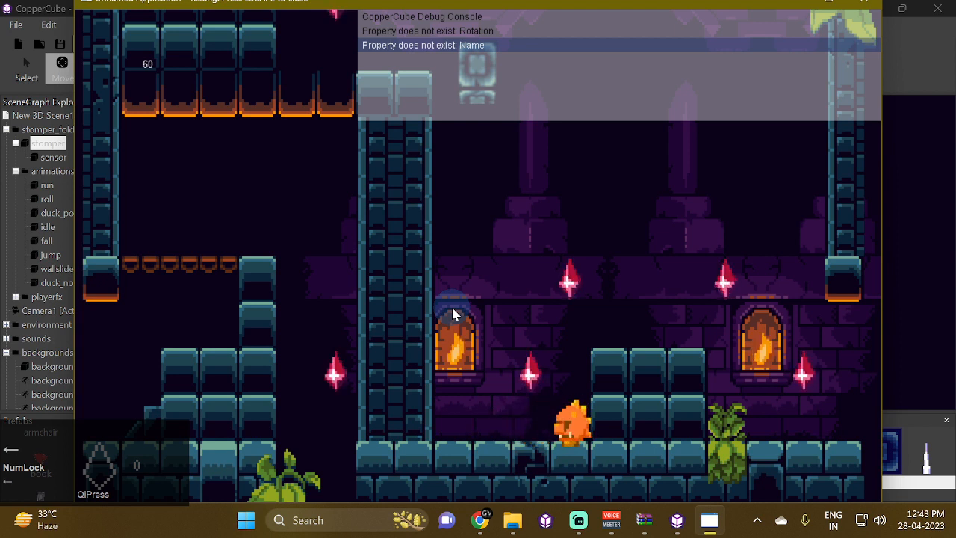
{"action": "key", "text": "Right"}
{"action": "key", "text": "Left"}
{"action": "key", "text": "Right"}
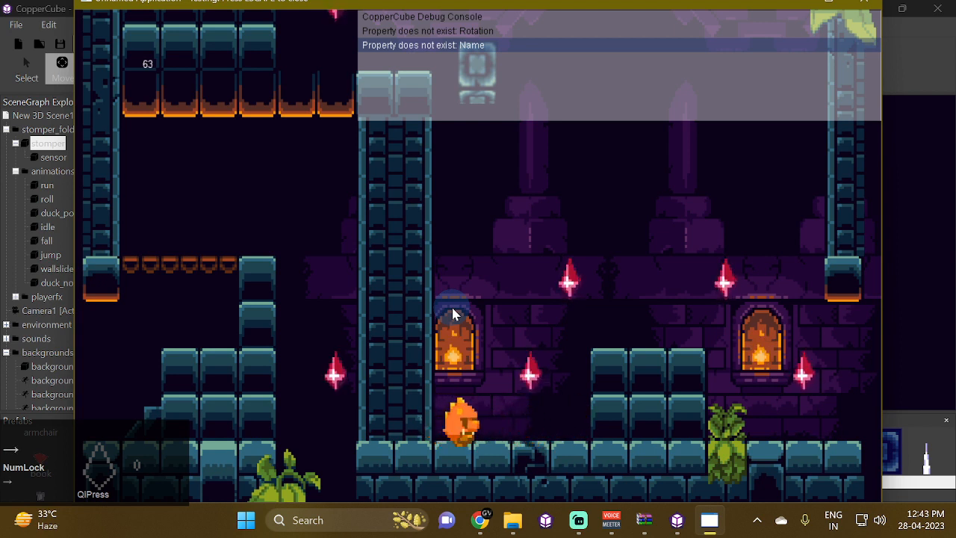
{"action": "key", "text": "Left"}
{"action": "key", "text": "space"}
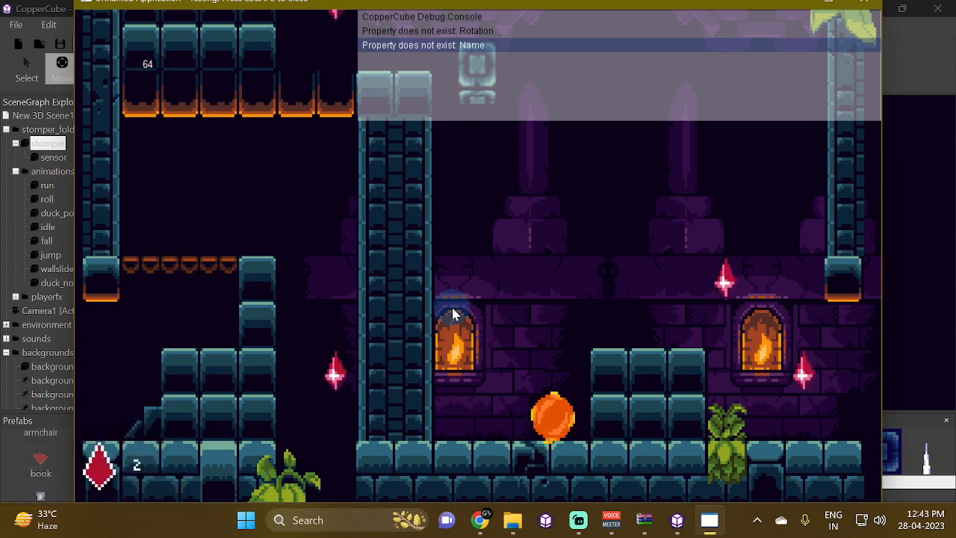
{"action": "key", "text": "Left"}
{"action": "key", "text": "Right"}
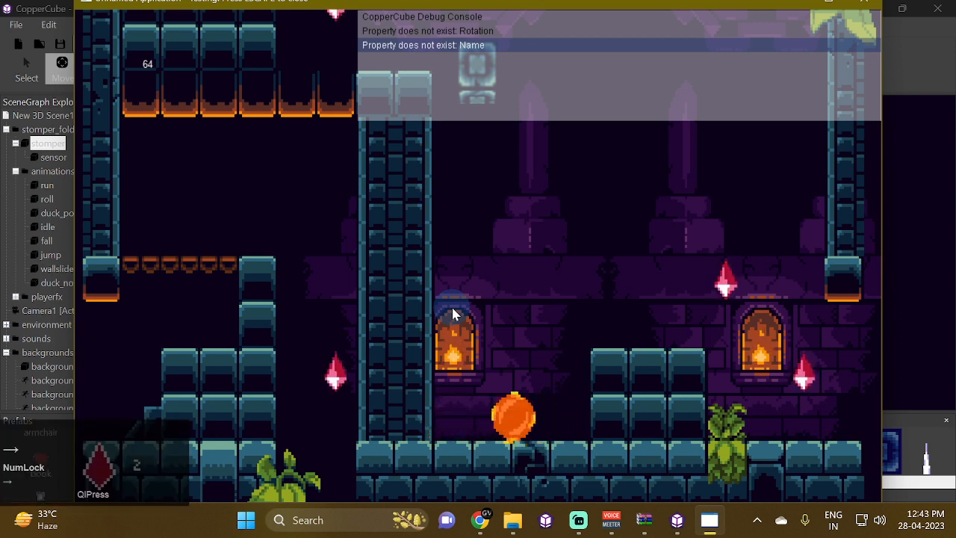
Step: Make the character jump repeatedly above the cracked floor tile to test the spike trap and the jump animation
{"action": "key", "text": "space"}
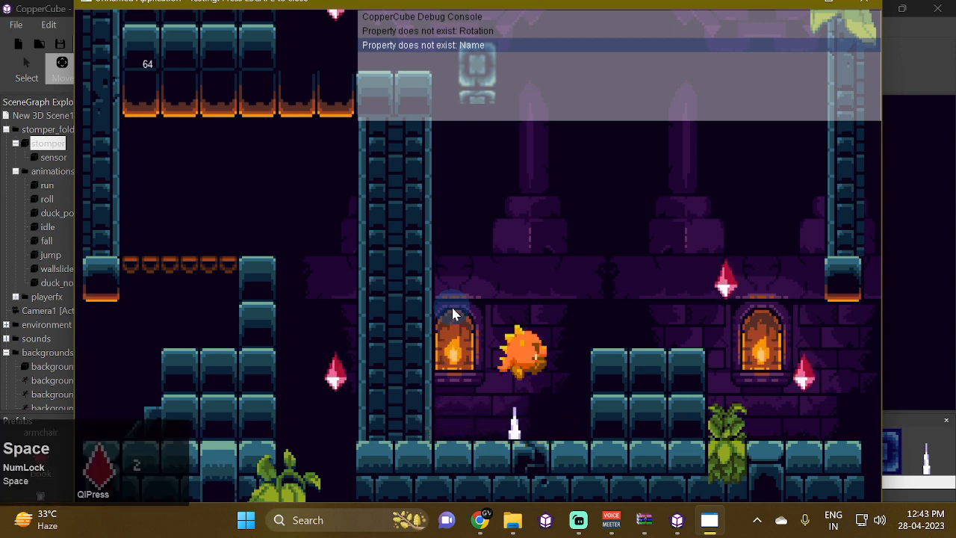
{"action": "key", "text": "Left"}
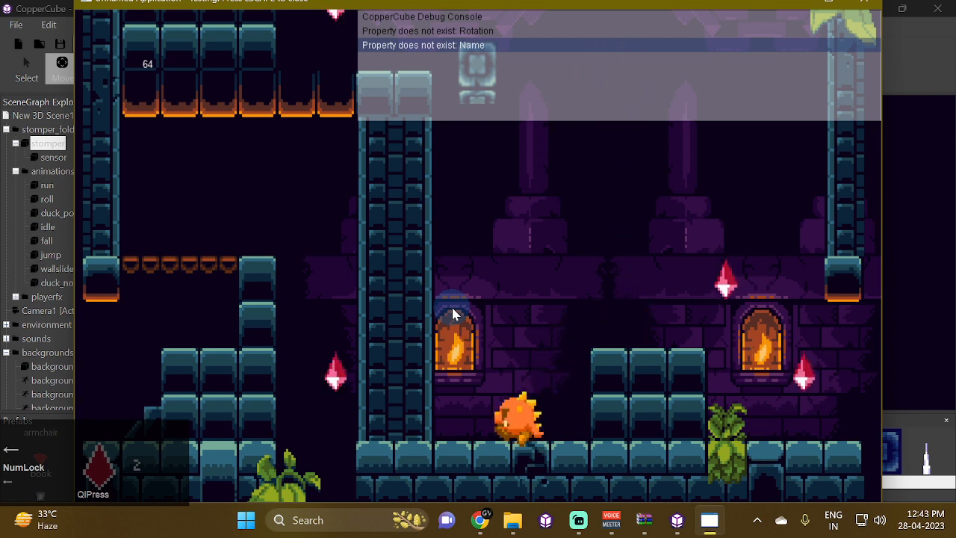
{"action": "key", "text": "space"}
{"action": "key", "text": "Left"}
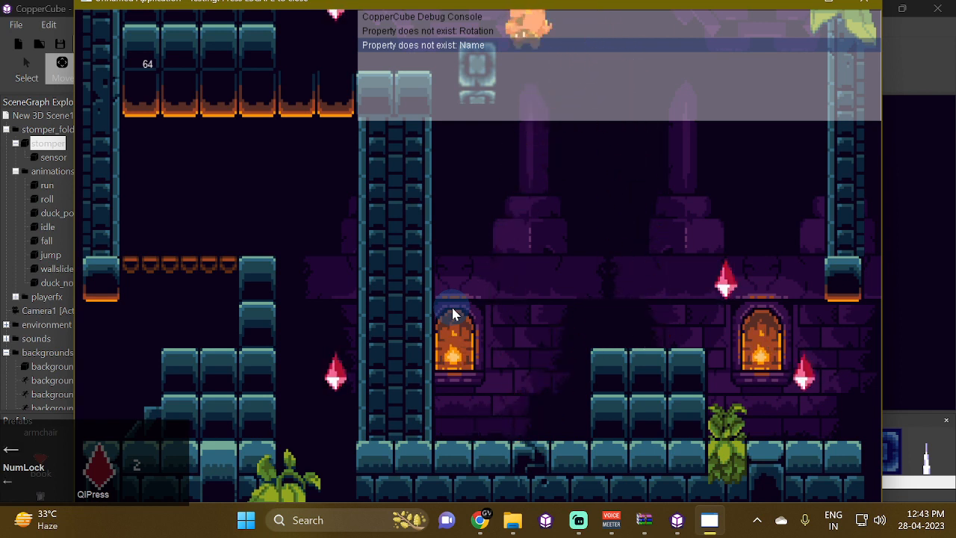
{"action": "key", "text": "space"}
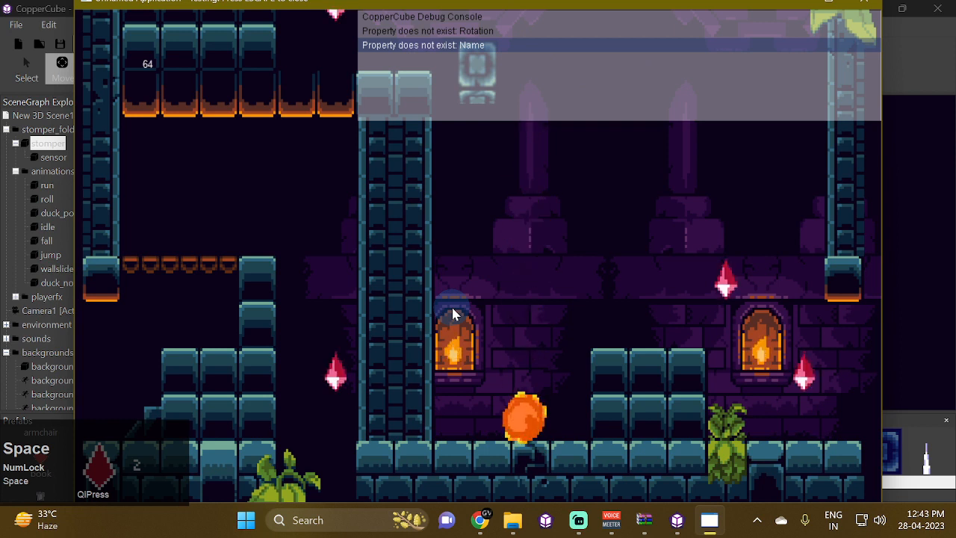
{"action": "key", "text": "space"}
{"action": "key", "text": "space"}
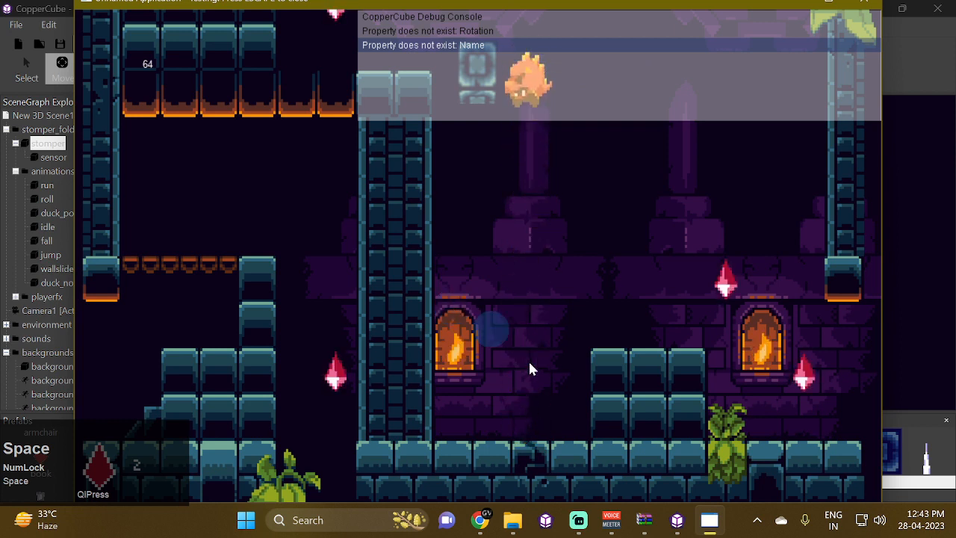
{"action": "key", "text": "space"}
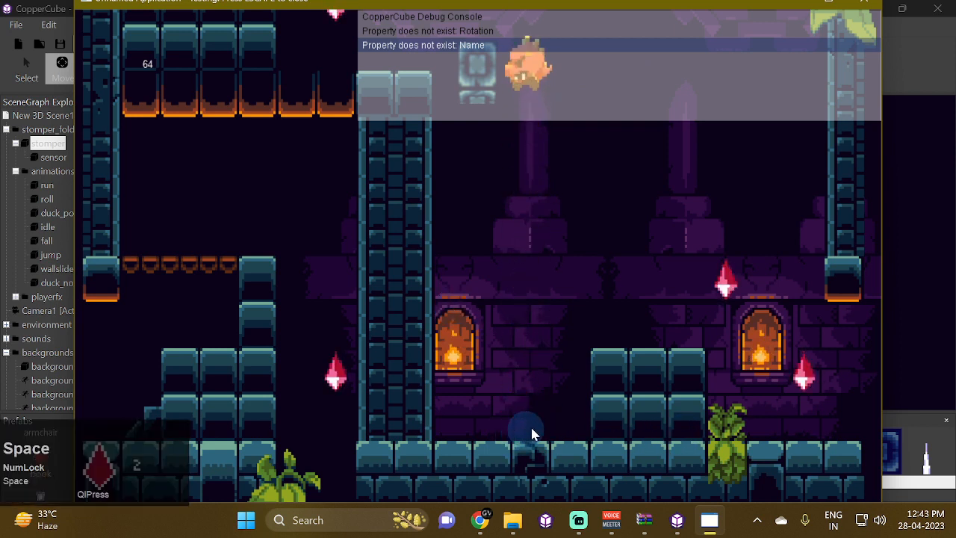
{"action": "key", "text": "space"}
Step: Jump the character over the block stack to the plant and back up to the ledge beside the tall column, and close the test window
{"action": "key", "text": "Right"}
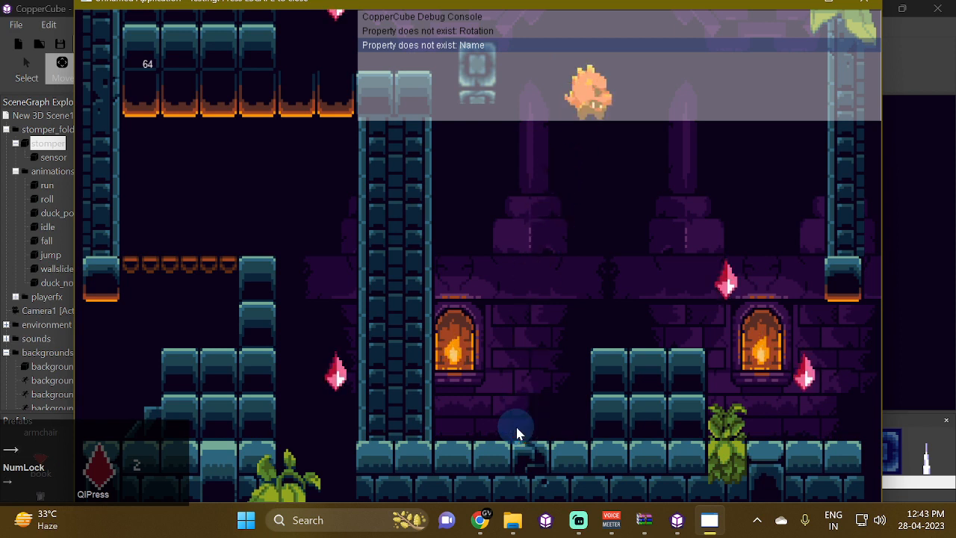
{"action": "key", "text": "space"}
{"action": "key", "text": "Right"}
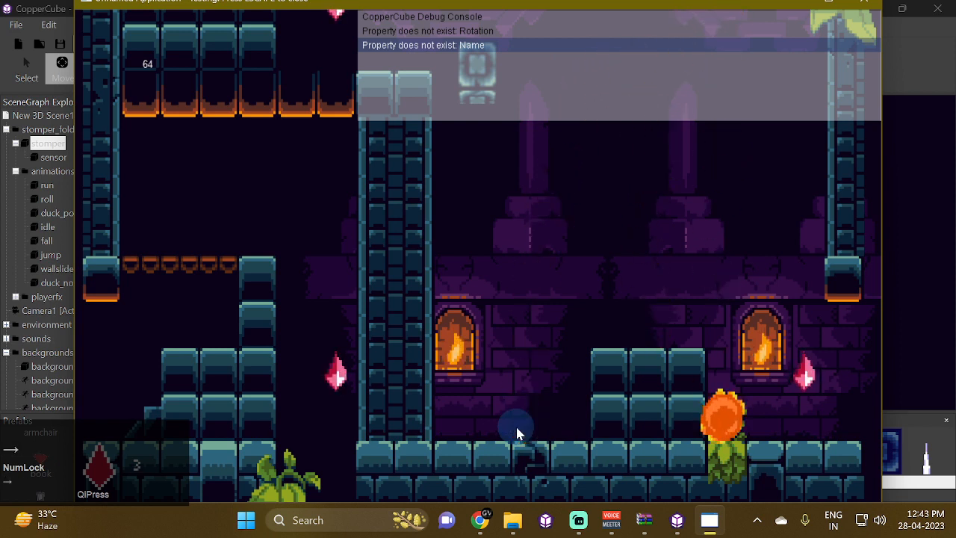
{"action": "key", "text": "space"}
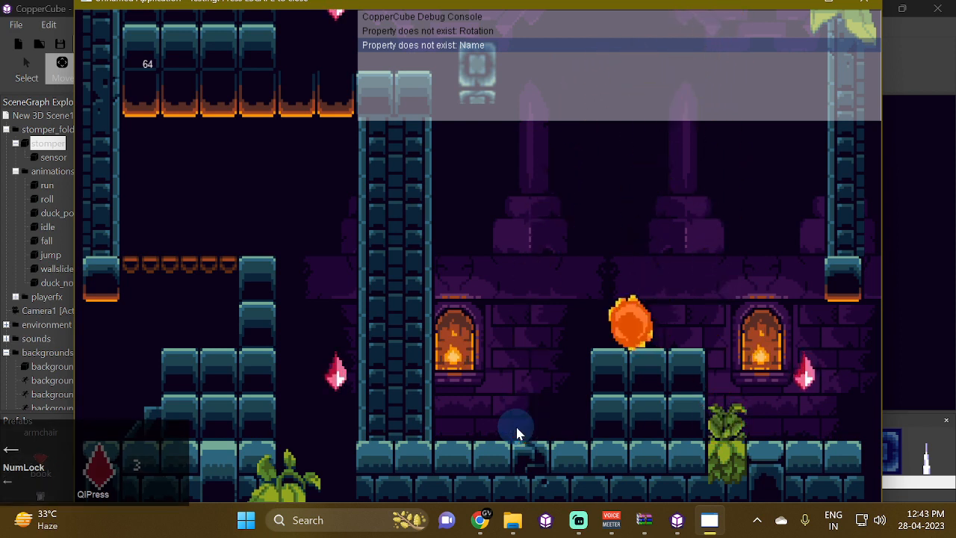
{"action": "key", "text": "space"}
{"action": "key", "text": "Left"}
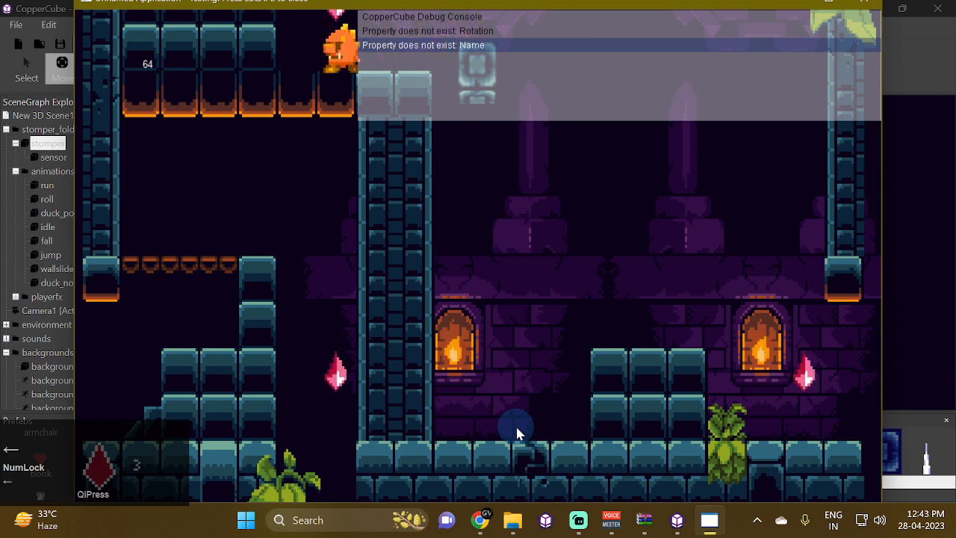
{"action": "key", "text": "space"}
{"action": "key", "text": "space"}
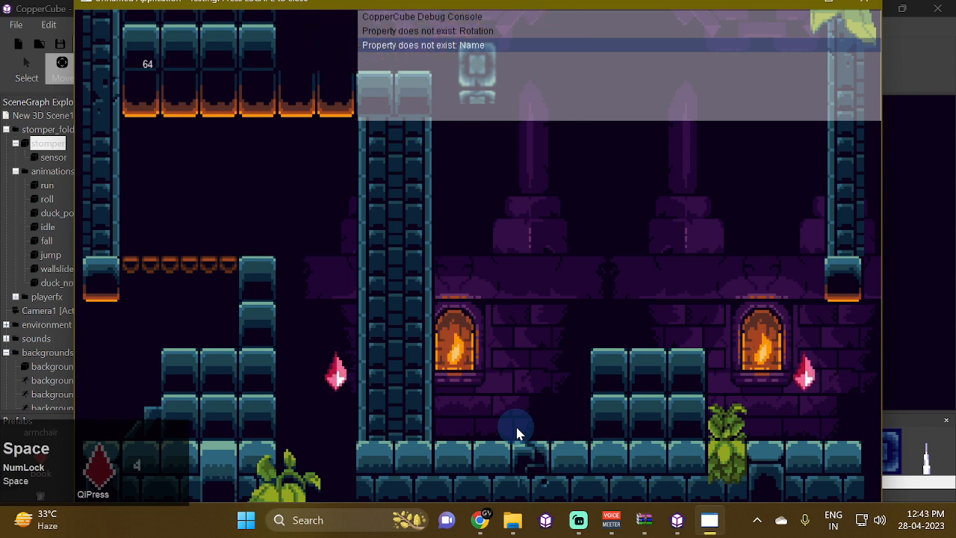
{"action": "key", "text": "Left"}
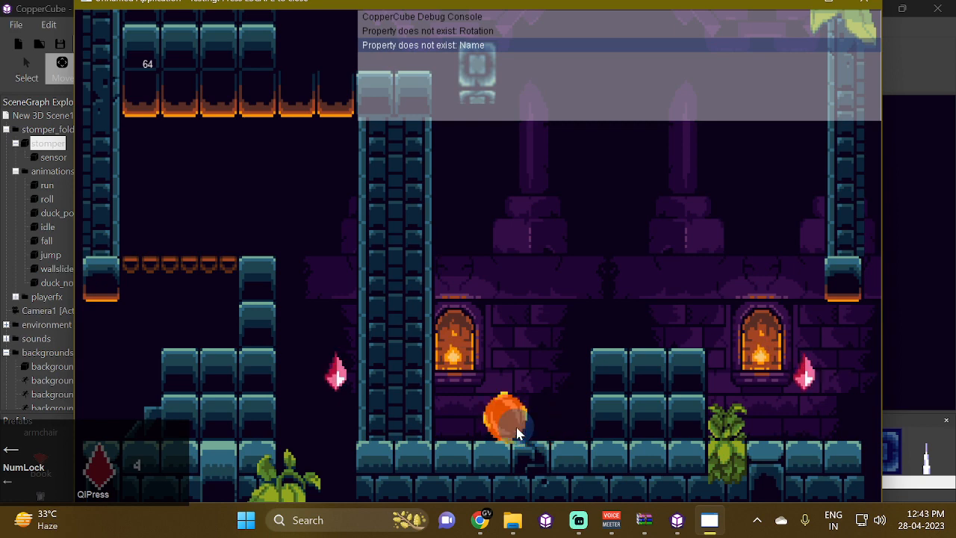
{"action": "left_click", "coordinate": [872, 2]}
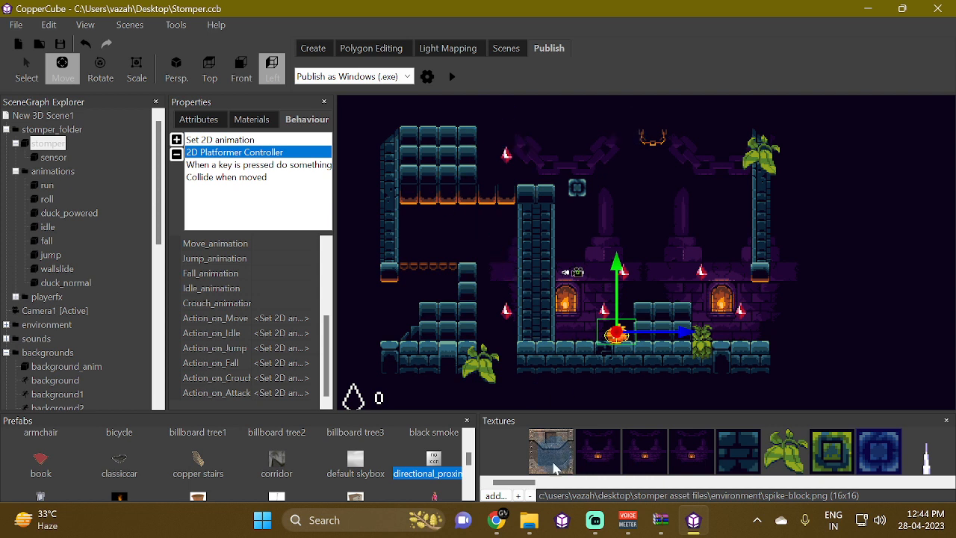
Step: Switch to Chrome, look through the Ambiera Forum's CopperCube sections and the Neophyte site, and return to CopperCube
{"action": "left_click", "coordinate": [496, 520]}
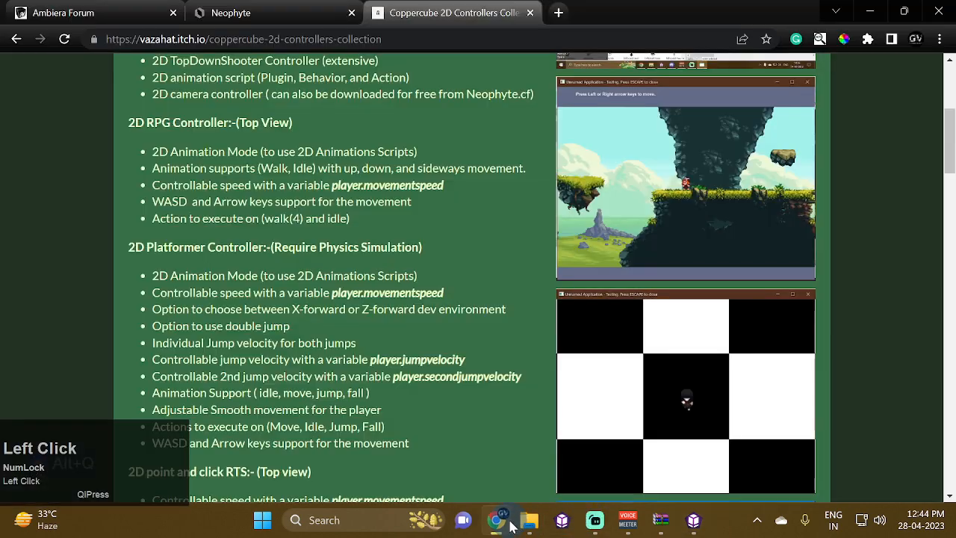
{"action": "left_click", "coordinate": [133, 9]}
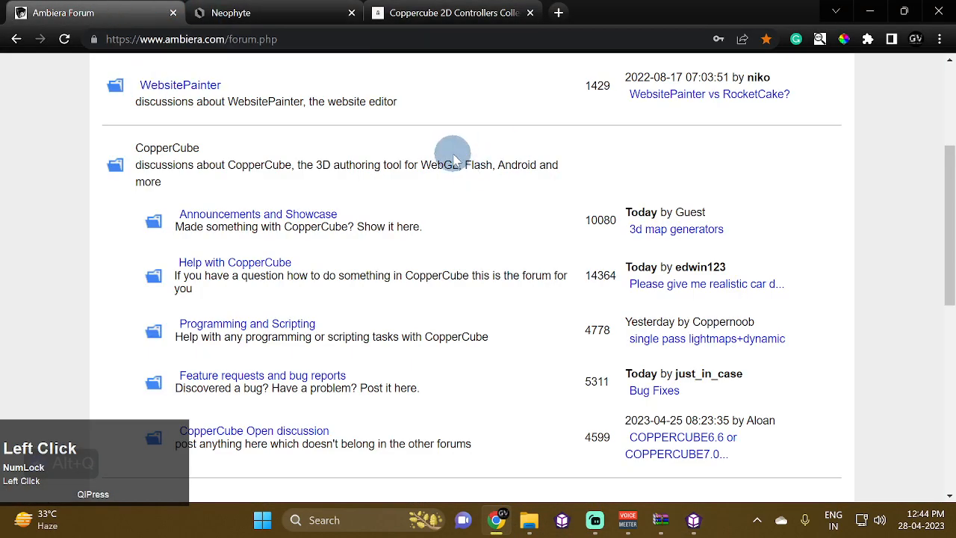
{"action": "scroll", "coordinate": [454, 161], "scroll_direction": "up", "scroll_amount": 3}
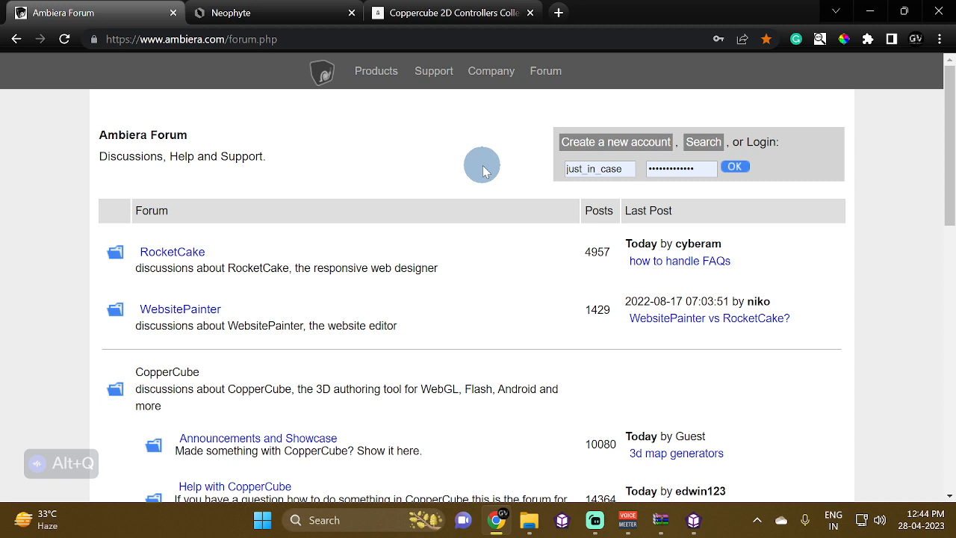
{"action": "mouse_move", "coordinate": [486, 58]}
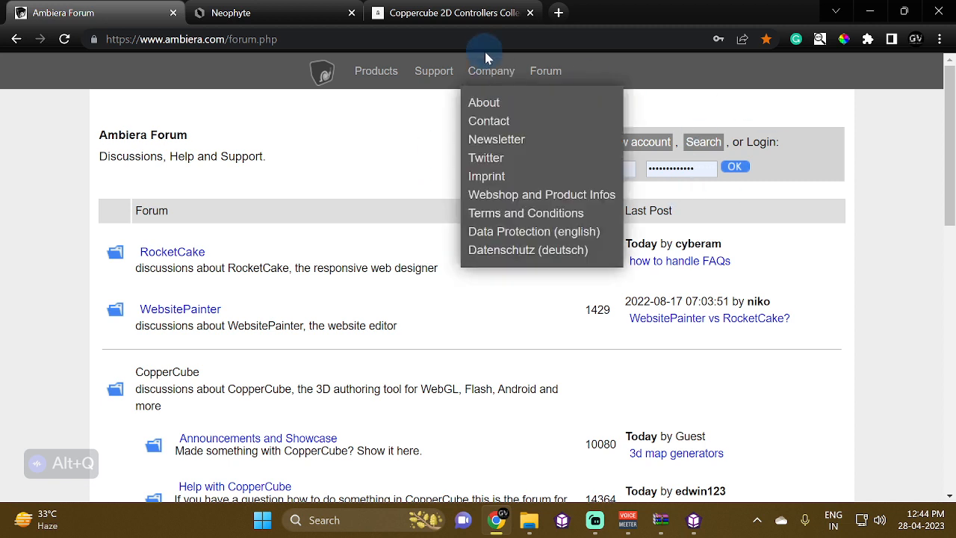
{"action": "left_click", "coordinate": [277, 13]}
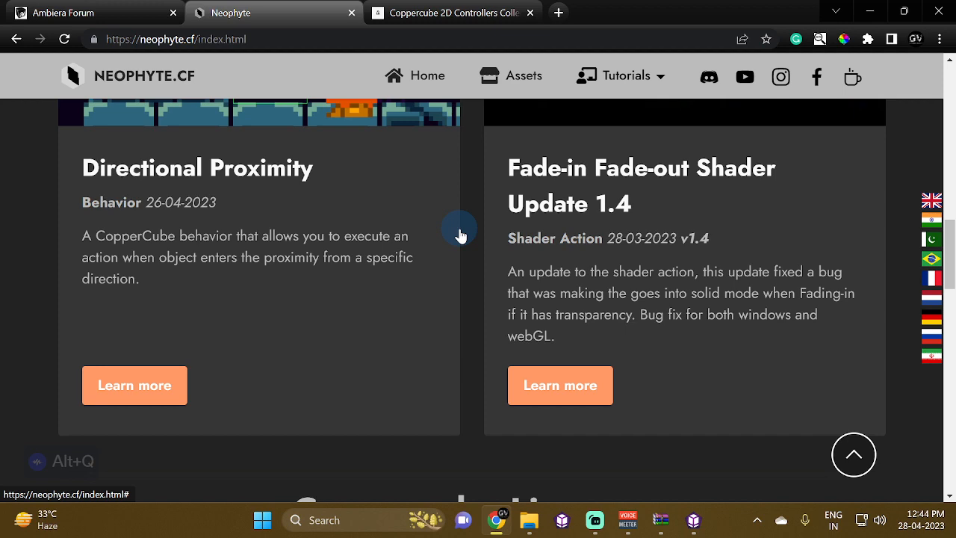
{"action": "left_click", "coordinate": [106, 11]}
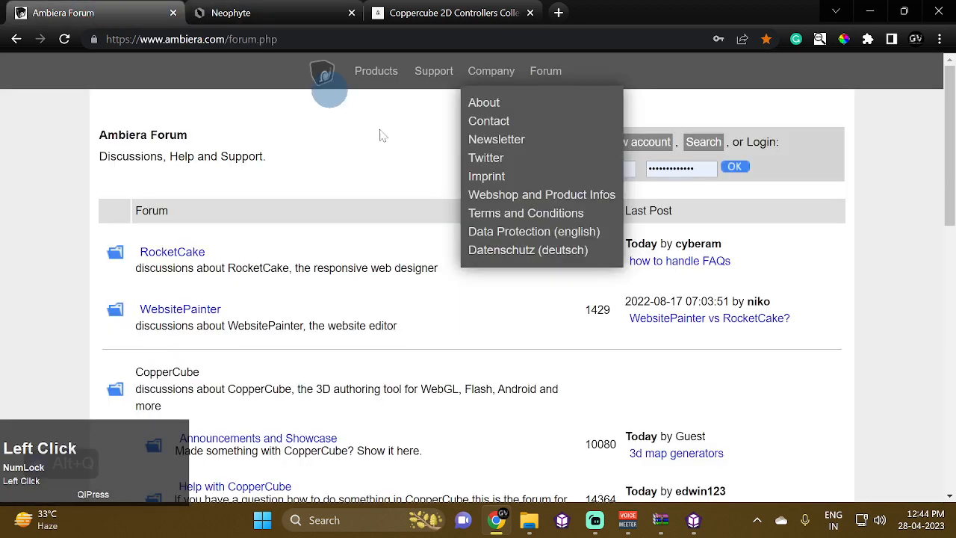
{"action": "scroll", "coordinate": [389, 239], "scroll_direction": "down", "scroll_amount": 5}
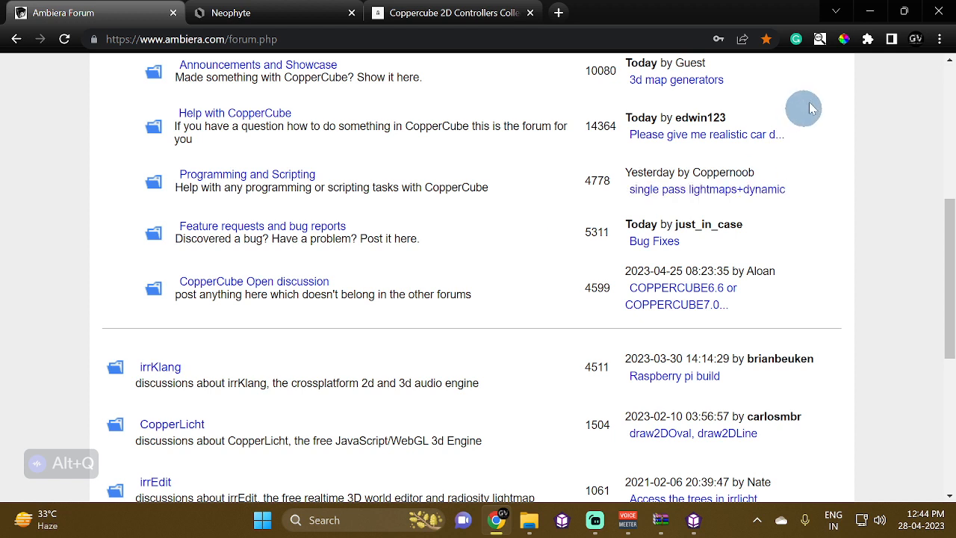
{"action": "left_click", "coordinate": [868, 12]}
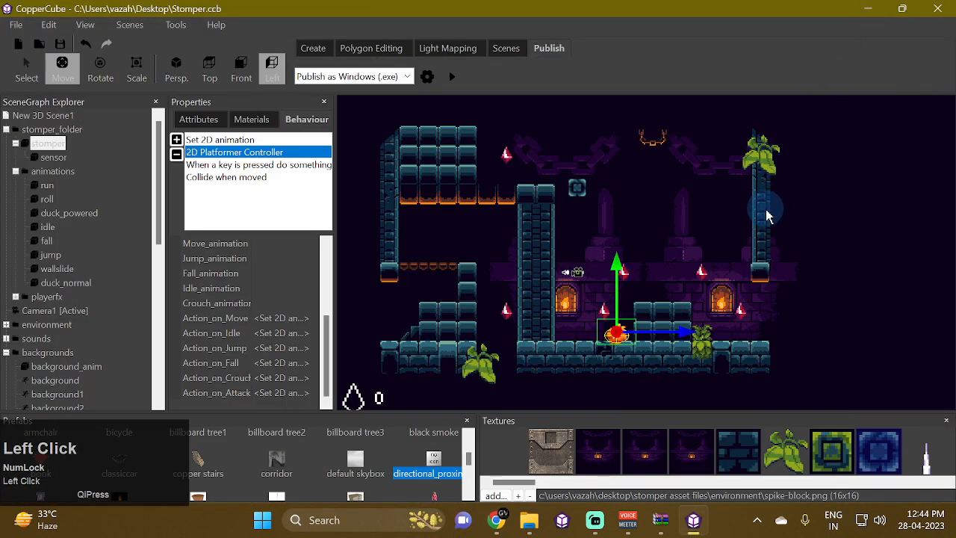